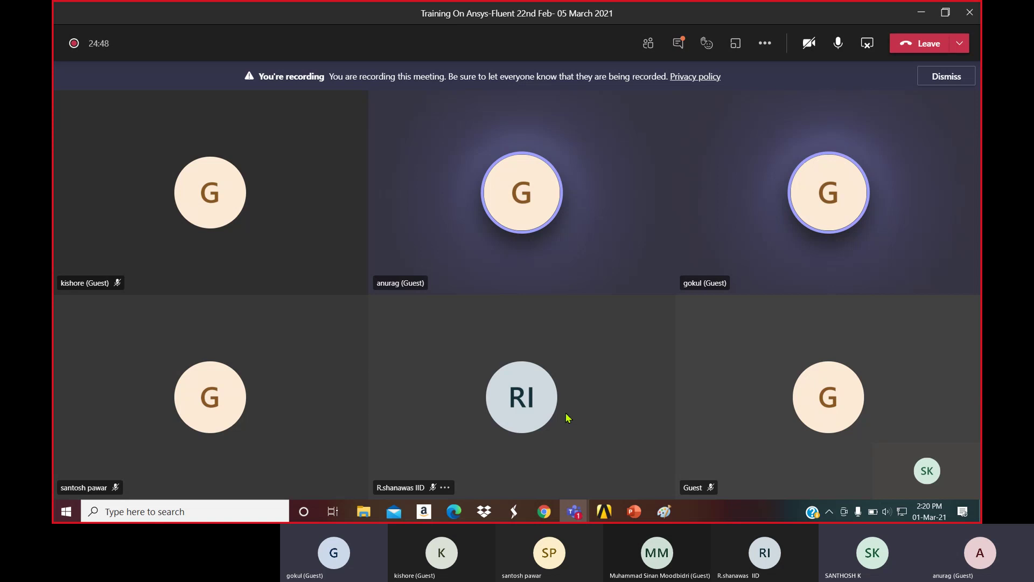
# Clear away the meeting, presentation and PDF windows and close the untitled Paint drawing to switch to Ansys Workbench
pyautogui.click(921, 12)
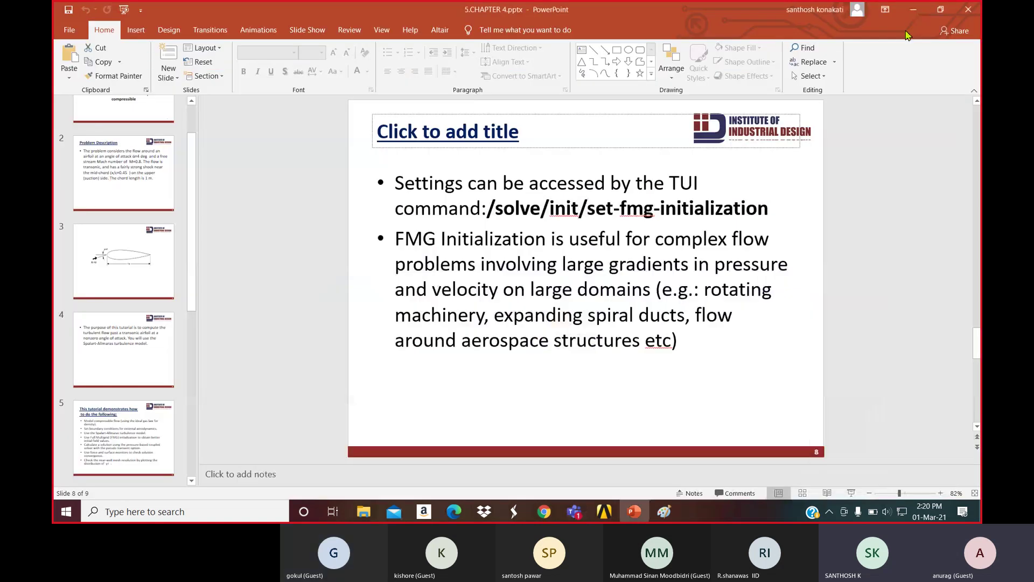
pyautogui.click(914, 10)
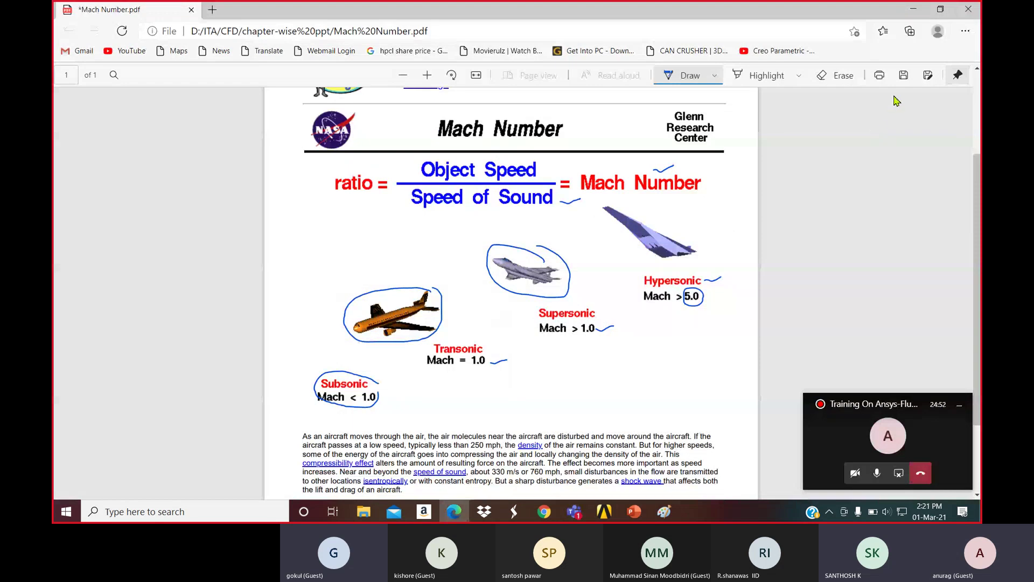
pyautogui.click(914, 9)
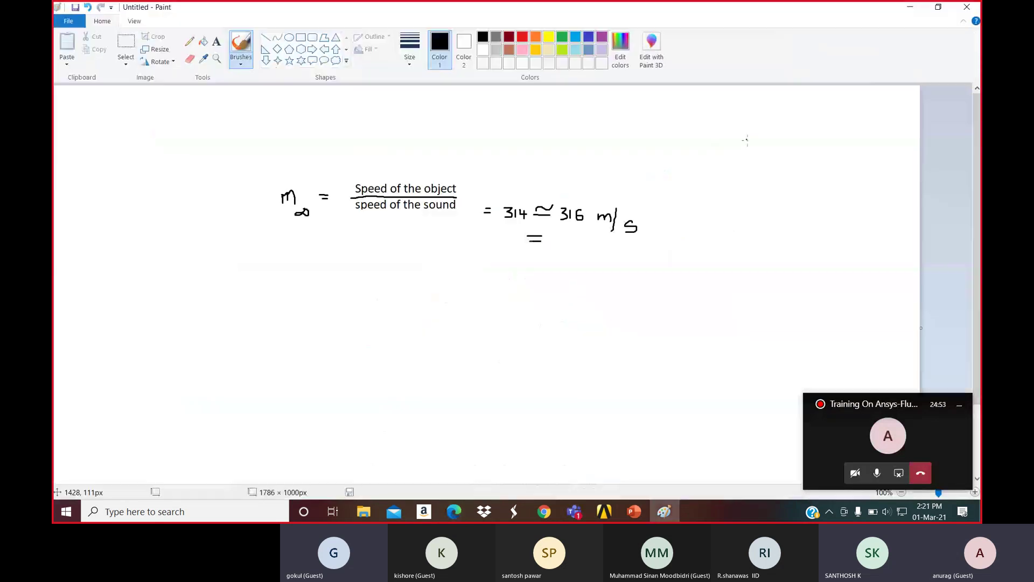
pyautogui.click(967, 7)
pyautogui.click(555, 260)
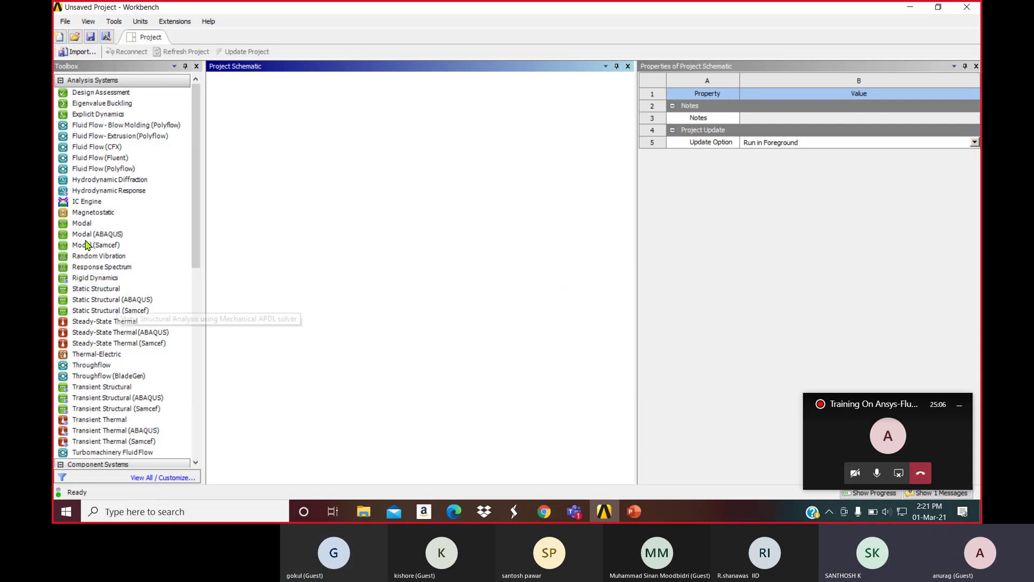
# Add a Fluid Flow (Fluent) analysis system to the project schematic and name it Transonic Flow
pyautogui.doubleClick(102, 157)
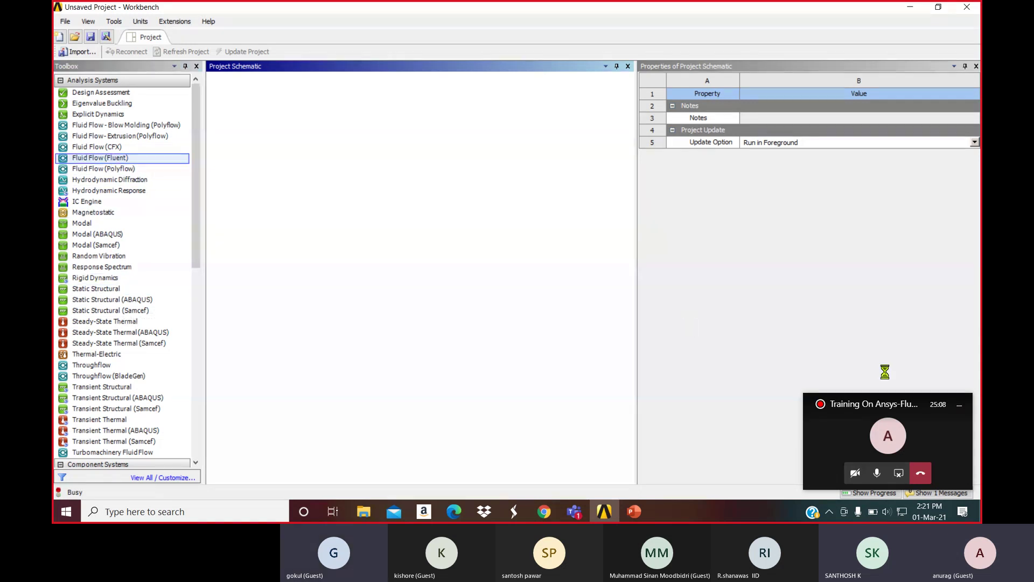
pyautogui.click(959, 406)
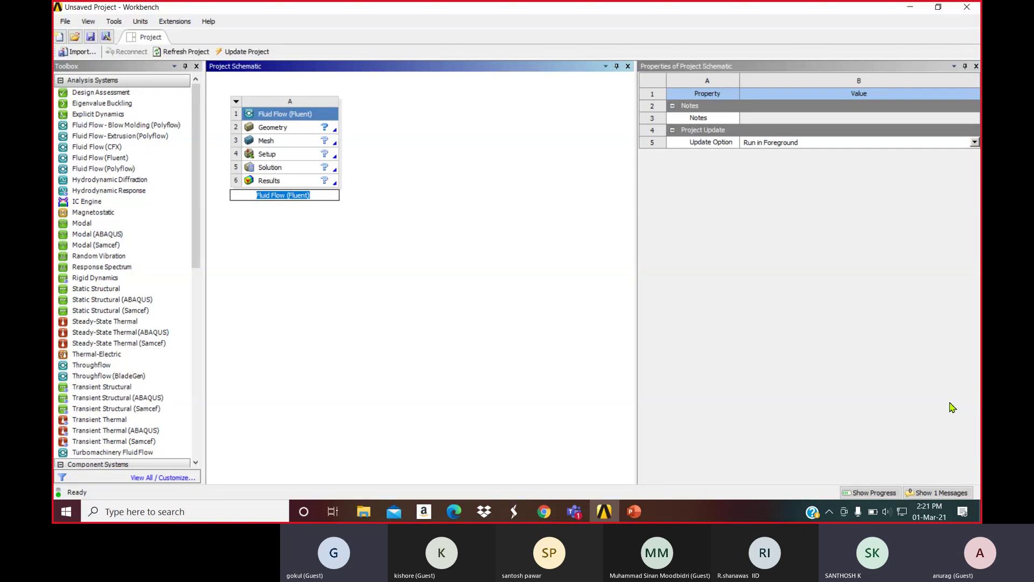
pyautogui.write('t')
pyautogui.press('BackSpace')
pyautogui.press('BackSpace')
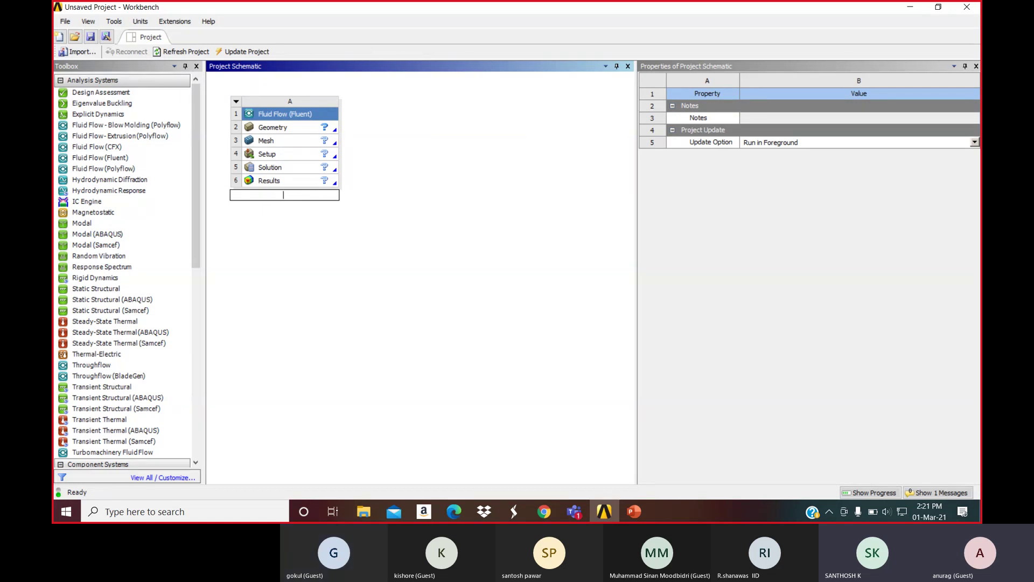
pyautogui.write('Trans')
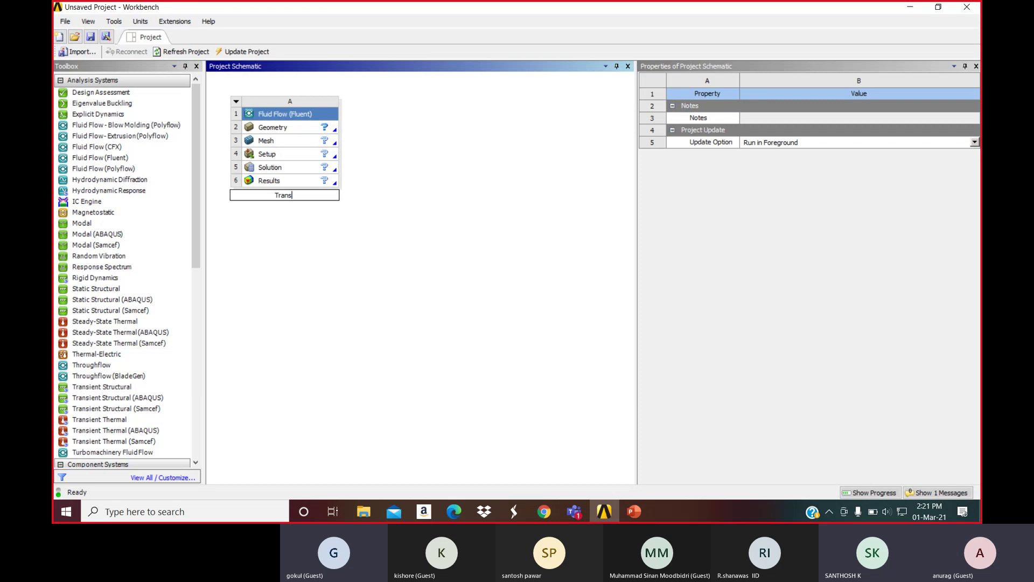
pyautogui.write('onic flow')
pyautogui.press('BackSpace')
pyautogui.write('F')
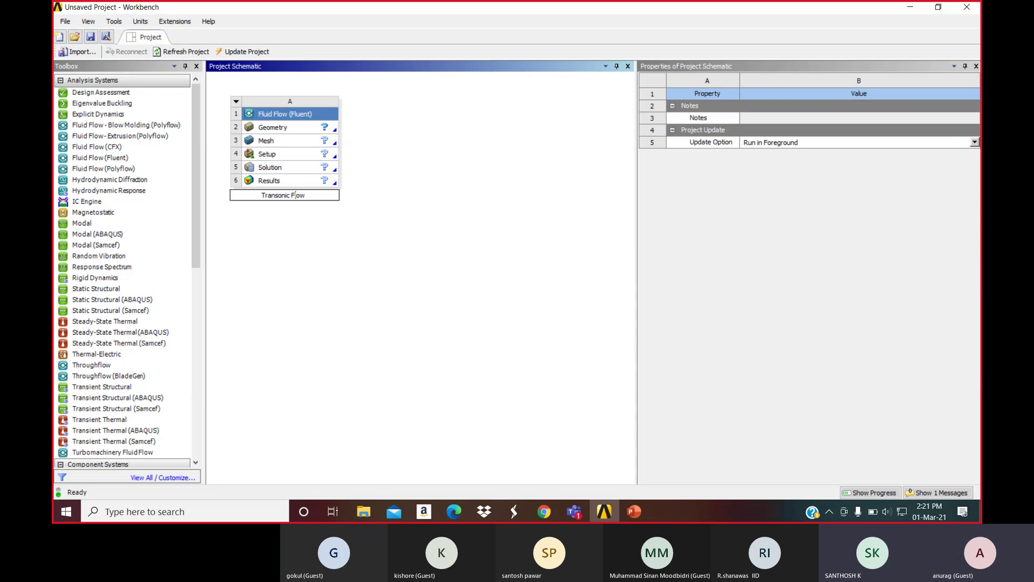
pyautogui.click(498, 287)
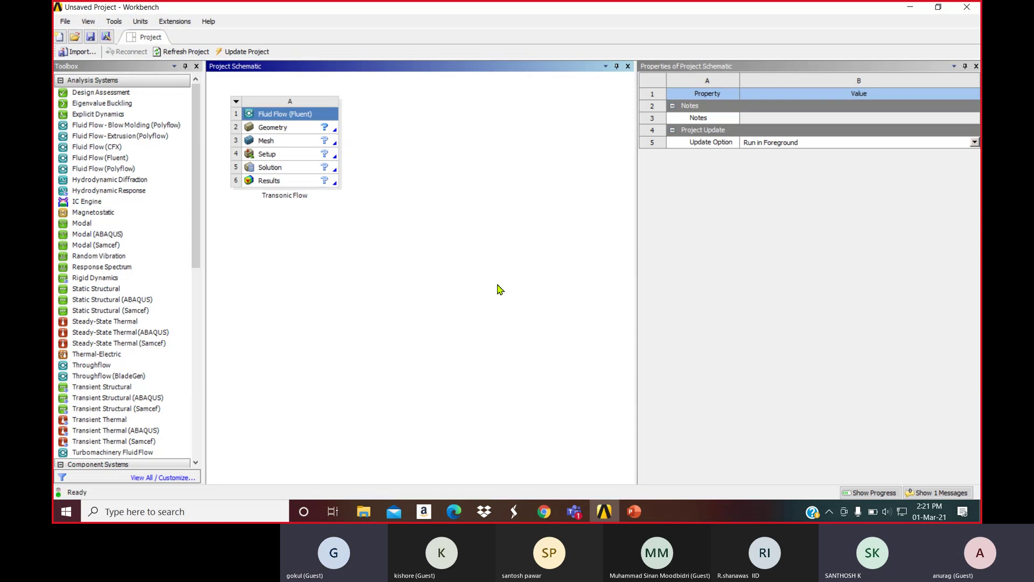
# Import the mesh file airfoil4.msh into the Transonic Flow system's Mesh cell
pyautogui.click(303, 145)
pyautogui.rightClick(303, 144)
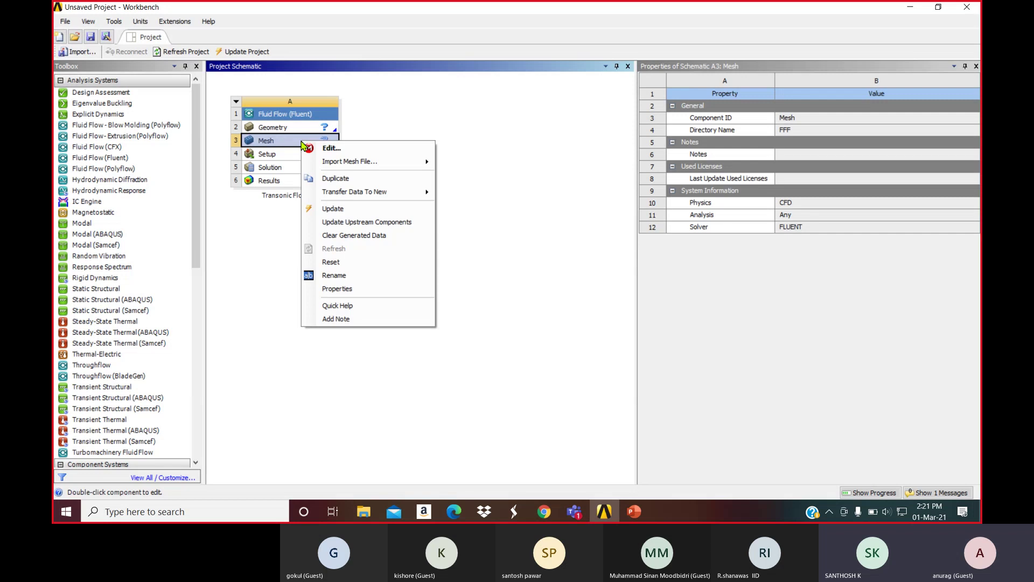
pyautogui.moveTo(325, 163)
pyautogui.click(467, 166)
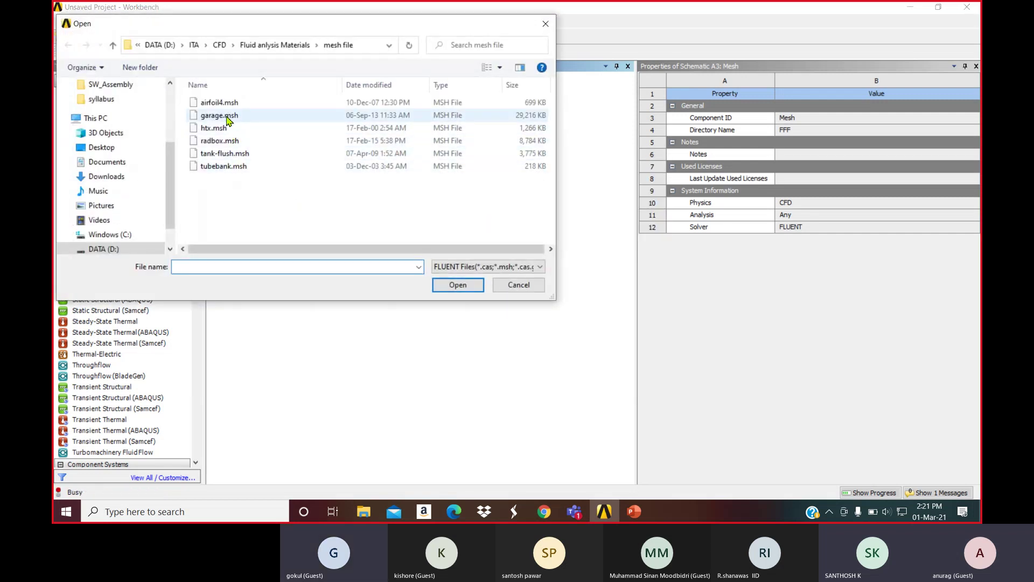
pyautogui.click(232, 104)
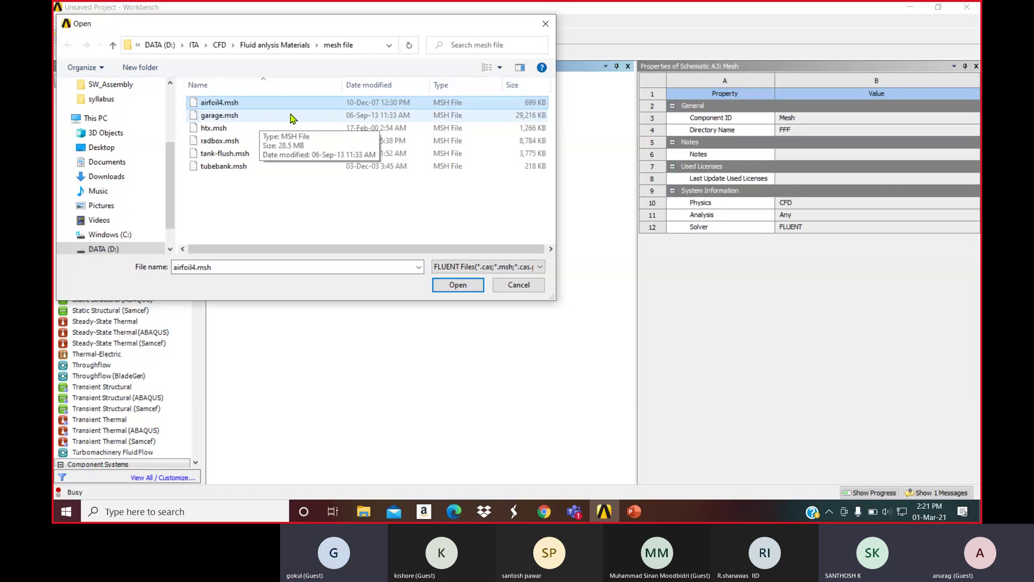
pyautogui.click(450, 285)
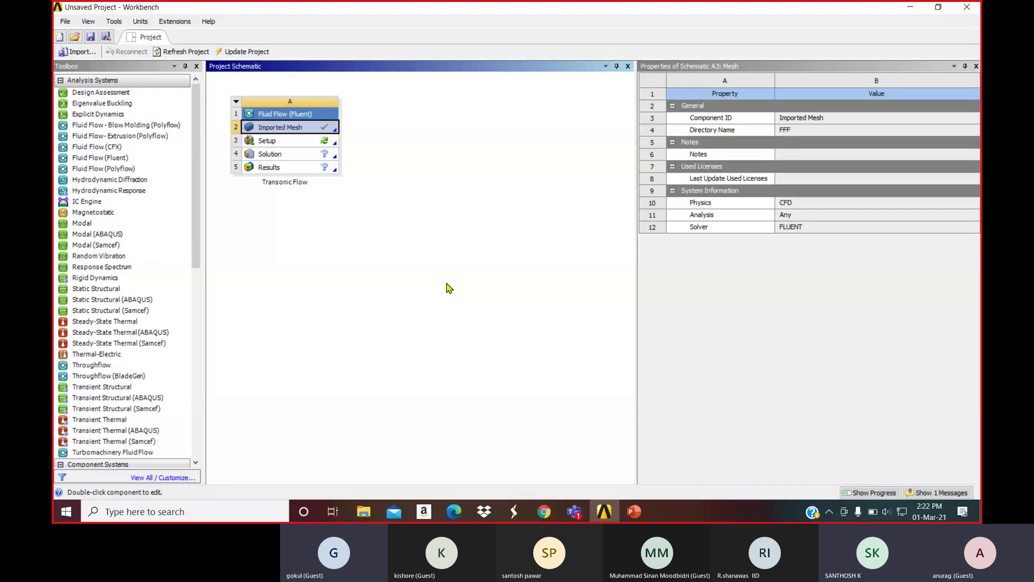
# Launch Fluent from the system's Setup cell with Double Precision enabled and maximise its window
pyautogui.doubleClick(310, 141)
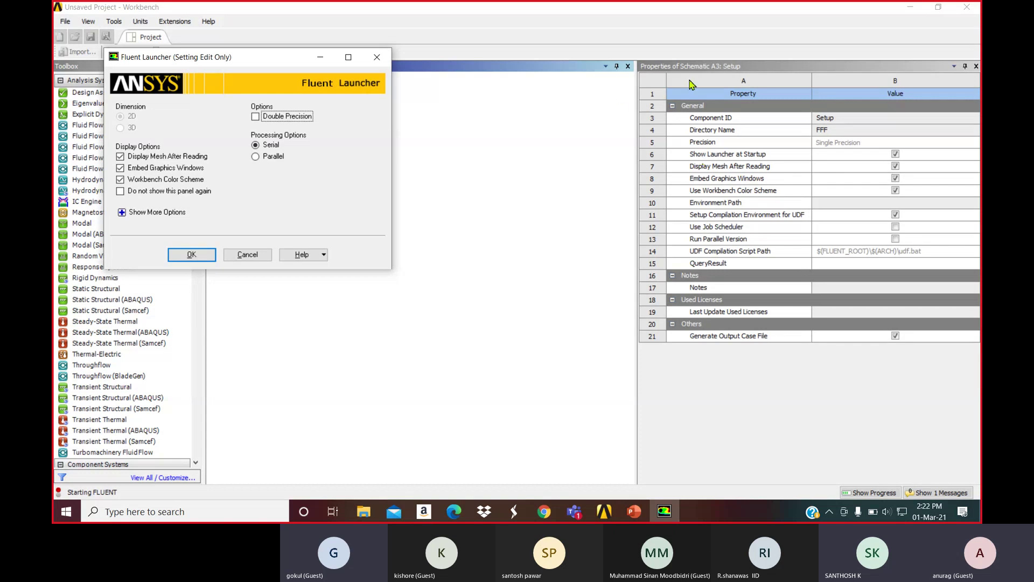
pyautogui.click(256, 117)
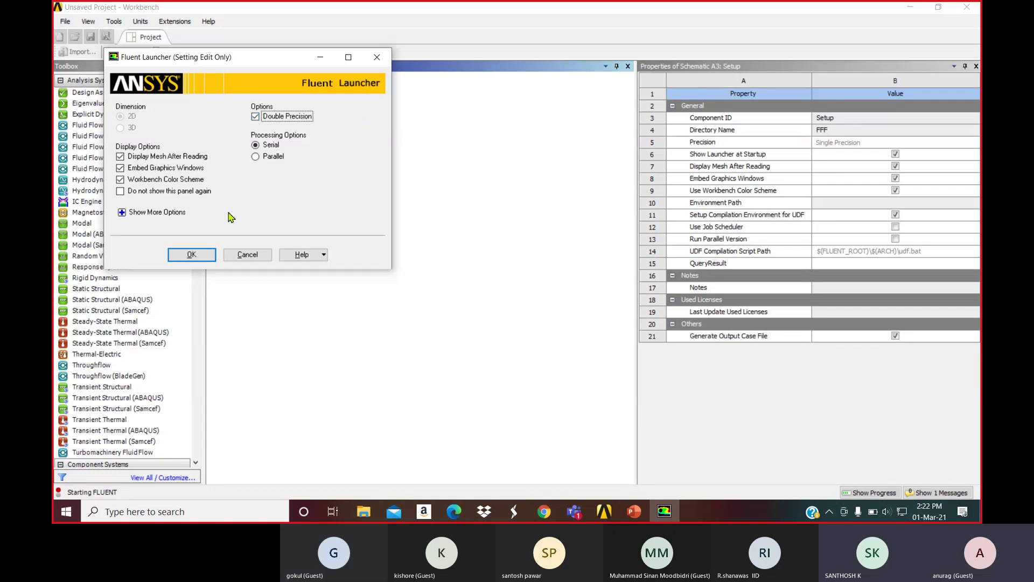
pyautogui.click(193, 255)
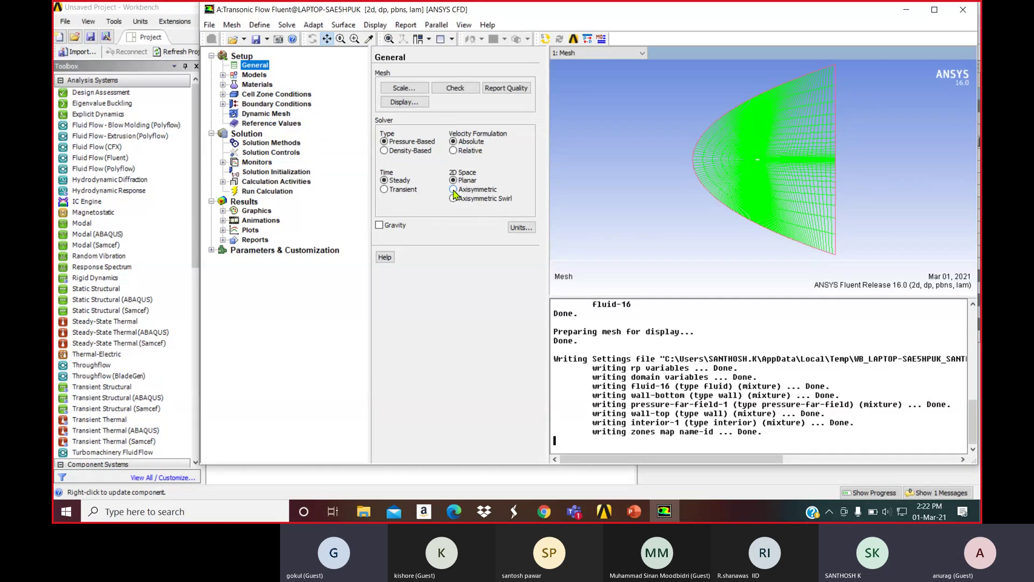
pyautogui.click(935, 10)
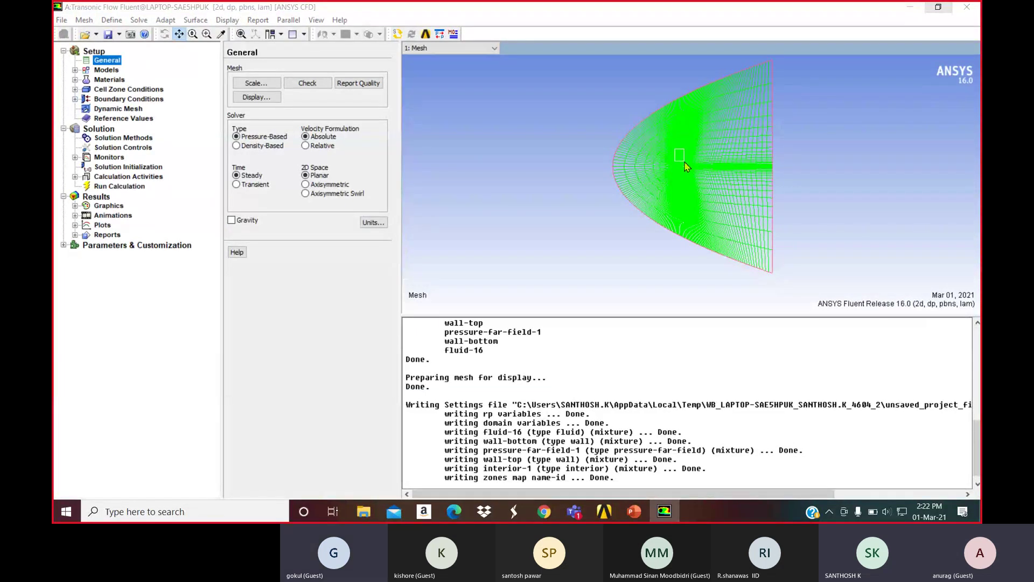
# Examine the mesh around the airfoil profile, across the whole domain and at the curved far-field boundary
pyautogui.moveTo(686, 166); pyautogui.dragTo(696, 182, button='middle')
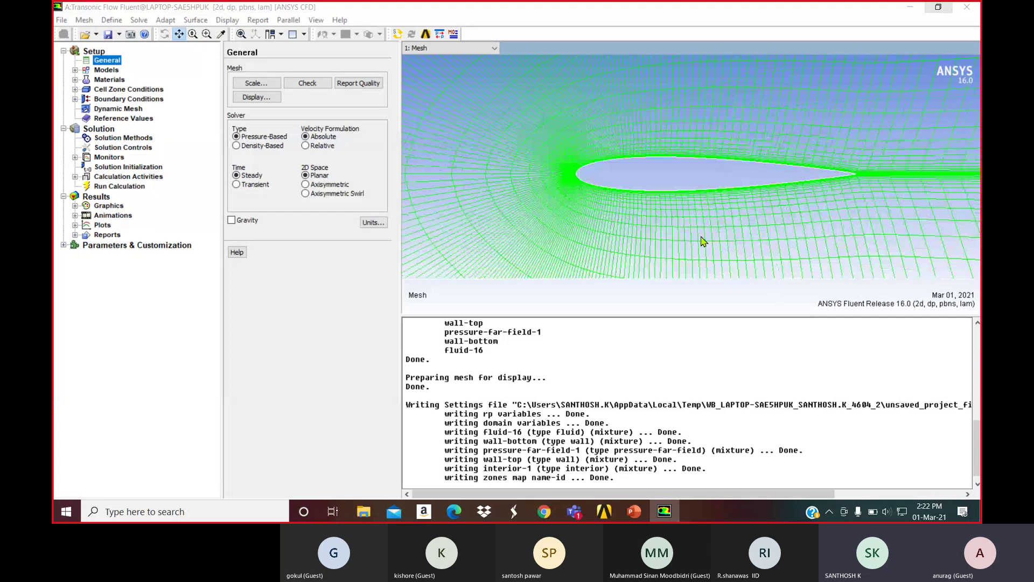
pyautogui.moveTo(572, 139); pyautogui.dragTo(693, 136)
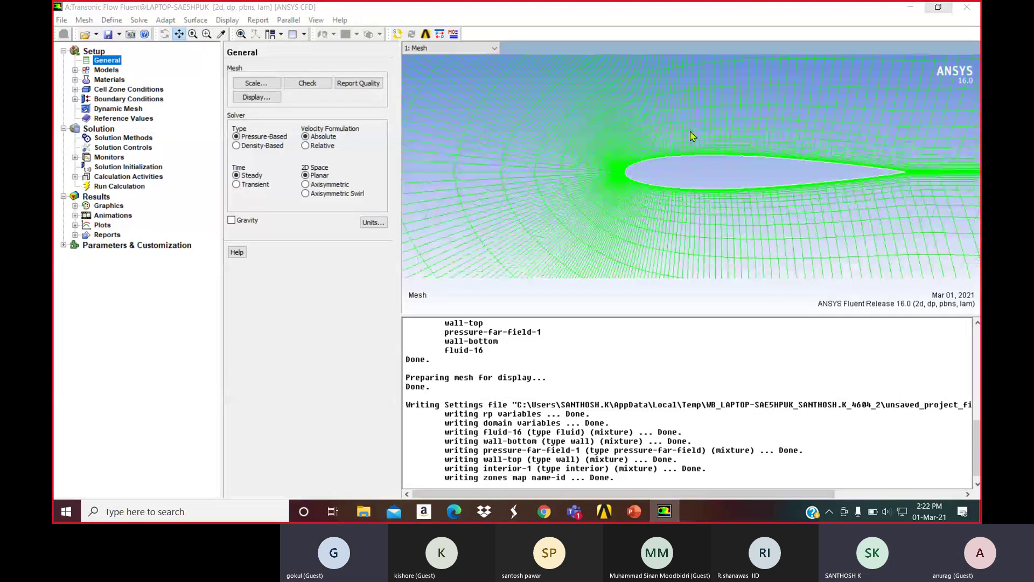
pyautogui.click(242, 34)
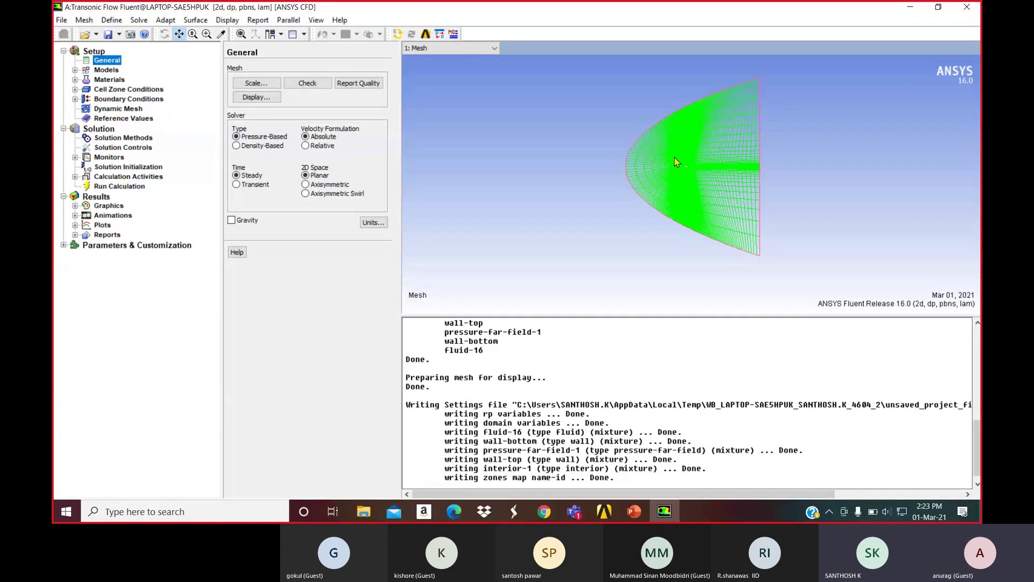
pyautogui.moveTo(678, 160); pyautogui.dragTo(697, 174, button='middle')
pyautogui.moveTo(645, 148); pyautogui.dragTo(685, 185, button='middle')
pyautogui.moveTo(593, 157); pyautogui.dragTo(652, 232)
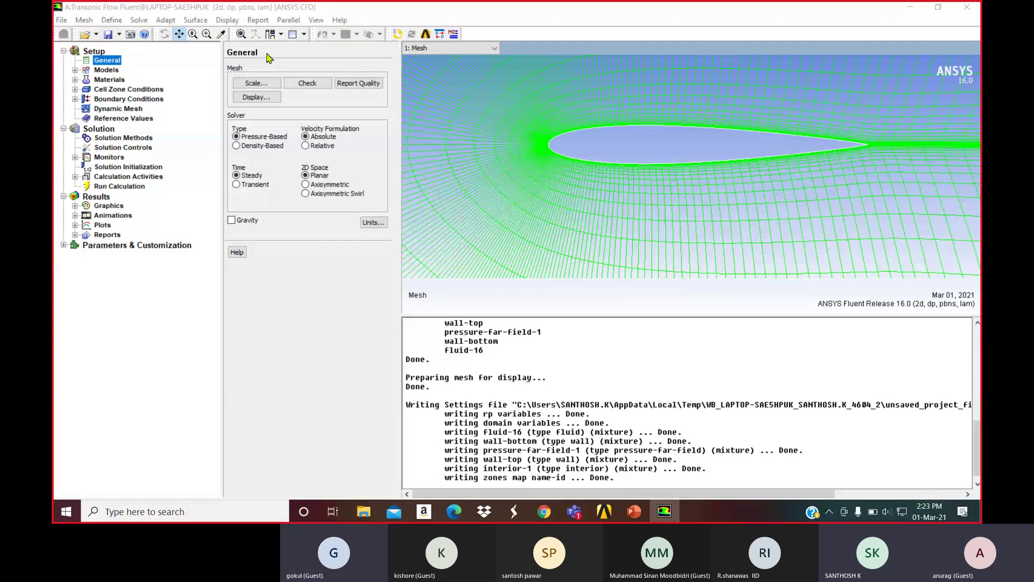
pyautogui.click(242, 34)
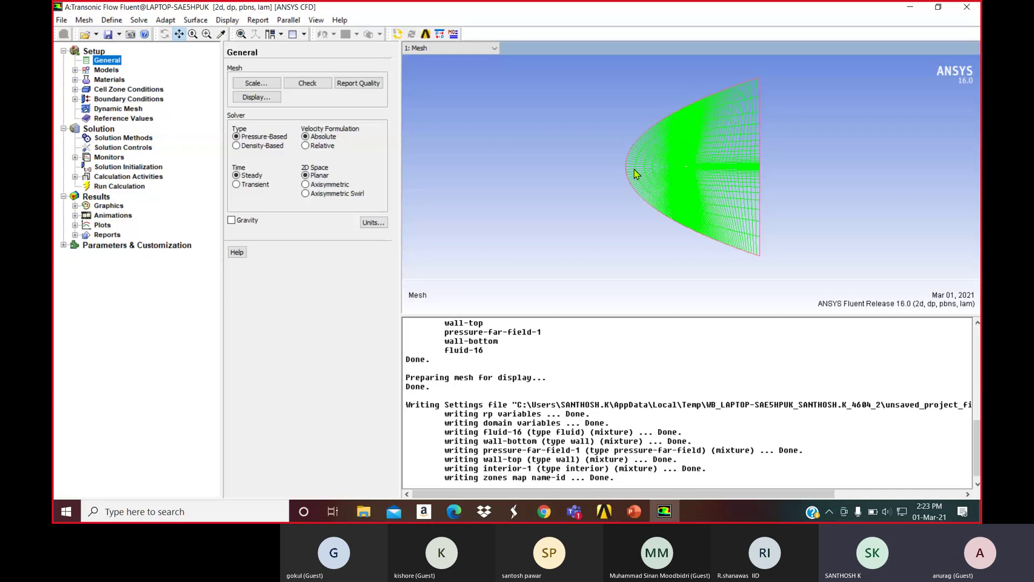
pyautogui.scroll(5, 642, 175)
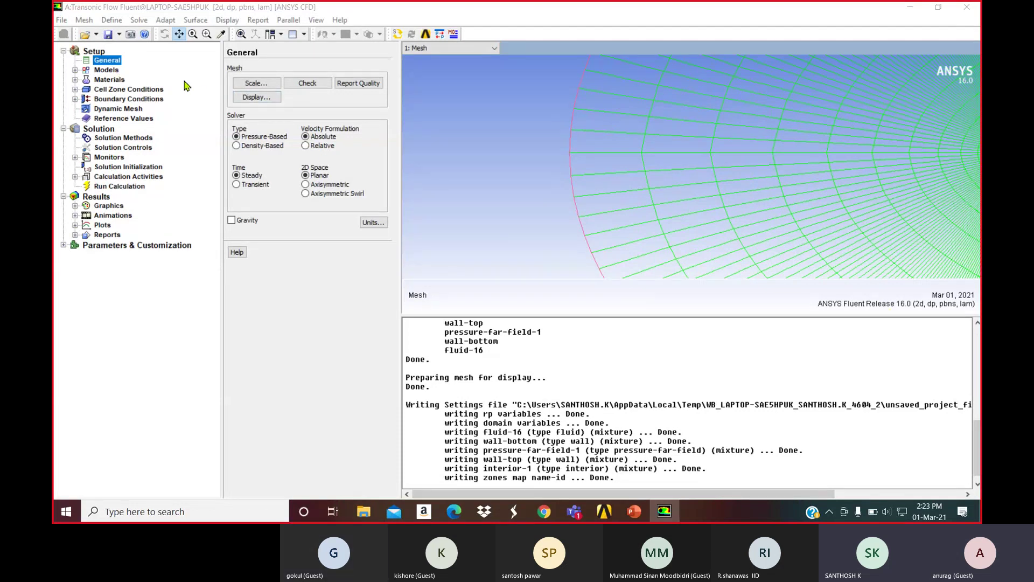
# Run the mesh check and highlight the words "aspect ratio" in the console report
pyautogui.click(316, 88)
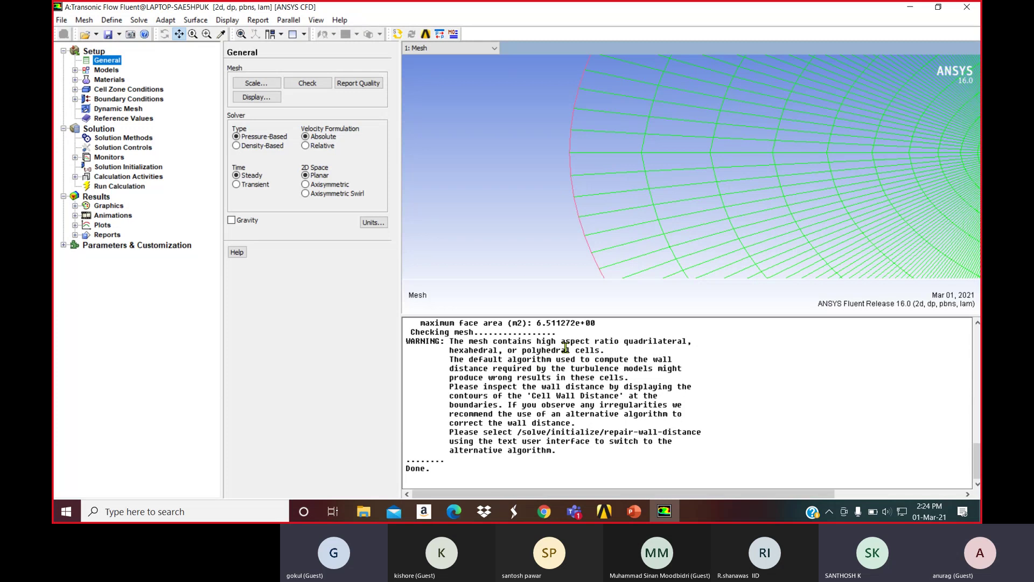
pyautogui.moveTo(561, 342); pyautogui.dragTo(620, 343)
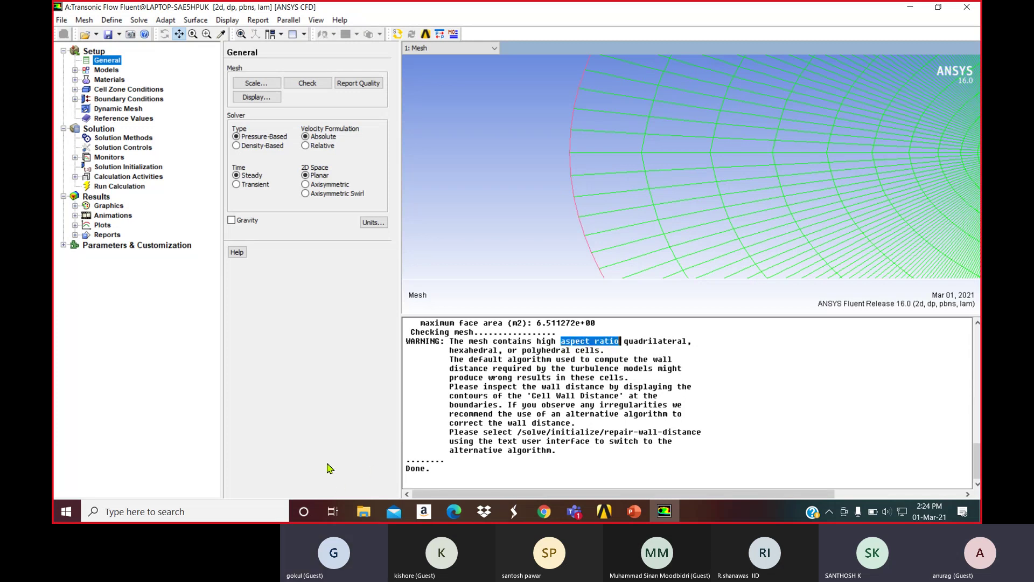
# Minimise Fluent and Workbench and open a blank Paint canvas
pyautogui.click(910, 7)
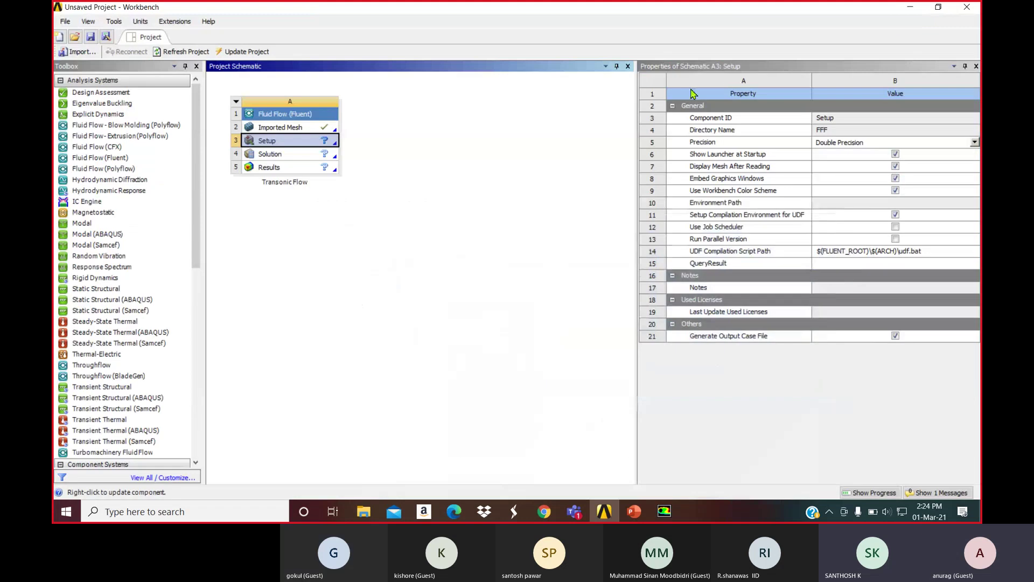
pyautogui.click(910, 7)
pyautogui.click(235, 511)
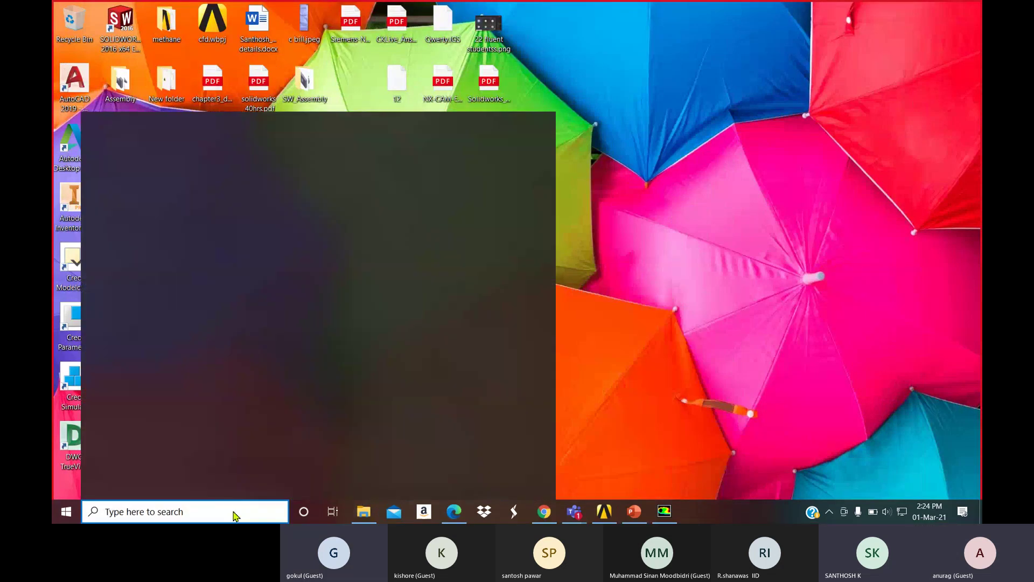
pyautogui.write('paint')
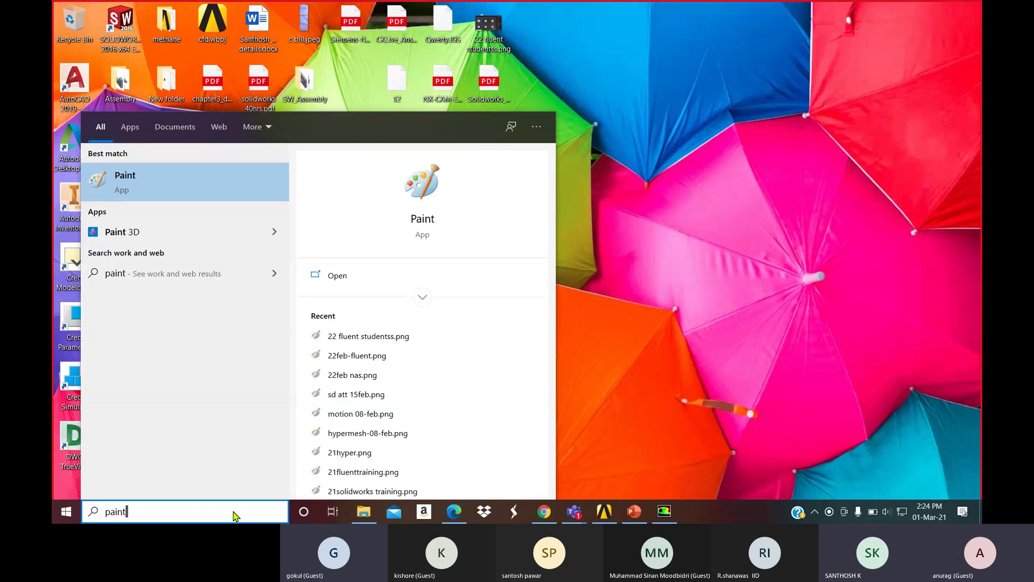
pyautogui.press('Return')
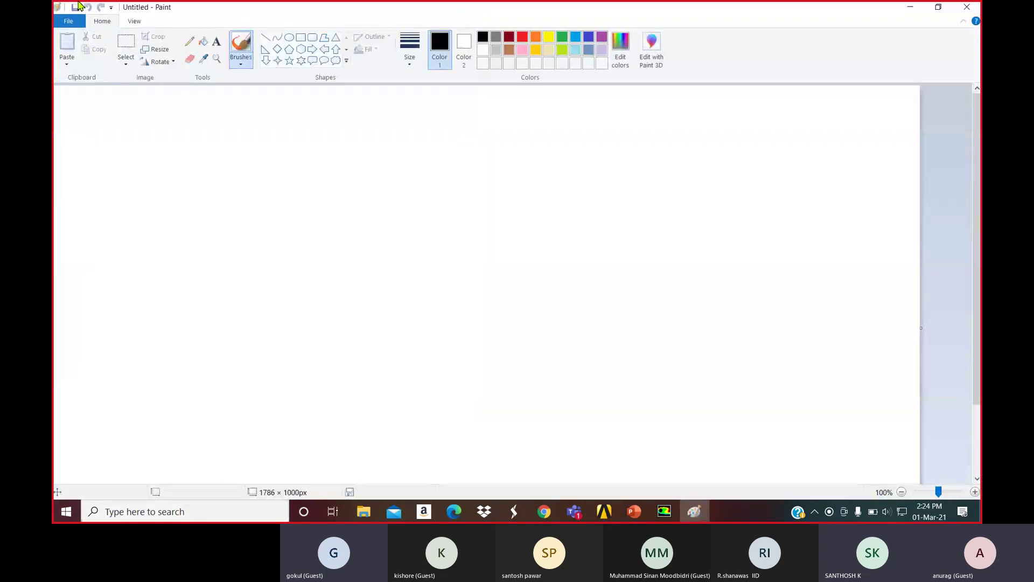
# Draw a rectangle about 133 × 95 px on the canvas and a similarly sized triangle beside it
pyautogui.click(300, 37)
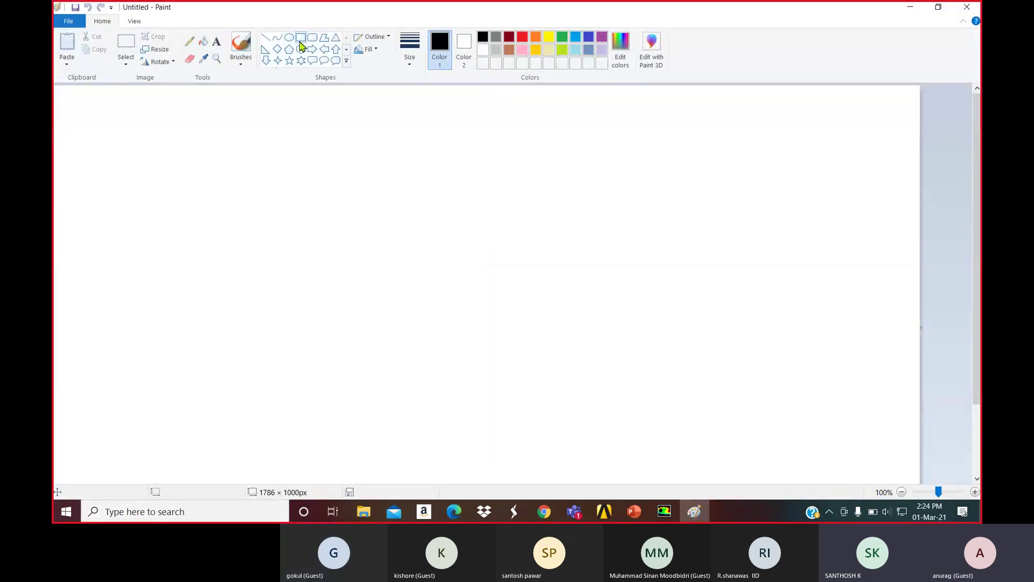
pyautogui.moveTo(129, 138)
pyautogui.mouseDown()
pyautogui.moveTo(151, 165)
pyautogui.moveTo(195, 184)
pyautogui.mouseUp()
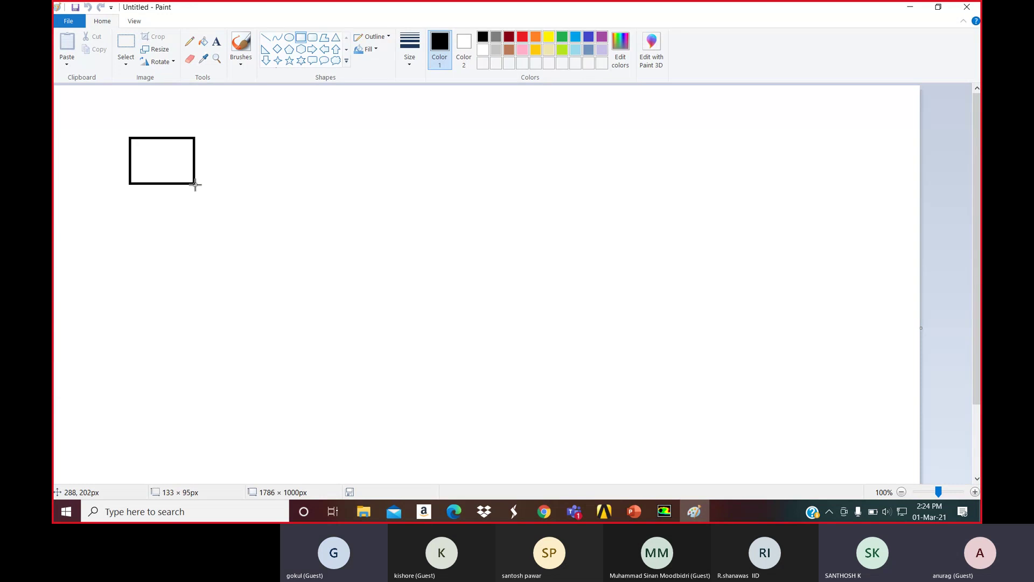
pyautogui.click(336, 37)
pyautogui.moveTo(268, 137); pyautogui.dragTo(296, 169)
pyautogui.click(383, 187)
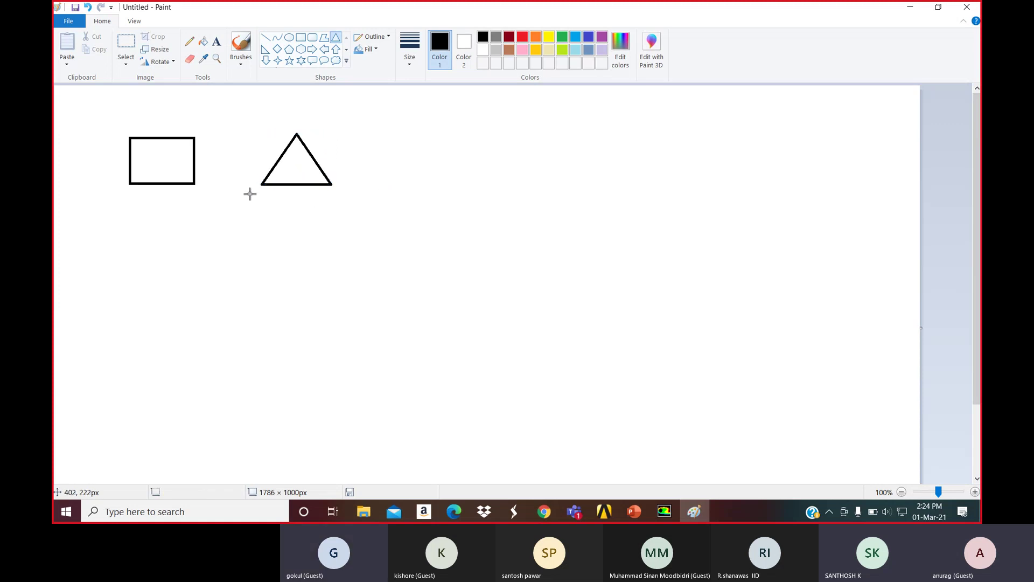
# Brush equal-side ticks and a right-angle mark on the rectangle, and angle arcs in the triangle's three corners
pyautogui.click(241, 43)
pyautogui.moveTo(125, 164)
pyautogui.mouseDown()
pyautogui.moveTo(160, 144)
pyautogui.moveTo(187, 165)
pyautogui.moveTo(160, 193)
pyautogui.moveTo(139, 176)
pyautogui.mouseUp()
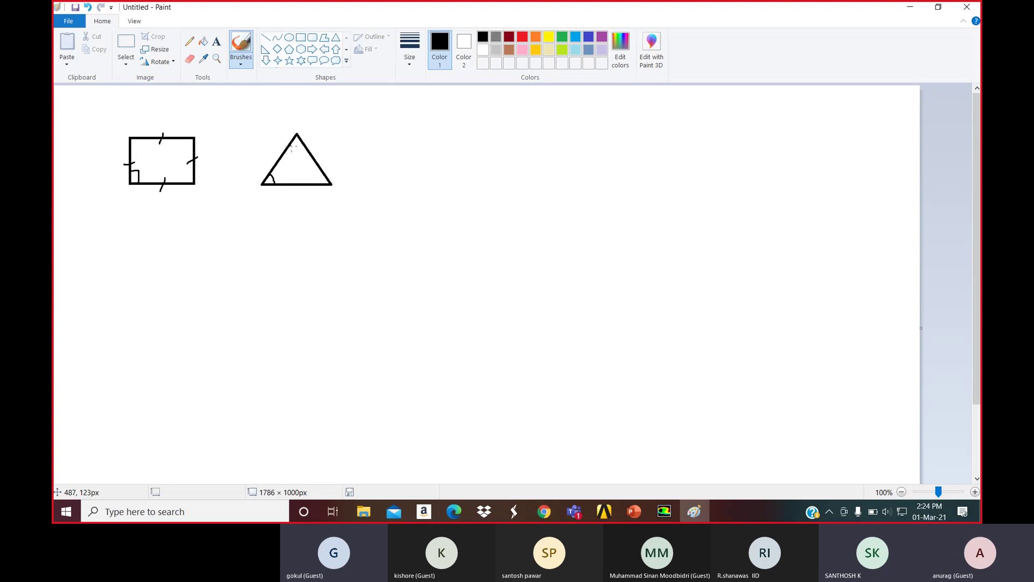
pyautogui.moveTo(299, 148); pyautogui.dragTo(318, 182)
# Add a text box about 1518 × 402 px below the shapes and begin it with "Aspect Ratio: it is defined as maximum"
pyautogui.click(216, 42)
pyautogui.moveTo(60, 236); pyautogui.dragTo(799, 434)
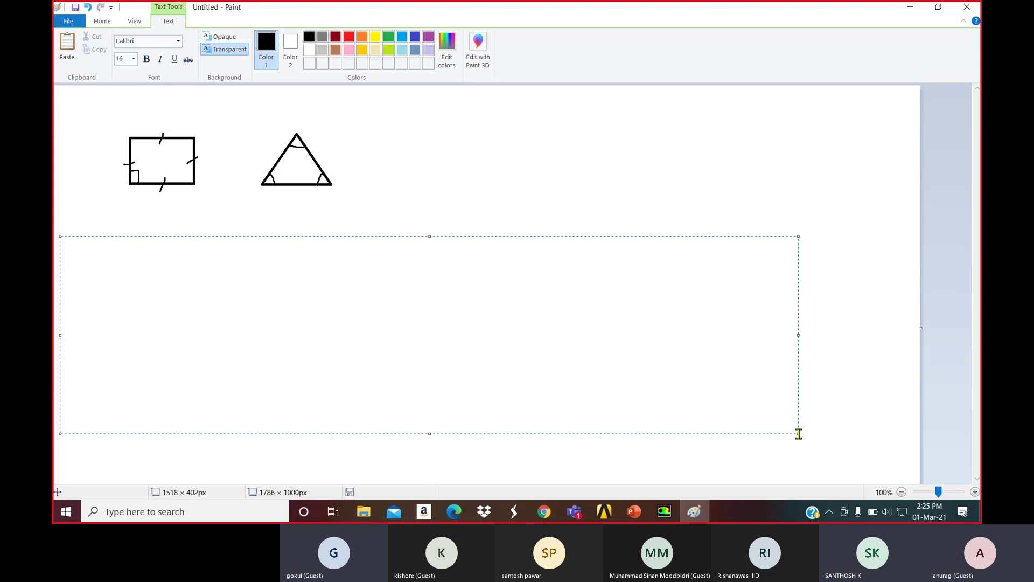
pyautogui.write('Aspect Ratio: it is def')
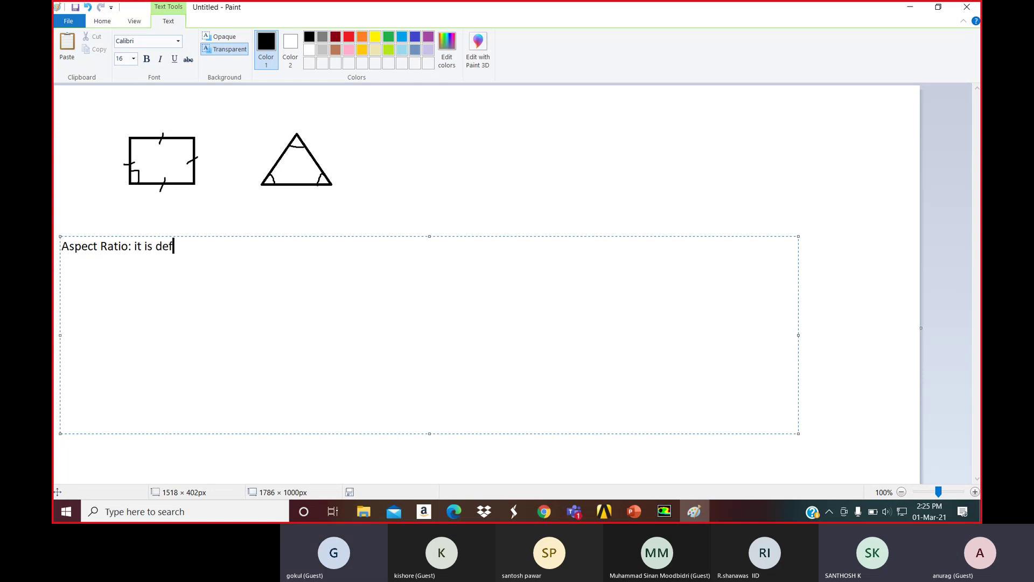
pyautogui.write('ined as maximu')
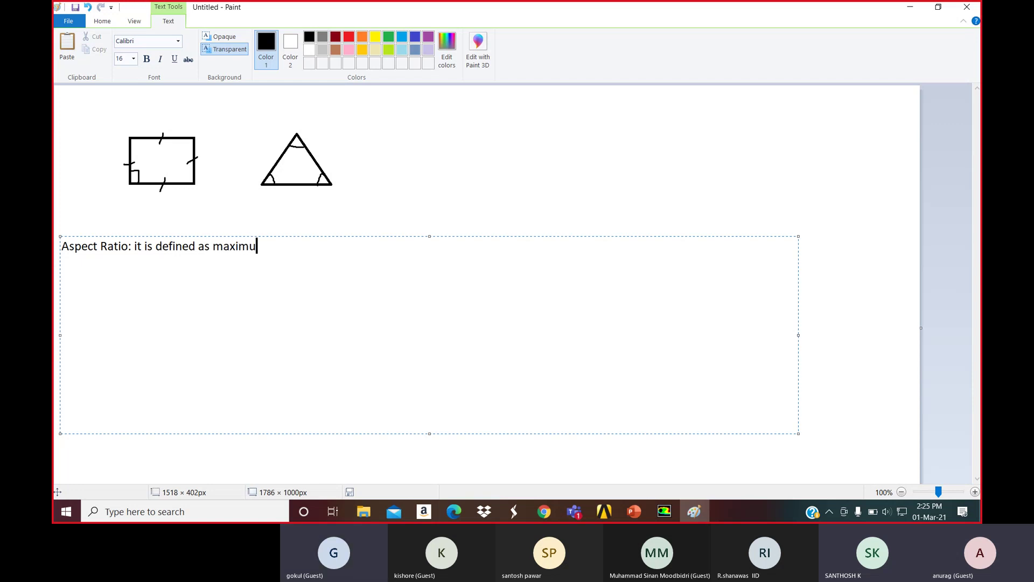
pyautogui.write('m')
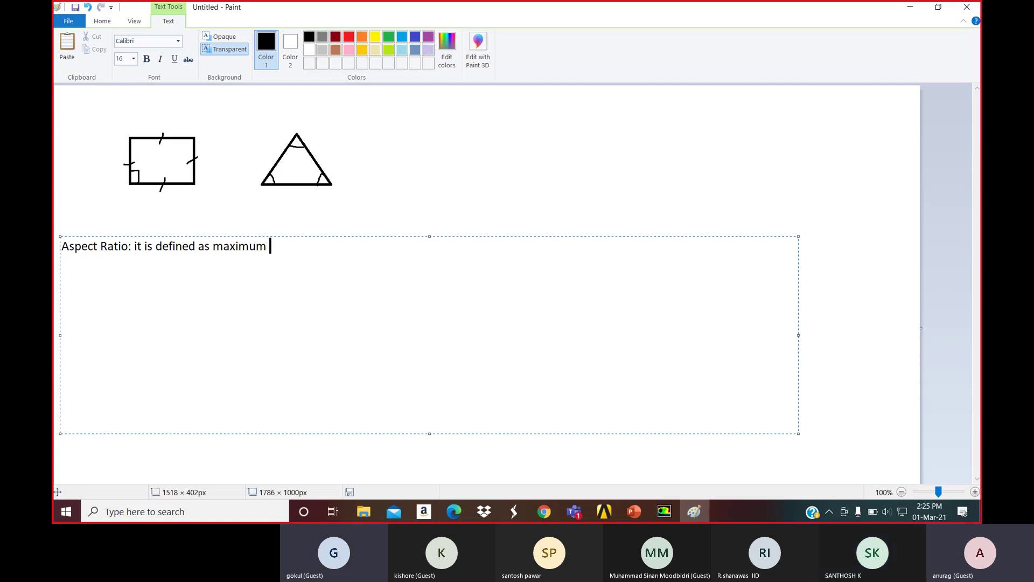
pyautogui.click(634, 512)
pyautogui.click(634, 512)
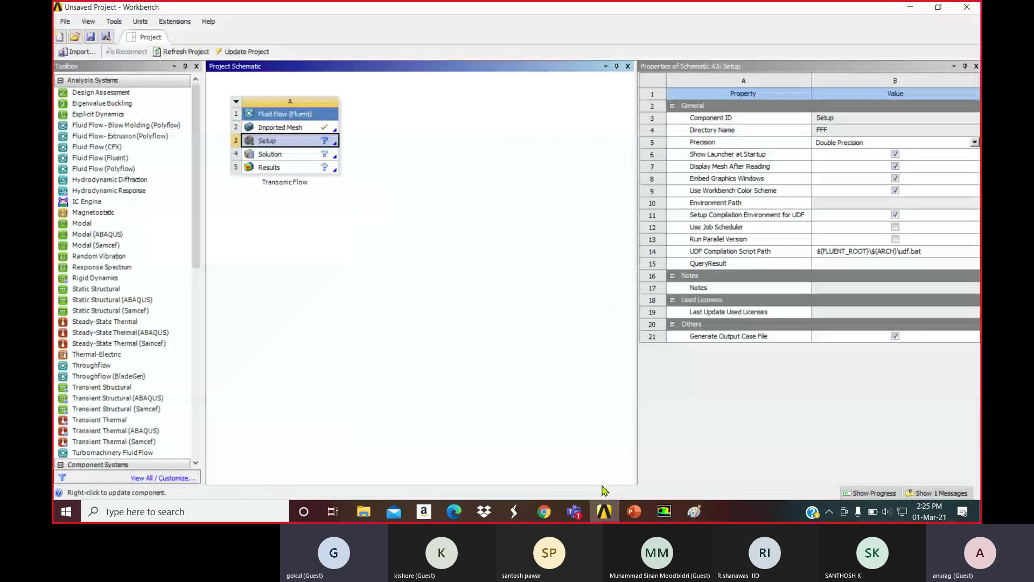
pyautogui.moveTo(666, 514)
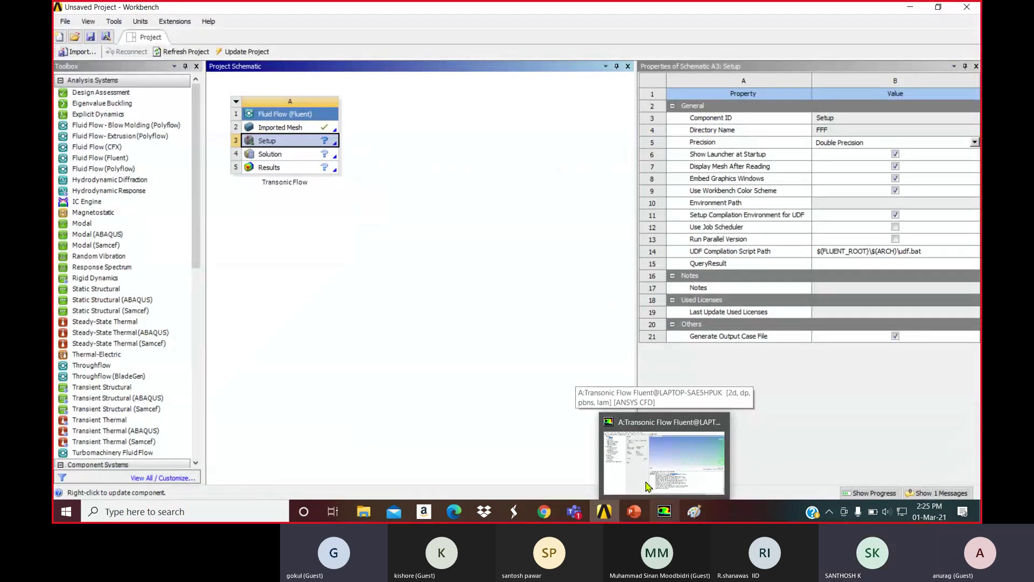
pyautogui.click(550, 341)
pyautogui.click(911, 7)
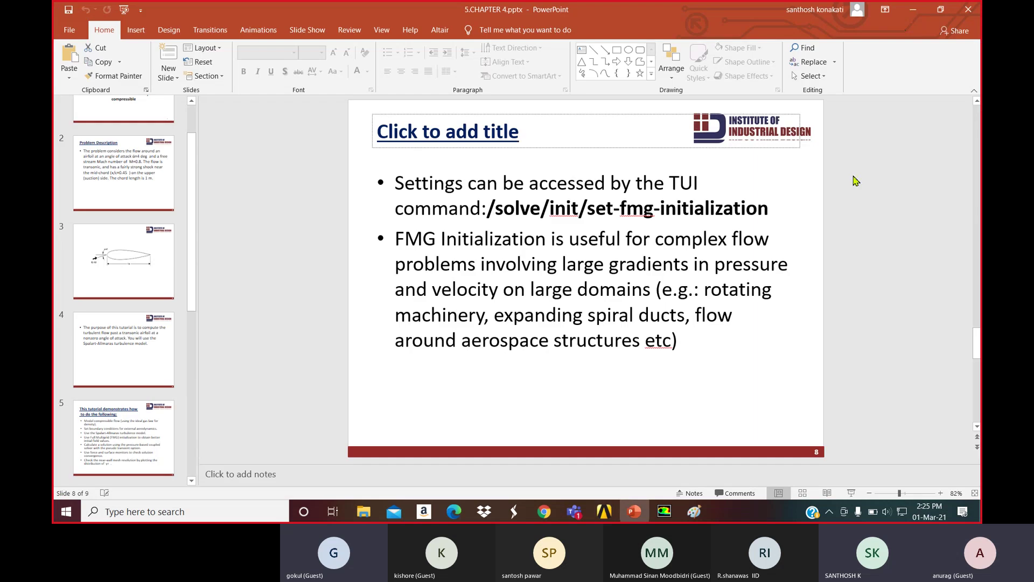
pyautogui.click(916, 10)
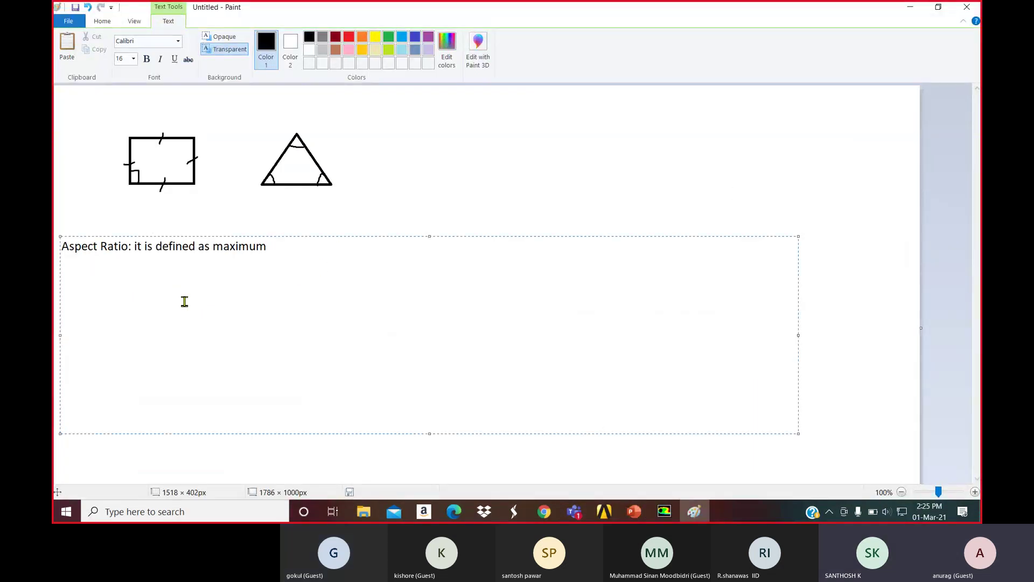
# Complete the aspect ratio definition with "edge length to the min edge length" and finish the text box
pyautogui.write('edge length to th')
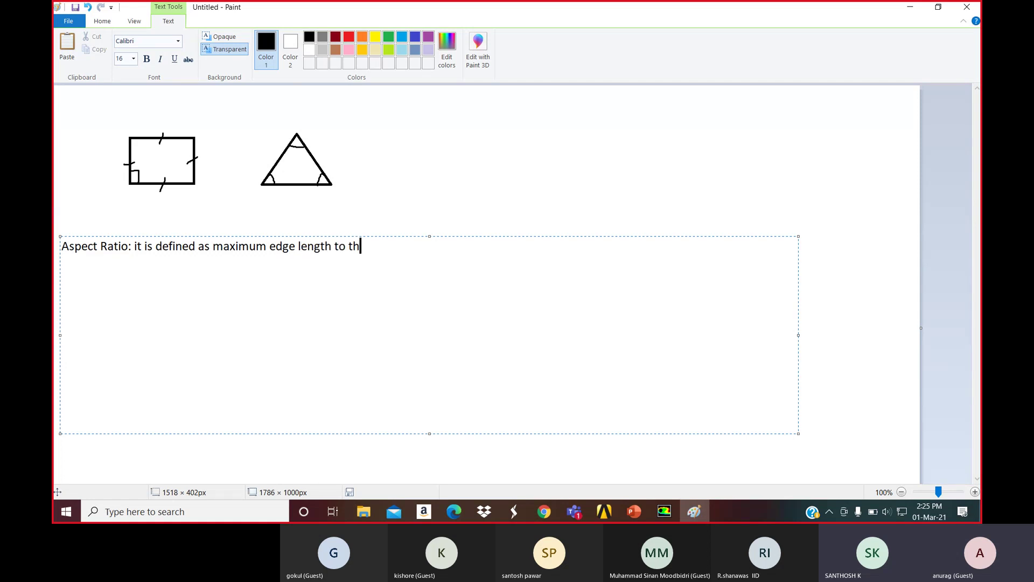
pyautogui.write('e min edge length')
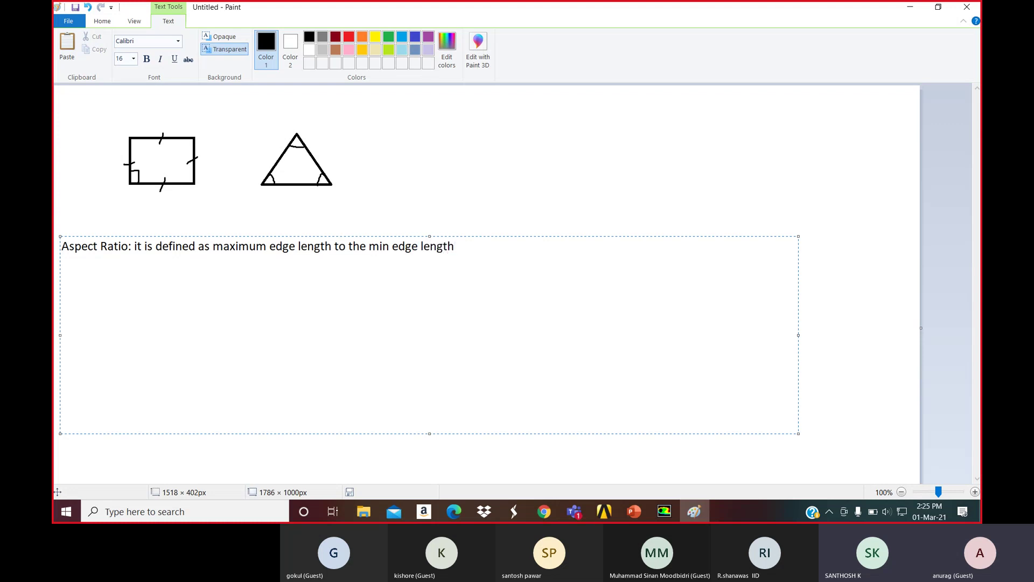
pyautogui.click(466, 188)
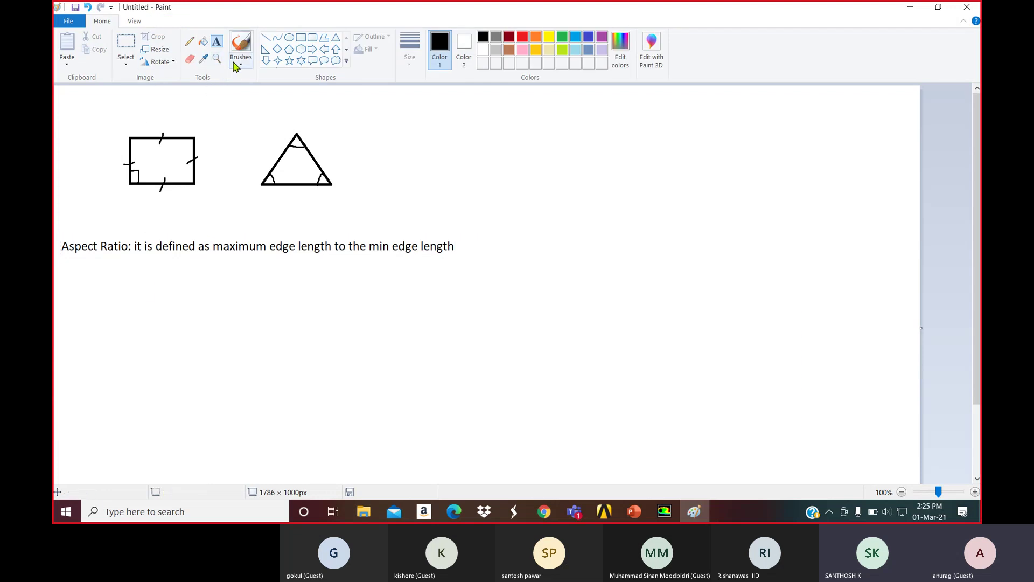
# Brush "= 1" beside the triangle, label two rectangle sides 3, and underline "maximum edge length" and "min edge length"
pyautogui.click(240, 44)
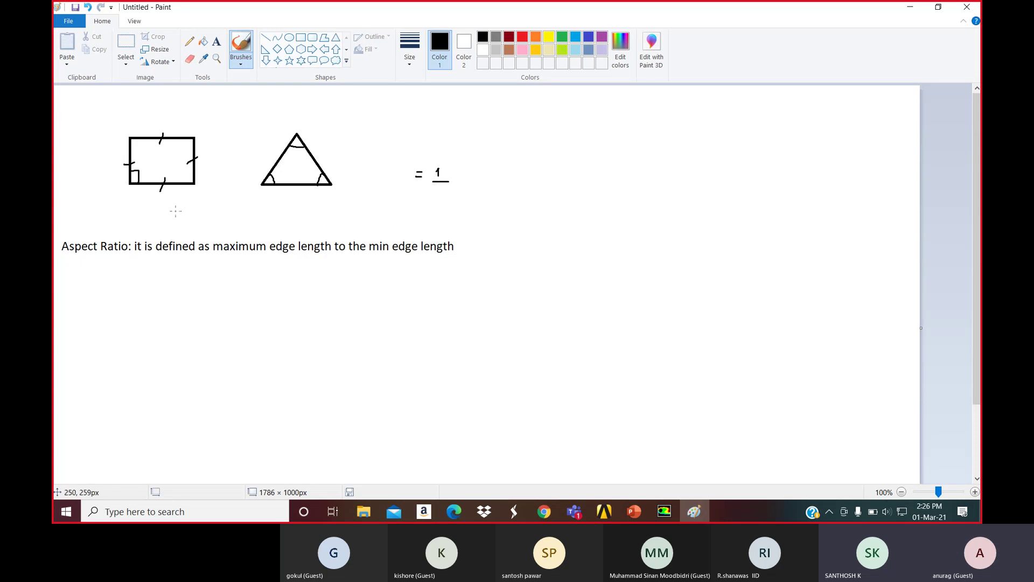
pyautogui.moveTo(162, 198); pyautogui.dragTo(164, 209)
pyautogui.moveTo(109, 161); pyautogui.dragTo(113, 165)
pyautogui.moveTo(215, 255); pyautogui.dragTo(461, 258)
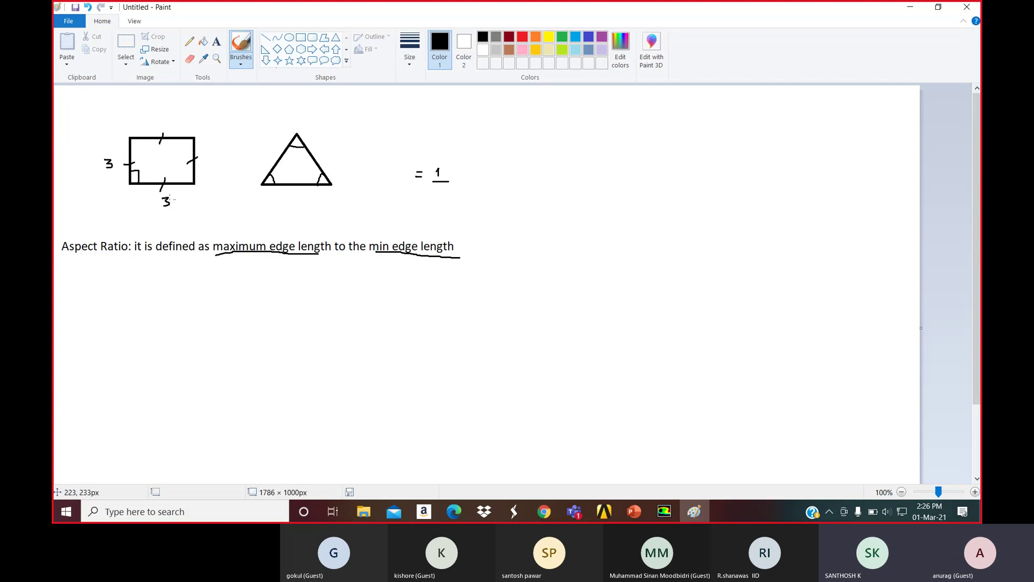
# Brush the calculation 3/3 = 1 below the marked rectangle and a check mark beside it
pyautogui.moveTo(208, 198); pyautogui.dragTo(208, 208)
pyautogui.moveTo(223, 216); pyautogui.dragTo(230, 215)
pyautogui.moveTo(203, 168); pyautogui.dragTo(227, 160)
# Draw a long thin rectangle below the definition and a flat right triangle about 358 × 51 px beside it
pyautogui.click(300, 37)
pyautogui.moveTo(87, 310); pyautogui.dragTo(295, 329)
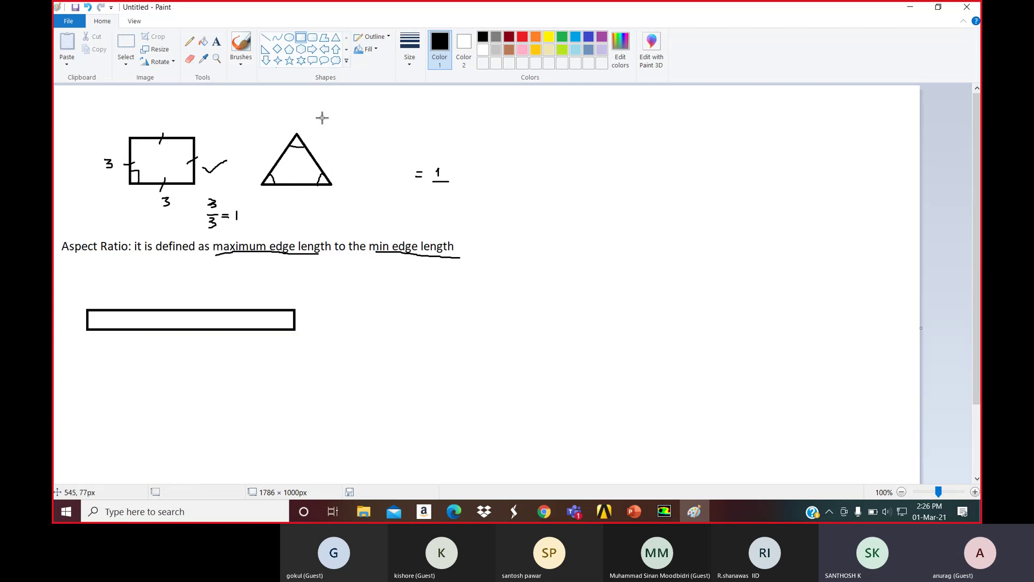
pyautogui.click(265, 49)
pyautogui.moveTo(334, 299)
pyautogui.mouseDown()
pyautogui.moveTo(358, 312)
pyautogui.moveTo(508, 323)
pyautogui.mouseUp()
pyautogui.moveTo(384, 316); pyautogui.dragTo(383, 325)
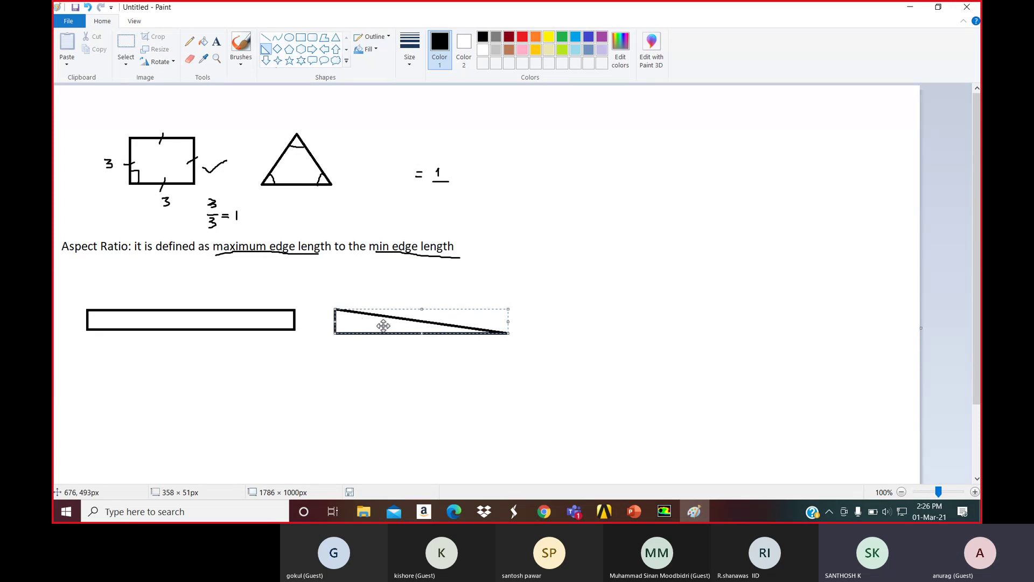
pyautogui.click(443, 366)
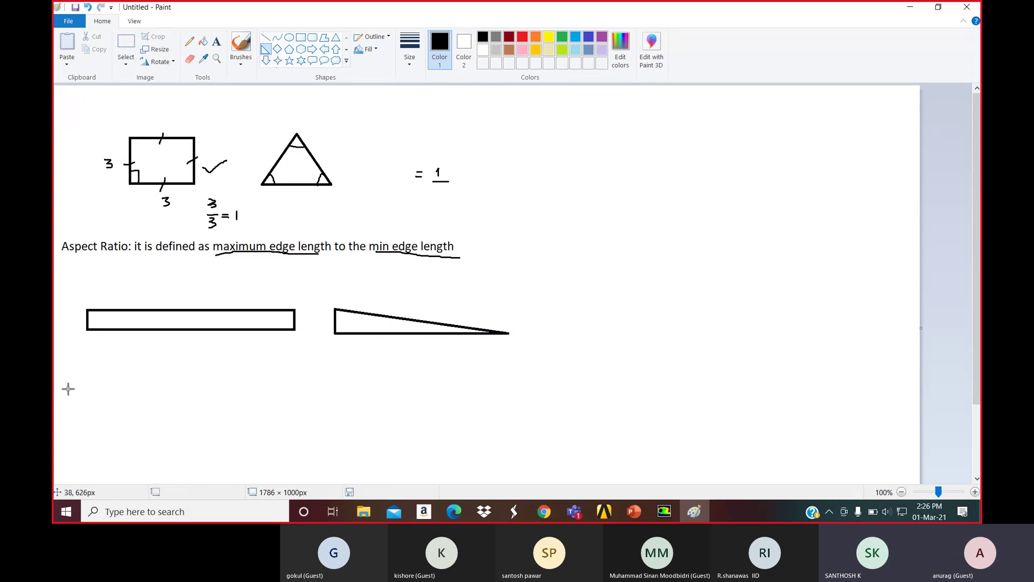
# Brush side labels 10 and 1.5 on the long rectangle, 8 and 2 on the flat triangle, and 10/1.5 = with a blank line underneath
pyautogui.click(241, 45)
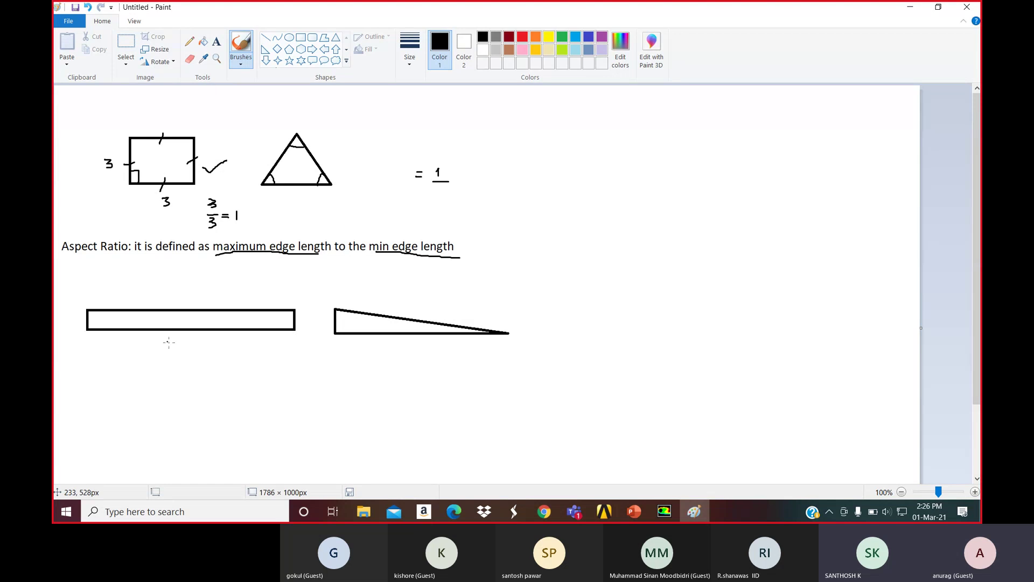
pyautogui.moveTo(172, 338)
pyautogui.mouseDown()
pyautogui.moveTo(173, 349)
pyautogui.moveTo(186, 341)
pyautogui.mouseUp()
pyautogui.moveTo(65, 321)
pyautogui.mouseDown()
pyautogui.moveTo(76, 320)
pyautogui.moveTo(74, 333)
pyautogui.mouseUp()
pyautogui.moveTo(410, 347)
pyautogui.mouseDown()
pyautogui.moveTo(400, 359)
pyautogui.moveTo(409, 345)
pyautogui.mouseUp()
pyautogui.moveTo(322, 325); pyautogui.dragTo(314, 323)
pyautogui.moveTo(190, 383)
pyautogui.mouseDown()
pyautogui.moveTo(205, 402)
pyautogui.moveTo(195, 417)
pyautogui.moveTo(208, 416)
pyautogui.mouseUp()
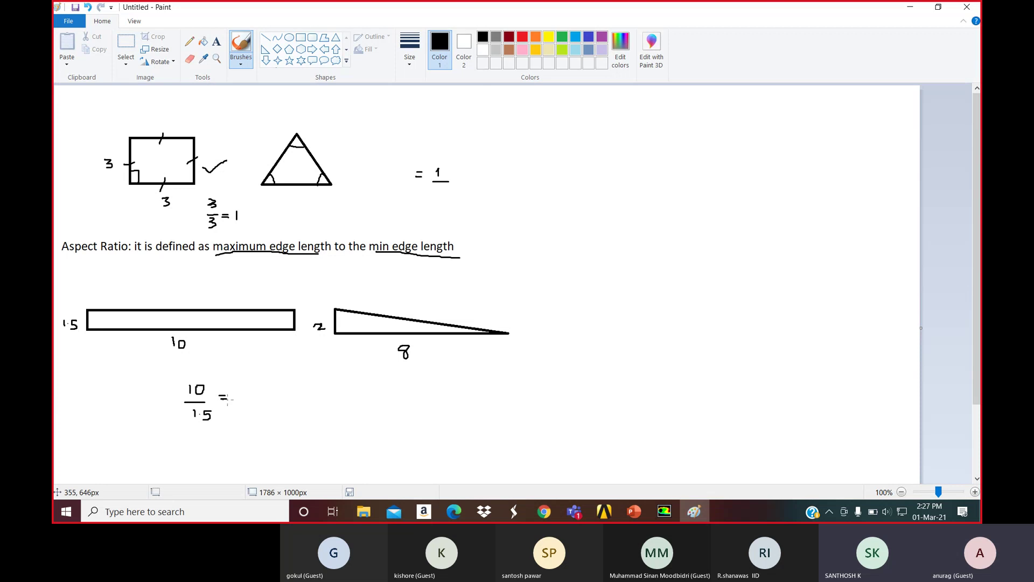
pyautogui.moveTo(248, 404); pyautogui.dragTo(308, 402)
# Fill the long thin rectangle and the flat right triangle with red
pyautogui.click(204, 41)
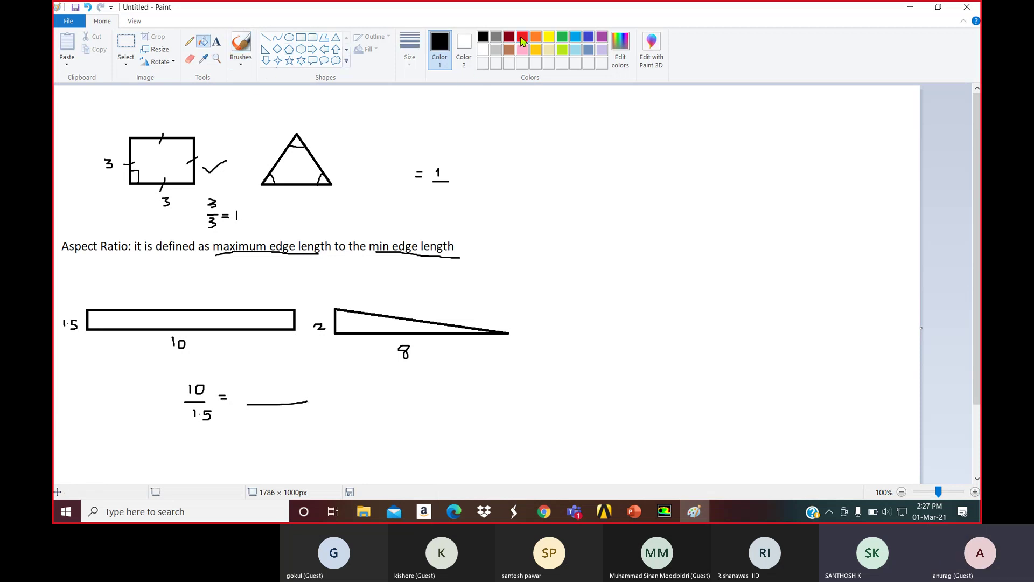
pyautogui.click(523, 36)
pyautogui.click(245, 318)
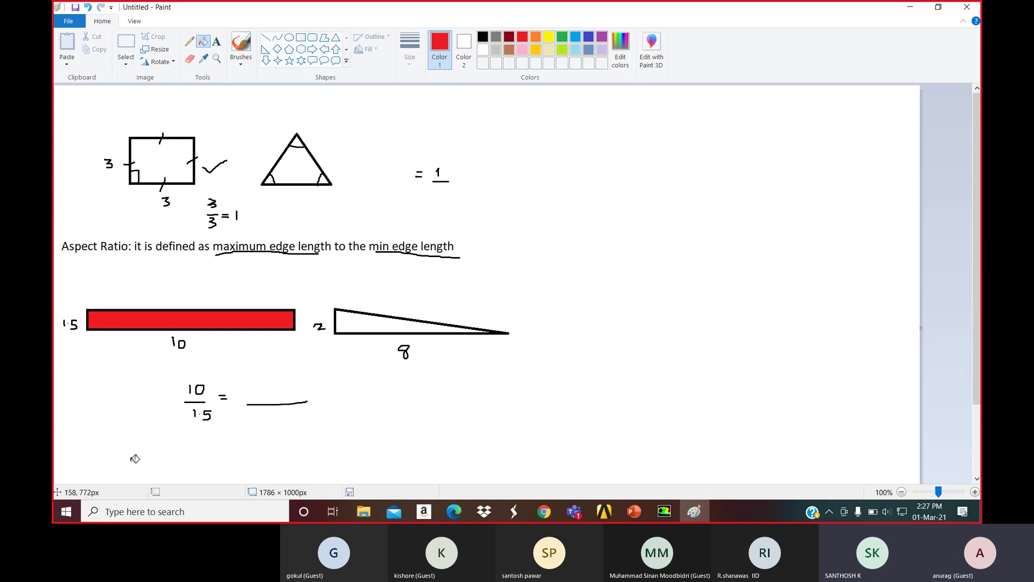
pyautogui.click(362, 325)
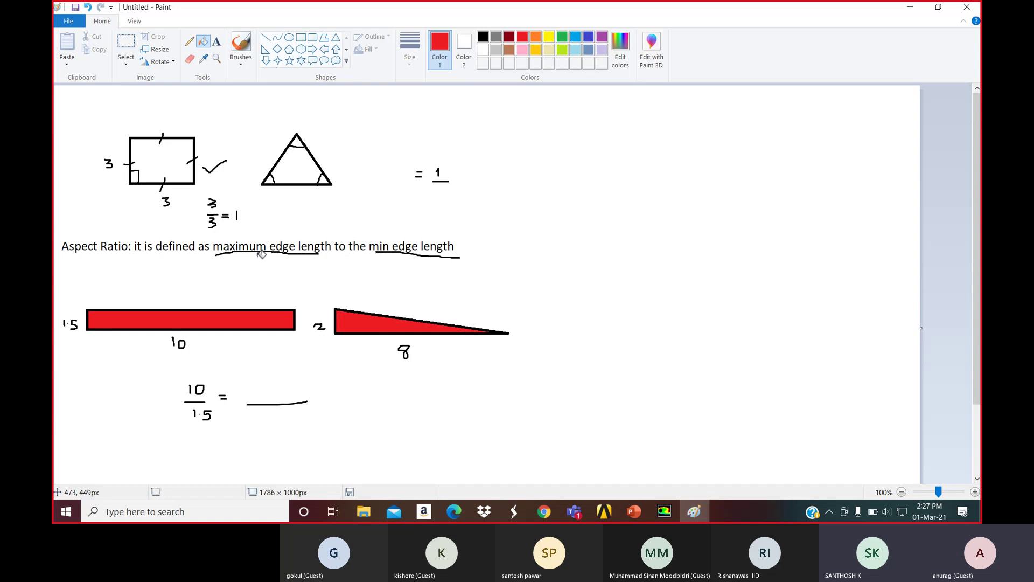
# Brush a red ≈ 5 after the 1, circle the 5, add outward arrows, and frame the range with a red rectangle about 200 × 100 px
pyautogui.click(241, 43)
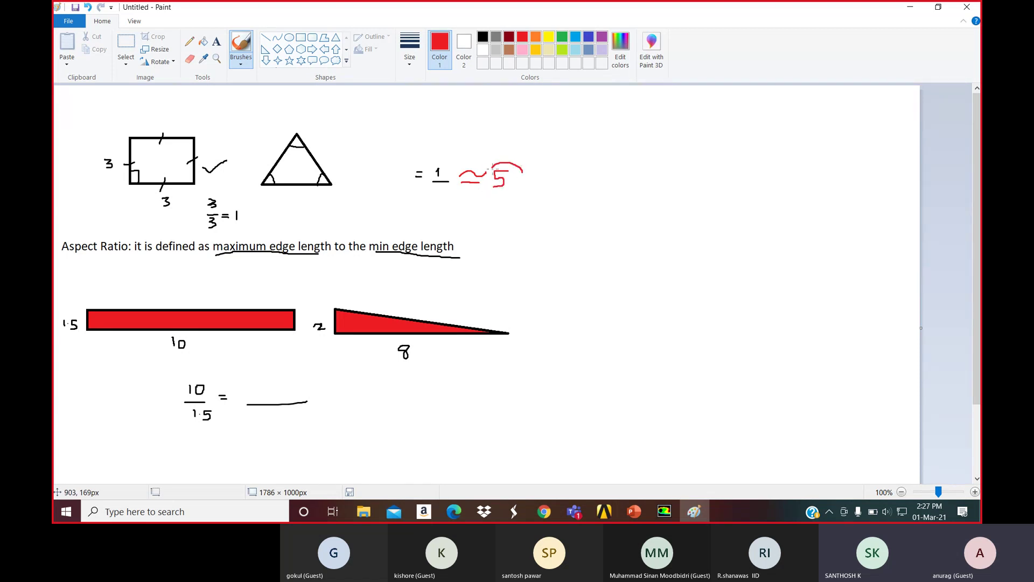
pyautogui.moveTo(491, 194); pyautogui.dragTo(537, 181)
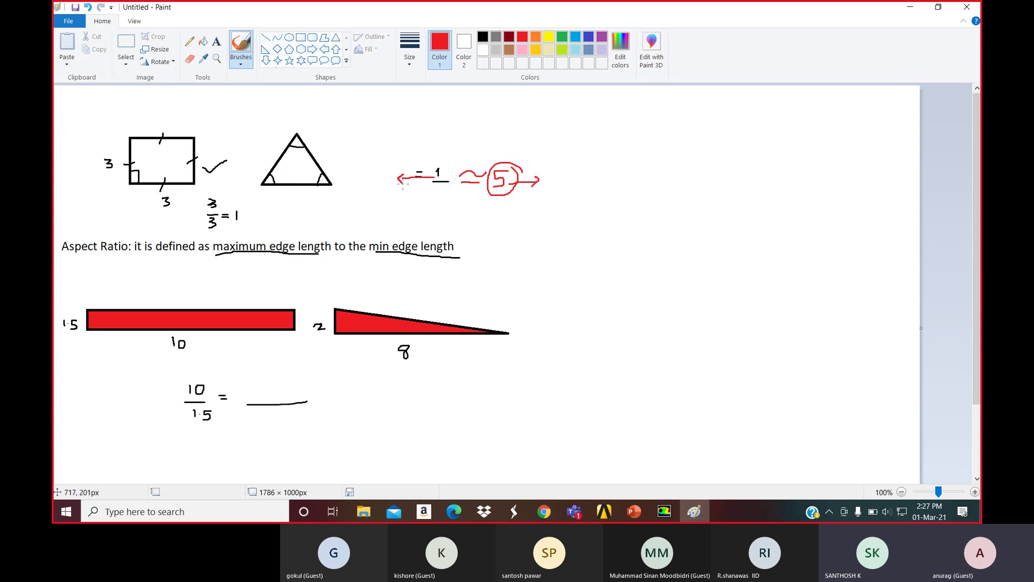
pyautogui.click(301, 37)
pyautogui.moveTo(426, 156); pyautogui.dragTo(525, 205)
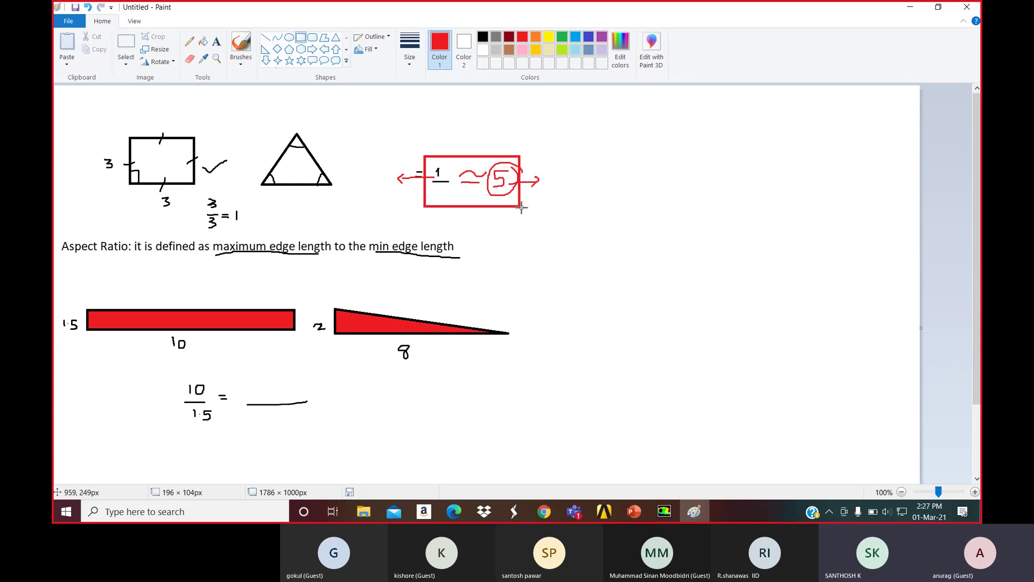
pyautogui.click(535, 226)
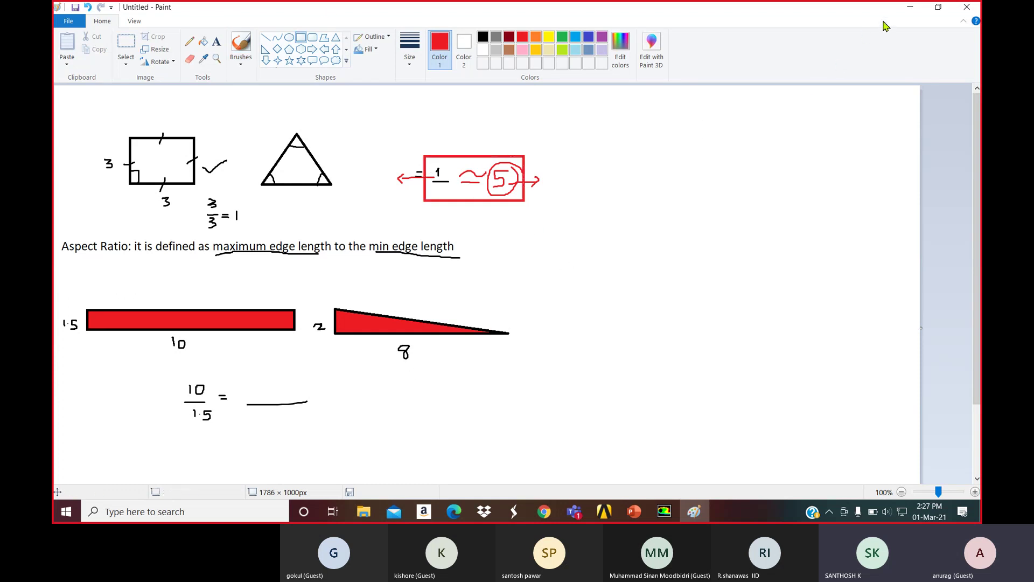
# Switch back to Fluent and examine the mesh cell shapes at the outer boundary, around the airfoil and in the wake region
pyautogui.click(915, 14)
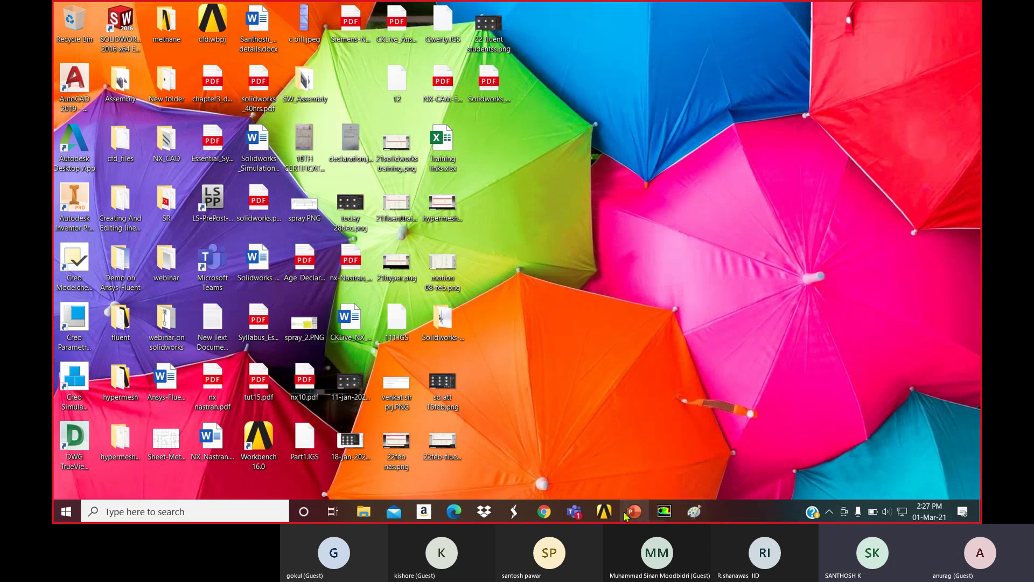
pyautogui.click(664, 511)
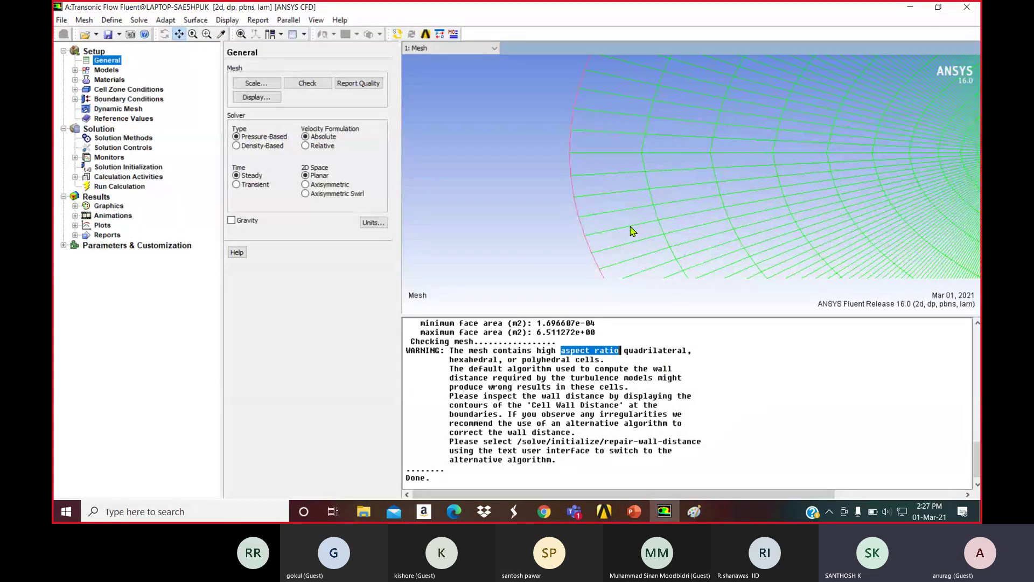
pyautogui.moveTo(557, 173); pyautogui.dragTo(664, 224, button='middle')
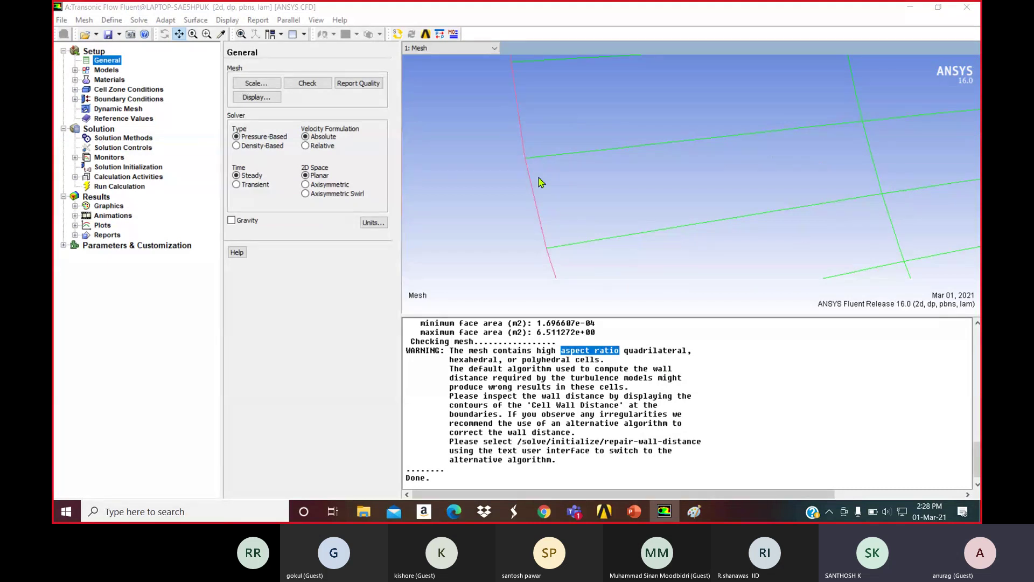
pyautogui.click(242, 35)
pyautogui.moveTo(680, 132); pyautogui.dragTo(751, 184, button='middle')
pyautogui.moveTo(545, 170); pyautogui.dragTo(696, 230, button='middle')
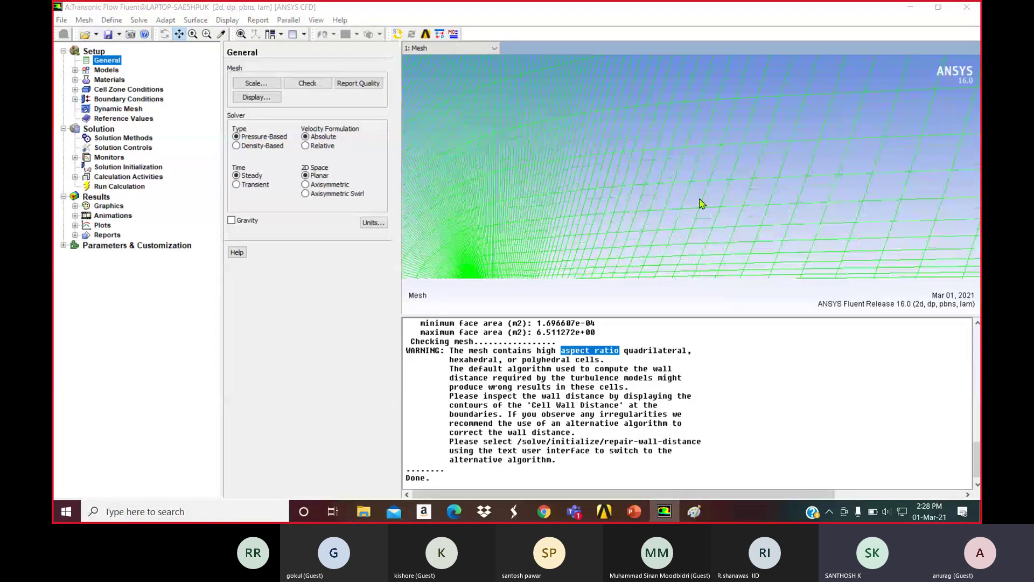
pyautogui.scroll(-3, 710, 236)
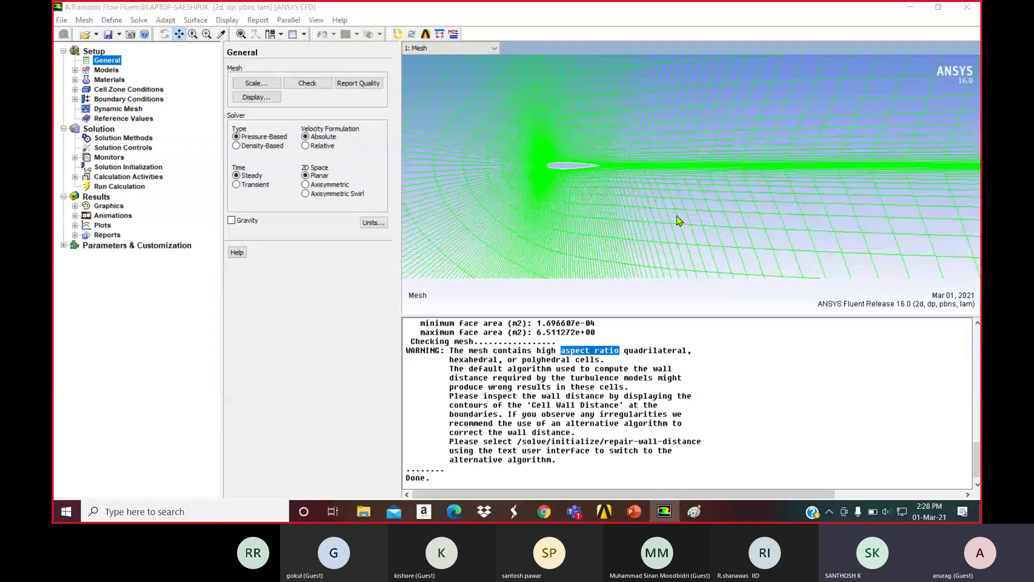
pyautogui.moveTo(656, 208); pyautogui.dragTo(719, 278, button='middle')
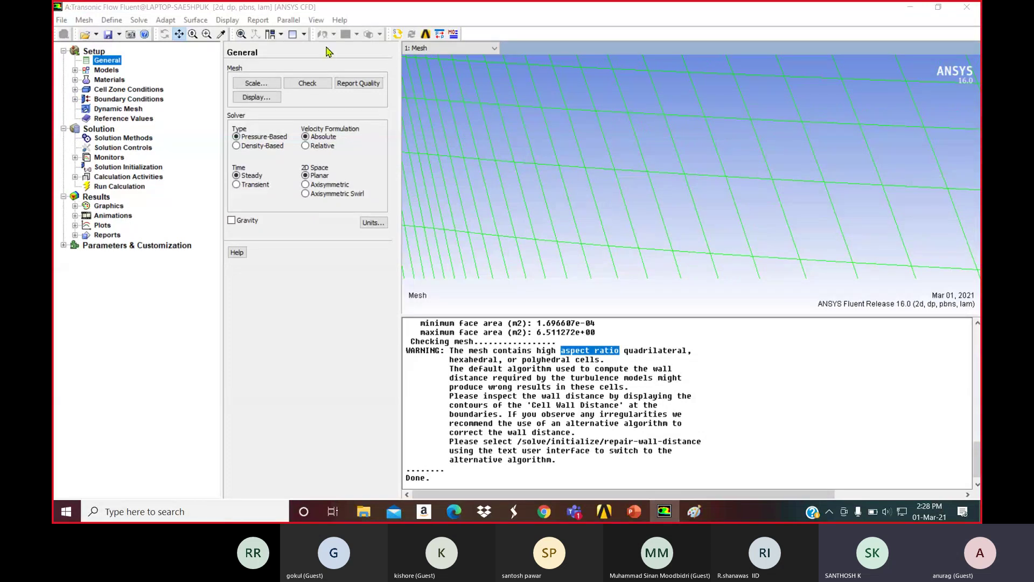
pyautogui.click(241, 33)
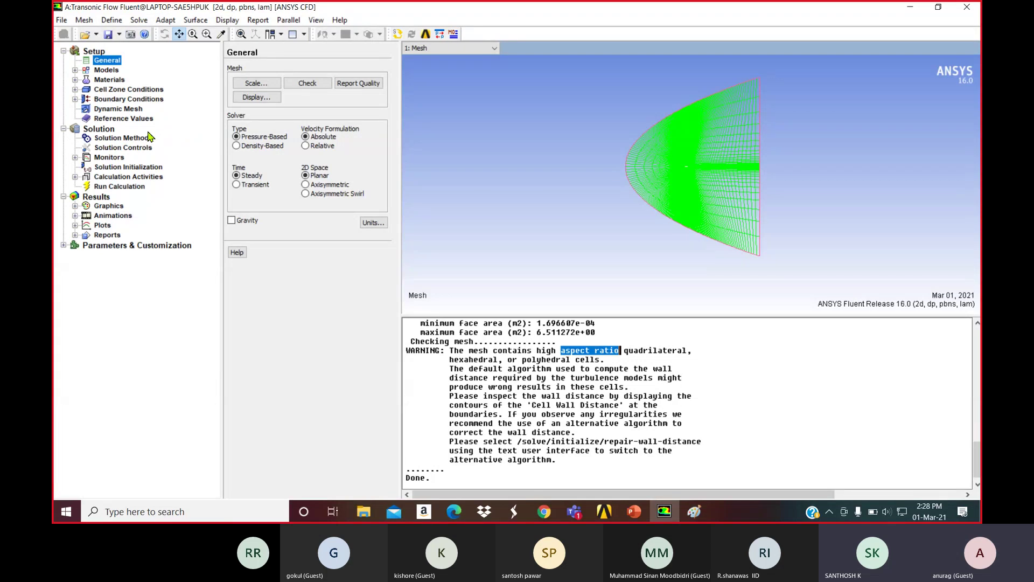
# Reorder the mesh domain and highlight the bandwidth reduction value reported in the console
pyautogui.click(84, 20)
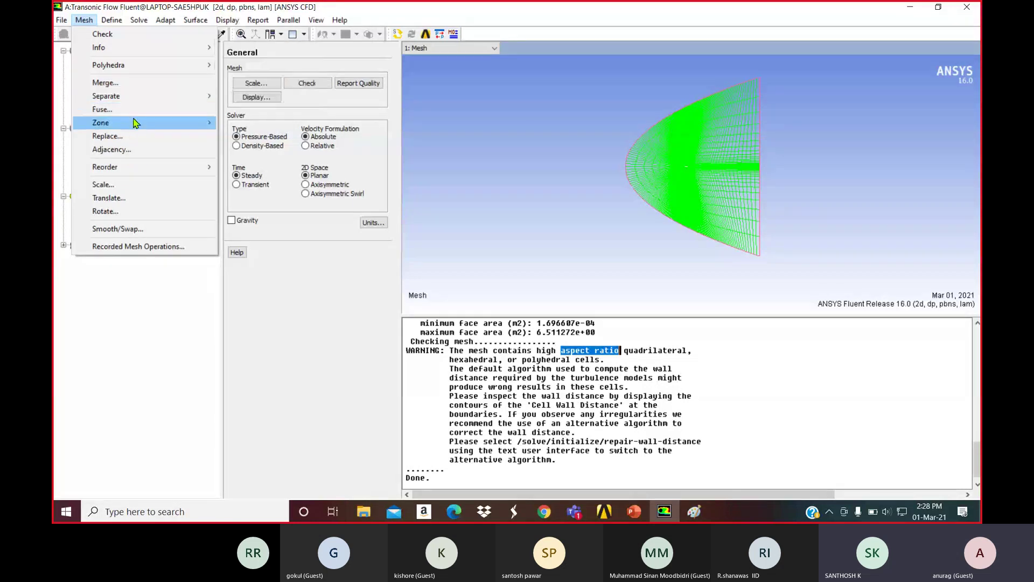
pyautogui.moveTo(135, 127)
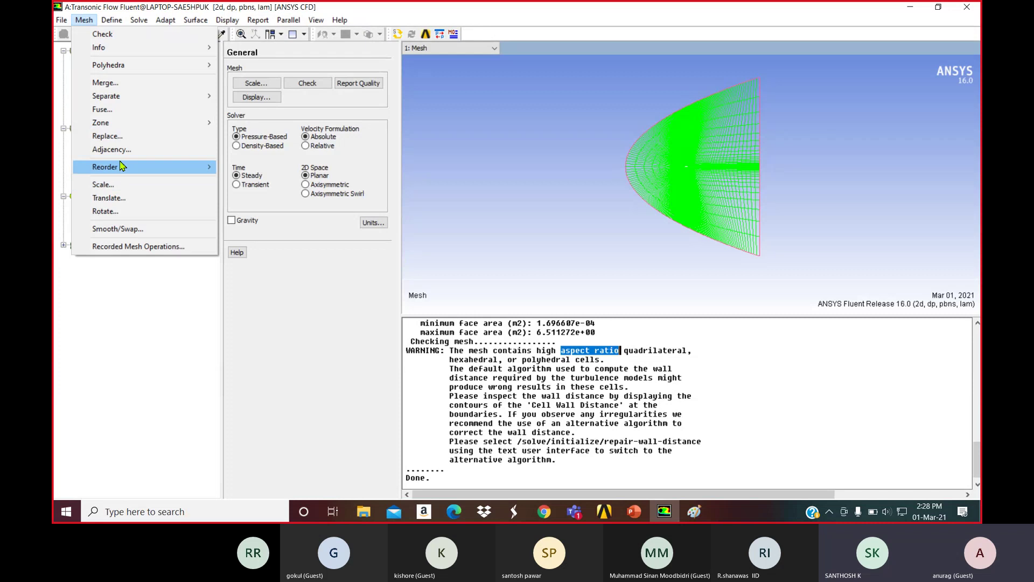
pyautogui.moveTo(121, 174)
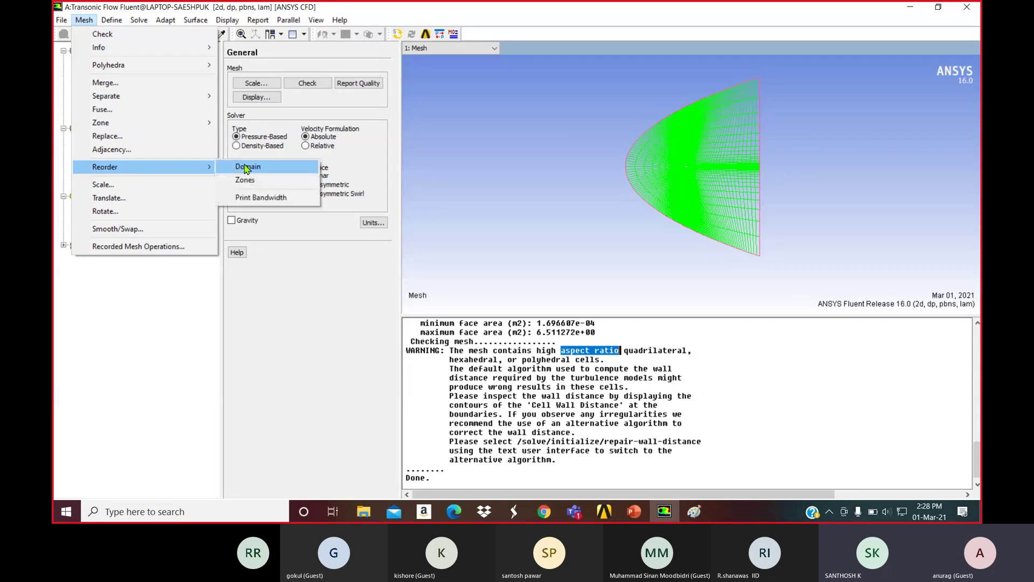
pyautogui.click(248, 167)
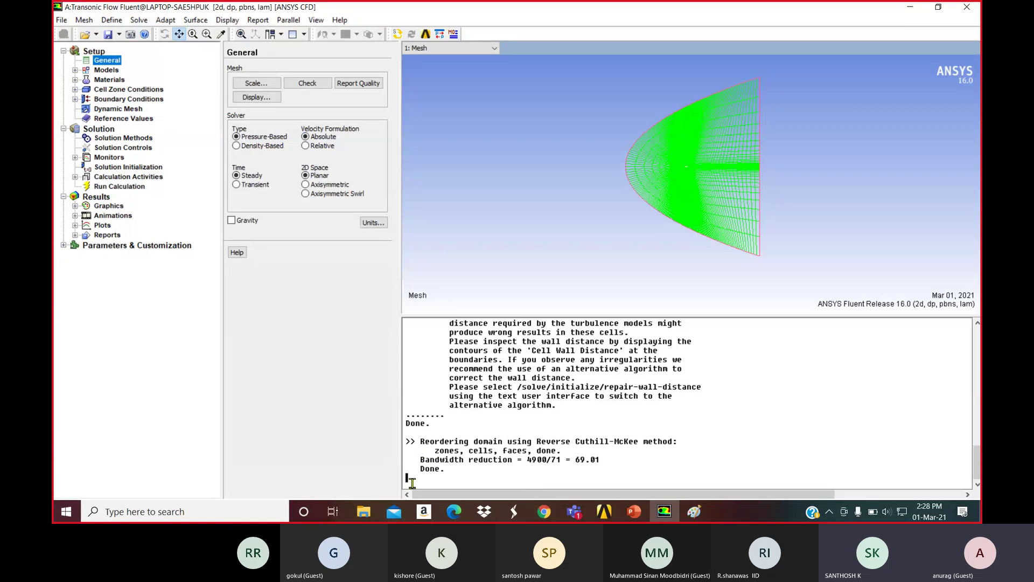
pyautogui.keyDown('shift'); pyautogui.click(589, 460); pyautogui.keyUp('shift')
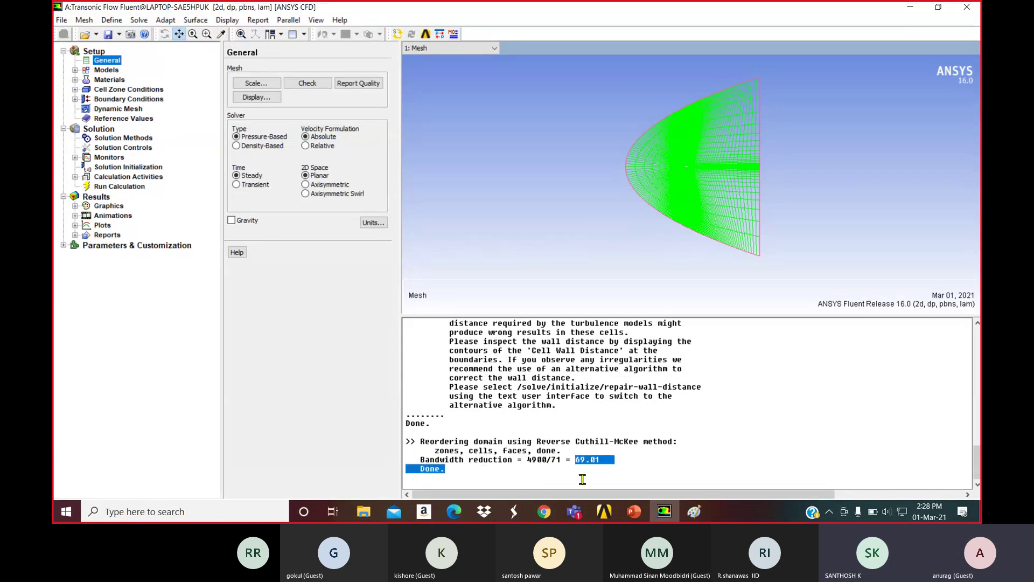
pyautogui.click(582, 478)
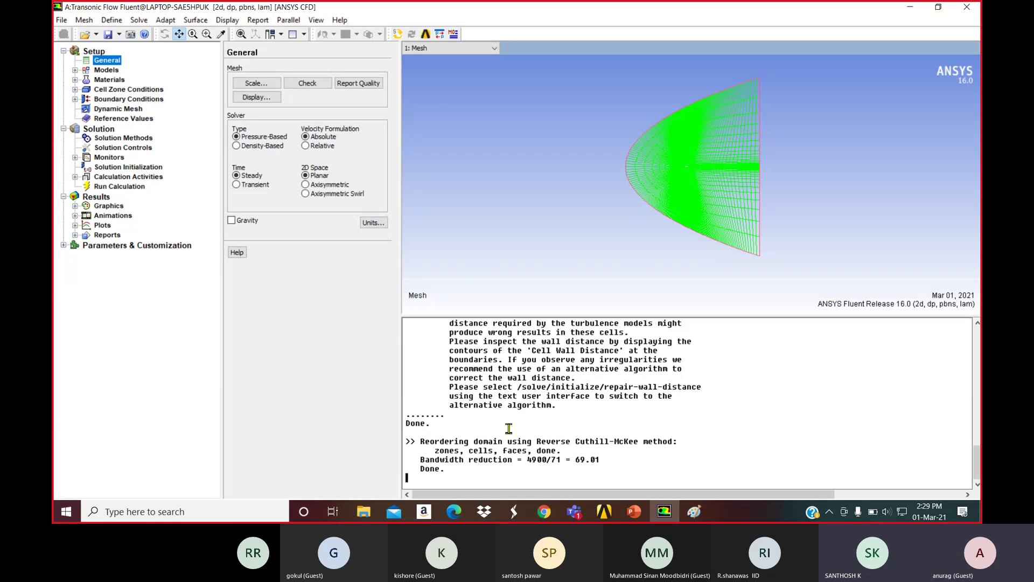
# Review the mesh reordering options and the domain extents in the Scale Mesh settings
pyautogui.click(84, 20)
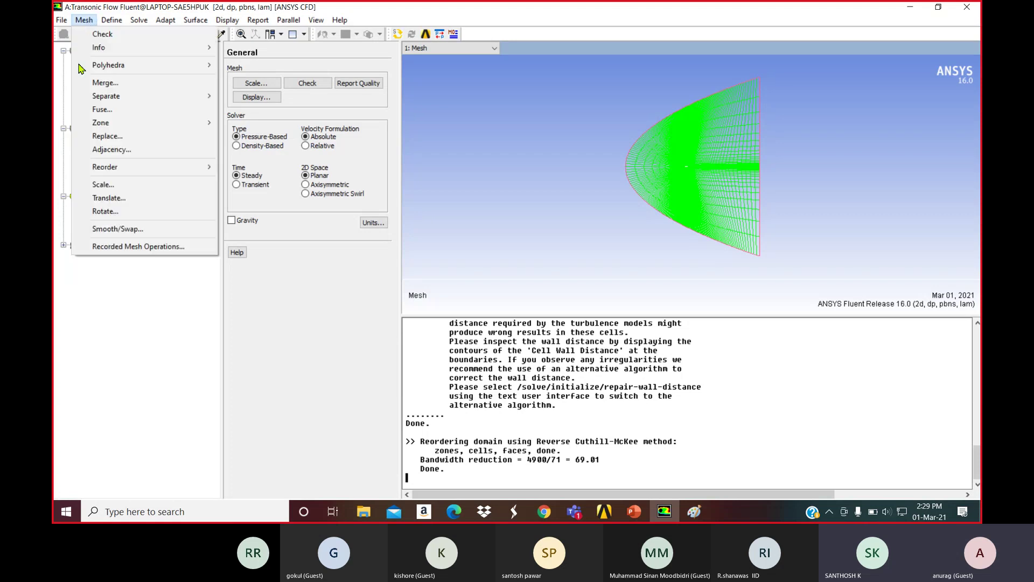
pyautogui.moveTo(99, 168)
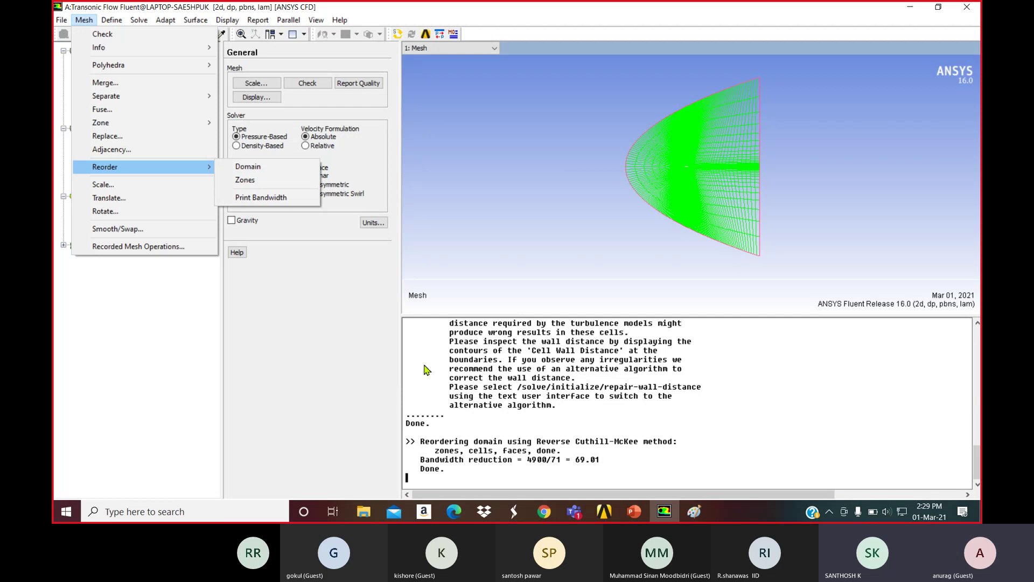
pyautogui.click(393, 350)
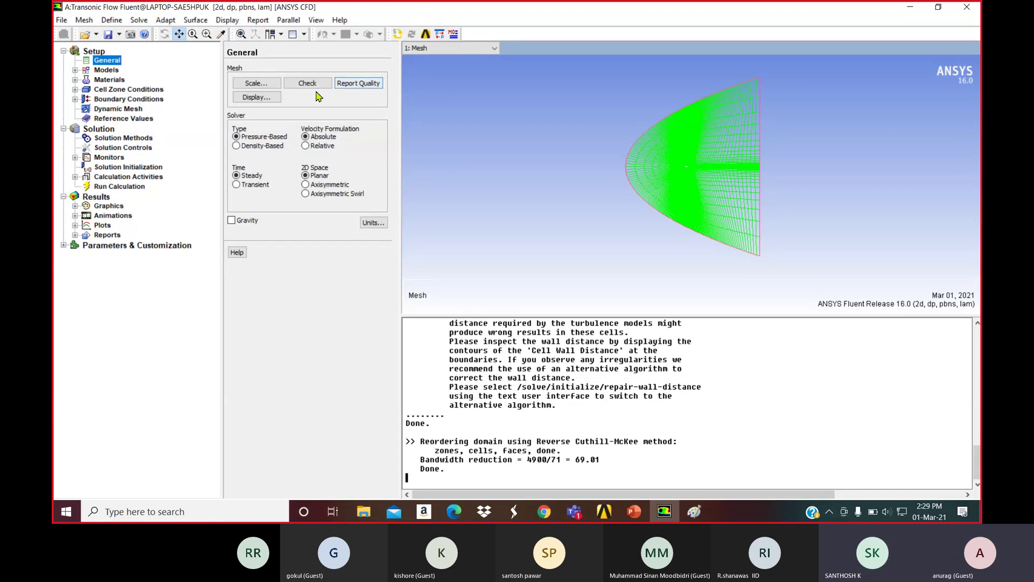
pyautogui.click(249, 84)
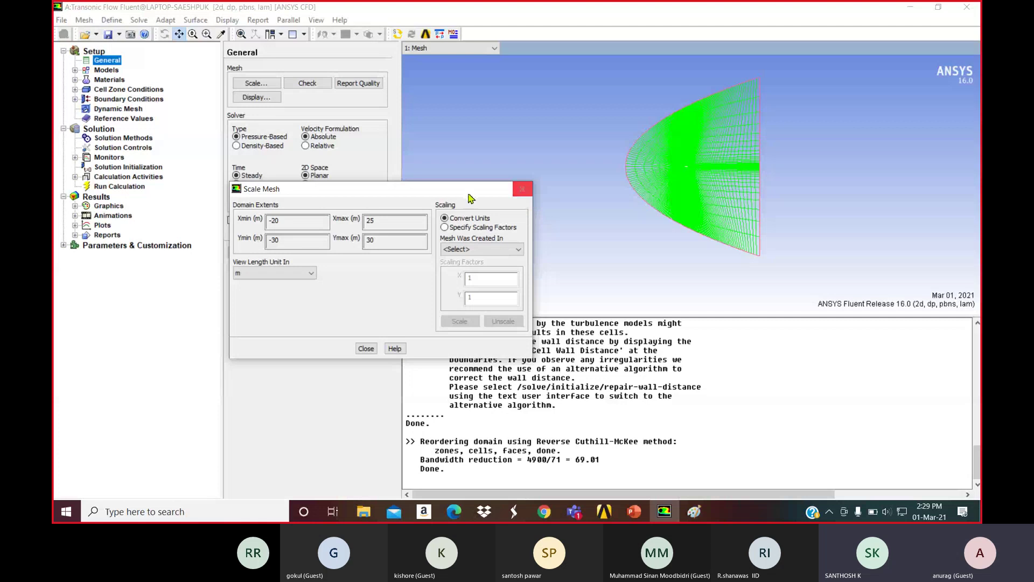
pyautogui.click(521, 190)
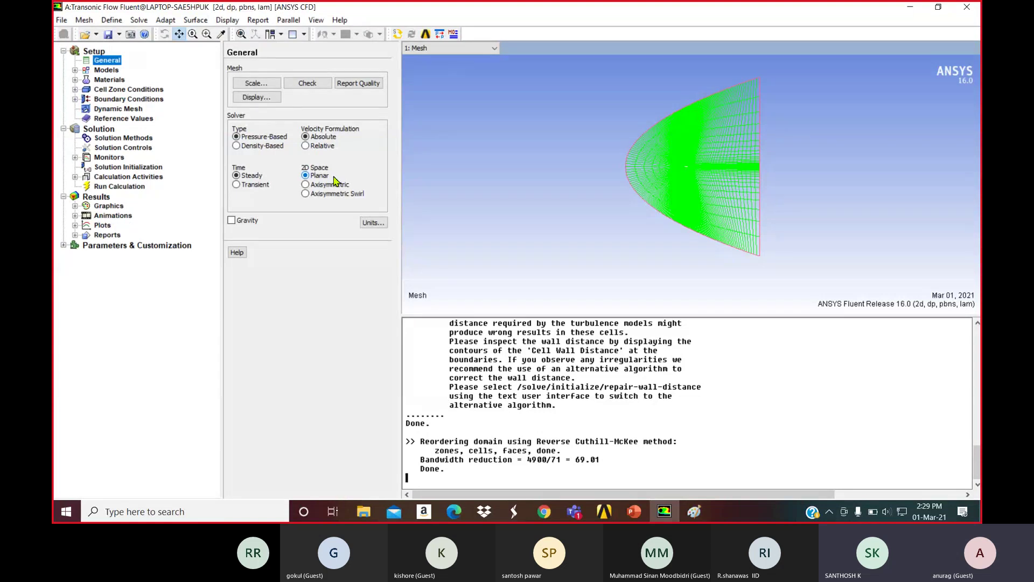
# Set the viscous model to Spalart-Allmaras (1 eqn) with Strain/Vorticity-Based production
pyautogui.click(115, 70)
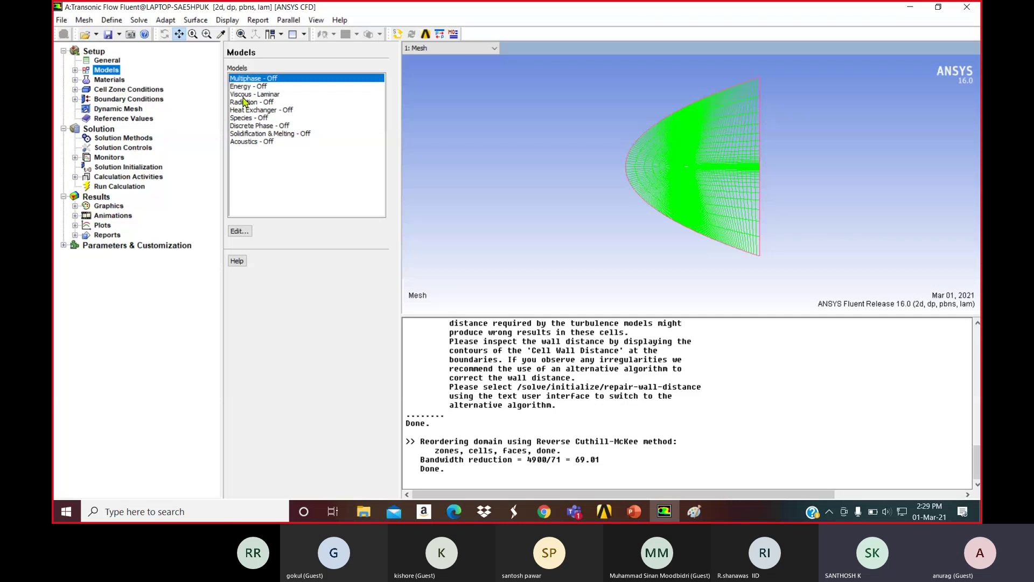
pyautogui.doubleClick(252, 80)
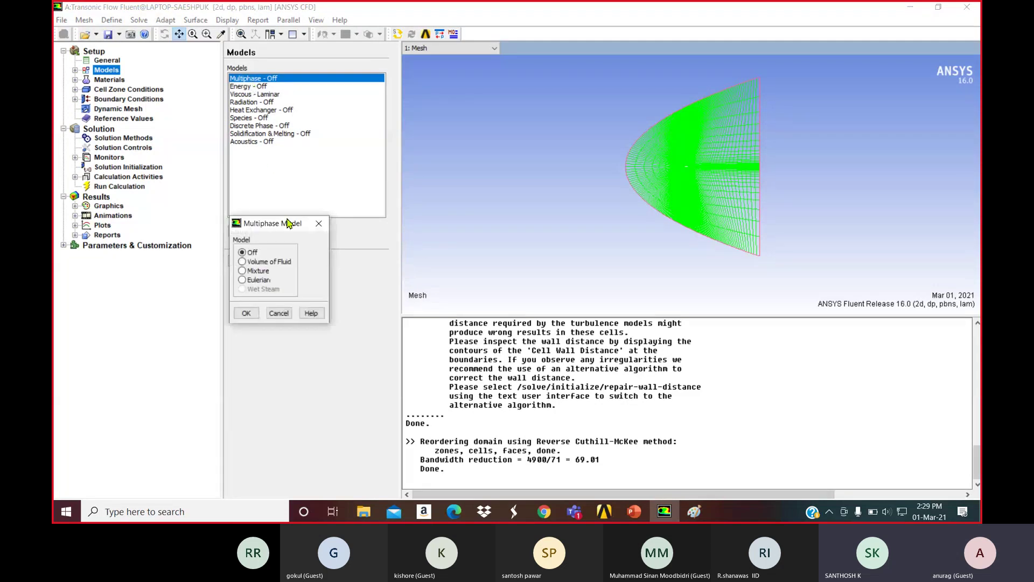
pyautogui.click(323, 219)
pyautogui.doubleClick(254, 95)
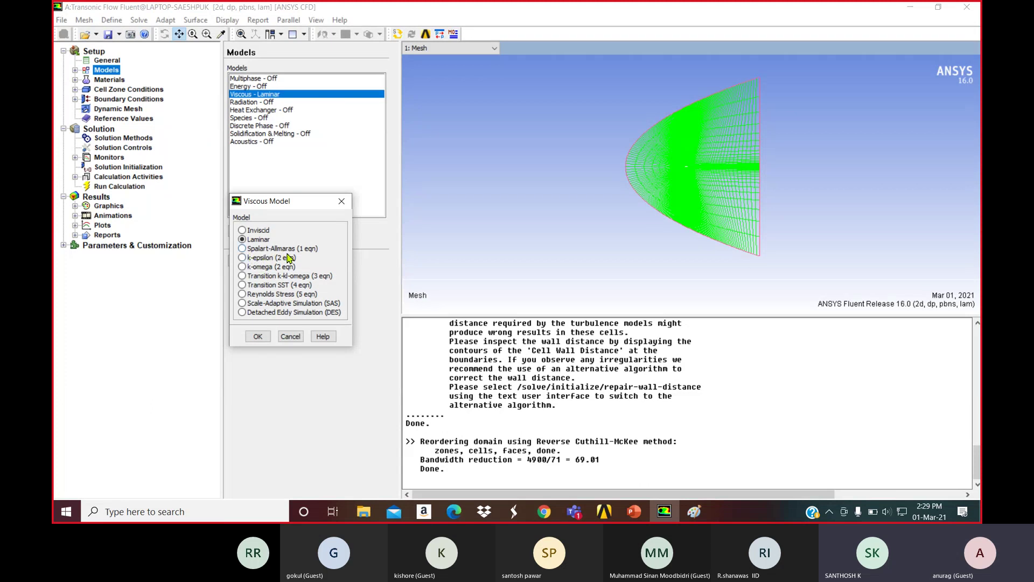
pyautogui.click(243, 249)
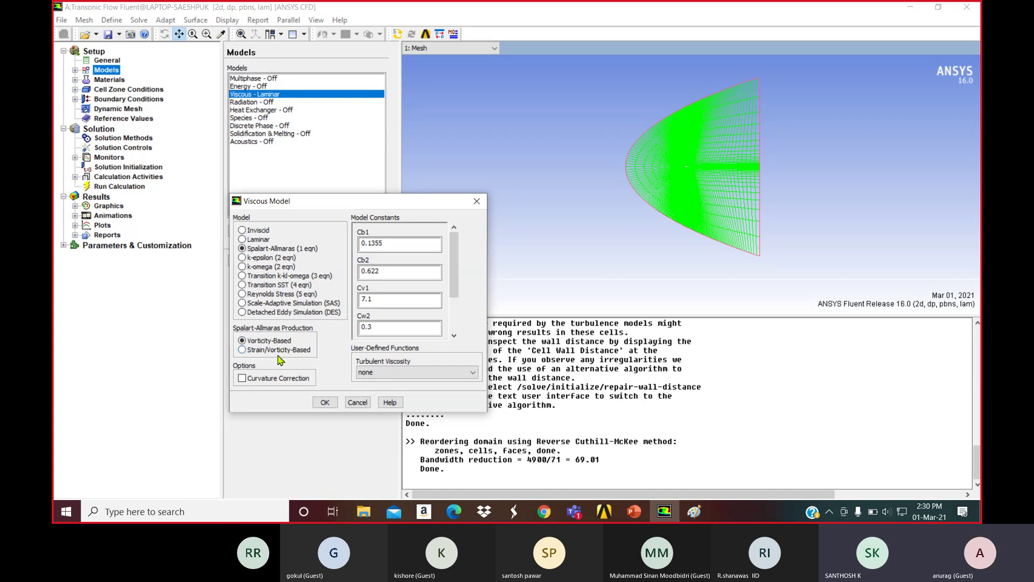
pyautogui.click(243, 350)
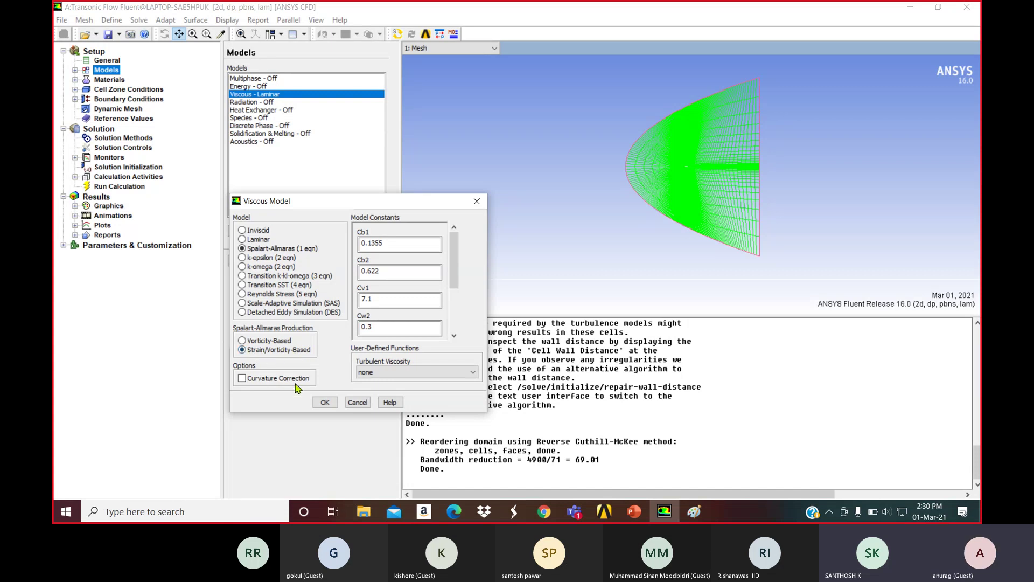
pyautogui.click(324, 403)
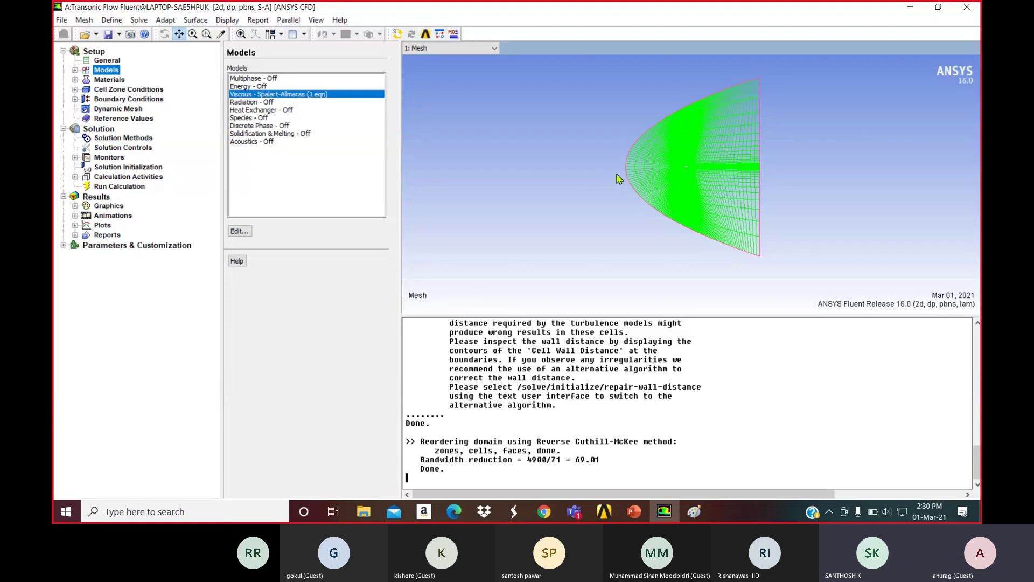
# Open the air material for editing and set its density to ideal-gas
pyautogui.moveTo(663, 157); pyautogui.dragTo(701, 179, button='middle')
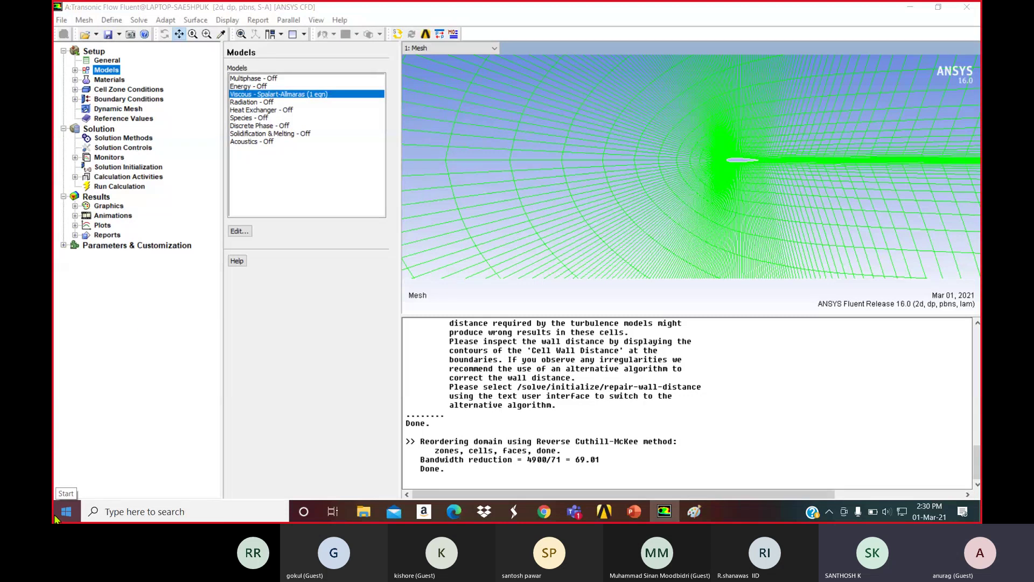
pyautogui.click(109, 80)
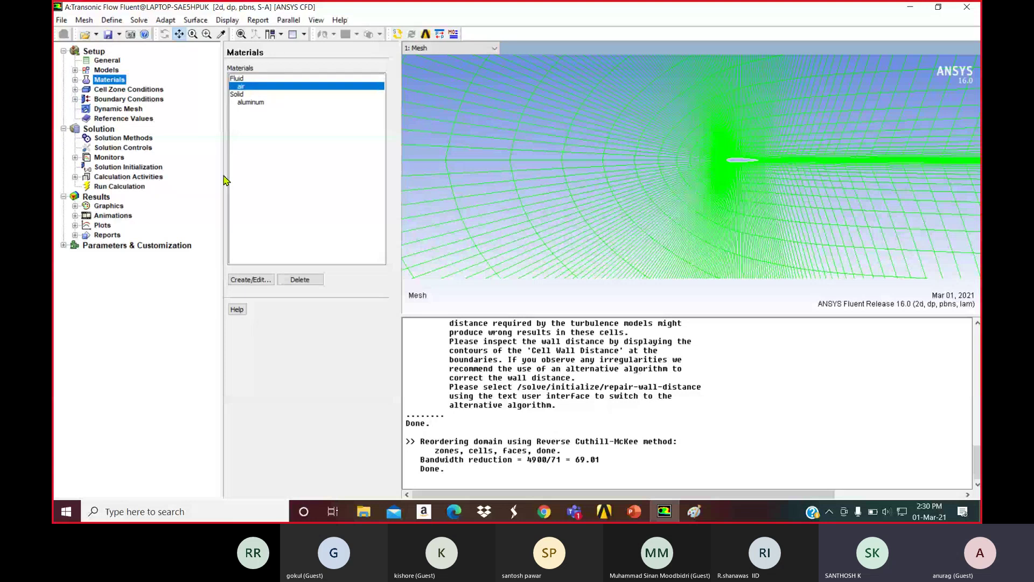
pyautogui.click(254, 280)
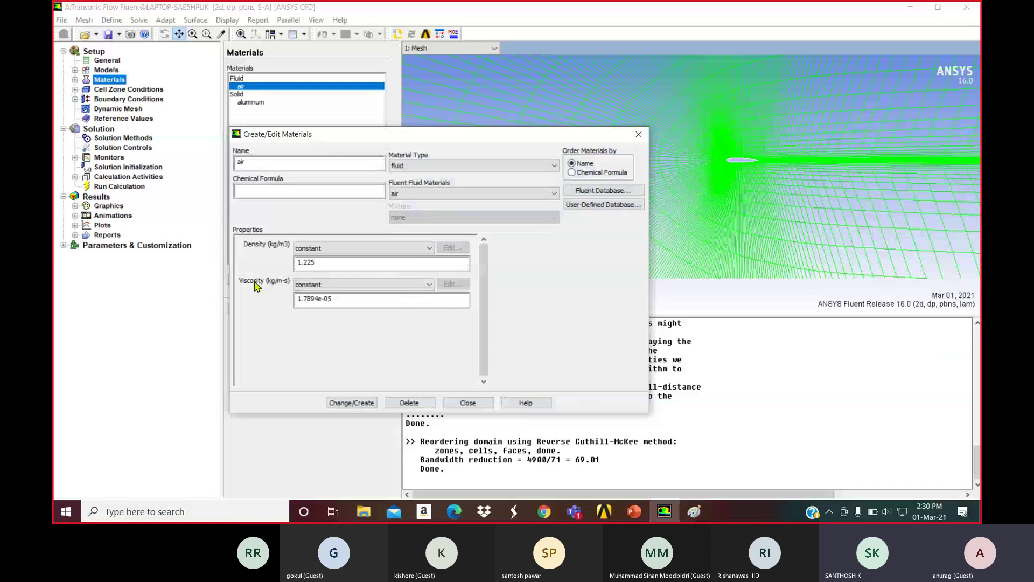
pyautogui.click(314, 249)
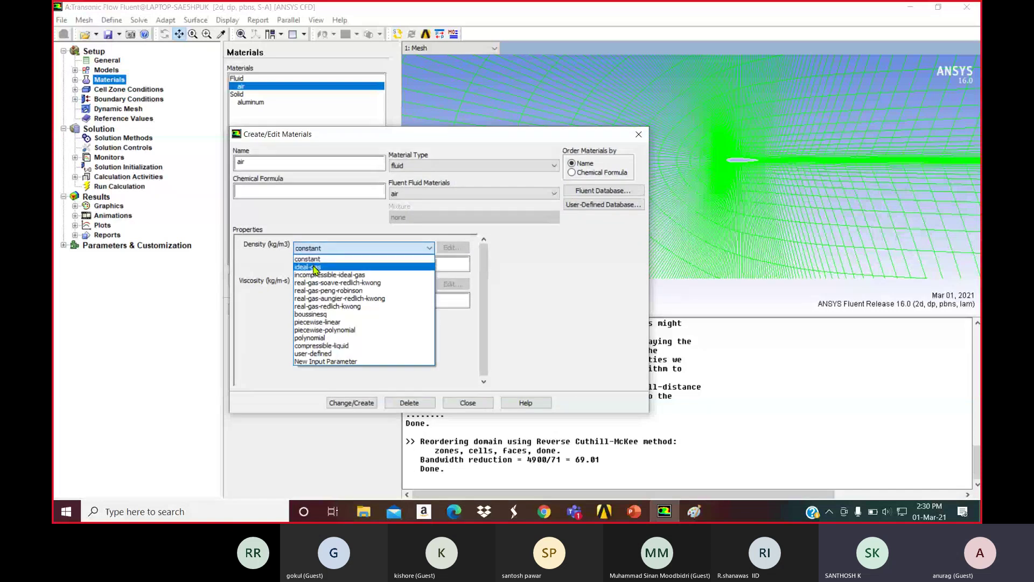
pyautogui.click(312, 268)
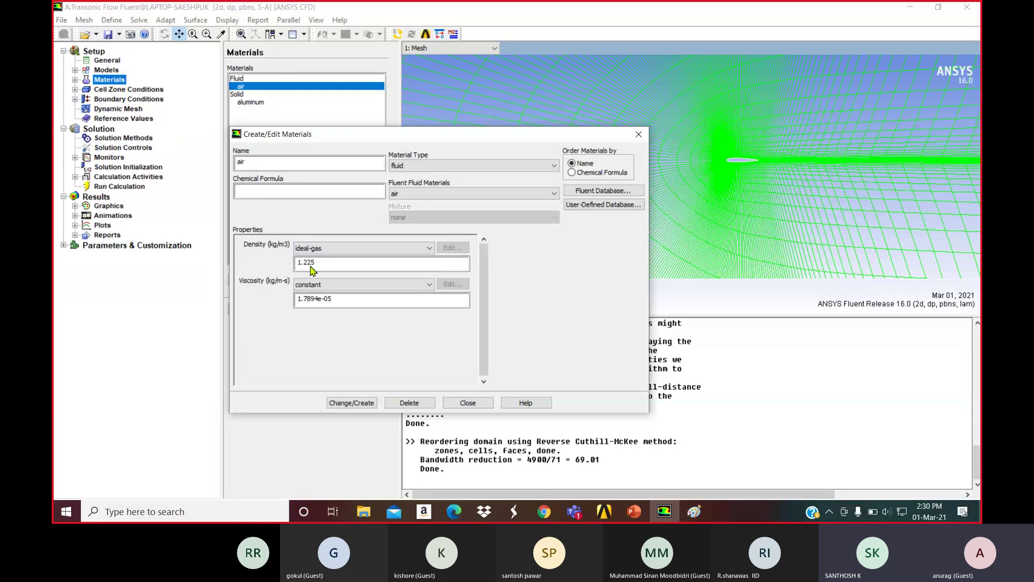
# Set the viscosity of air to sutherland with the Three Coefficient Method and apply the material change
pyautogui.moveTo(520, 308); pyautogui.dragTo(515, 344)
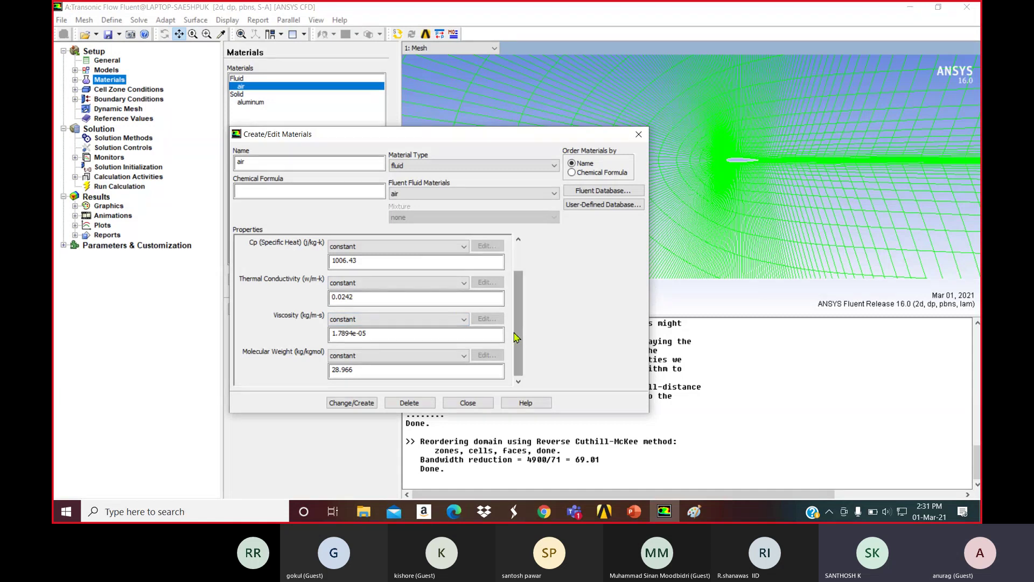
pyautogui.click(386, 321)
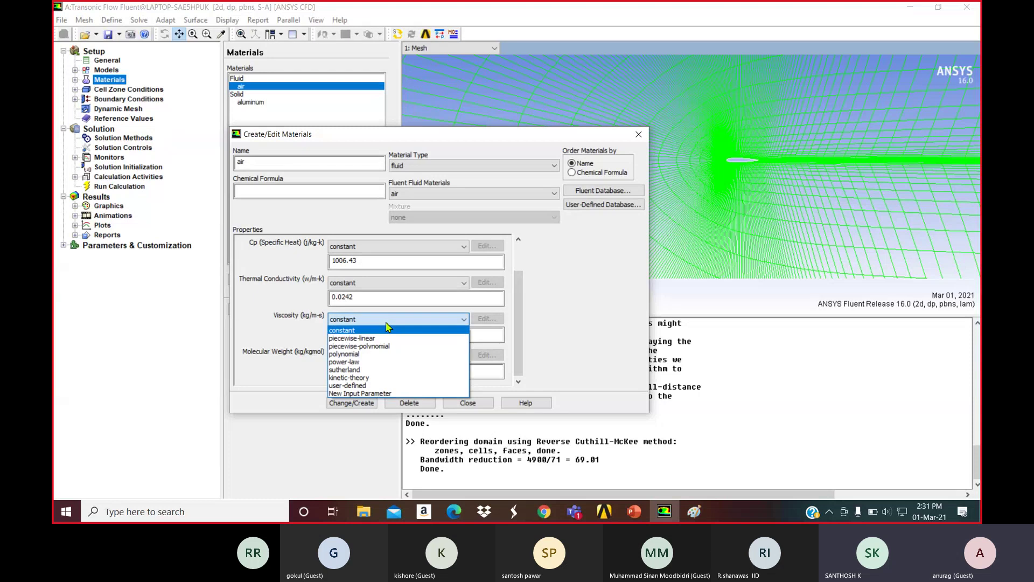
pyautogui.click(371, 371)
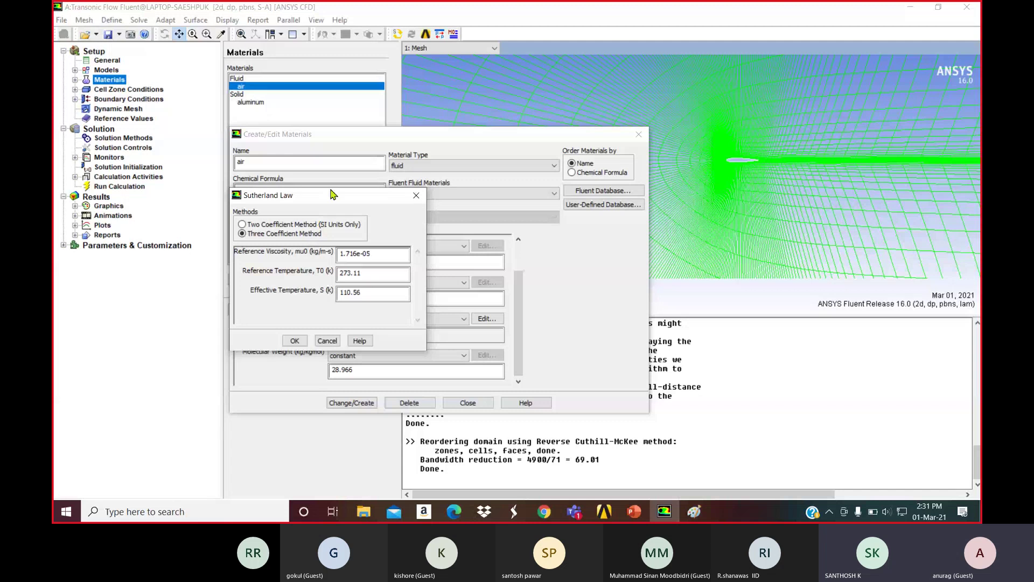
pyautogui.click(298, 341)
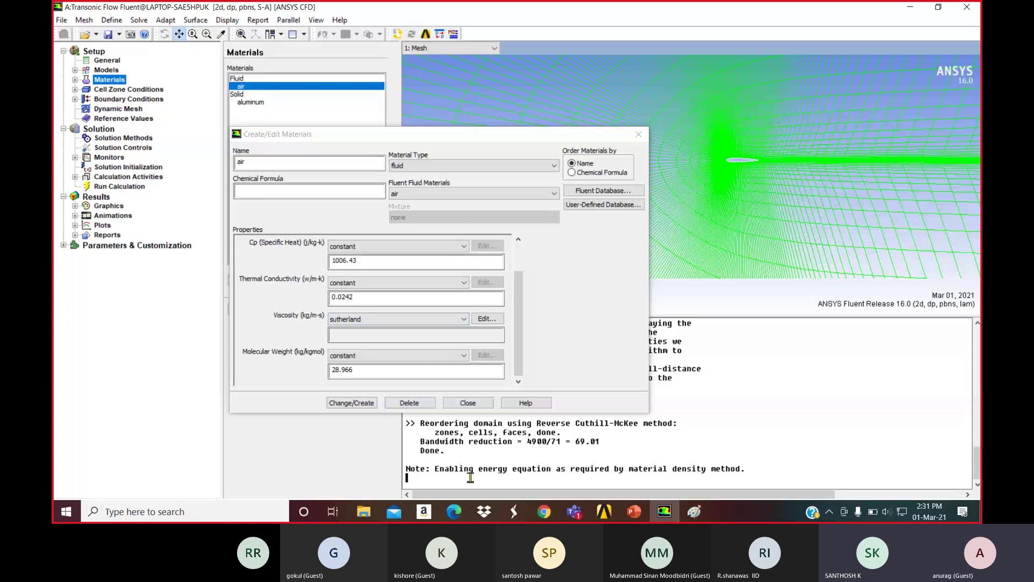
pyautogui.click(482, 403)
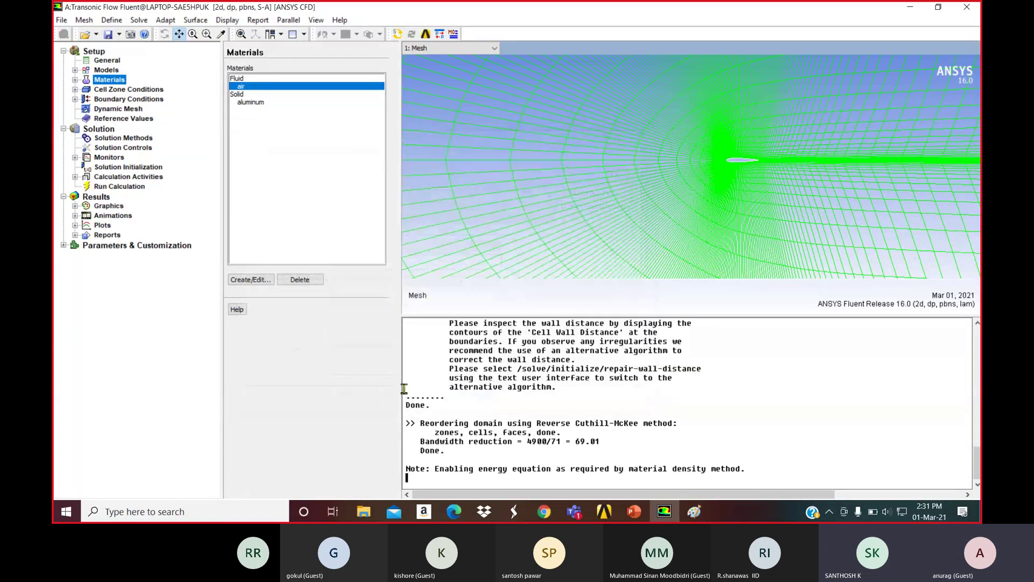
# Check the material assigned to the fluid-16 cell zone, keeping air selected
pyautogui.click(98, 90)
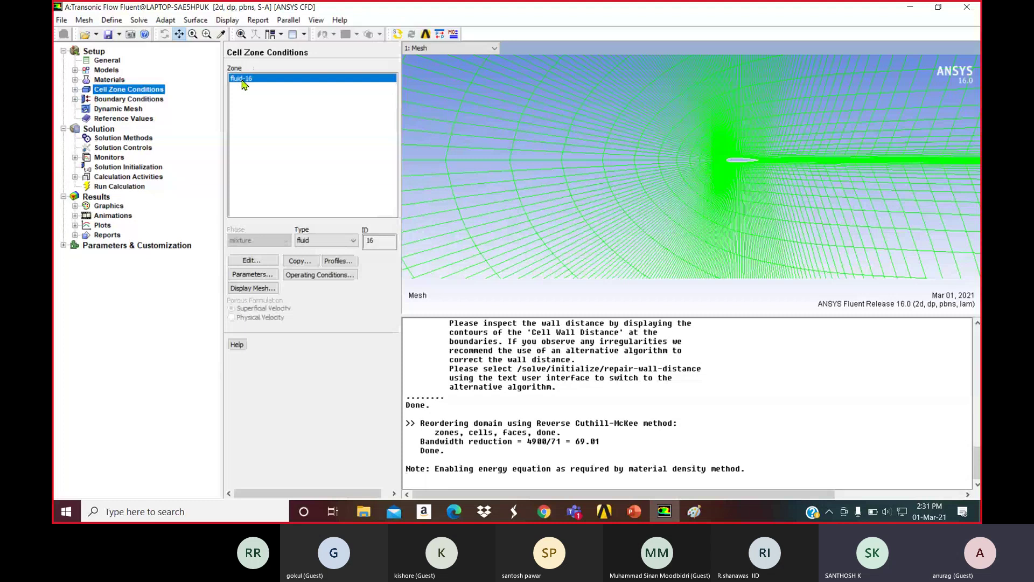
pyautogui.click(252, 261)
pyautogui.click(319, 162)
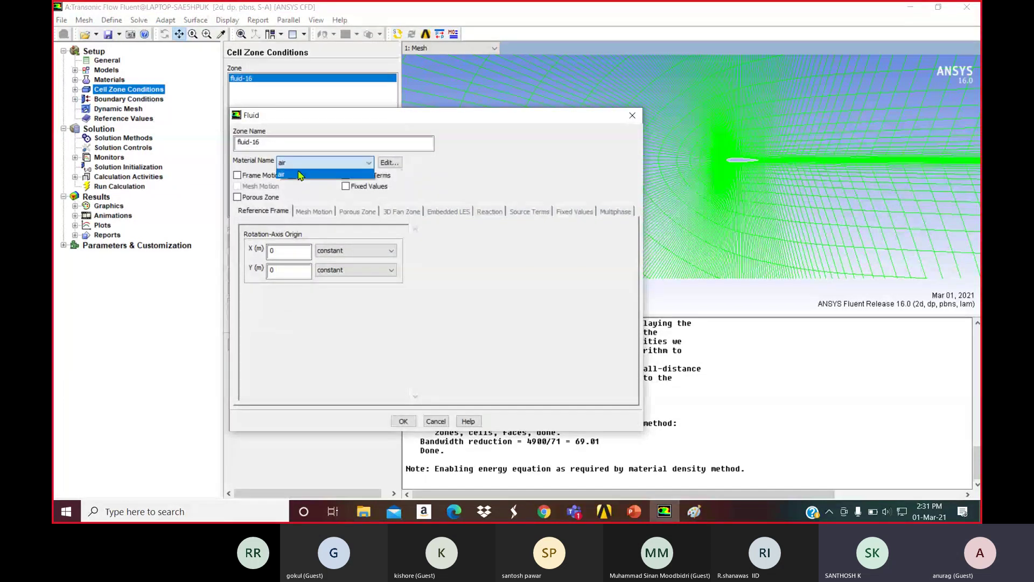
pyautogui.click(299, 174)
pyautogui.click(633, 115)
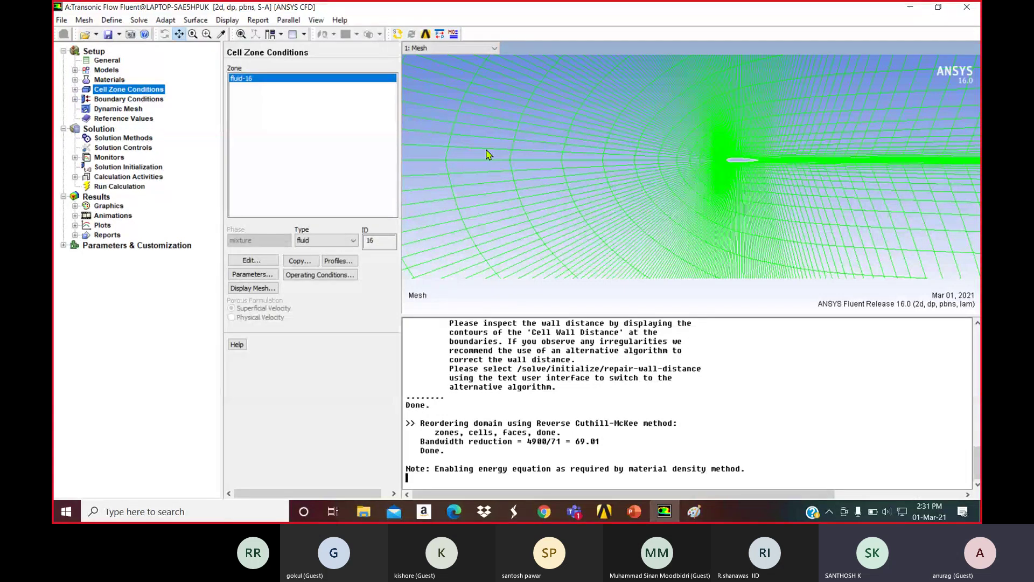
# Display only the wall-top surface of the airfoil in the mesh view, with all other surfaces deselected
pyautogui.click(242, 34)
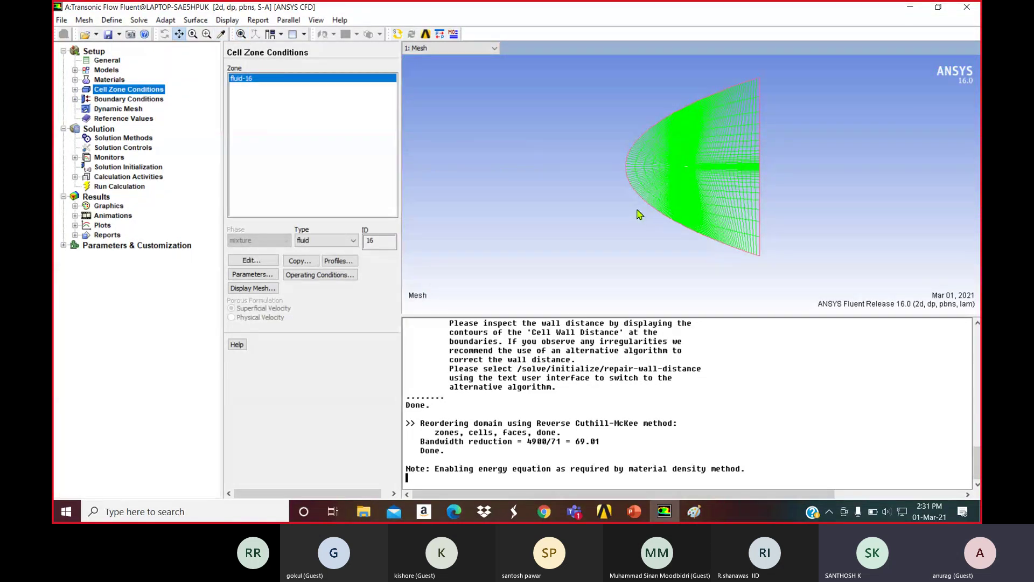
pyautogui.click(148, 100)
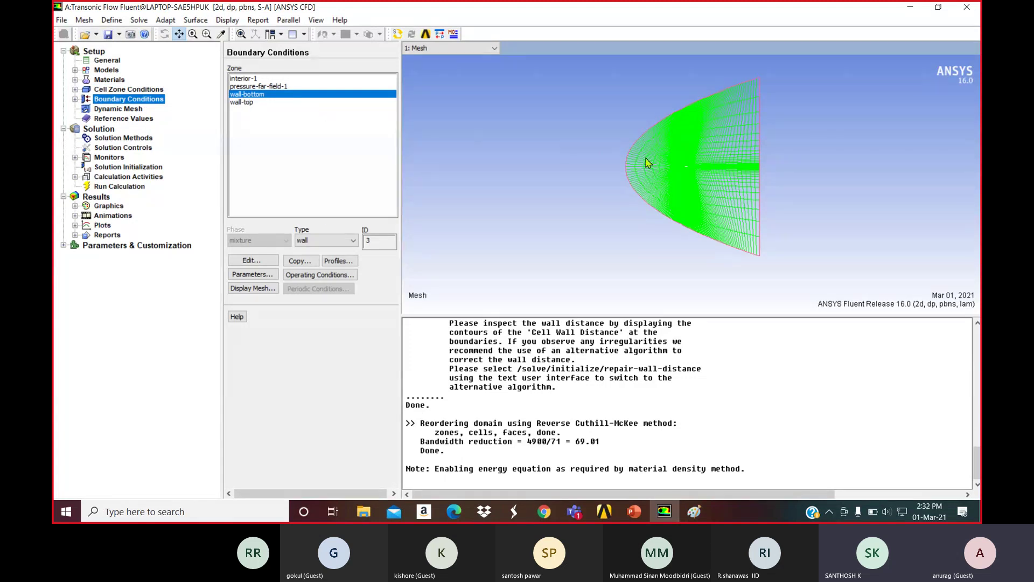
pyautogui.moveTo(692, 162); pyautogui.dragTo(711, 192, button='middle')
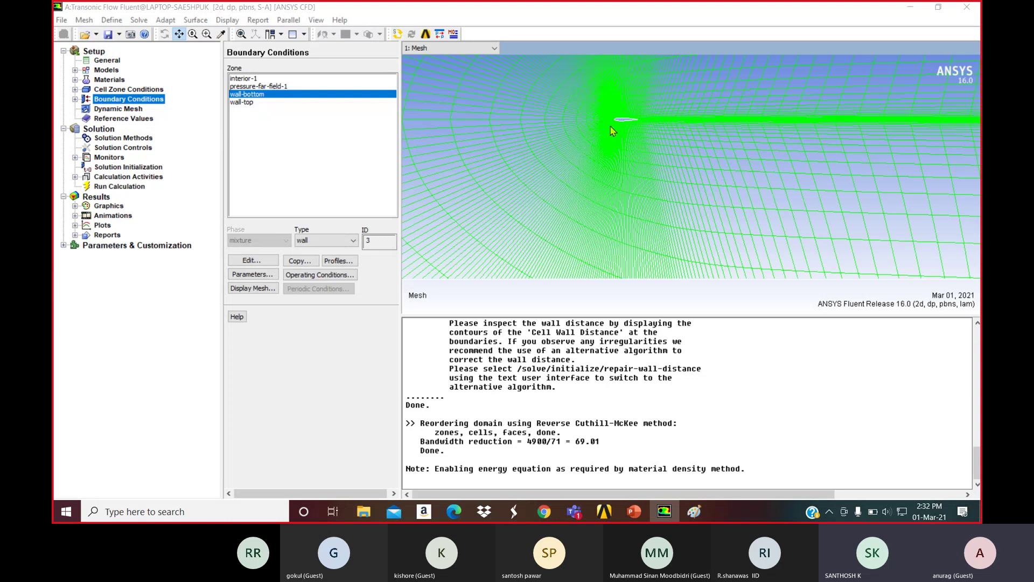
pyautogui.scroll(5, 619, 125)
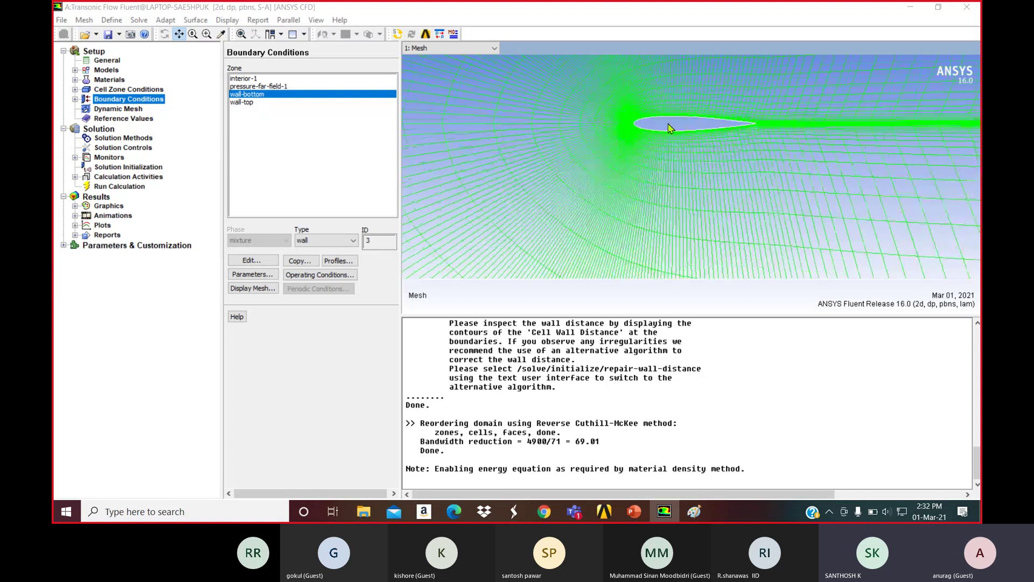
pyautogui.moveTo(669, 128); pyautogui.dragTo(673, 153)
pyautogui.click(111, 63)
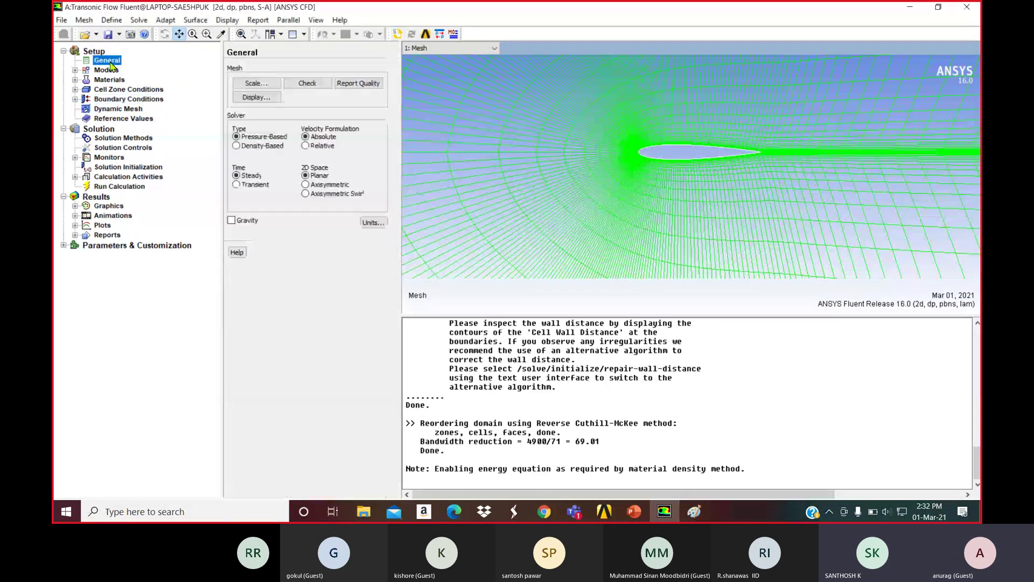
pyautogui.click(247, 99)
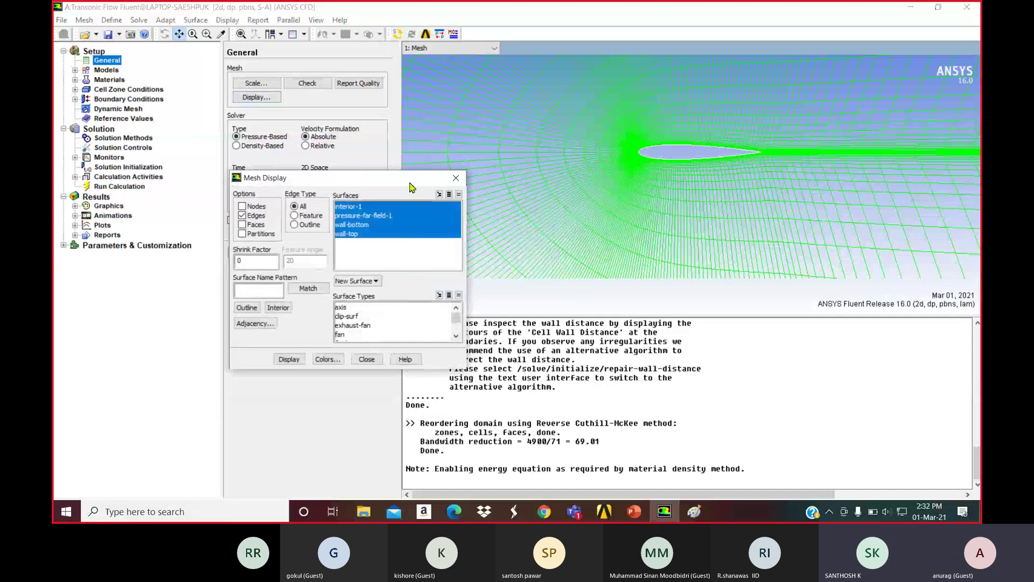
pyautogui.click(458, 193)
pyautogui.click(370, 224)
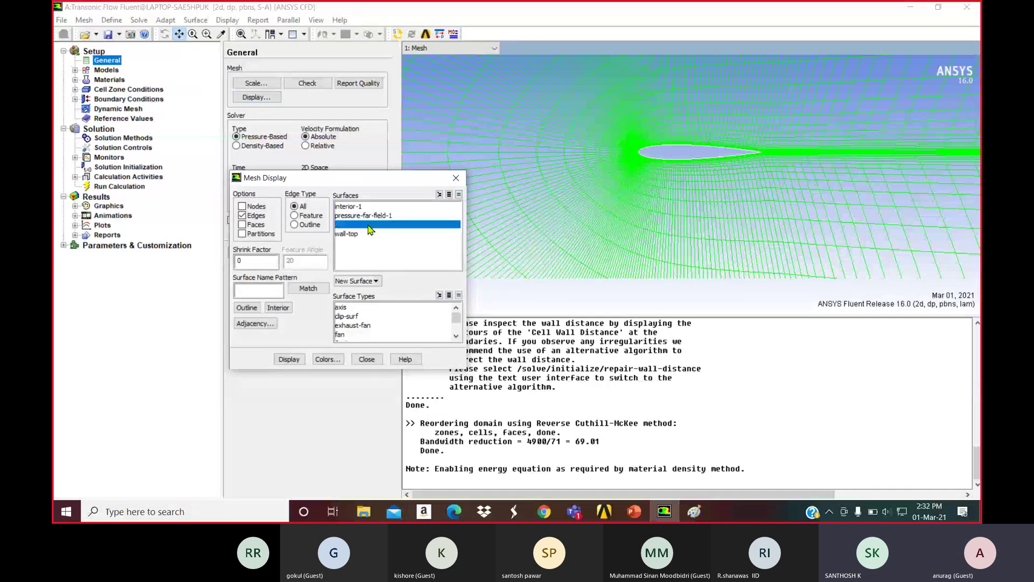
pyautogui.click(348, 225)
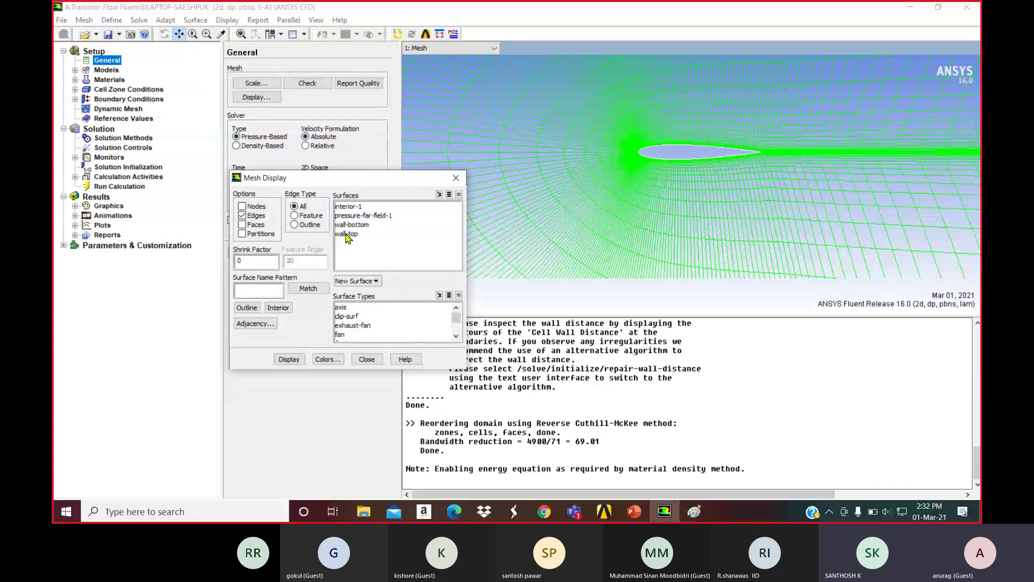
pyautogui.click(346, 234)
pyautogui.click(288, 358)
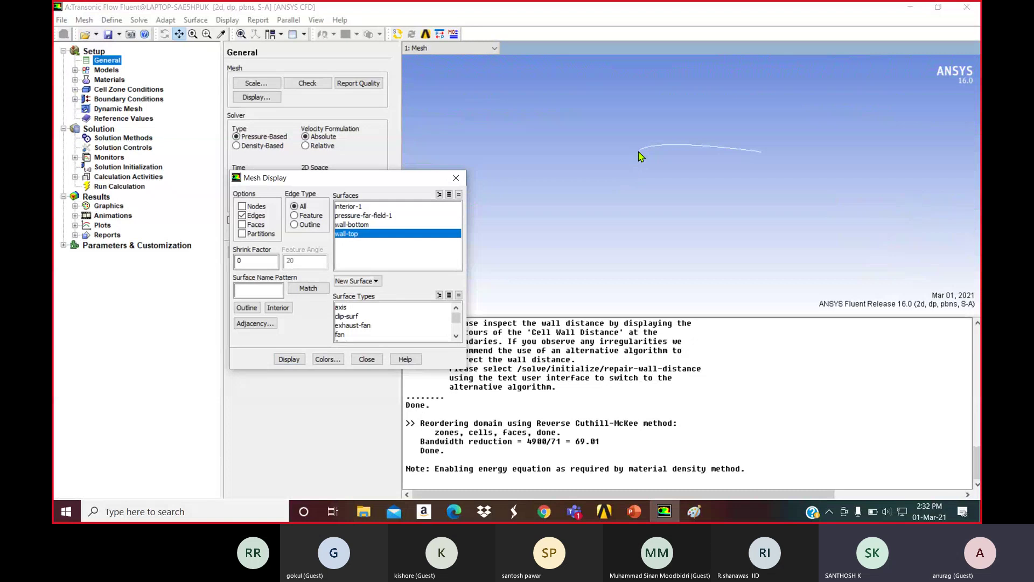
# Add wall-bottom, pressure-far-field-1 and interior-1 successively to the displayed mesh surfaces, and close the mesh display settings
pyautogui.click(345, 226)
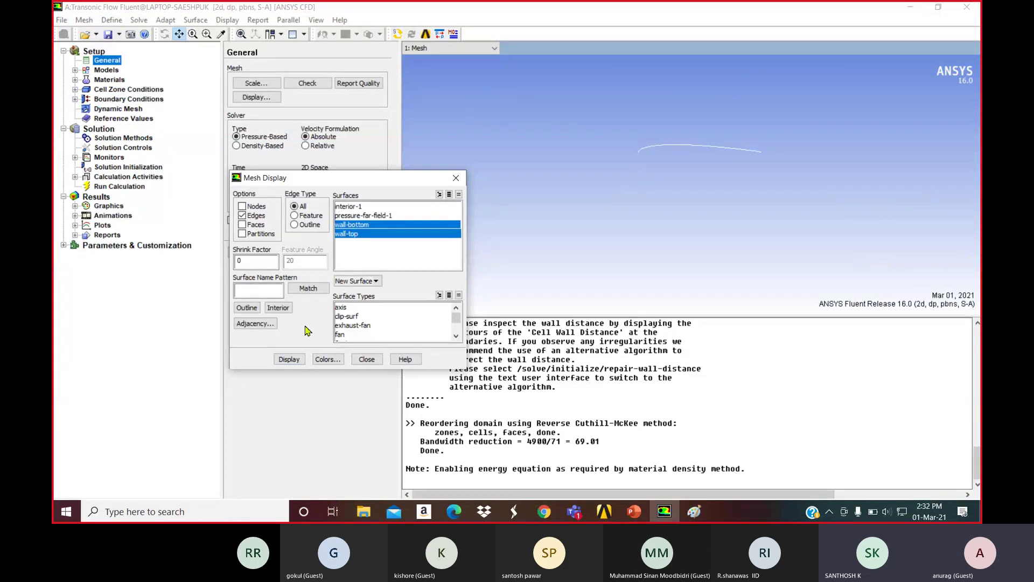
pyautogui.click(288, 360)
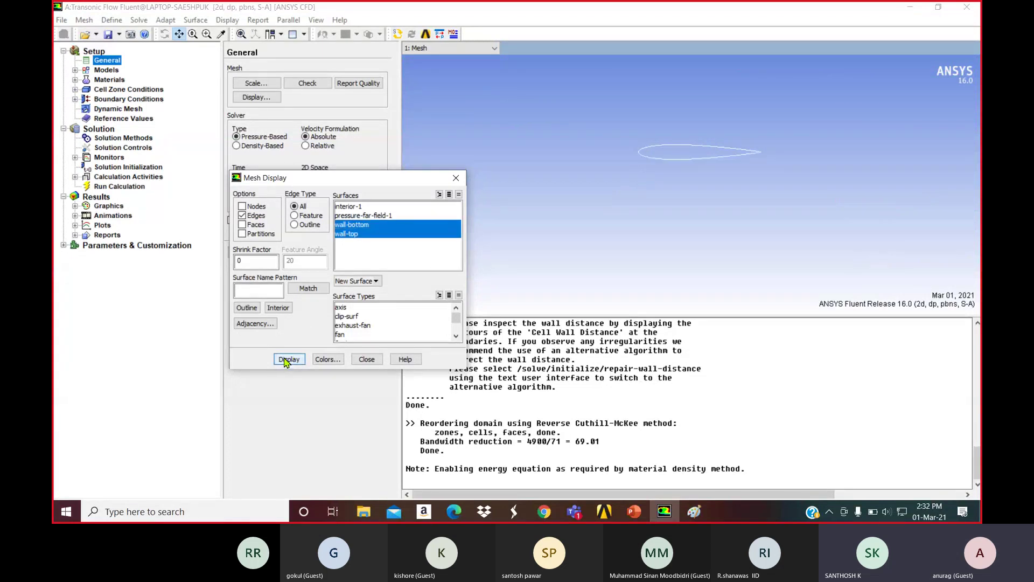
pyautogui.click(350, 216)
pyautogui.click(290, 360)
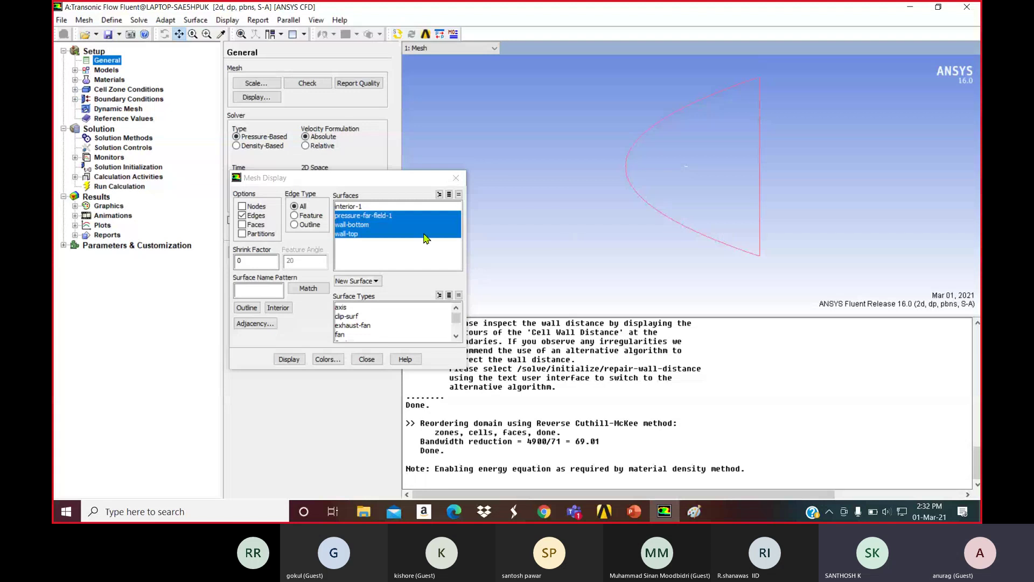
pyautogui.click(345, 207)
pyautogui.click(289, 359)
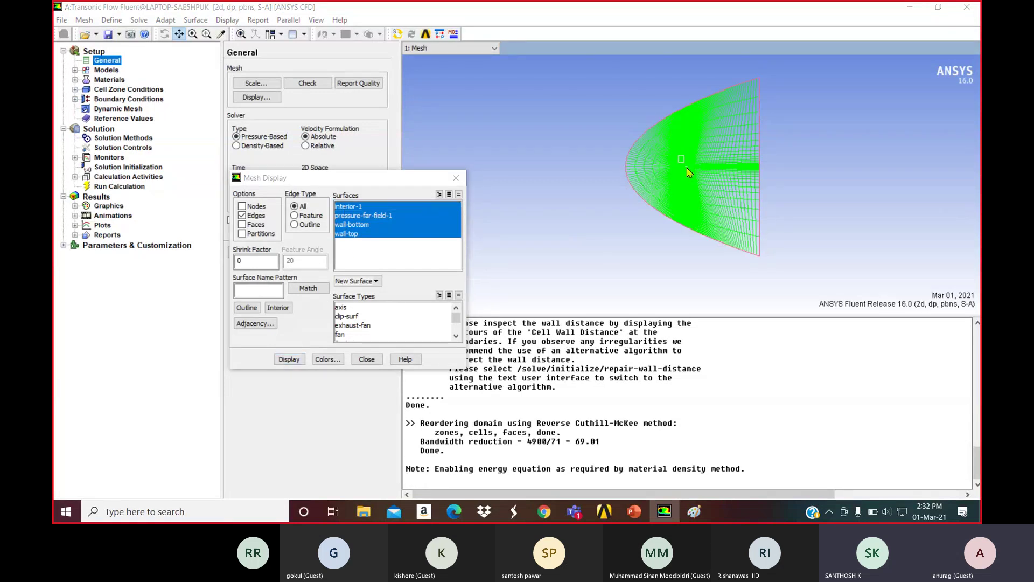
pyautogui.scroll(5, 654, 186)
pyautogui.scroll(3, 645, 157)
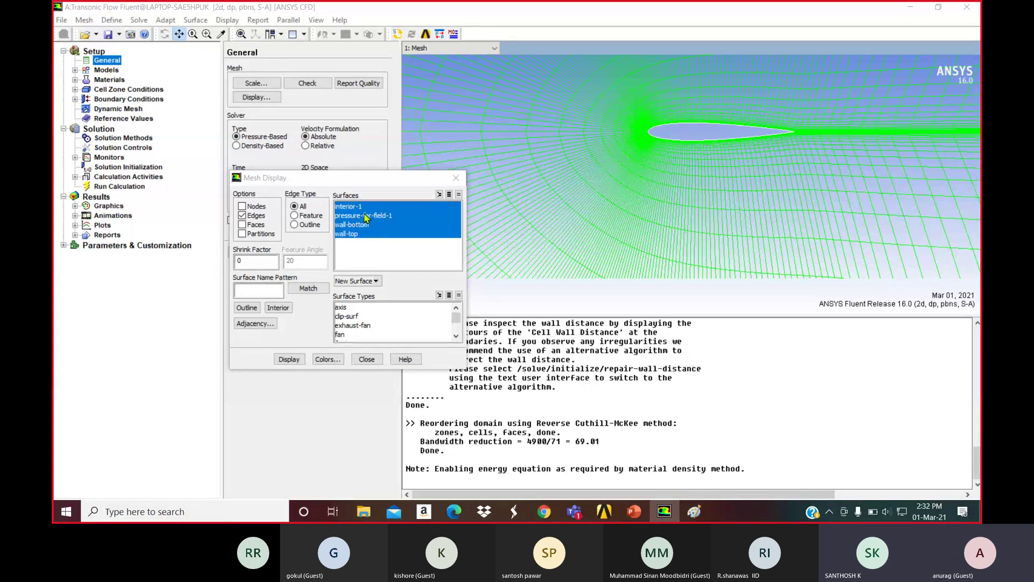
pyautogui.click(456, 178)
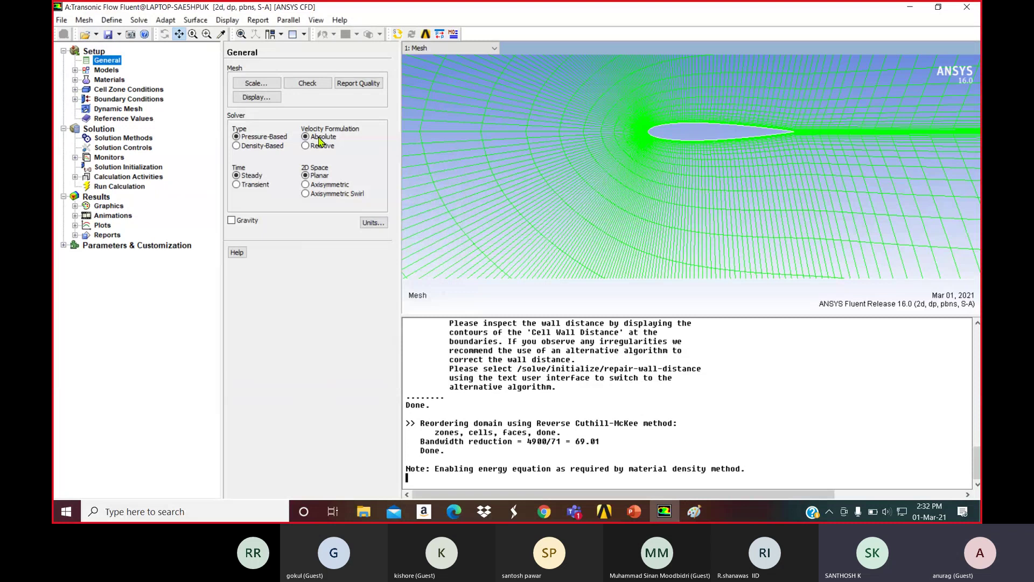
# Review the boundary zones and assign the pressure-far-field type to pressure-far-field-1, opening its boundary settings
pyautogui.click(159, 103)
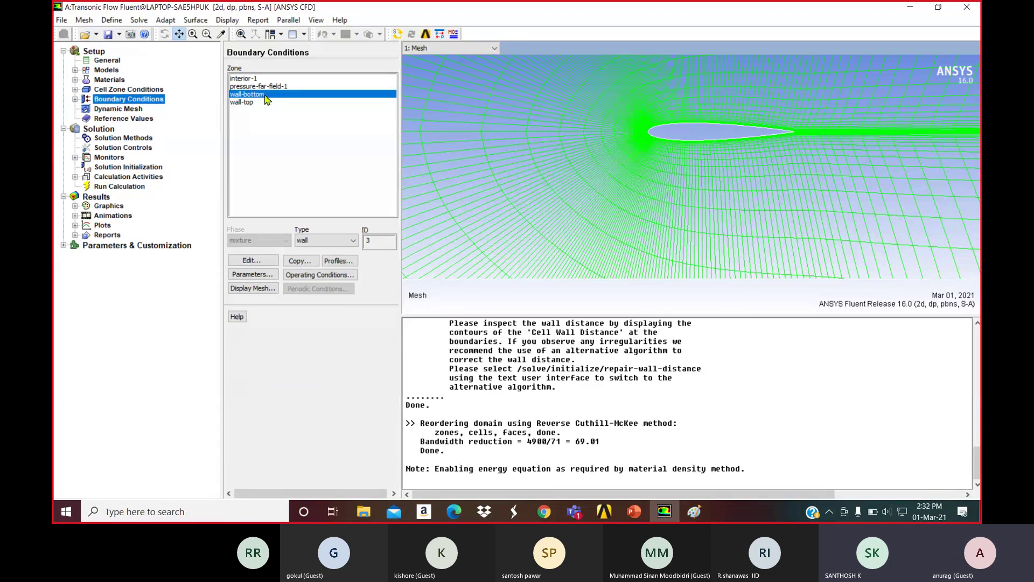
pyautogui.click(247, 103)
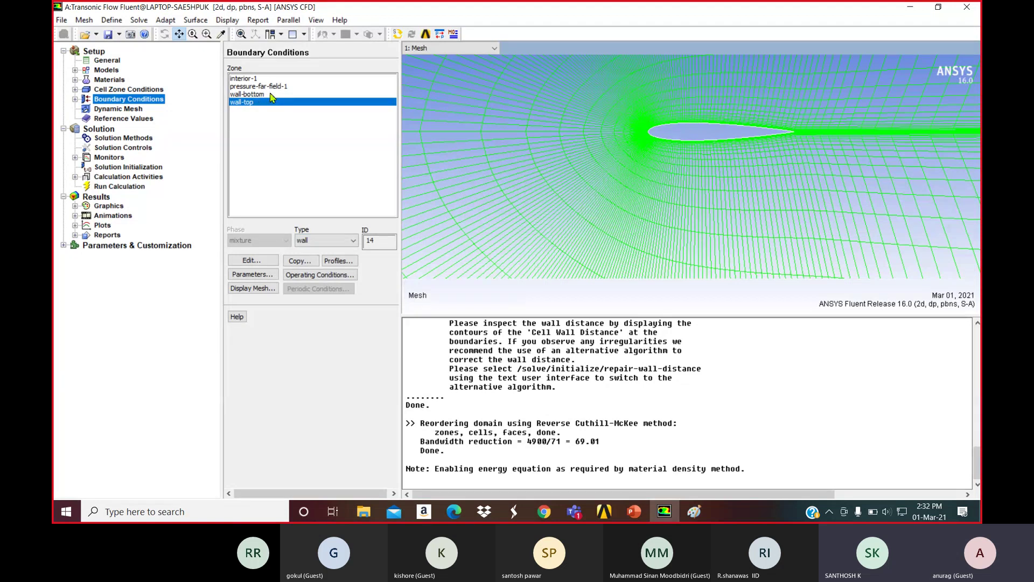
pyautogui.click(254, 80)
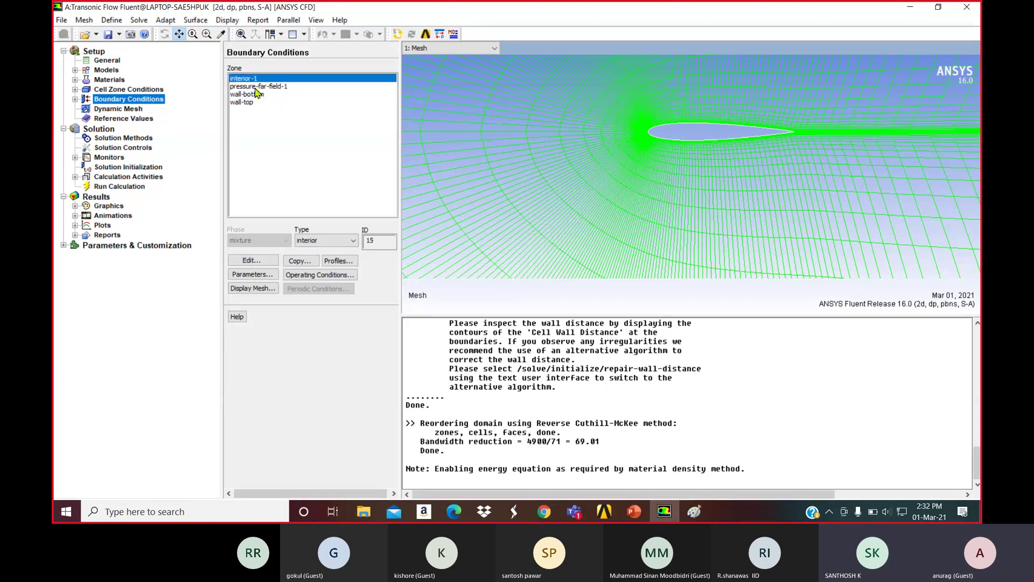
pyautogui.click(256, 87)
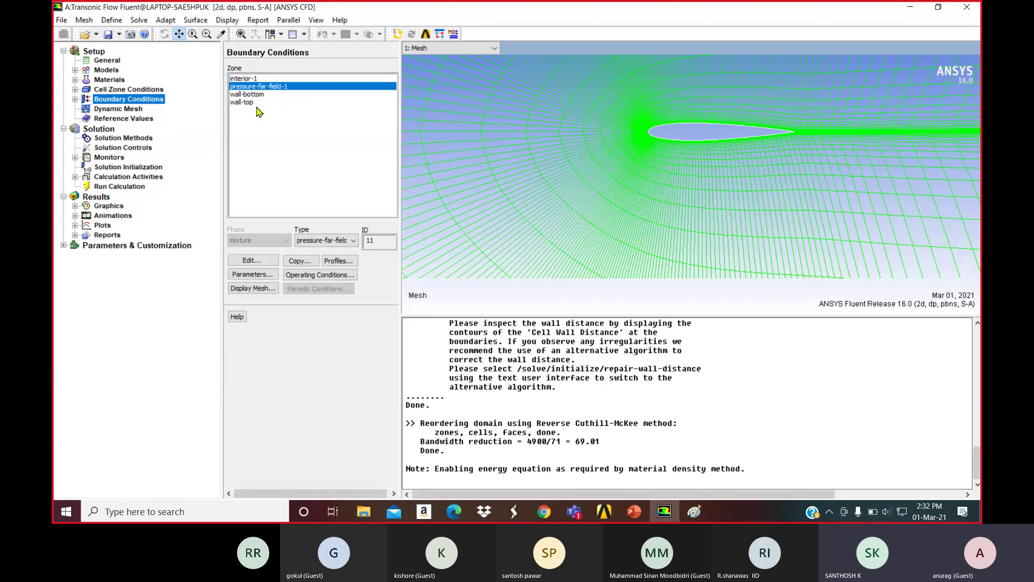
pyautogui.click(345, 241)
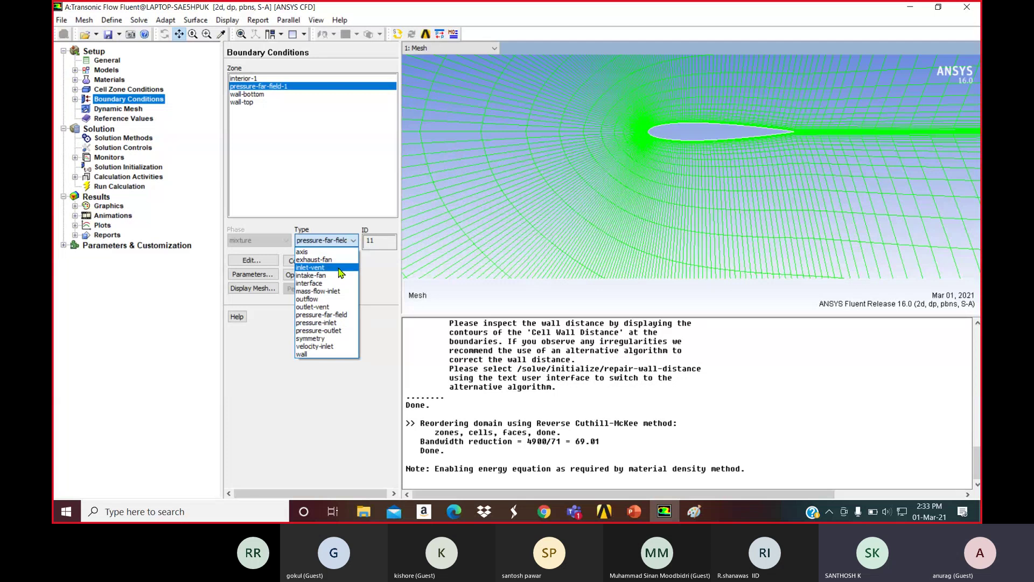
pyautogui.click(332, 315)
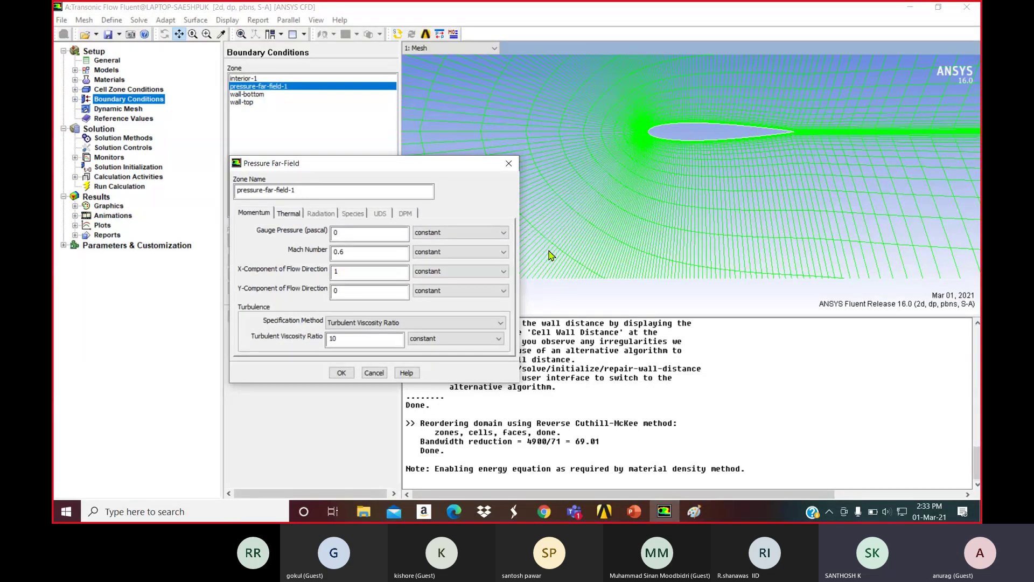
# Switch to Calculator and compute the sine of 4 degrees, keeping the far-field settings in view
pyautogui.doubleClick(347, 273)
pyautogui.click(211, 512)
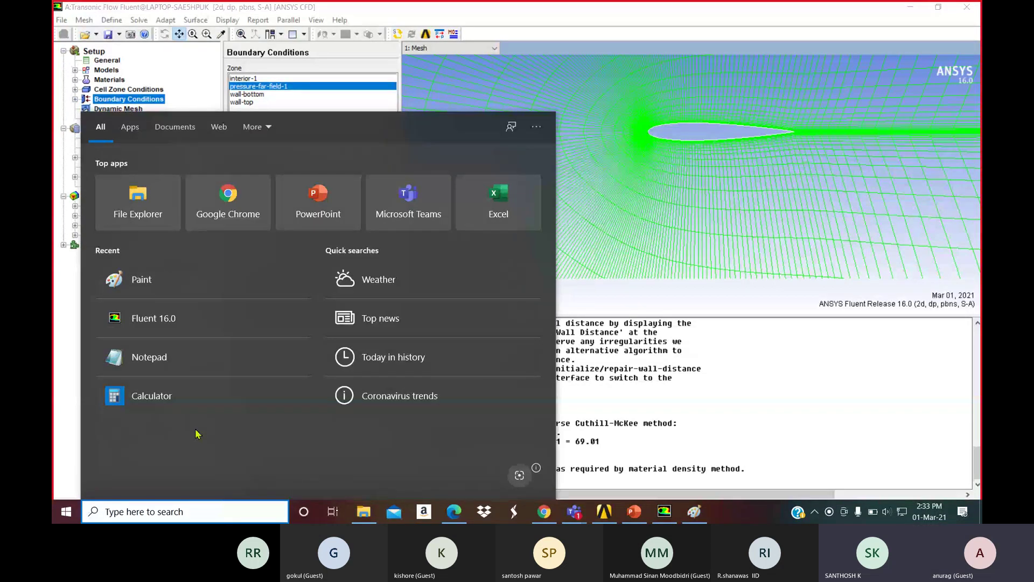
pyautogui.write('cal')
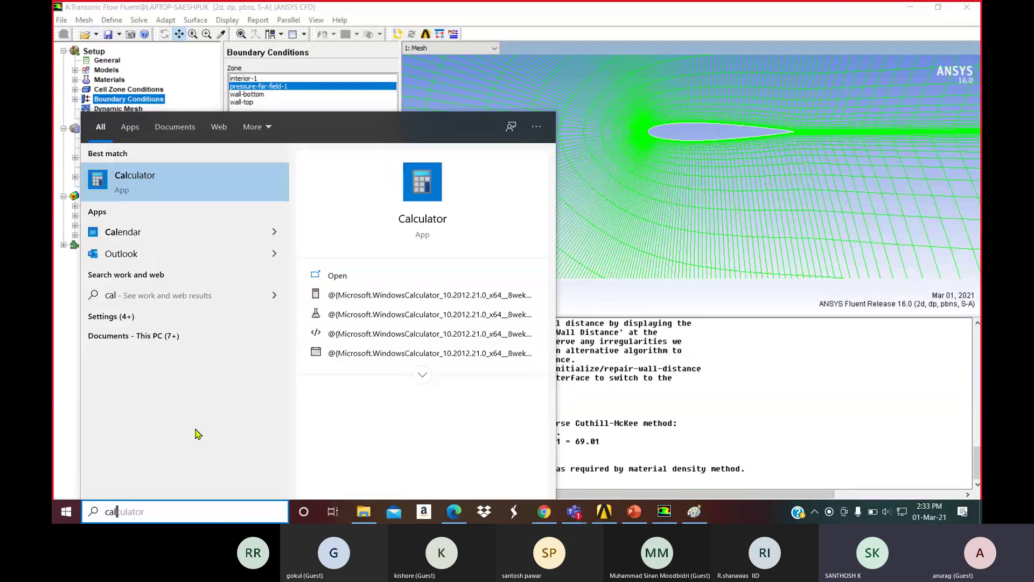
pyautogui.click(212, 196)
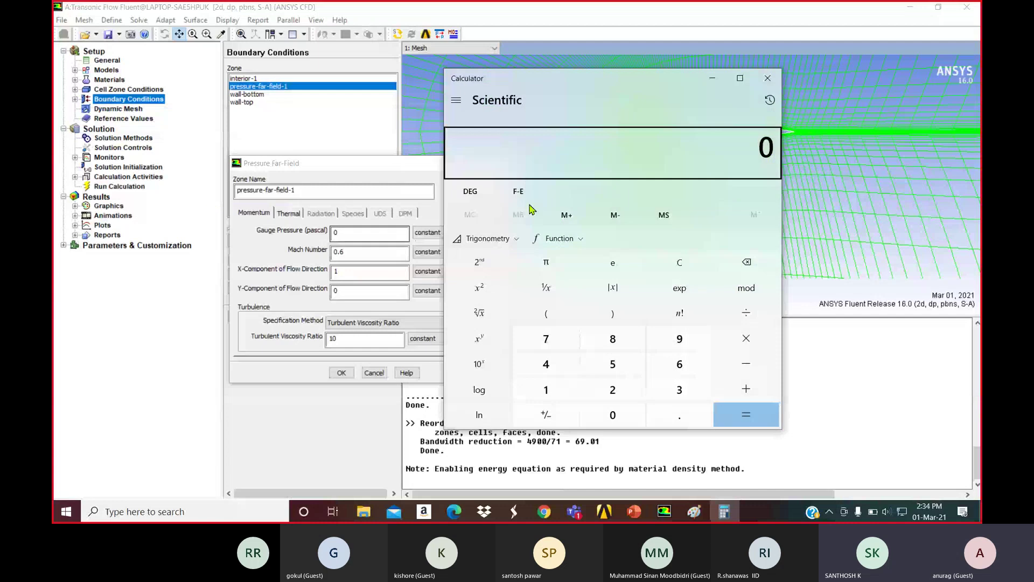
pyautogui.click(486, 238)
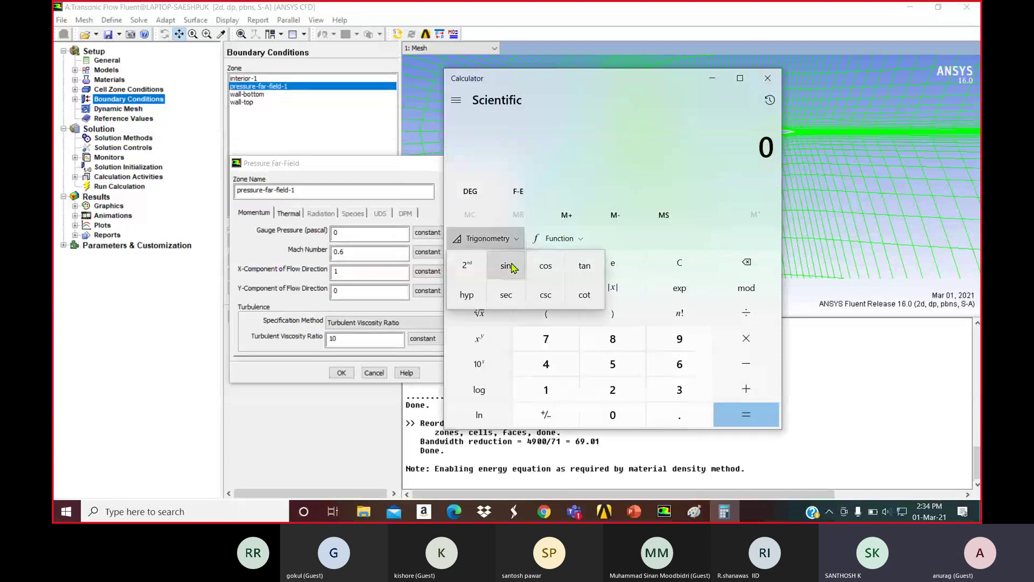
pyautogui.click(506, 266)
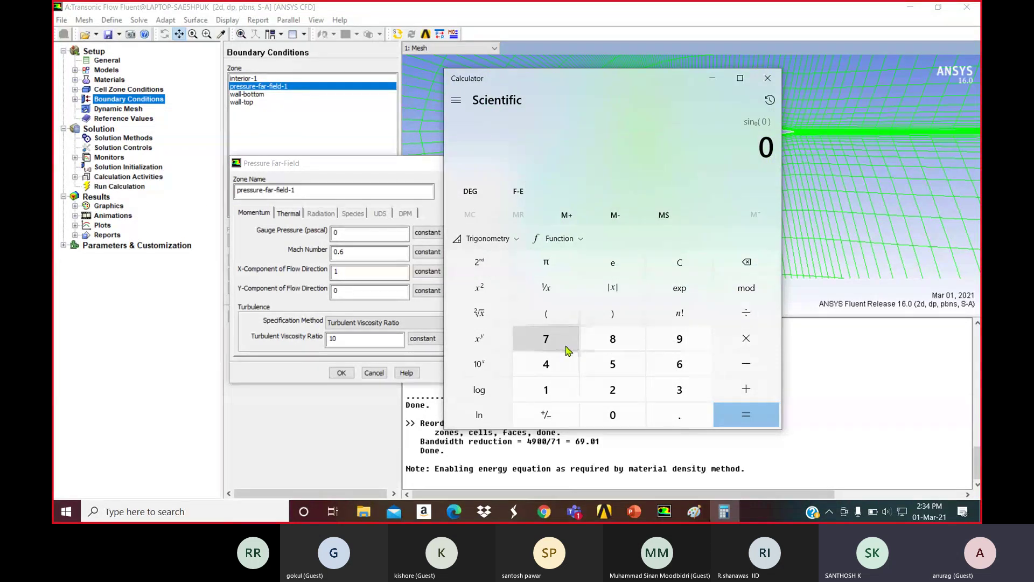
pyautogui.click(680, 268)
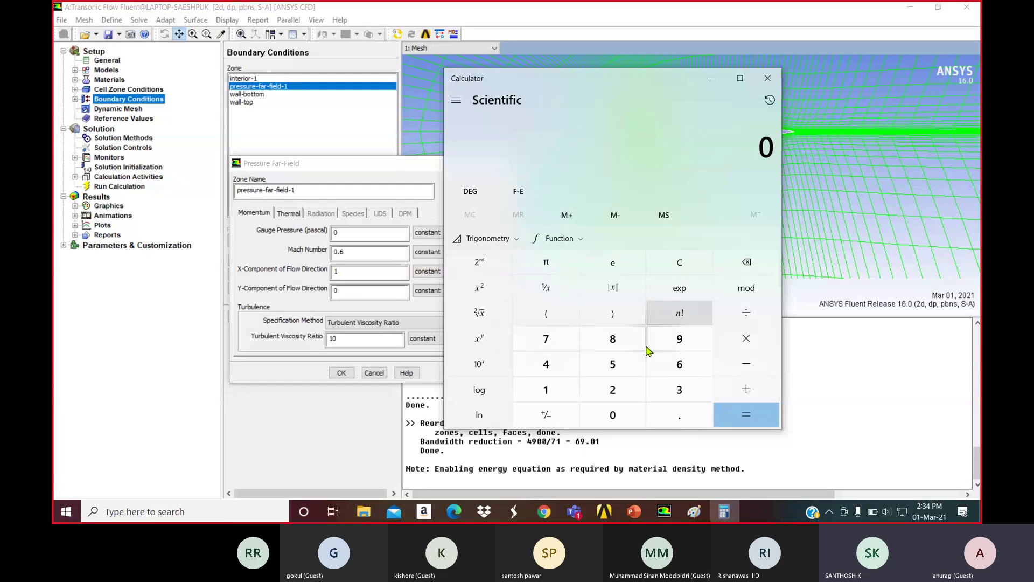
pyautogui.click(546, 365)
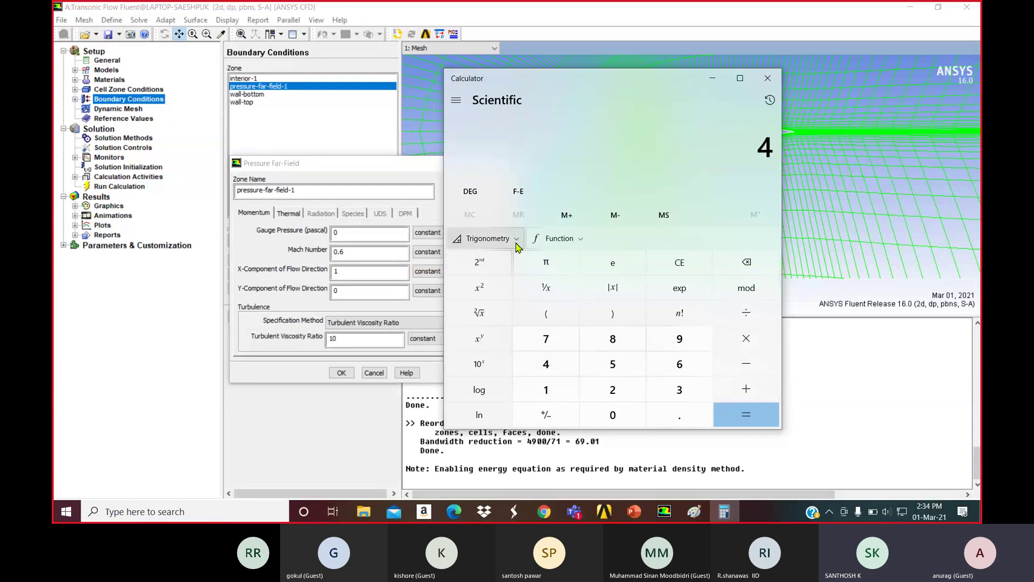
pyautogui.click(496, 240)
pyautogui.click(507, 267)
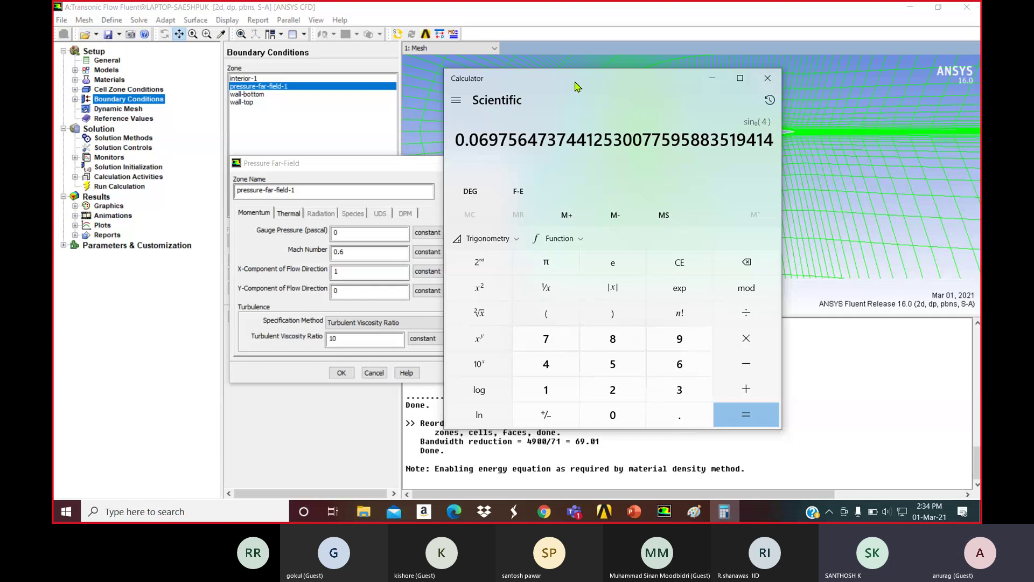
pyautogui.moveTo(576, 86); pyautogui.dragTo(776, 100)
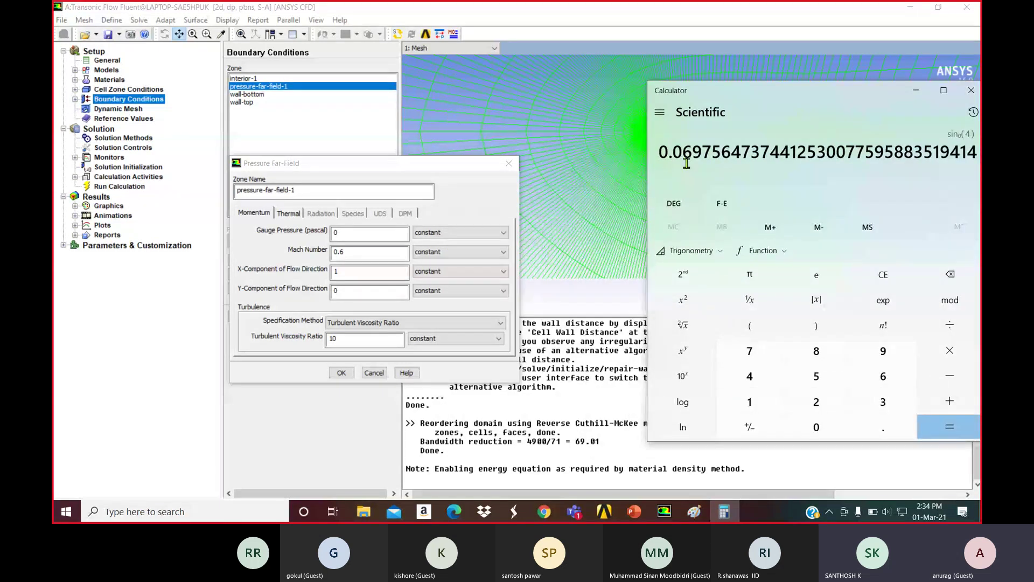
# Set the far-field's Y-Component of Flow Direction to 0.069756, based on the calculated sine
pyautogui.click(332, 290)
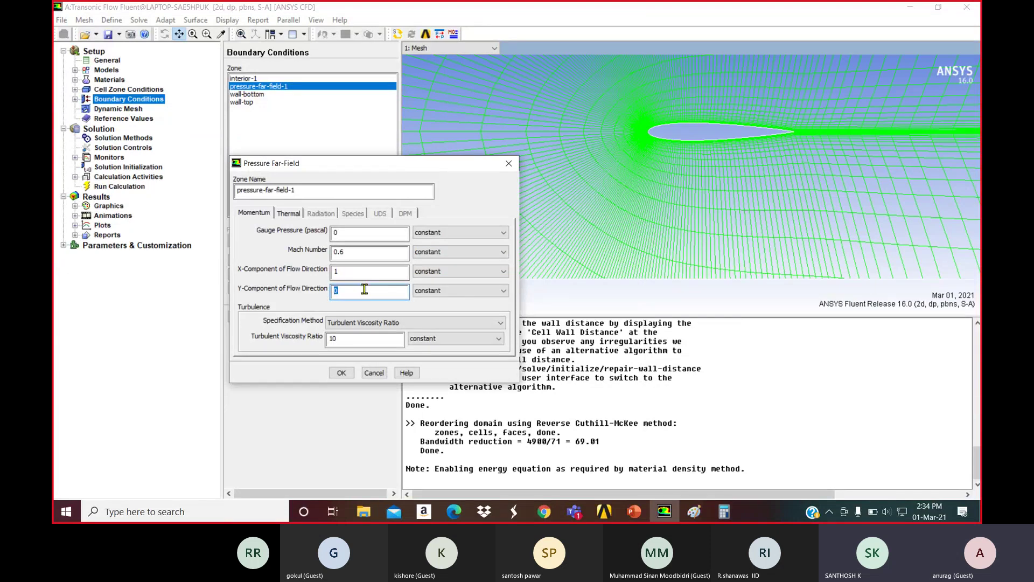
pyautogui.write('069')
pyautogui.click(725, 512)
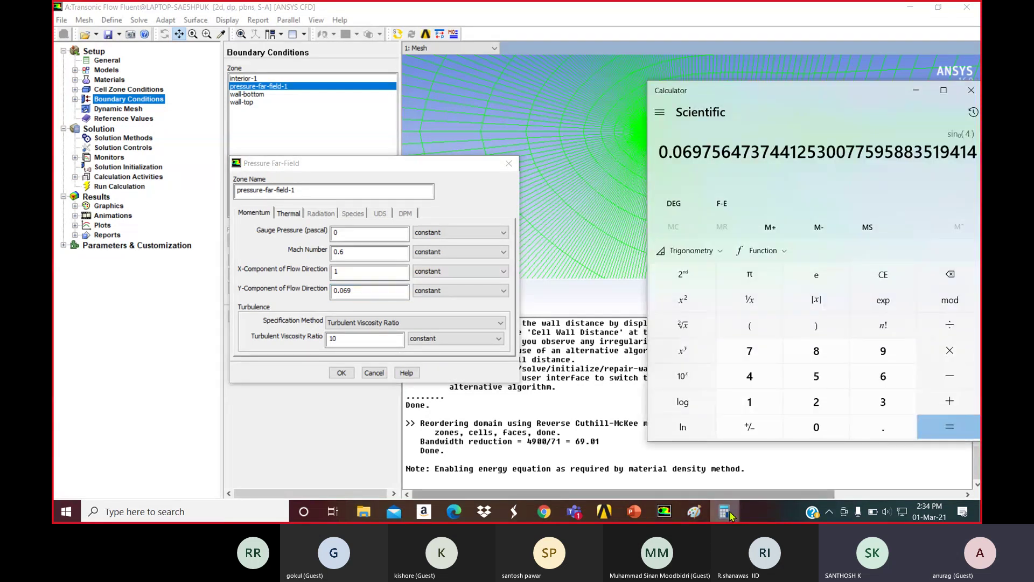
pyautogui.click(728, 514)
pyautogui.write('756')
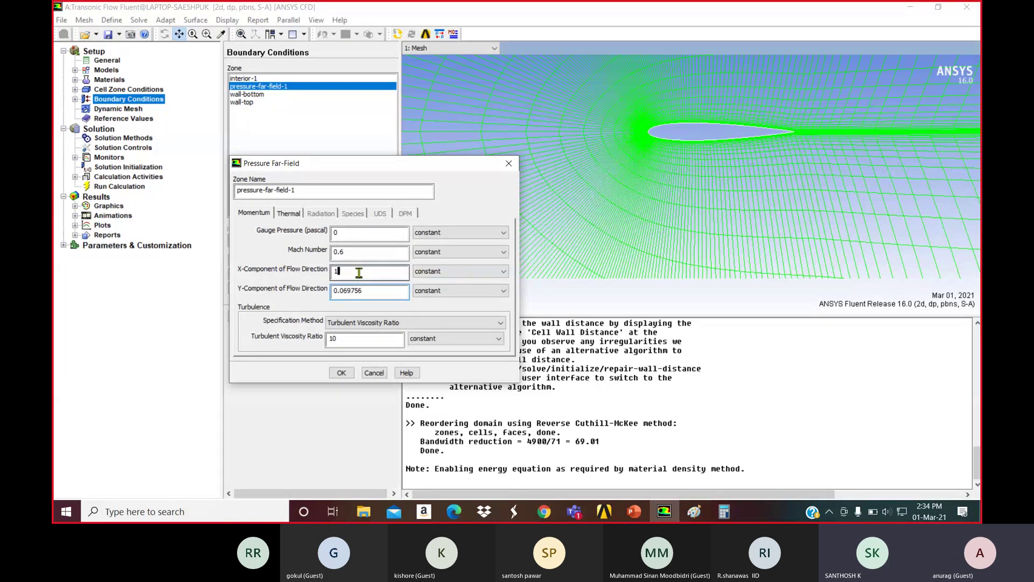
# Switch to Calculator and compute the cosine of 4 degrees for the far-field's X-Component of Flow Direction
pyautogui.doubleClick(338, 271)
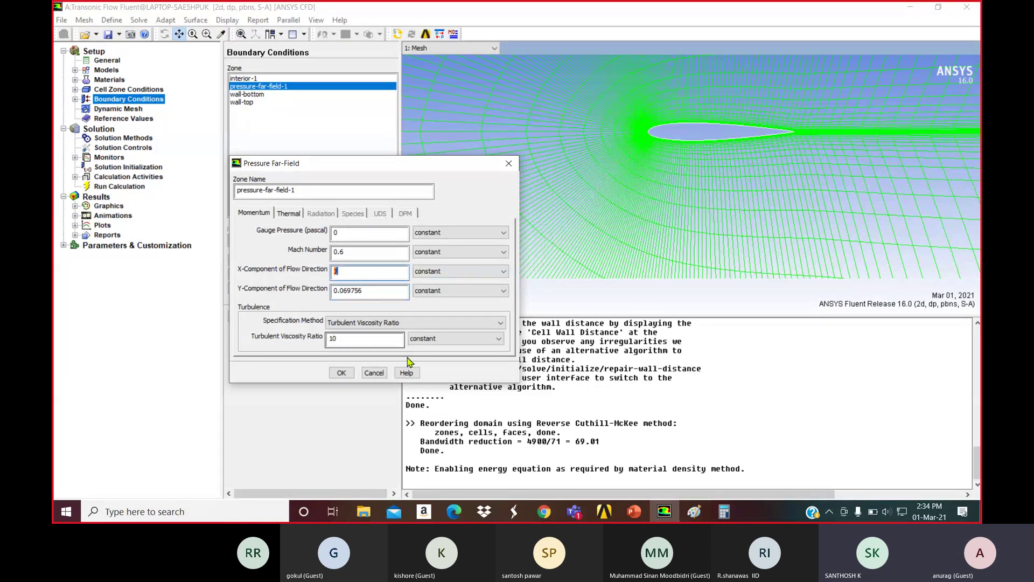
pyautogui.click(724, 511)
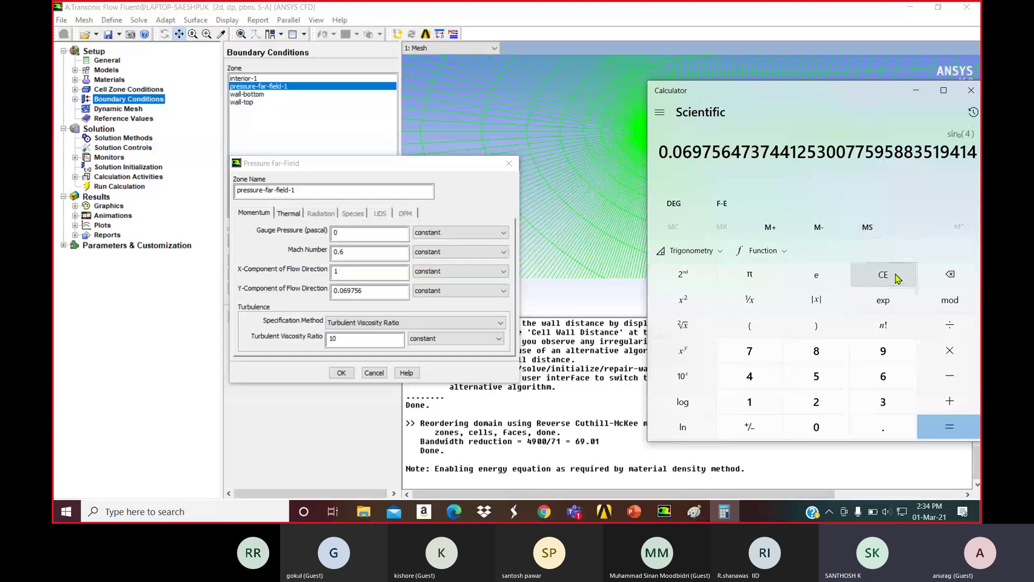
pyautogui.click(884, 275)
pyautogui.click(693, 251)
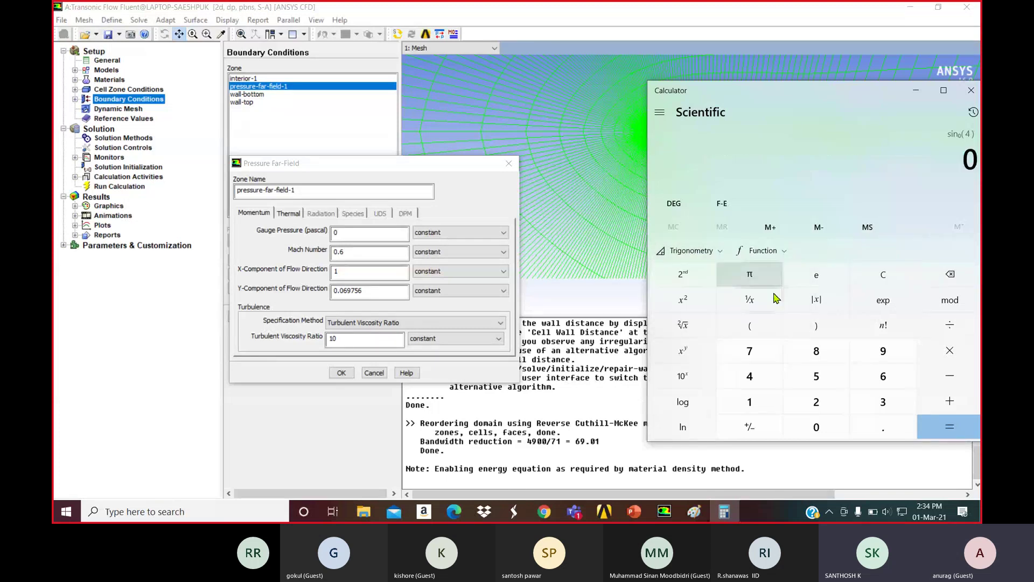
pyautogui.click(765, 373)
pyautogui.click(691, 251)
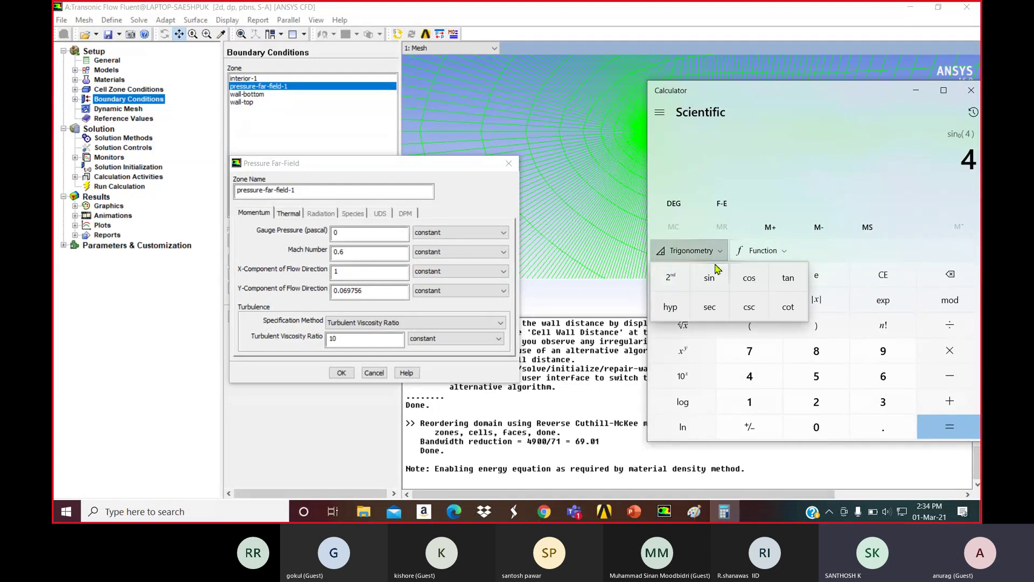
pyautogui.click(748, 279)
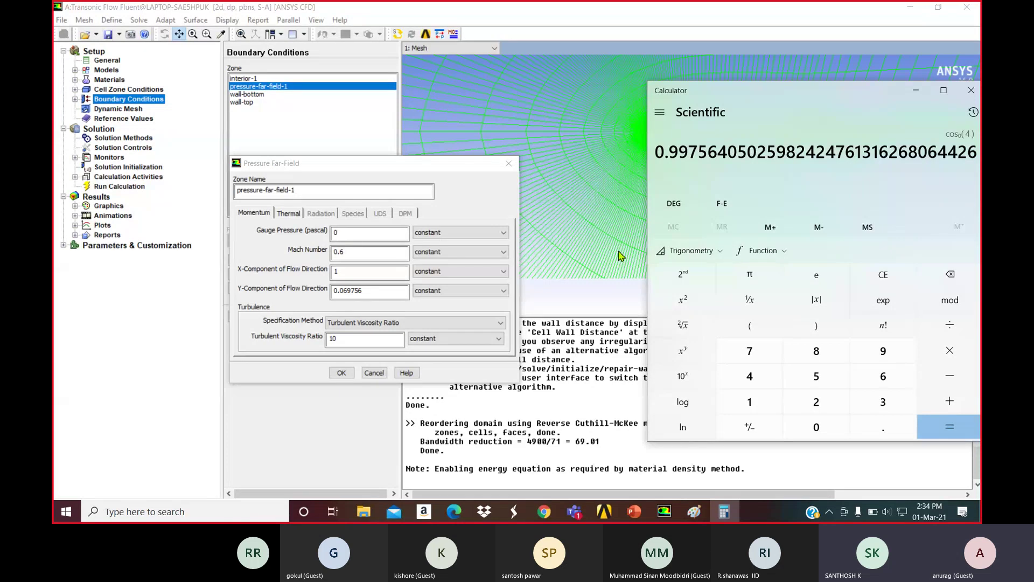
# Set the far-field's X-Component of Flow Direction to 0.997564, using the calculated cosine
pyautogui.click(358, 274)
pyautogui.click(725, 512)
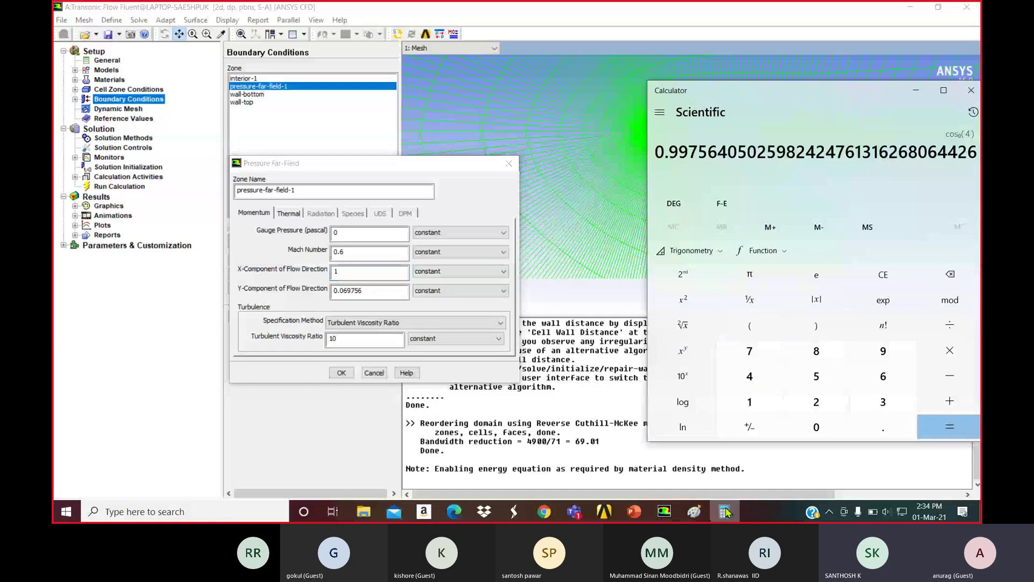
pyautogui.click(725, 512)
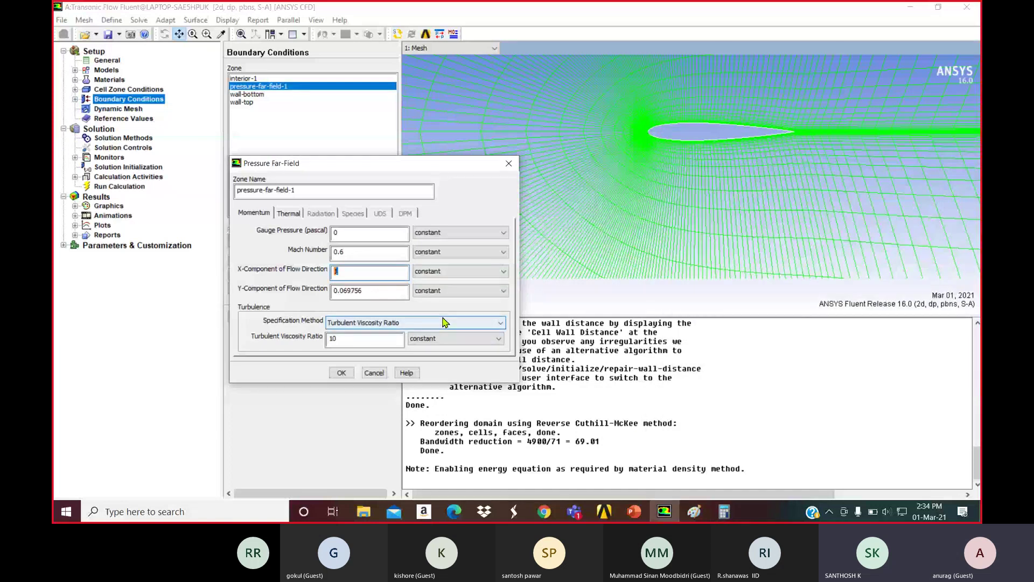
pyautogui.write('0')
# Set the far-field's Mach Number to 0.8 and apply the boundary settings, checking the thermal values and operating conditions
pyautogui.click(354, 254)
pyautogui.press('BackSpace')
pyautogui.press('BackSpace')
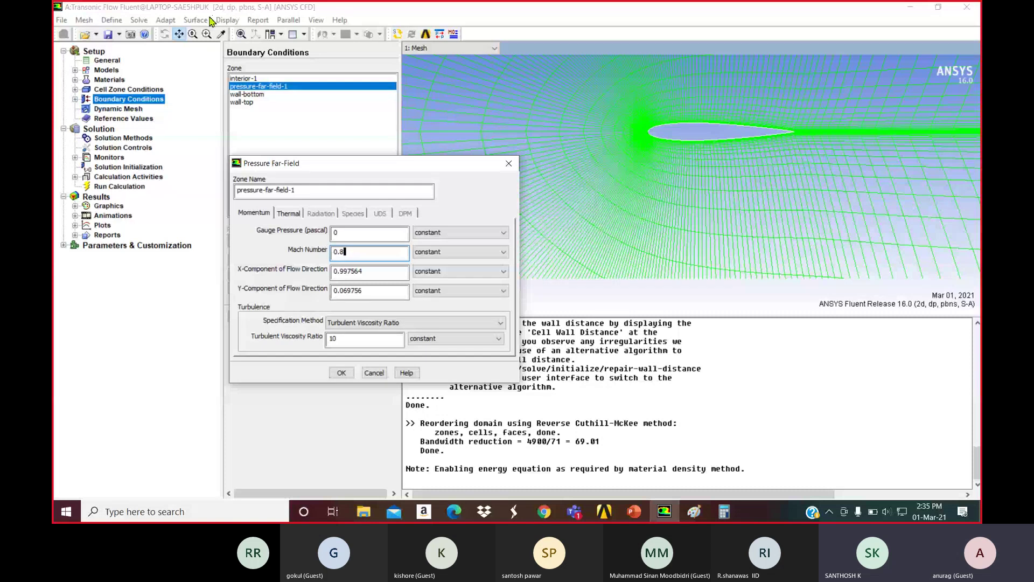
pyautogui.click(288, 213)
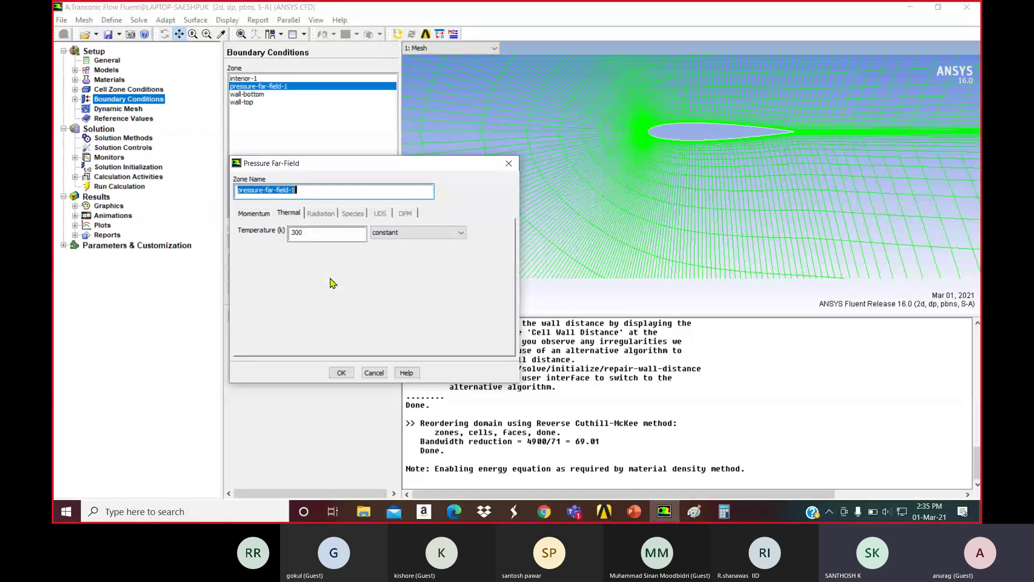
pyautogui.click(342, 373)
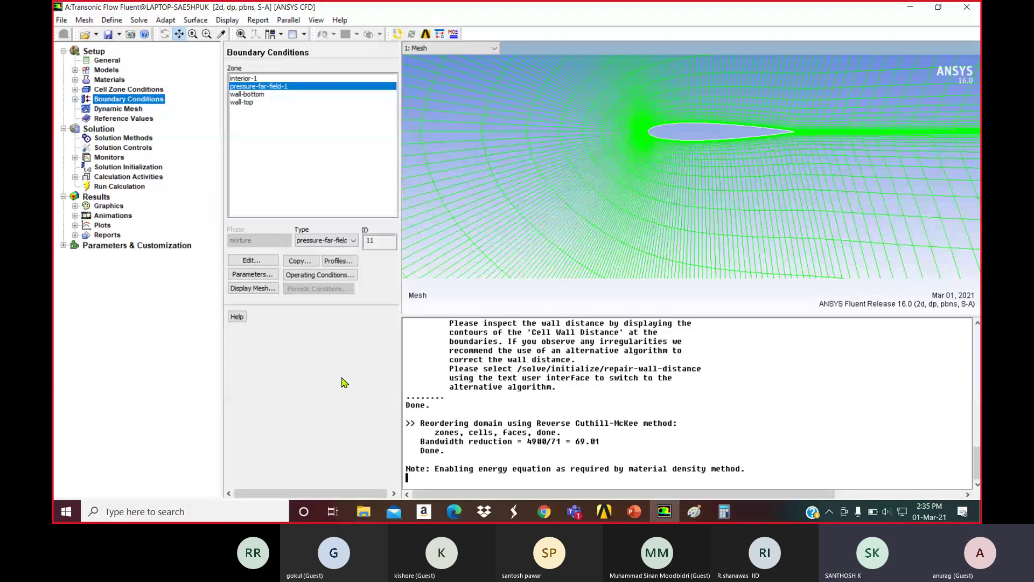
pyautogui.click(339, 276)
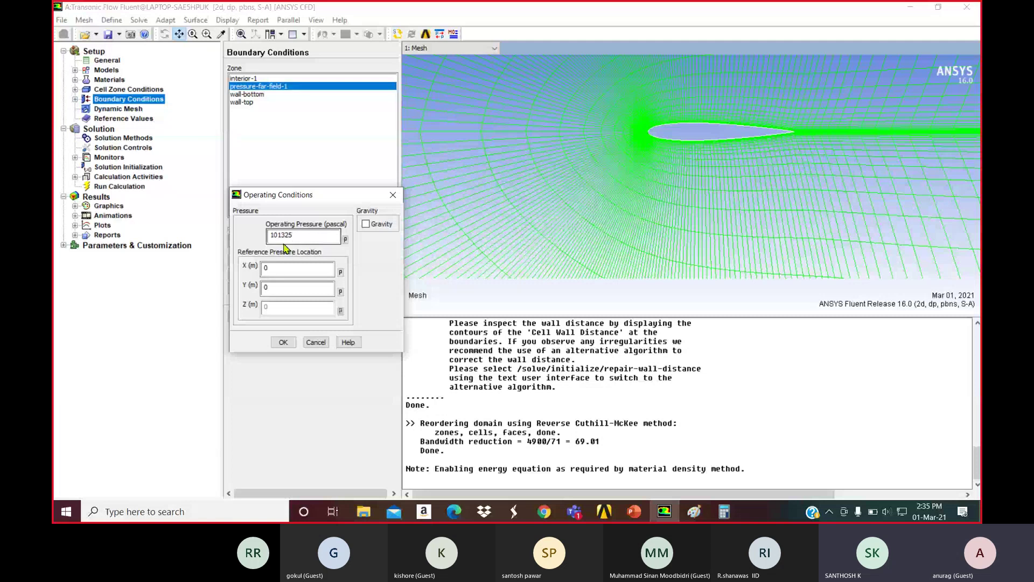
pyautogui.click(316, 342)
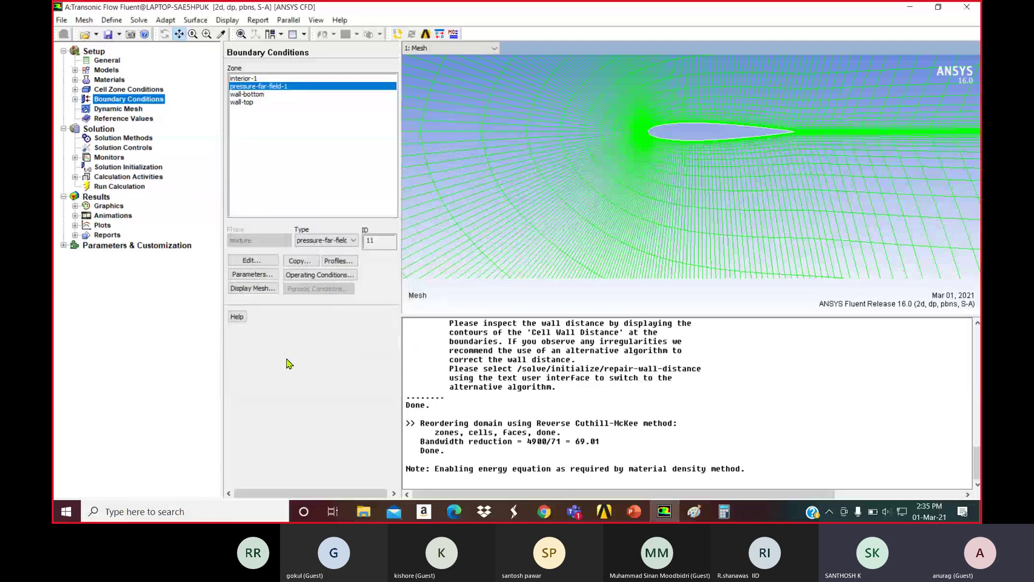
# Save the project as transonic in the Desktop's fluent folder and return to the Fluent setup
pyautogui.click(119, 35)
pyautogui.click(135, 48)
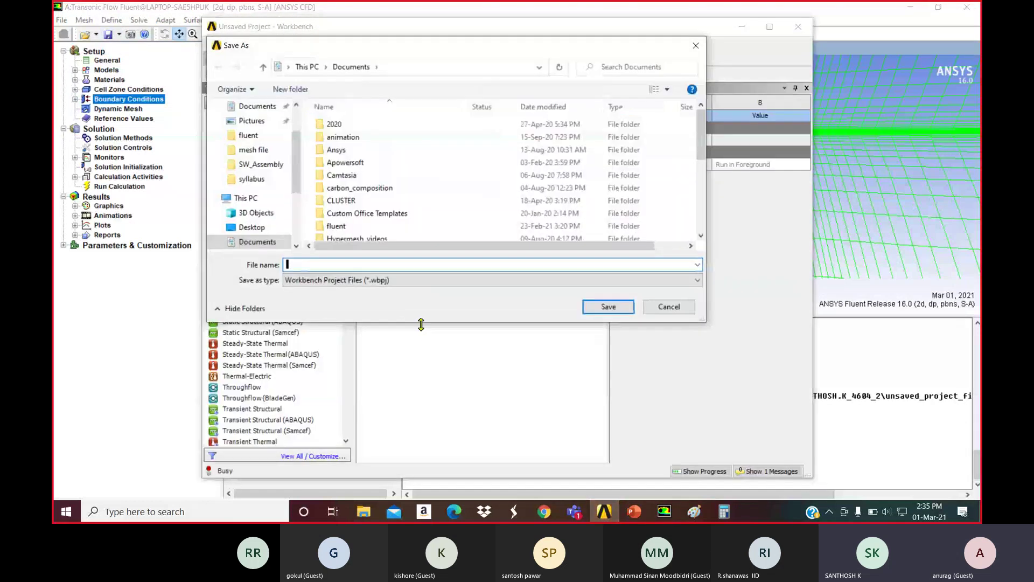
pyautogui.moveTo(297, 168); pyautogui.dragTo(297, 146)
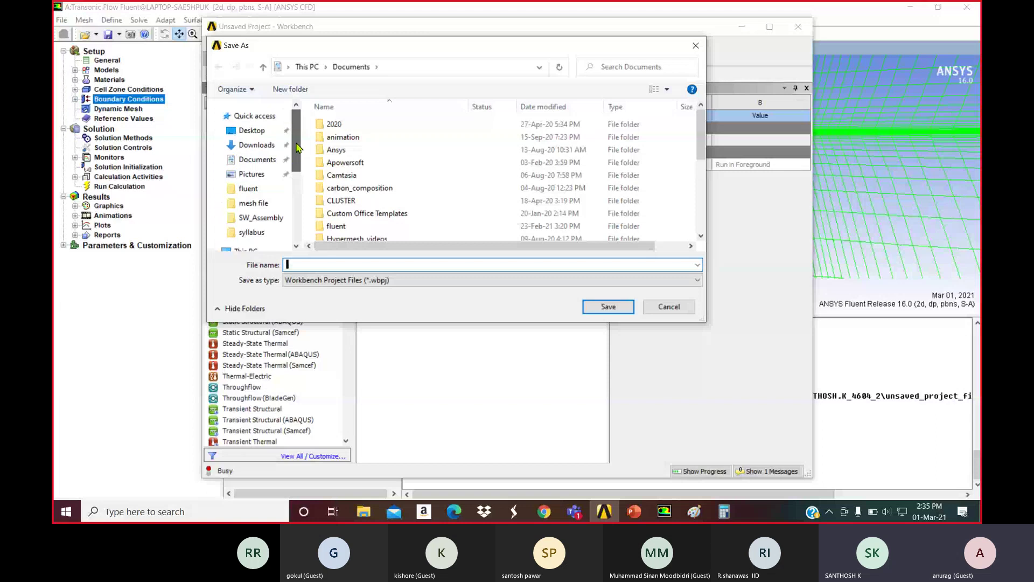
pyautogui.click(264, 144)
pyautogui.click(256, 130)
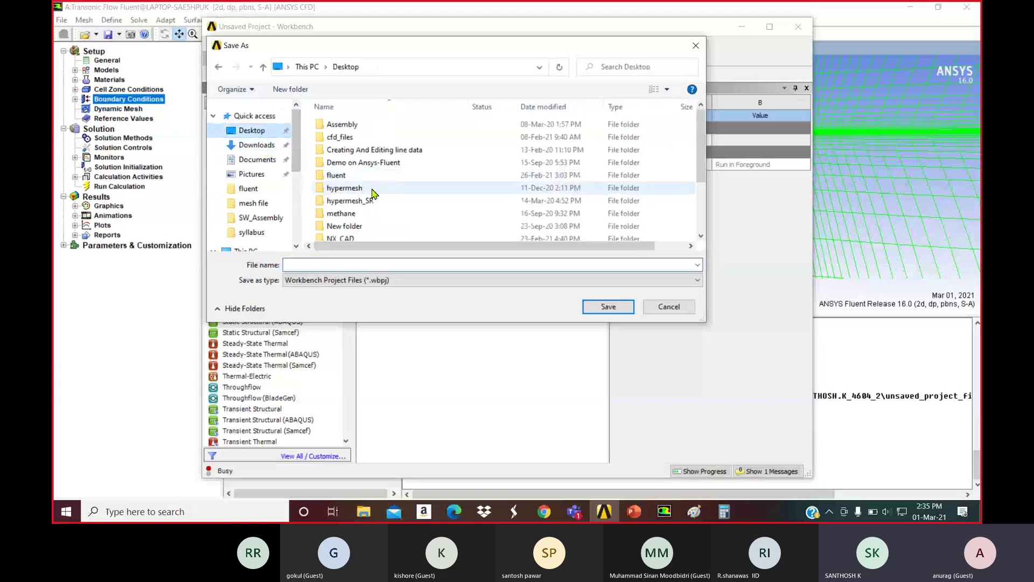
pyautogui.doubleClick(355, 175)
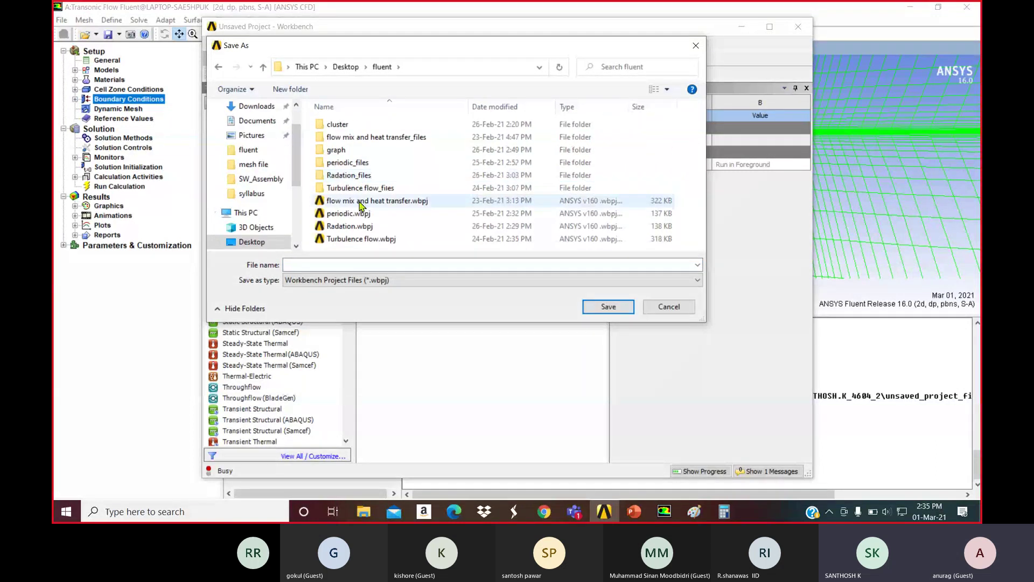
pyautogui.click(353, 264)
pyautogui.write('t')
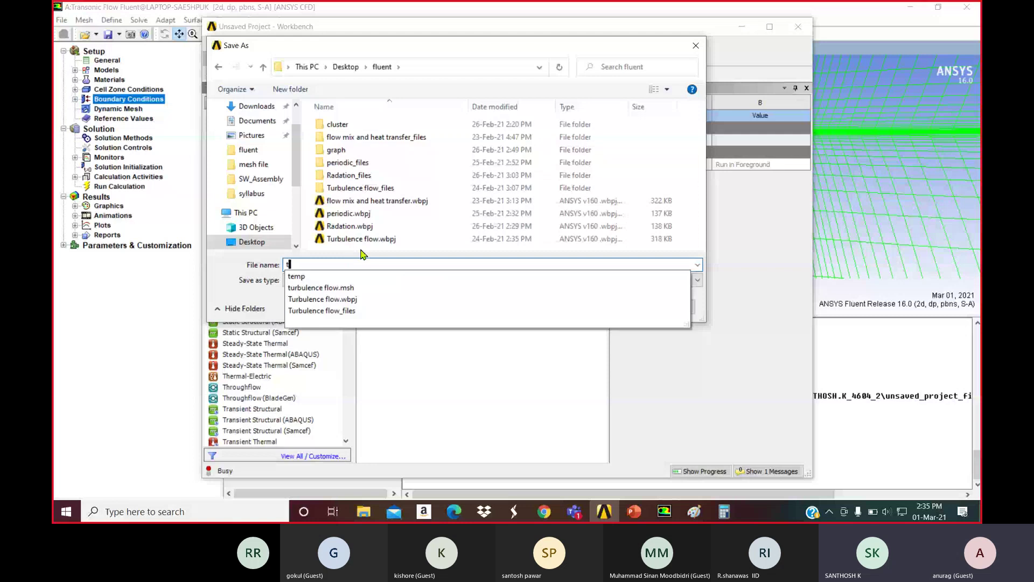
pyautogui.write('ran')
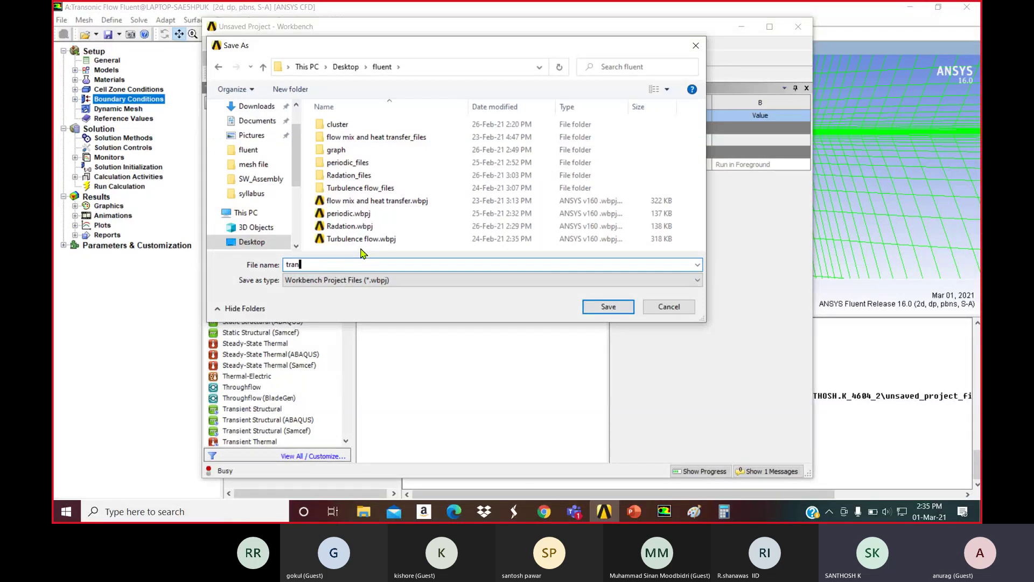
pyautogui.write('soni')
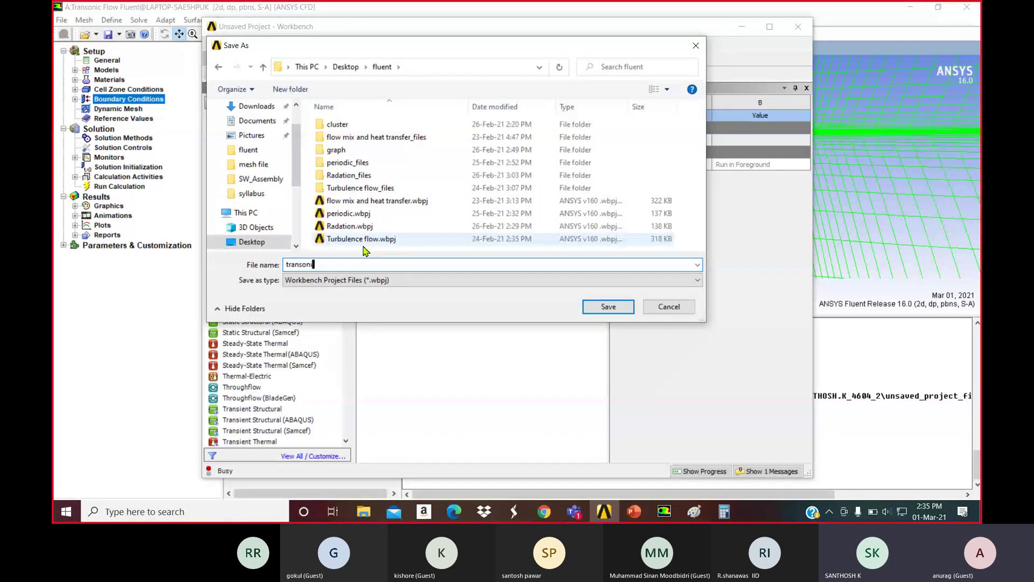
pyautogui.write('c')
pyautogui.click(608, 306)
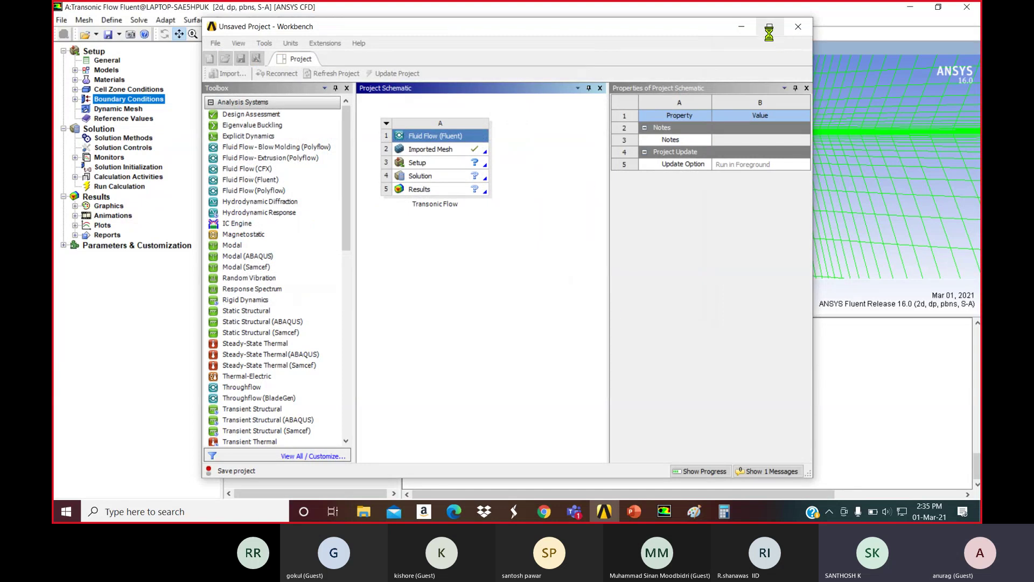
pyautogui.click(741, 27)
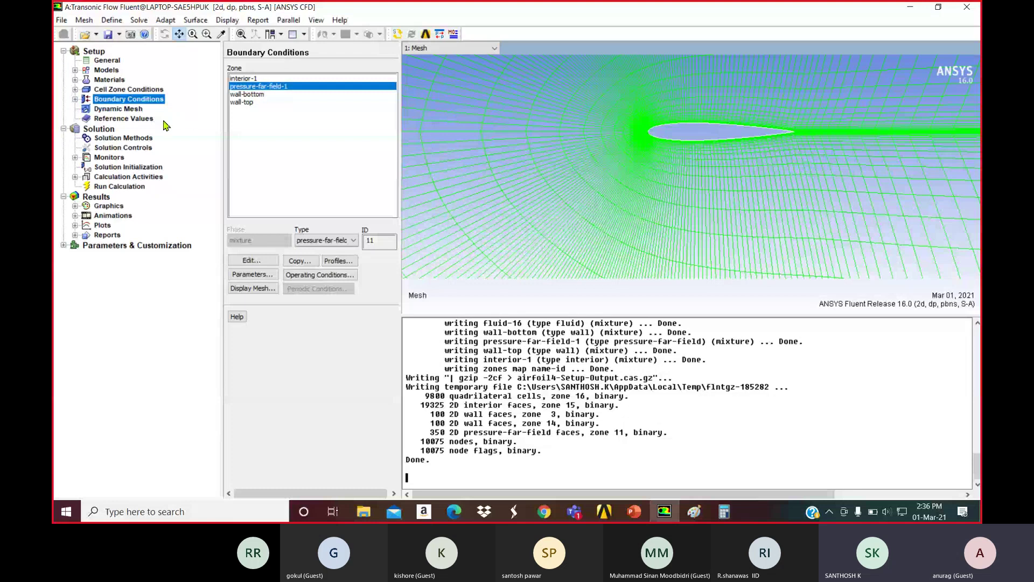
# Review the reference values and solution controls, and try to set the pressure-velocity coupling scheme to Coupled
pyautogui.click(119, 109)
pyautogui.click(120, 119)
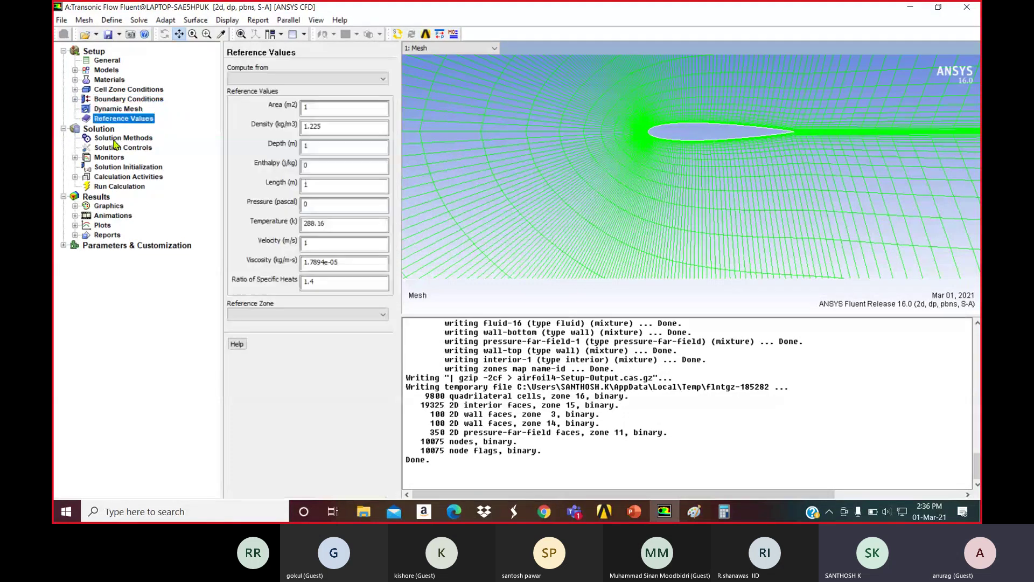
pyautogui.click(117, 139)
pyautogui.click(116, 149)
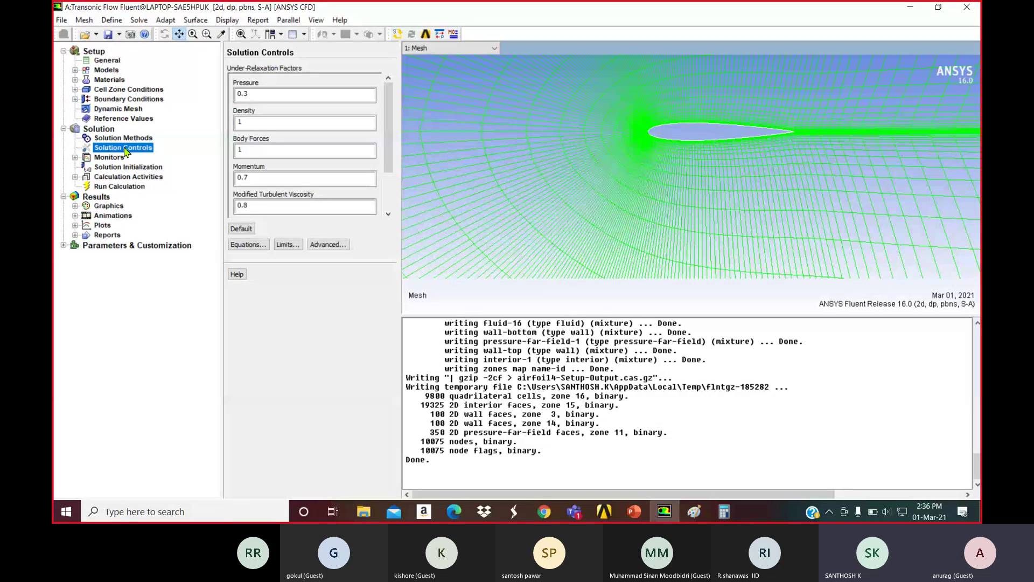
pyautogui.click(142, 138)
pyautogui.click(327, 98)
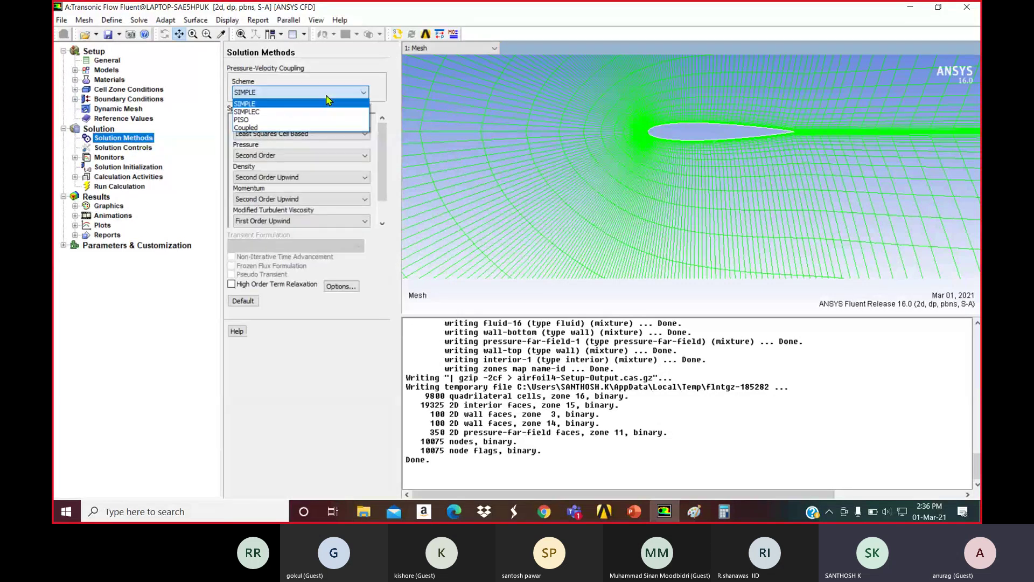
pyautogui.click(301, 127)
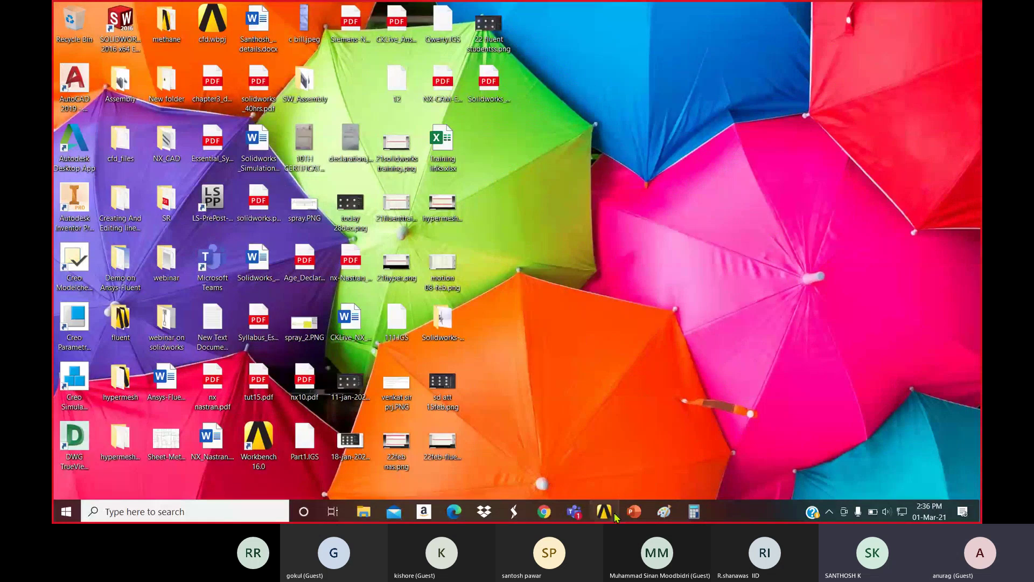
# Switch to the transonic project in Workbench and relaunch Fluent from its Setup with double precision and serial processing
pyautogui.click(604, 511)
pyautogui.click(769, 28)
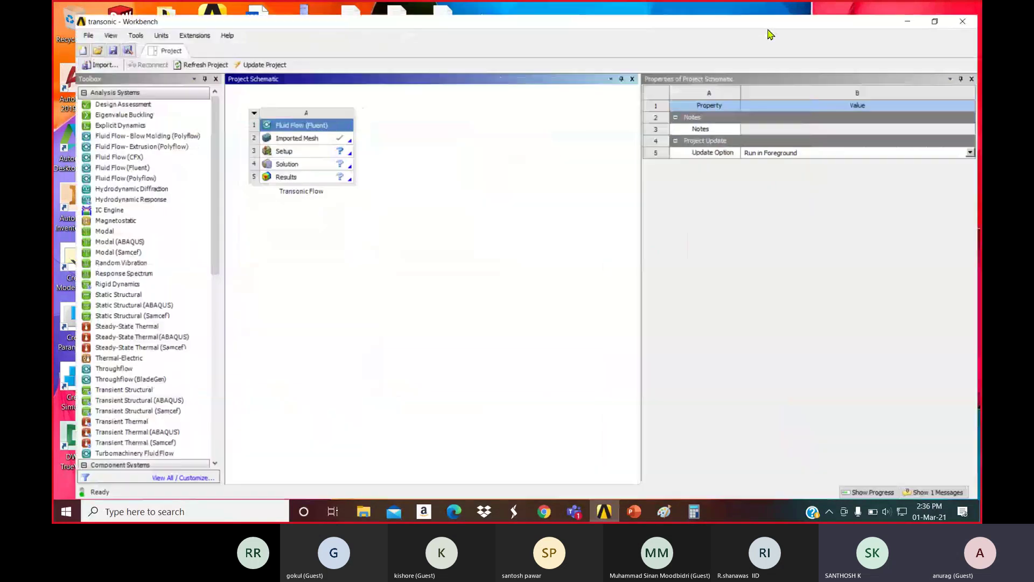
pyautogui.click(280, 144)
pyautogui.doubleClick(287, 145)
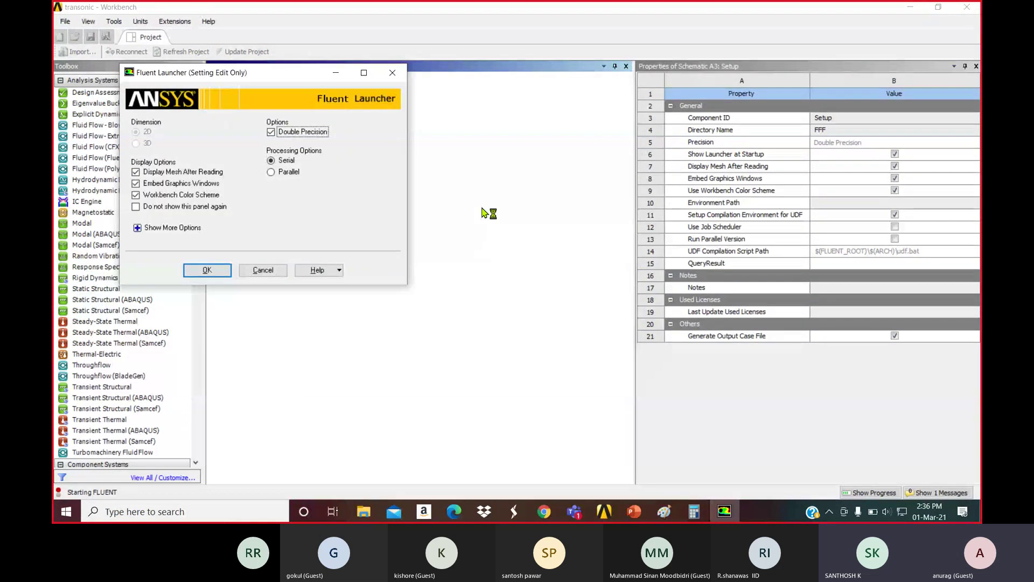
pyautogui.click(218, 273)
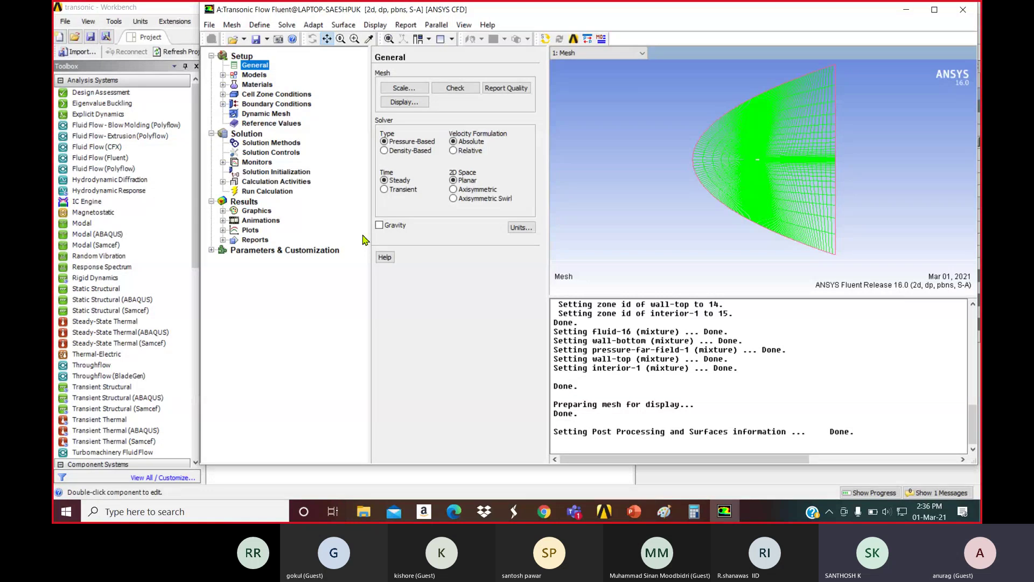
# Check the air material's properties and the pressure-far-field-1 boundary settings in the reopened case
pyautogui.click(262, 84)
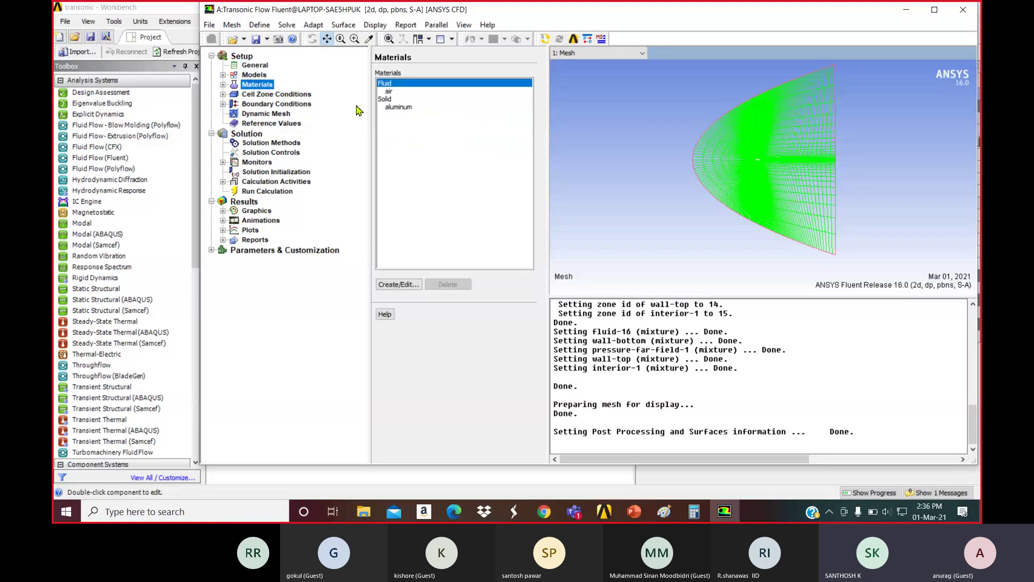
pyautogui.click(392, 92)
pyautogui.click(398, 284)
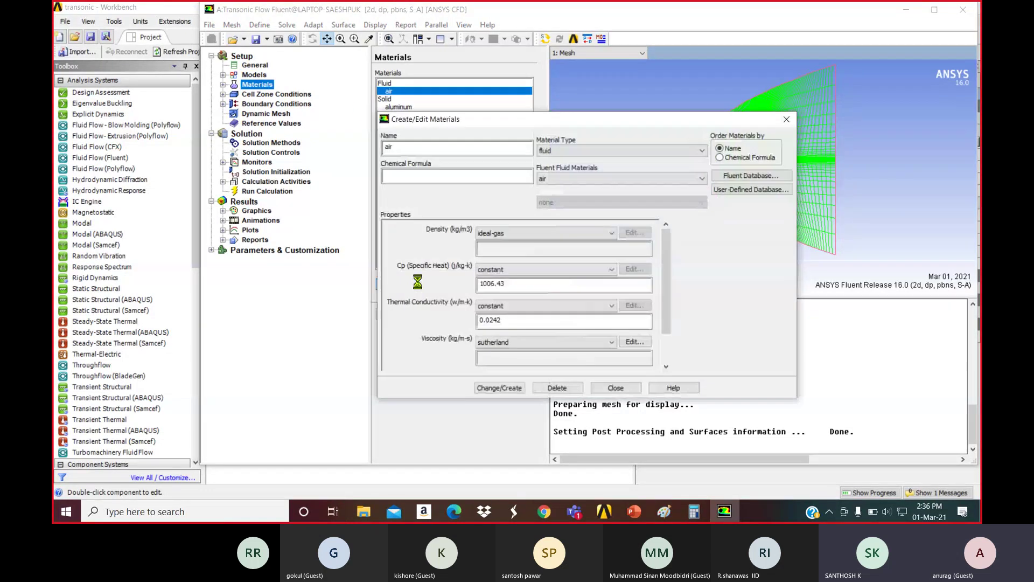
pyautogui.click(787, 119)
pyautogui.click(276, 103)
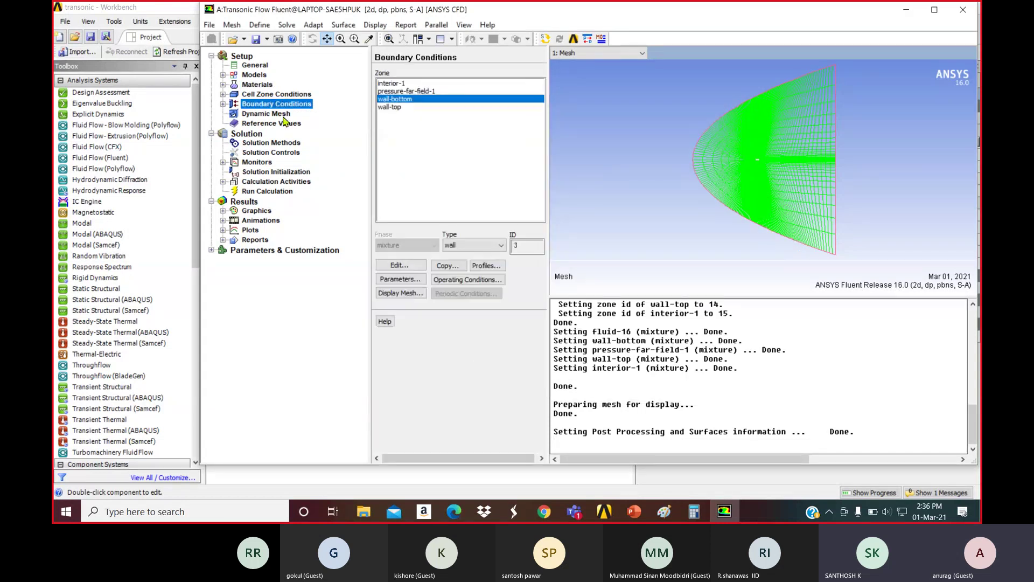
pyautogui.click(416, 91)
pyautogui.click(402, 265)
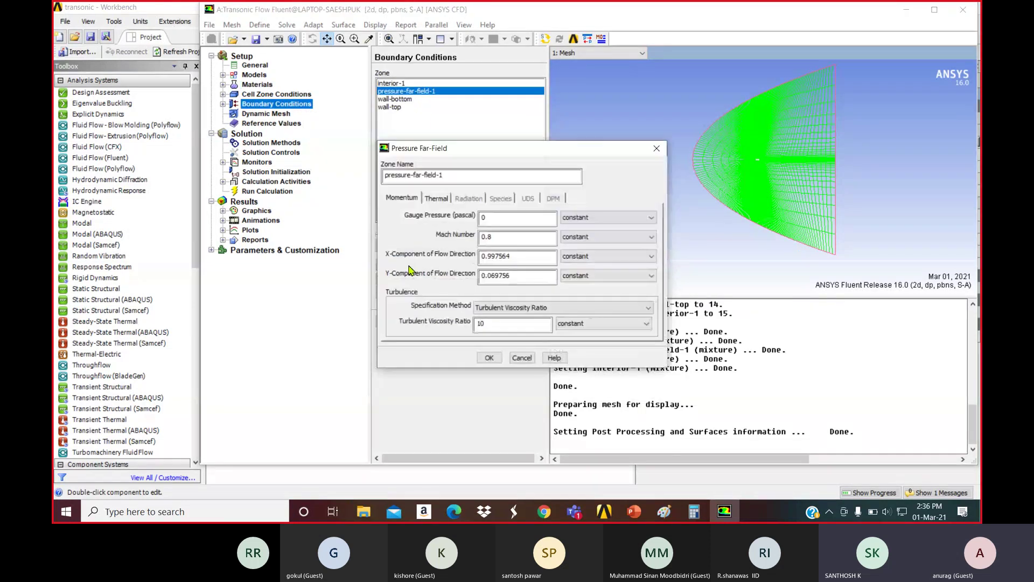
pyautogui.click(490, 358)
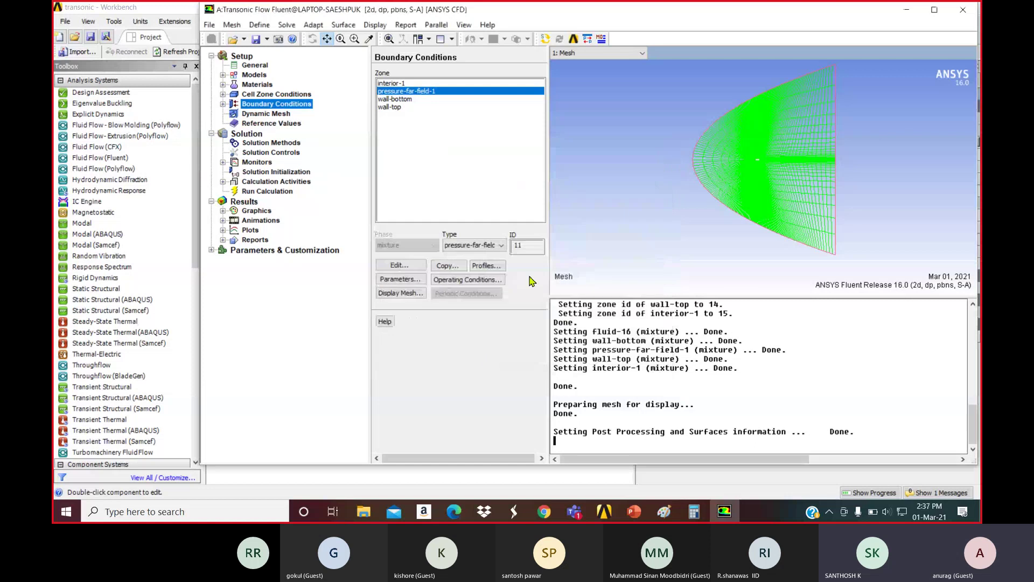
# Set the pressure-velocity coupling scheme to Coupled and the modified turbulent viscosity discretization to Second Order Upwind
pyautogui.click(934, 9)
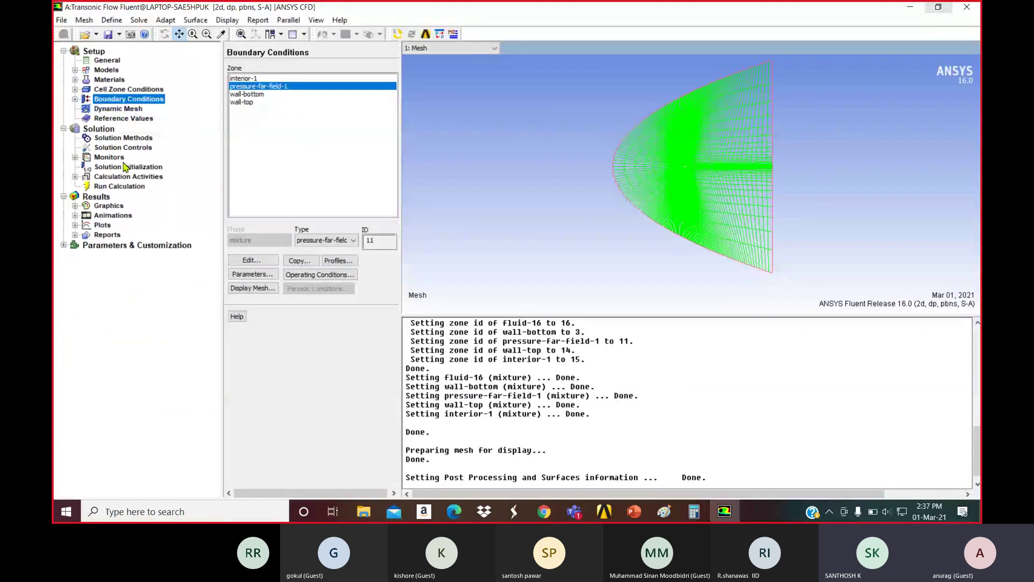
pyautogui.click(128, 139)
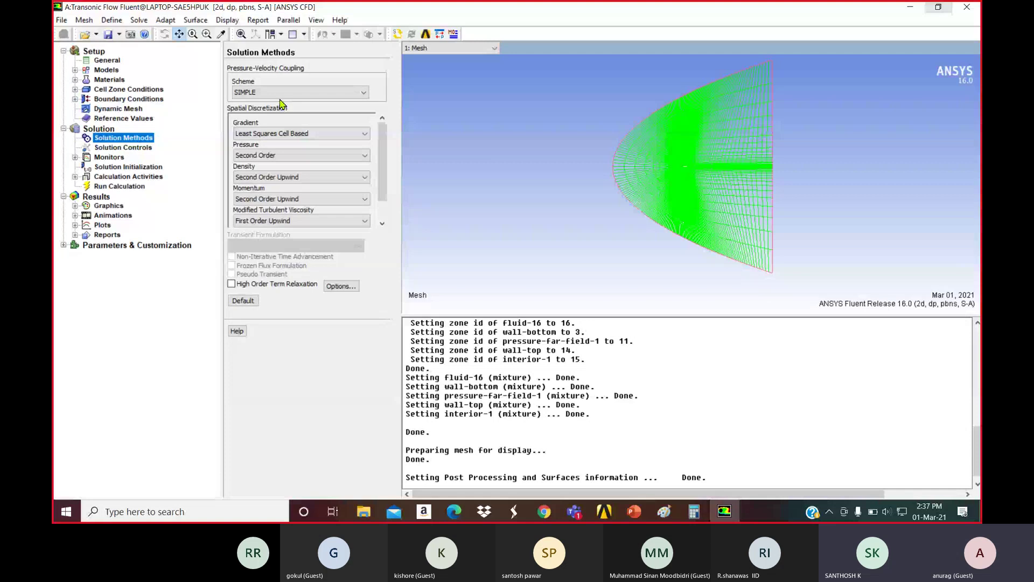
pyautogui.click(277, 95)
pyautogui.click(260, 127)
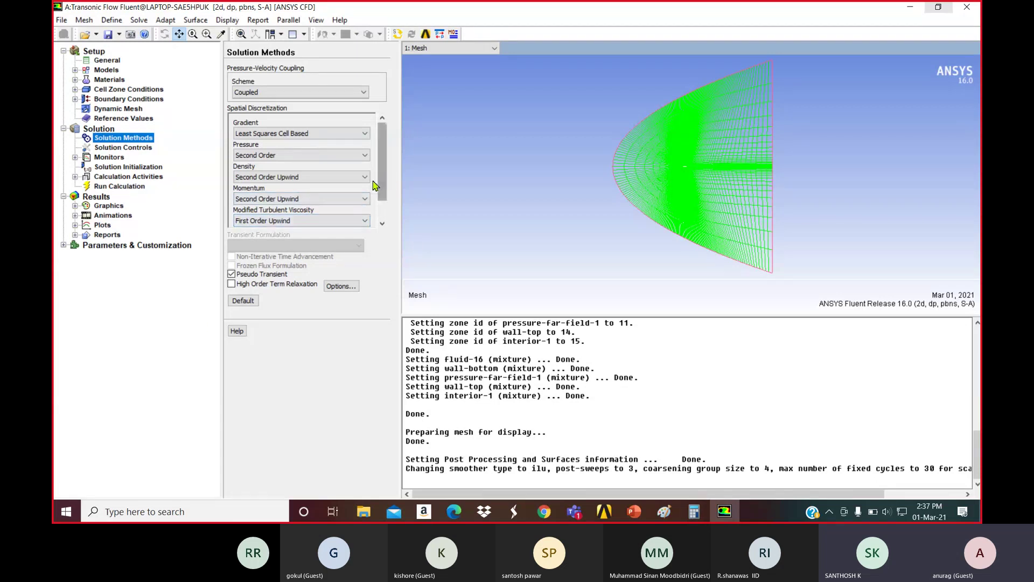
pyautogui.click(304, 222)
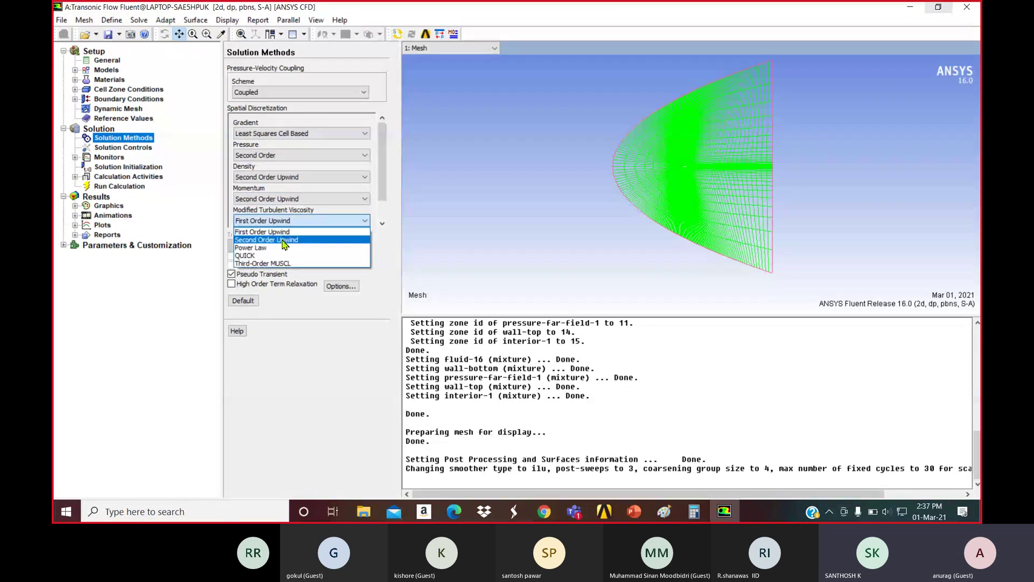
pyautogui.click(283, 240)
pyautogui.scroll(-2, 382, 175)
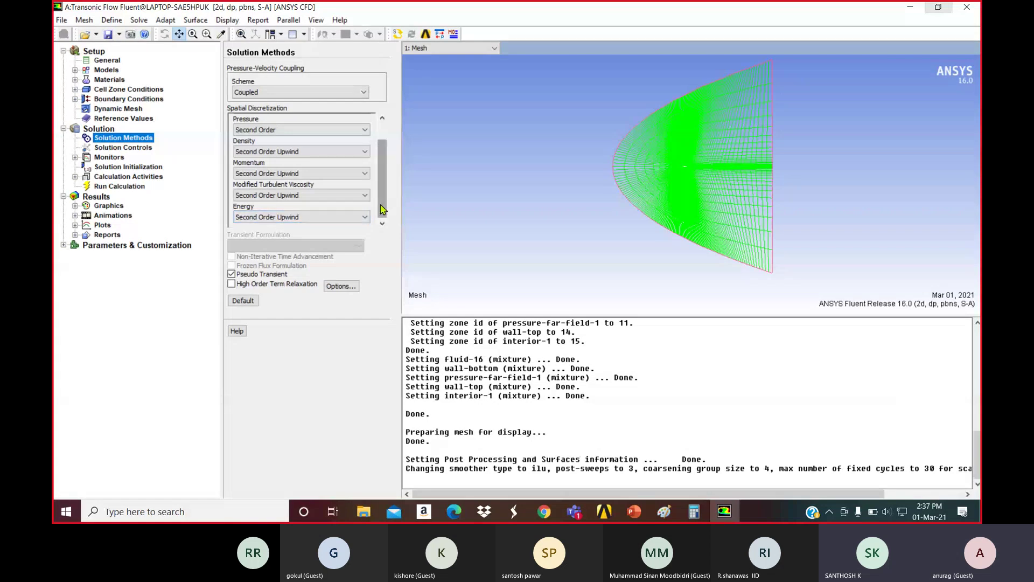
pyautogui.scroll(2, 381, 209)
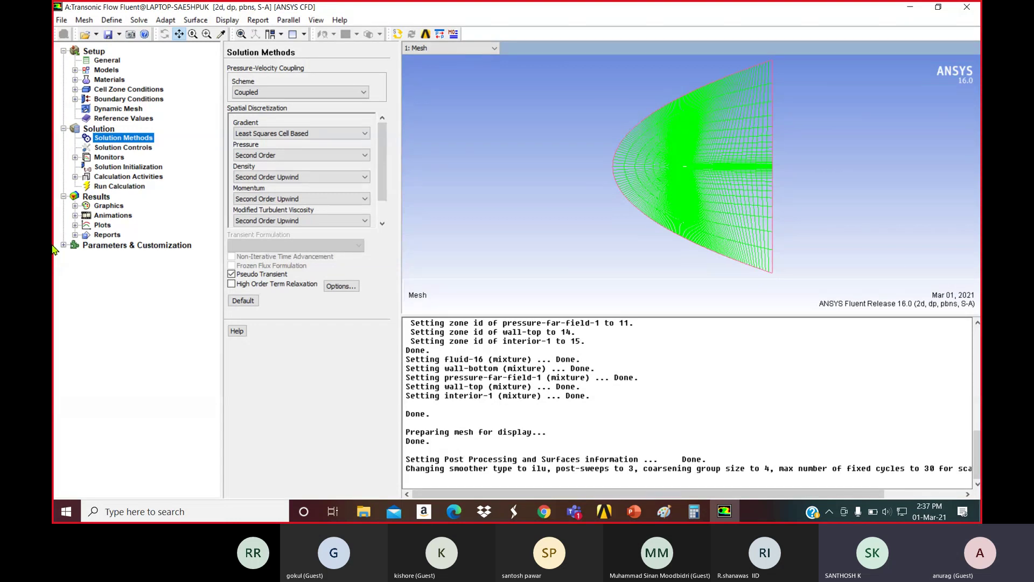
# Set the pseudo transient explicit relaxation factors to 0.5 for density and 0.95 for turbulent viscosity
pyautogui.click(119, 148)
pyautogui.moveTo(388, 173); pyautogui.dragTo(388, 195)
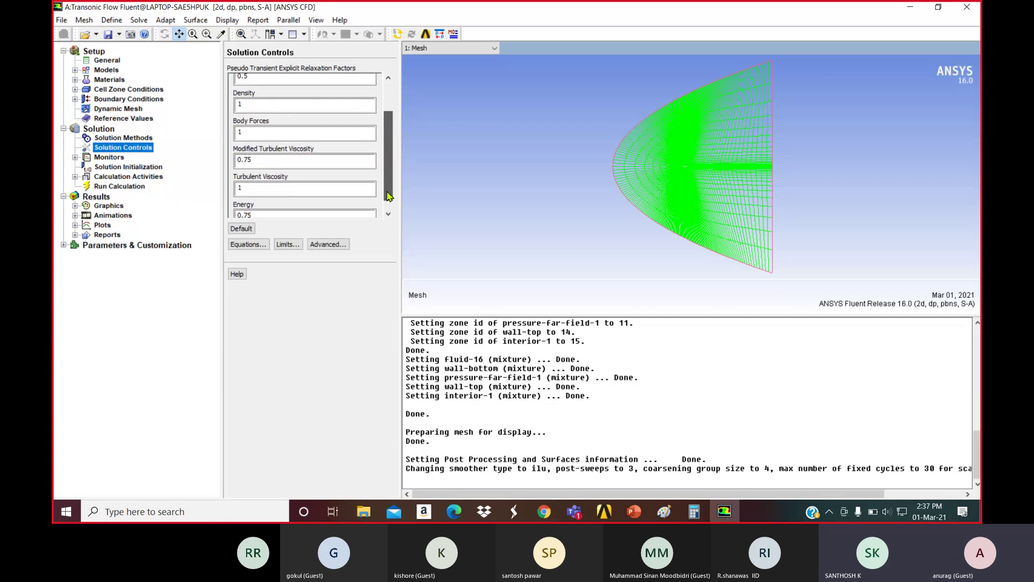
pyautogui.moveTo(388, 195); pyautogui.dragTo(389, 160)
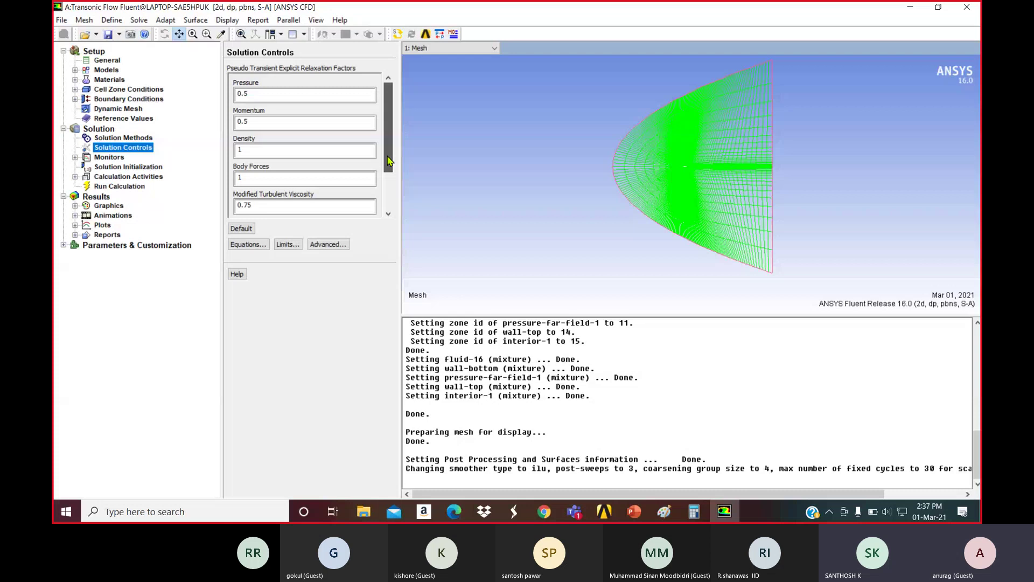
pyautogui.click(272, 152)
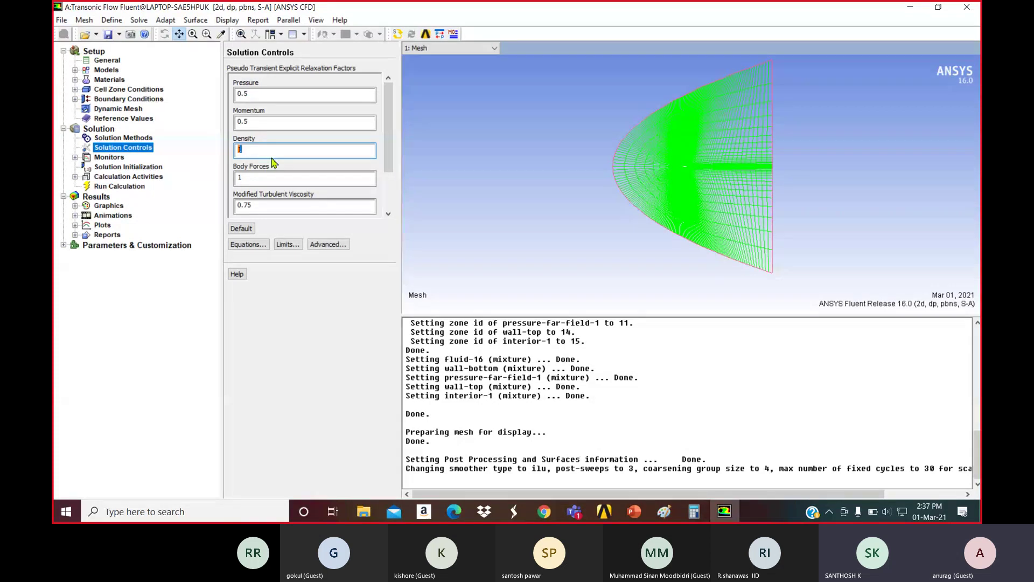
pyautogui.write('0.5')
pyautogui.moveTo(395, 165); pyautogui.dragTo(391, 198)
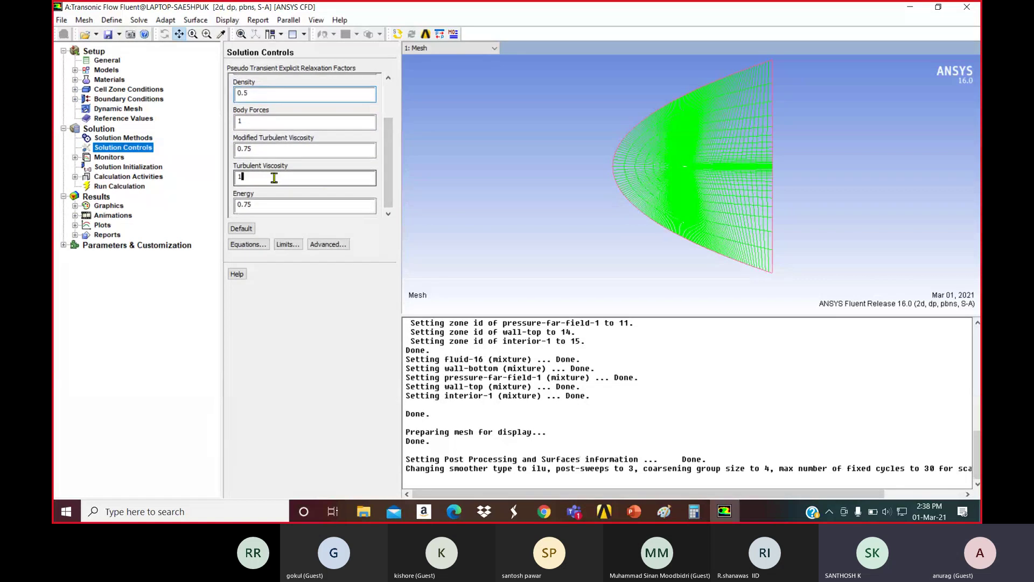
pyautogui.moveTo(240, 178); pyautogui.dragTo(255, 180)
pyautogui.write('0.95')
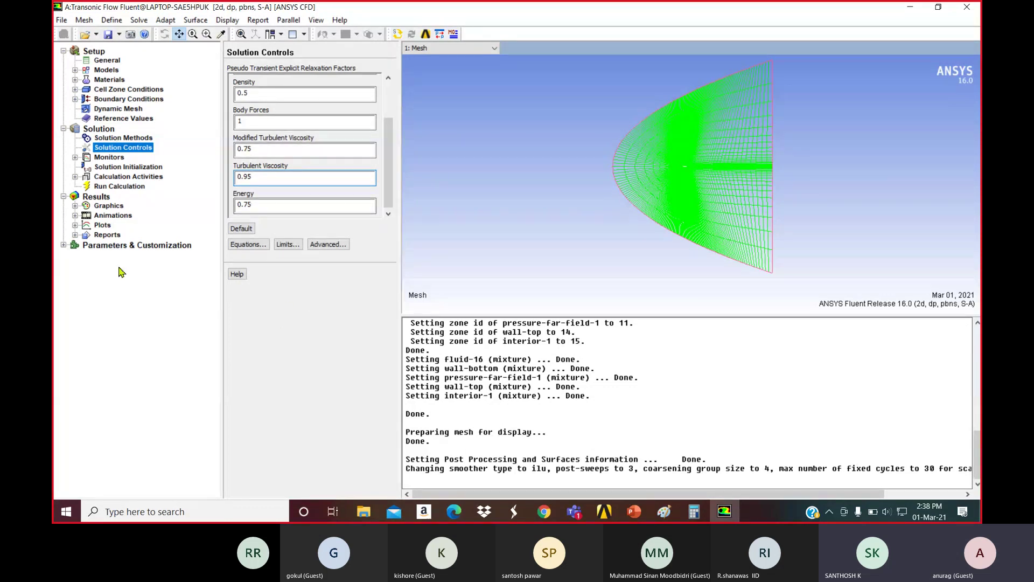
# Start a new surface monitor that plots the Flow Rate of Static Pressure on pressure-far-field-1
pyautogui.click(111, 157)
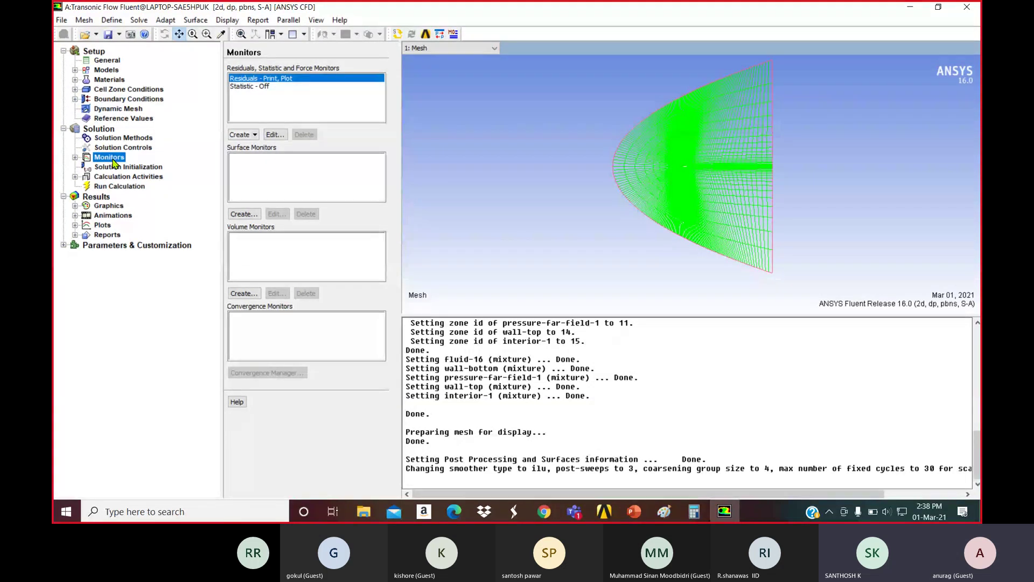
pyautogui.click(116, 168)
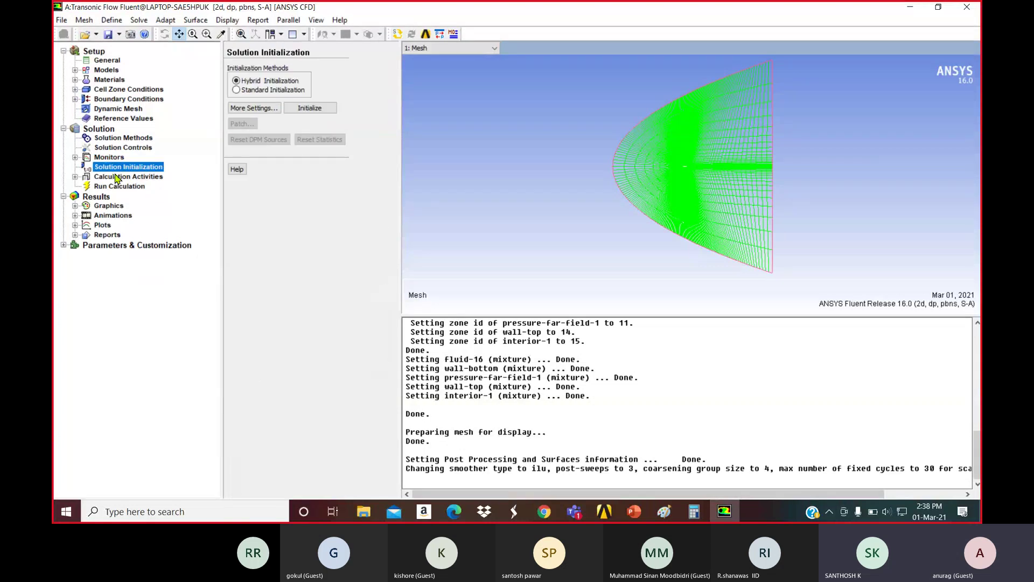
pyautogui.click(117, 177)
pyautogui.click(123, 159)
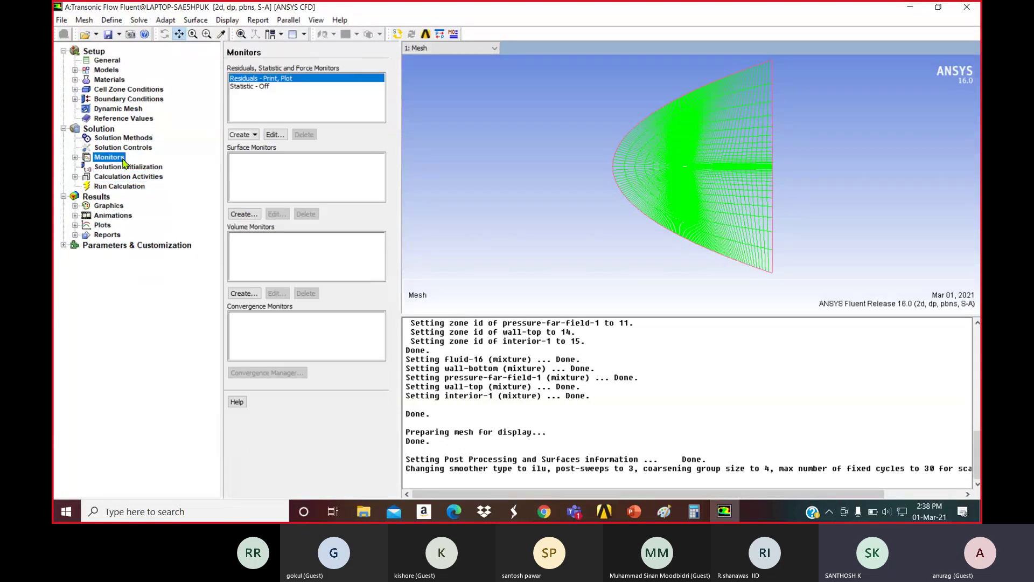
pyautogui.click(245, 214)
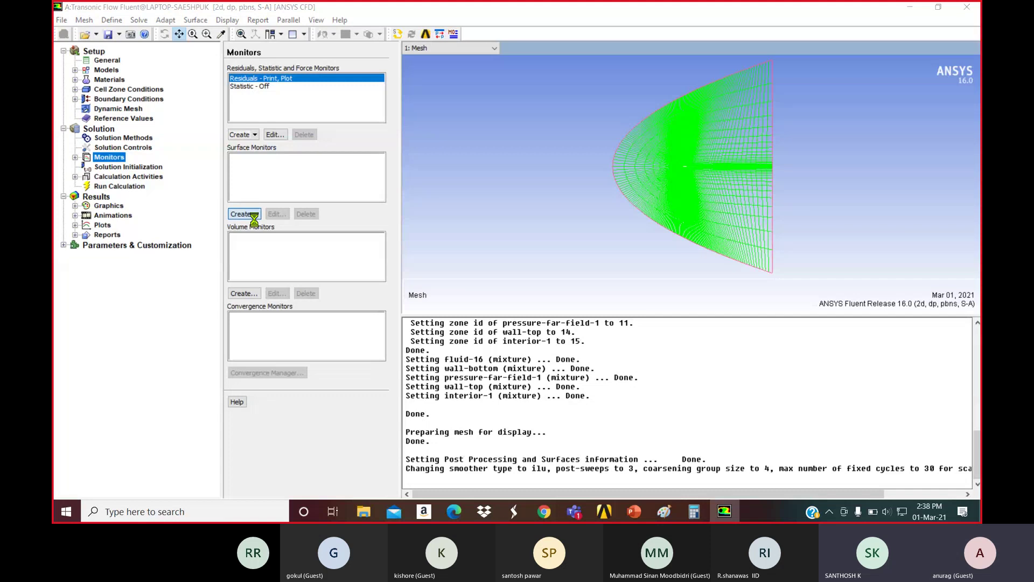
pyautogui.click(242, 177)
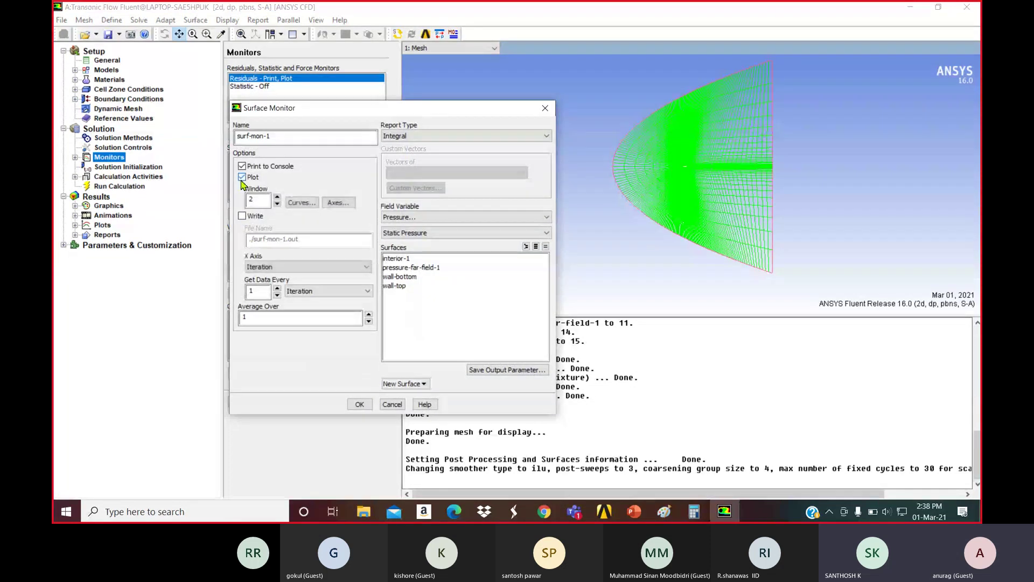
pyautogui.click(389, 138)
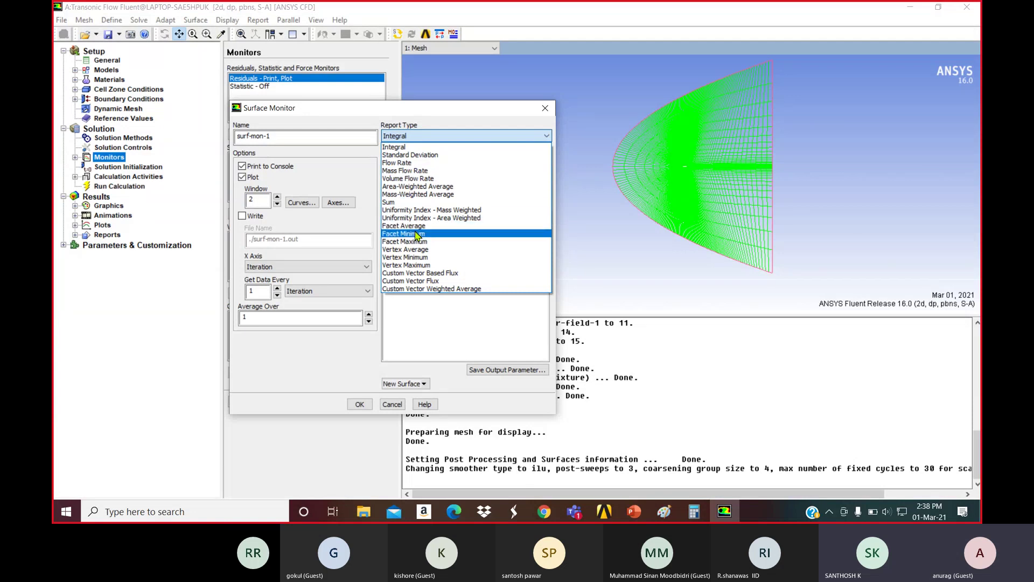
pyautogui.click(409, 162)
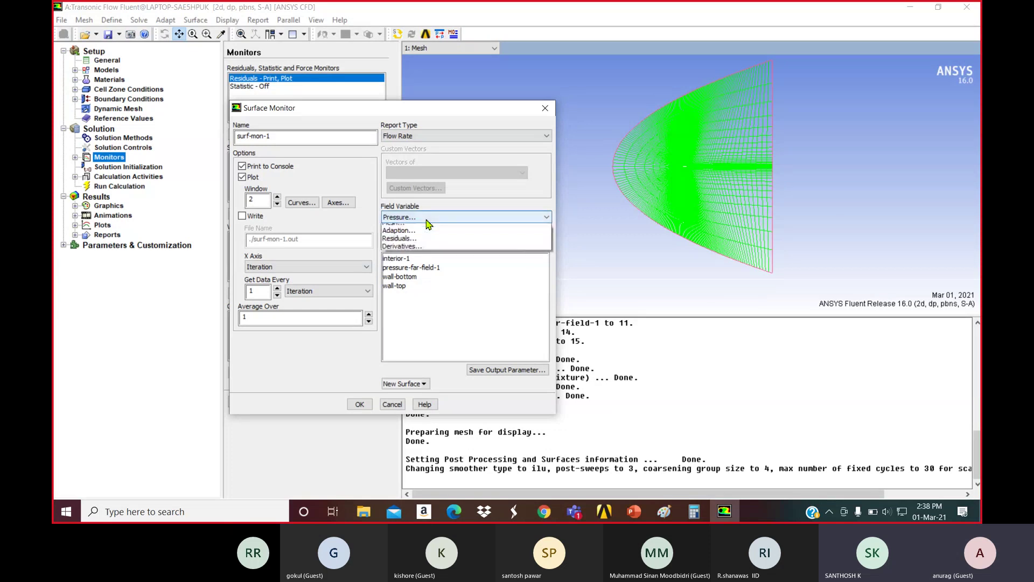
pyautogui.click(426, 218)
pyautogui.click(426, 227)
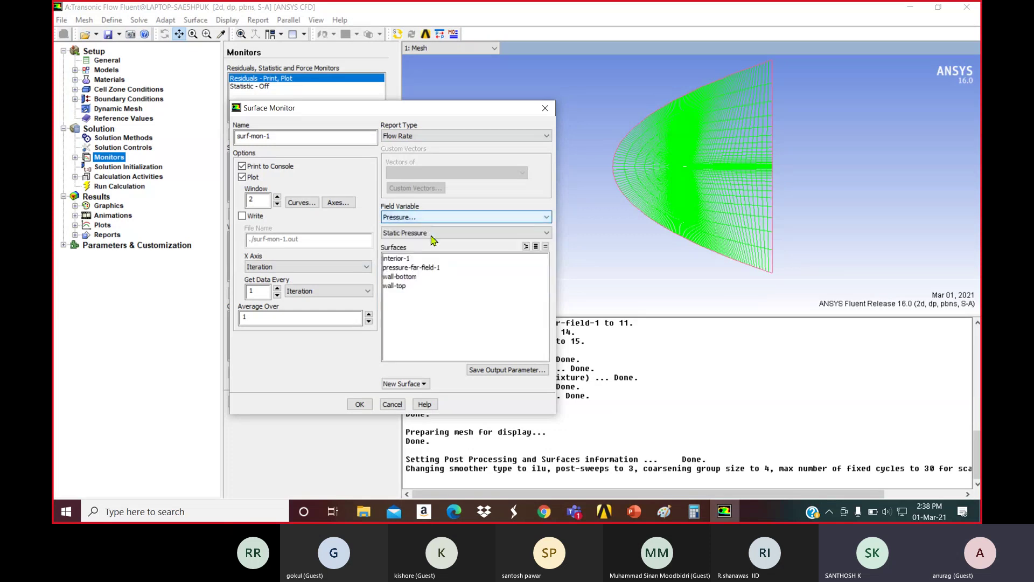
pyautogui.click(435, 267)
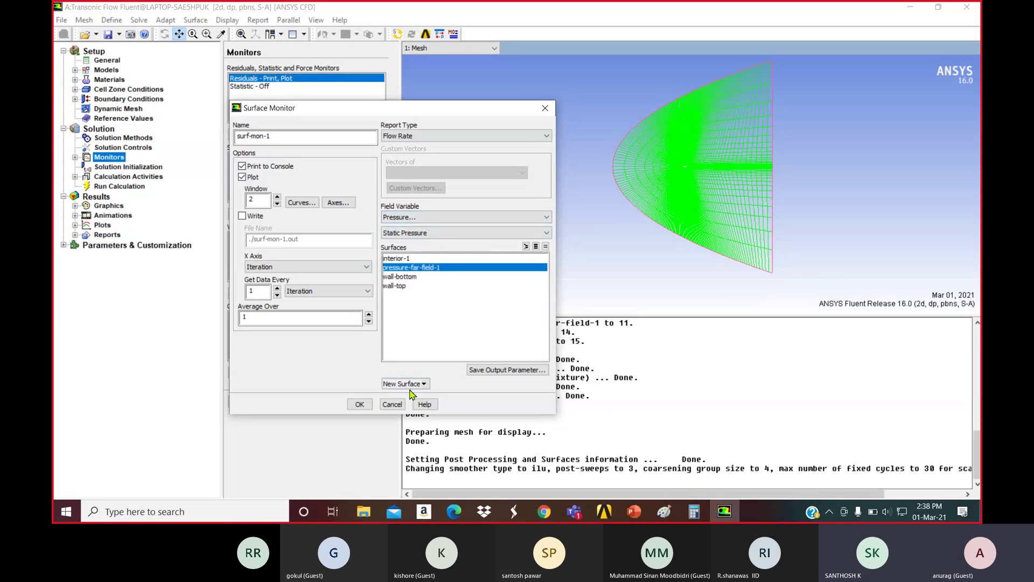
# Name the surface monitor presure-far-field, enable writing it to file, and create it
pyautogui.moveTo(293, 138); pyautogui.dragTo(225, 136)
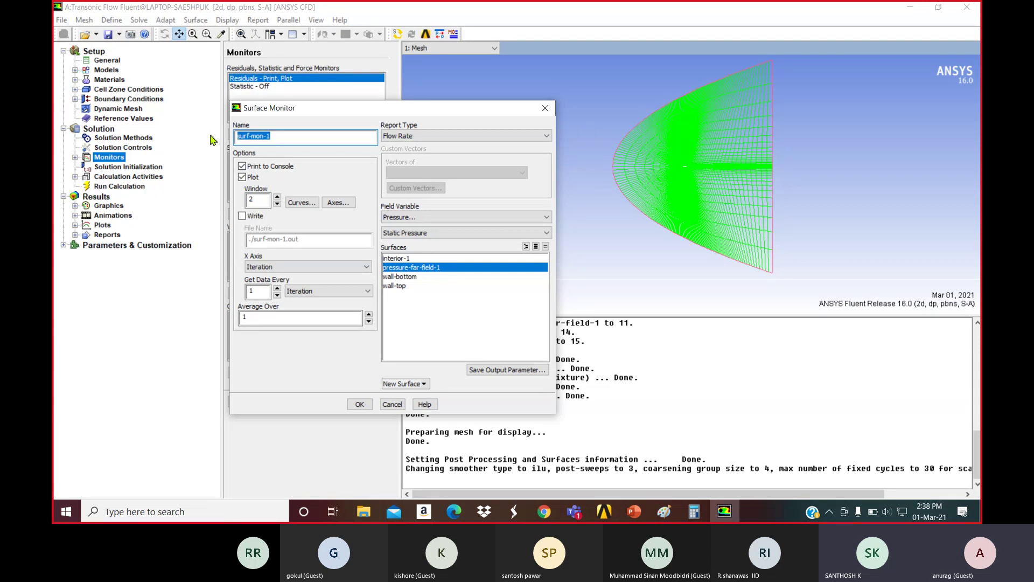
pyautogui.write('presure-')
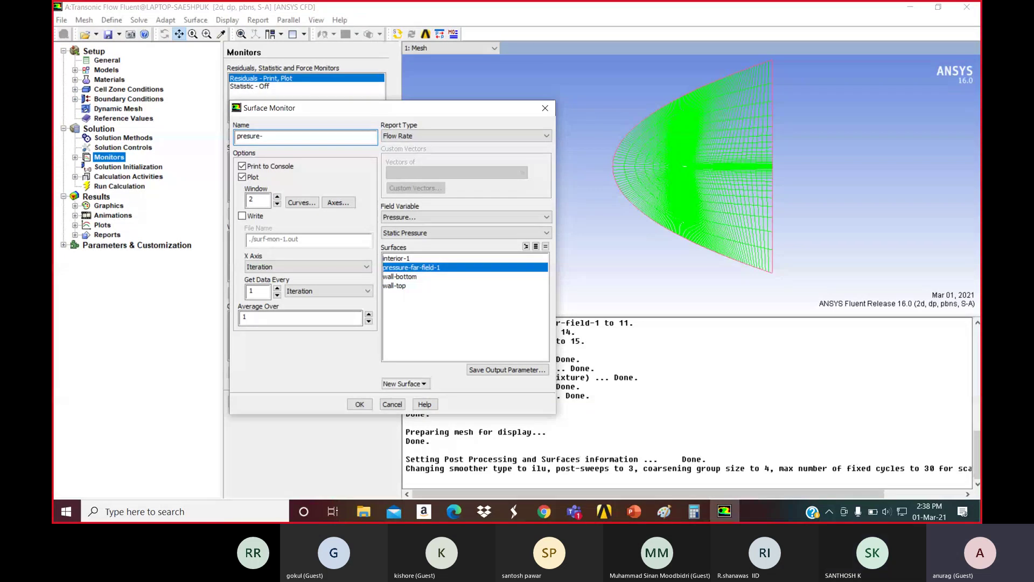
pyautogui.write('far-')
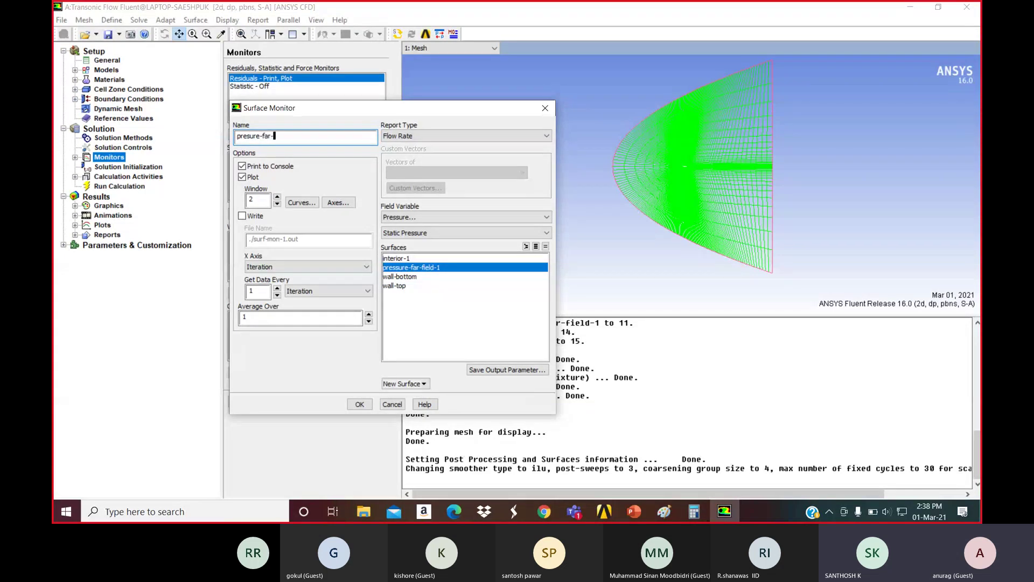
pyautogui.write('field')
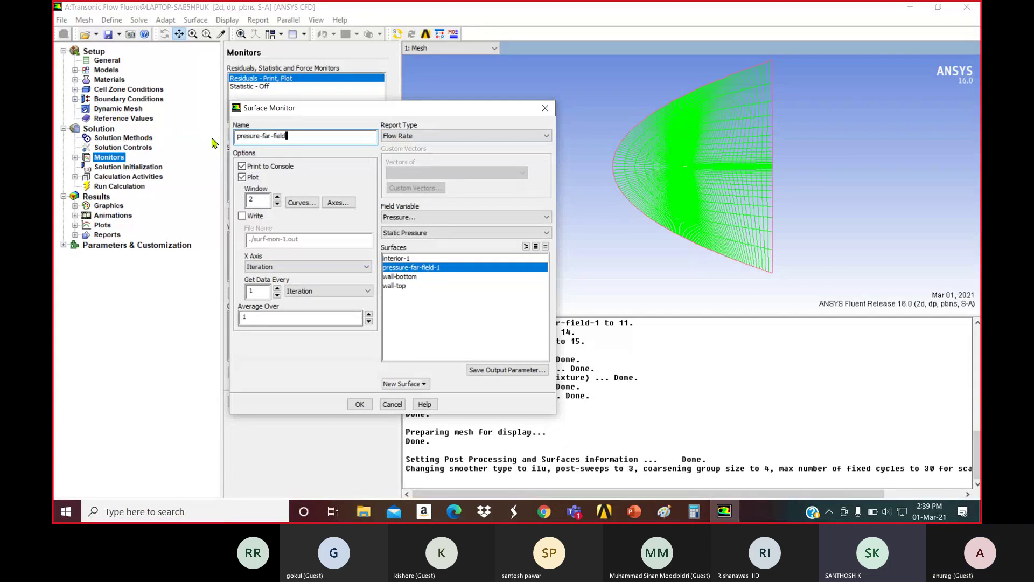
pyautogui.click(250, 216)
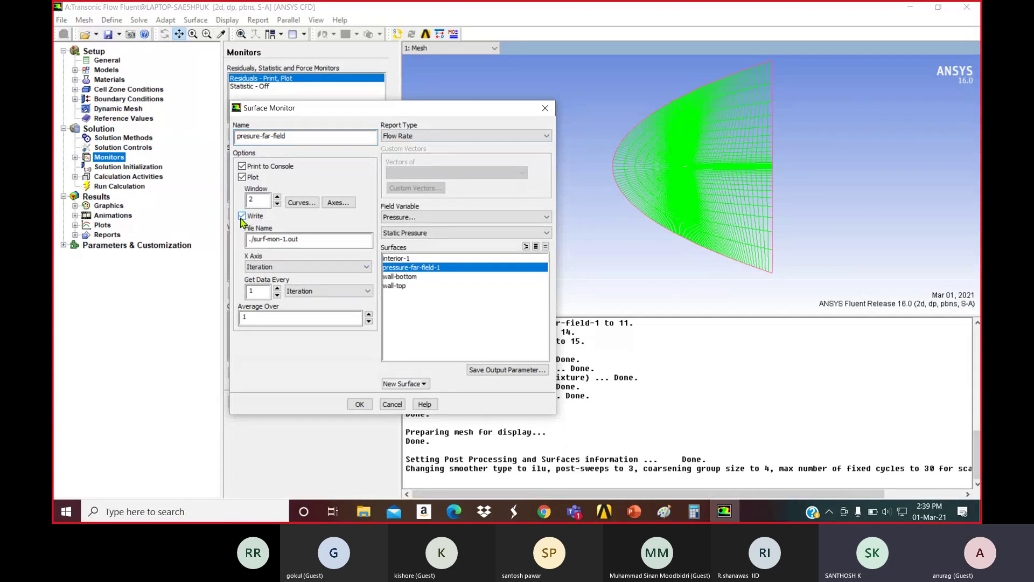
pyautogui.click(359, 405)
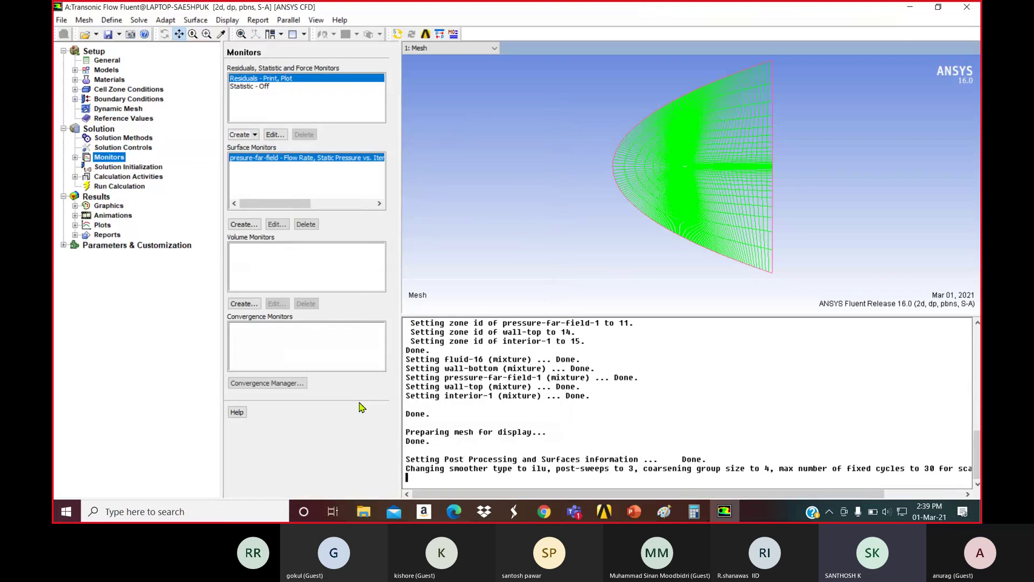
# Initialize the solution with Hybrid Initialization and list the available console commands
pyautogui.click(119, 168)
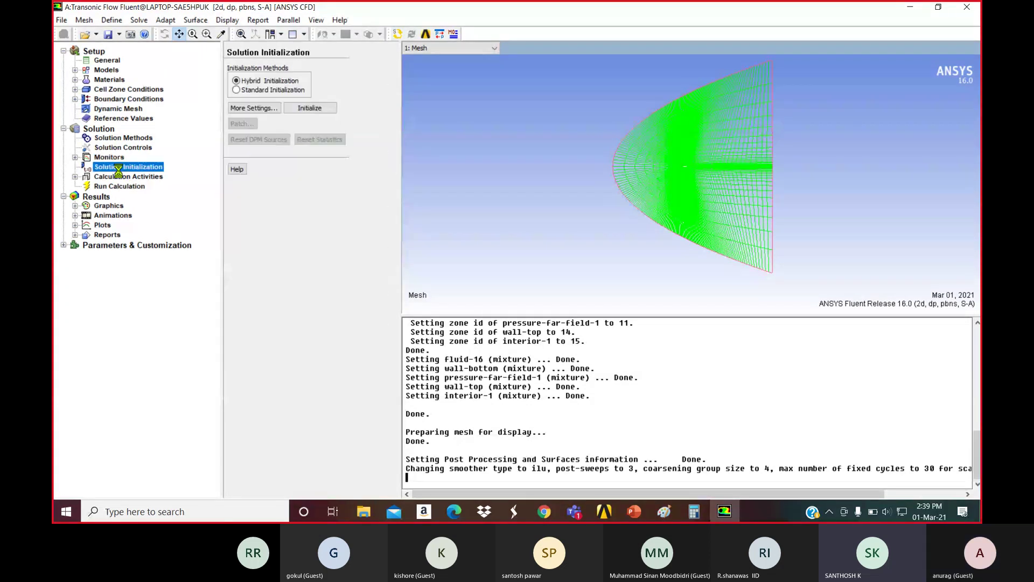
pyautogui.click(308, 108)
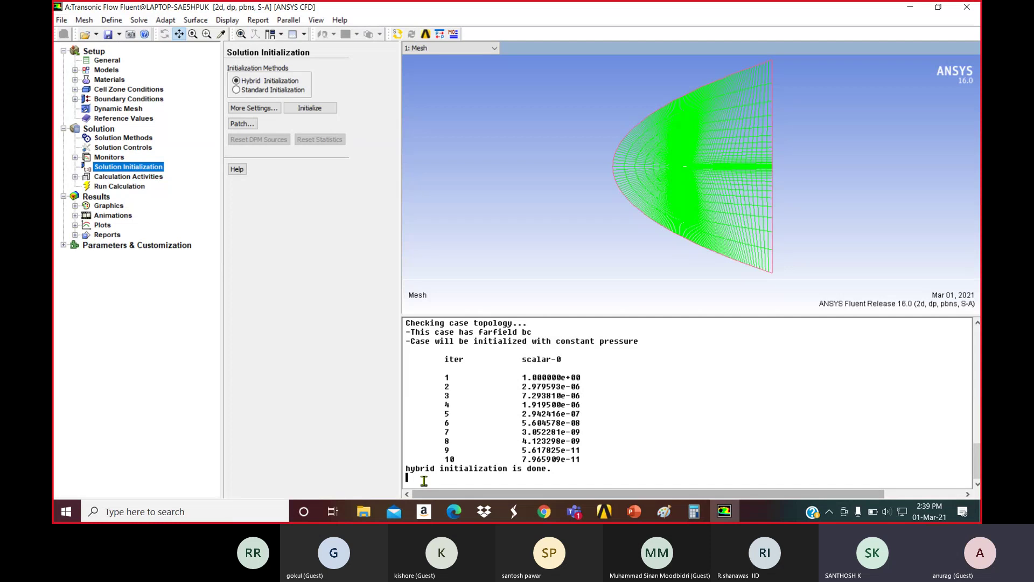
pyautogui.press('Return')
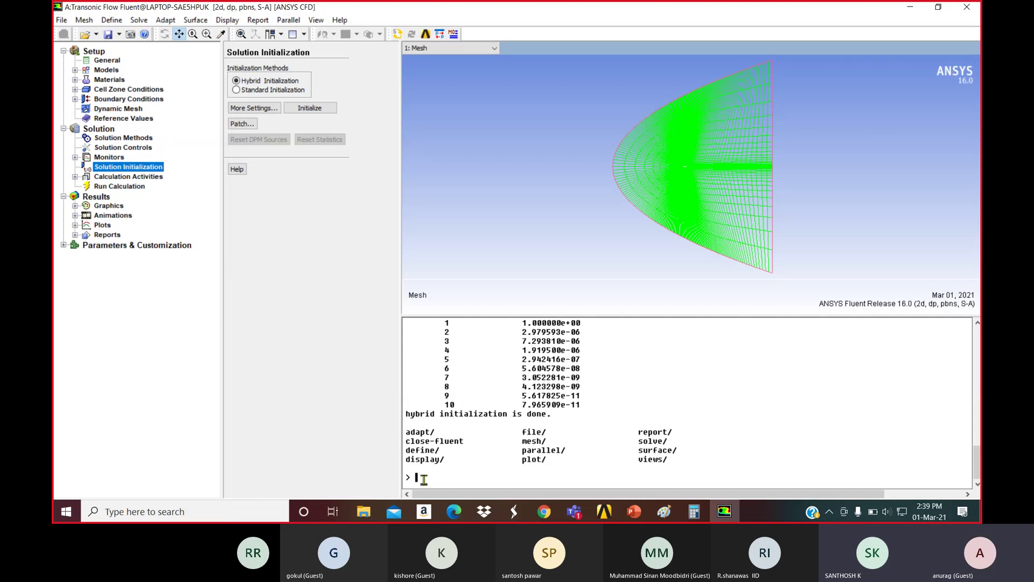
# Start customizing the FMG initialization with the console command solve/initialize/set-fmg-initialization
pyautogui.write('solve/')
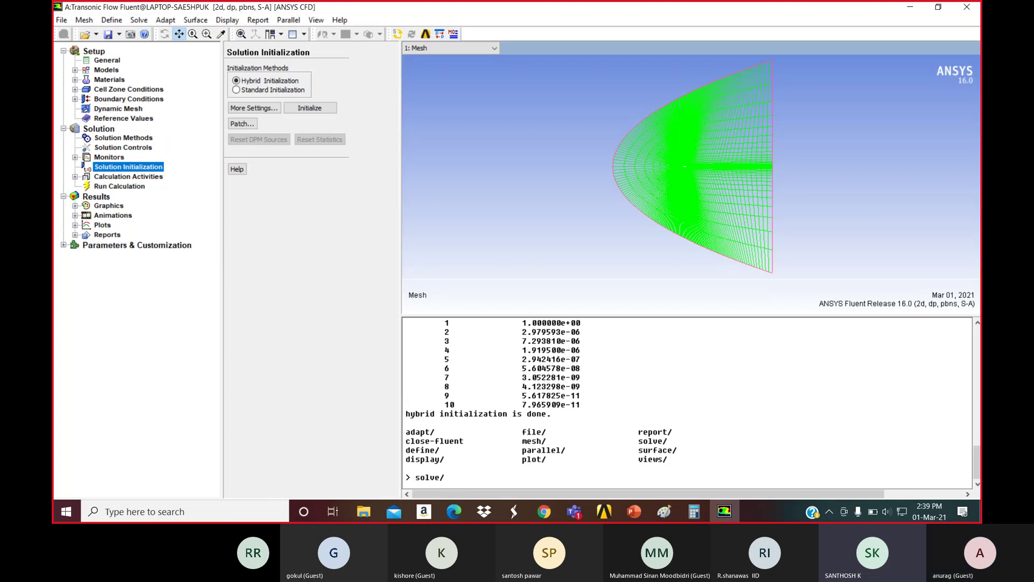
pyautogui.write('initi')
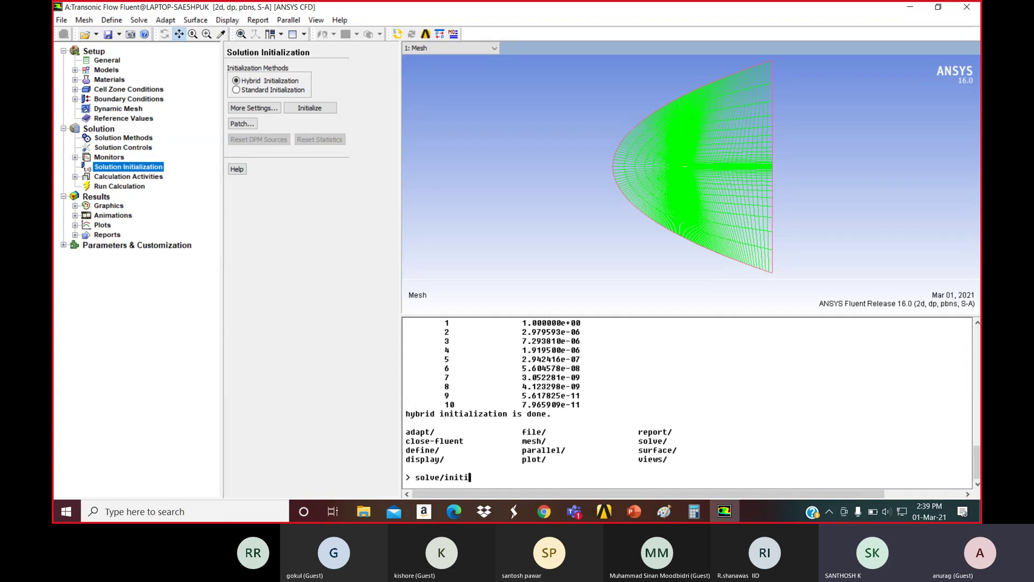
pyautogui.write('alize/set-f')
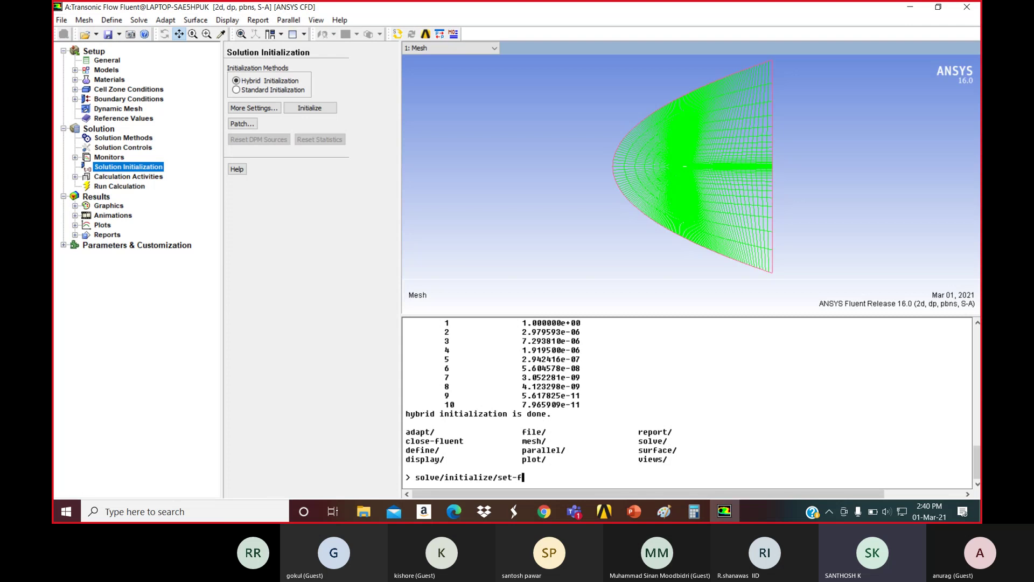
pyautogui.write('mg')
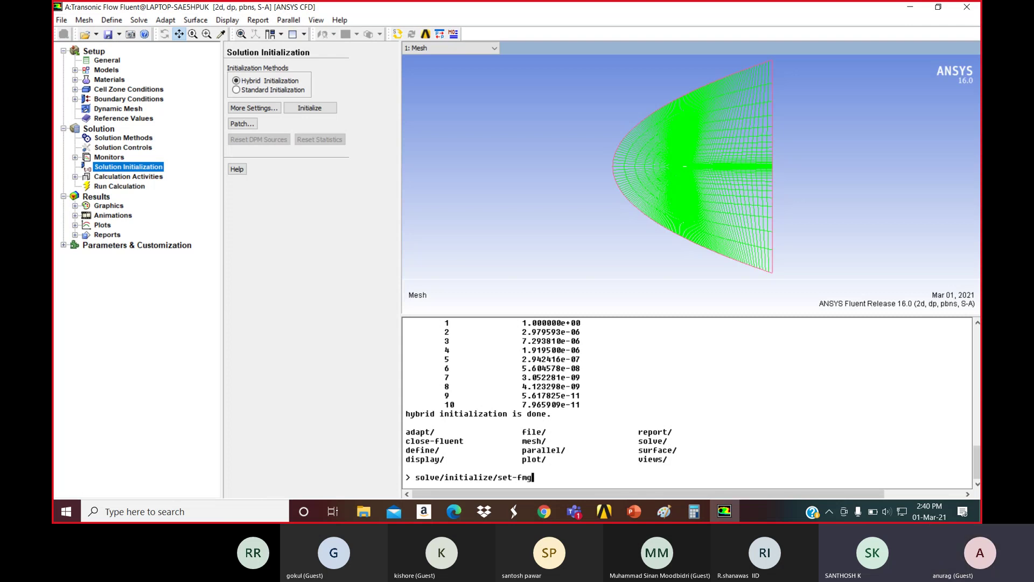
pyautogui.write('-initialization')
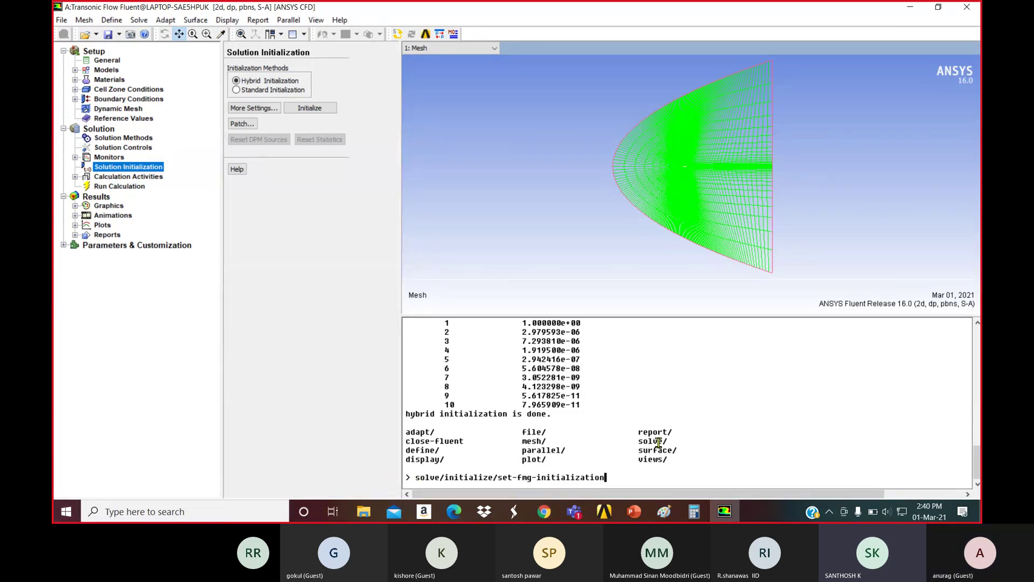
pyautogui.press('Return')
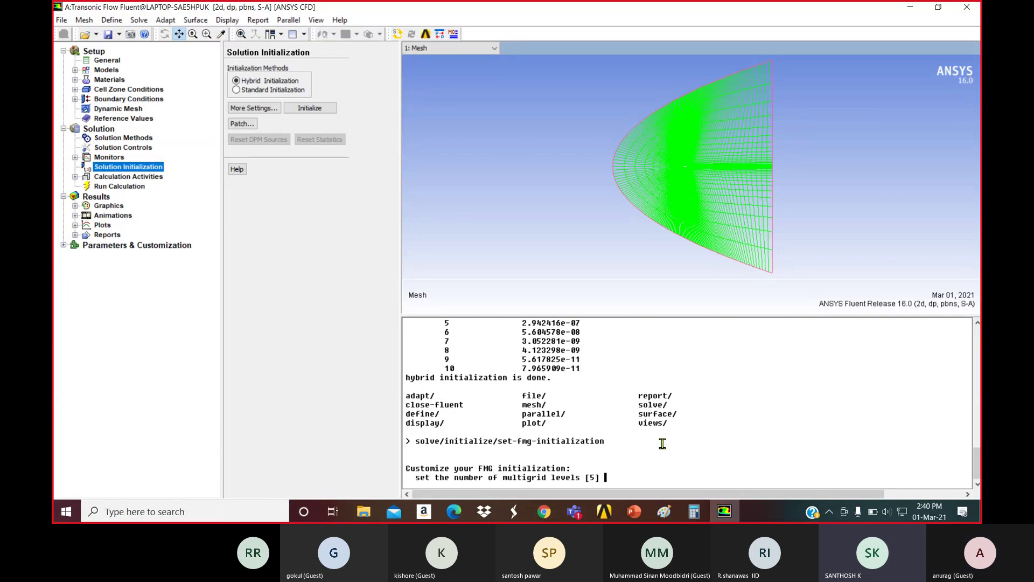
# Accept 5 multigrid levels and 0.001 residual reductions, setting the number of cycles to 100 on FMG levels 1 and 2
pyautogui.press('Return')
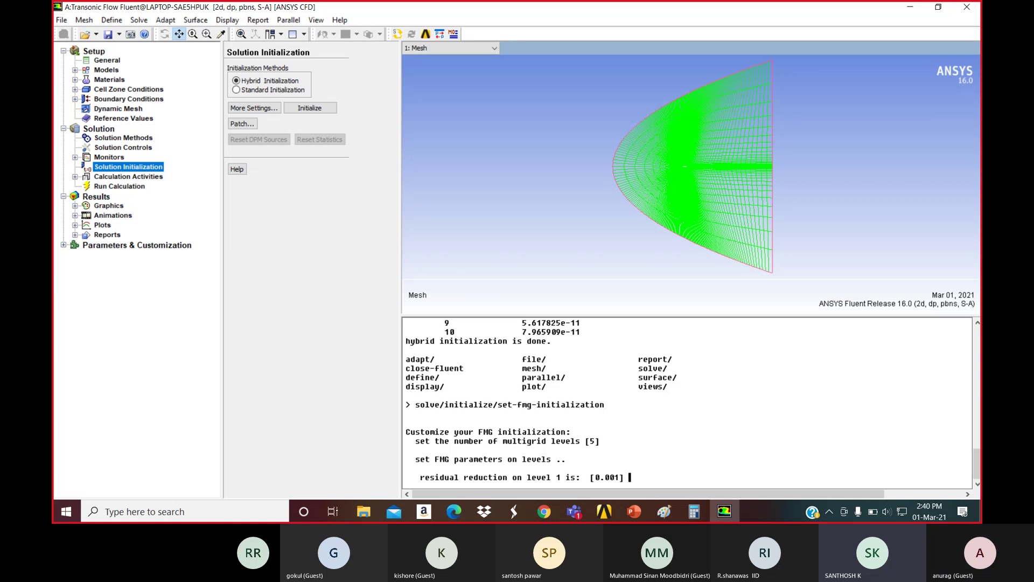
pyautogui.press('Return')
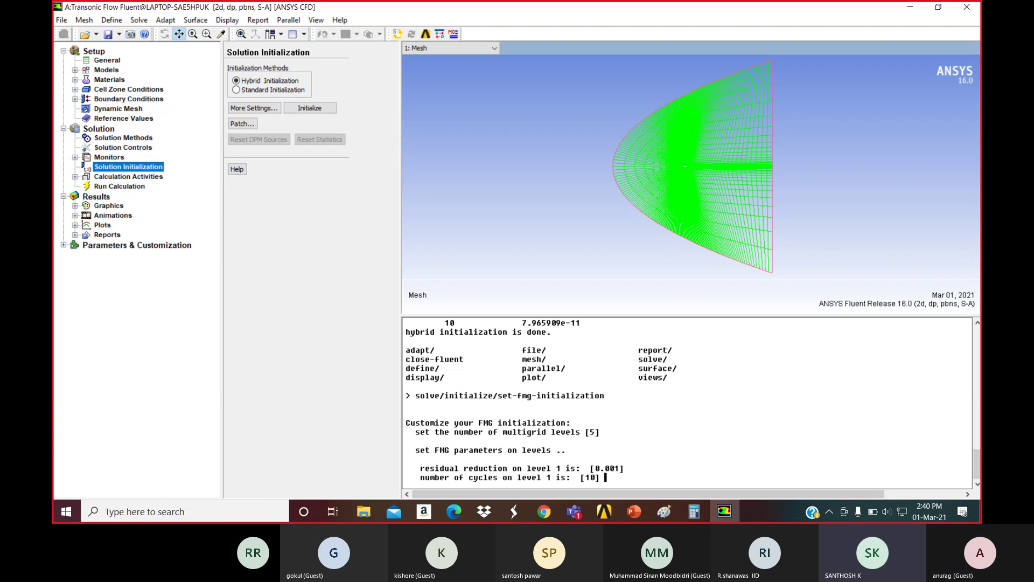
pyautogui.write('100')
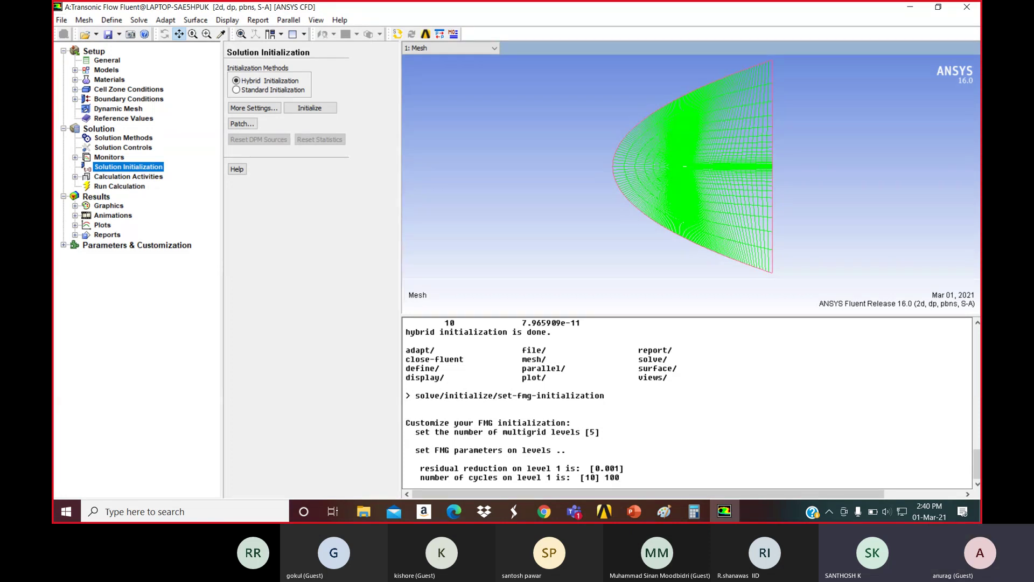
pyautogui.press('Return')
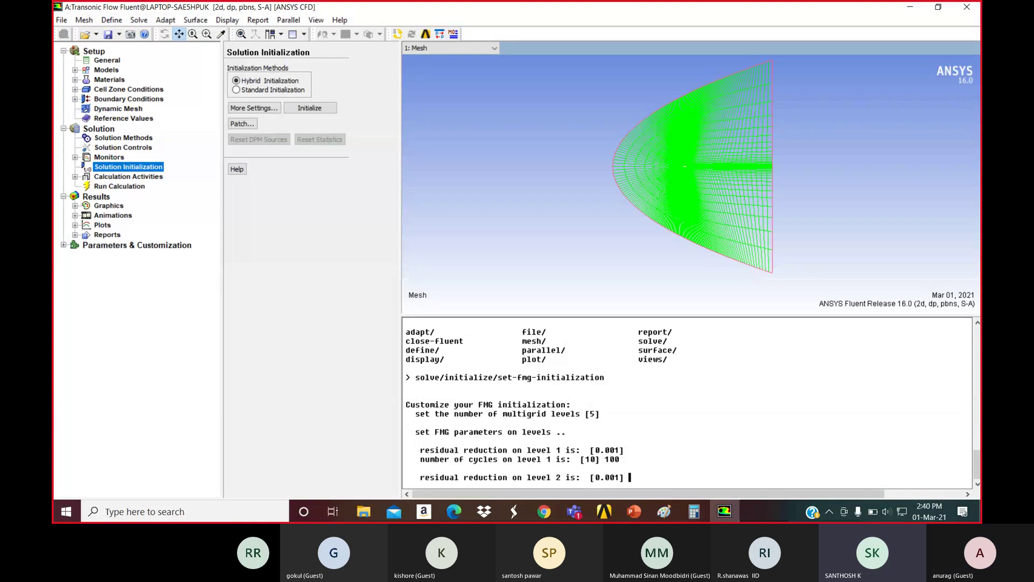
pyautogui.press('Return')
pyautogui.write('100')
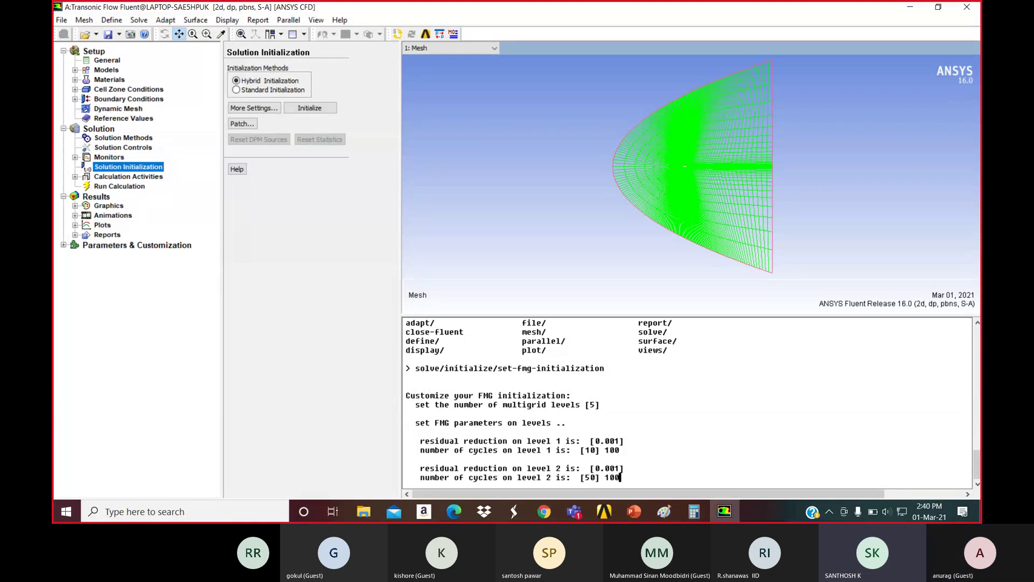
pyautogui.press('Return')
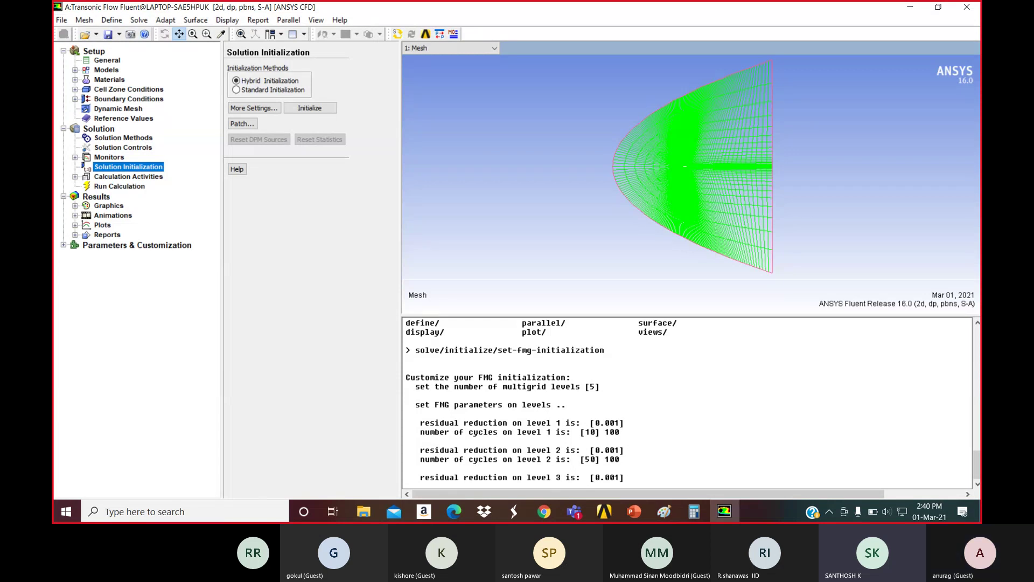
# Accept the default residual reductions and cycle counts for FMG levels 3, 4 and 5
pyautogui.press('Return')
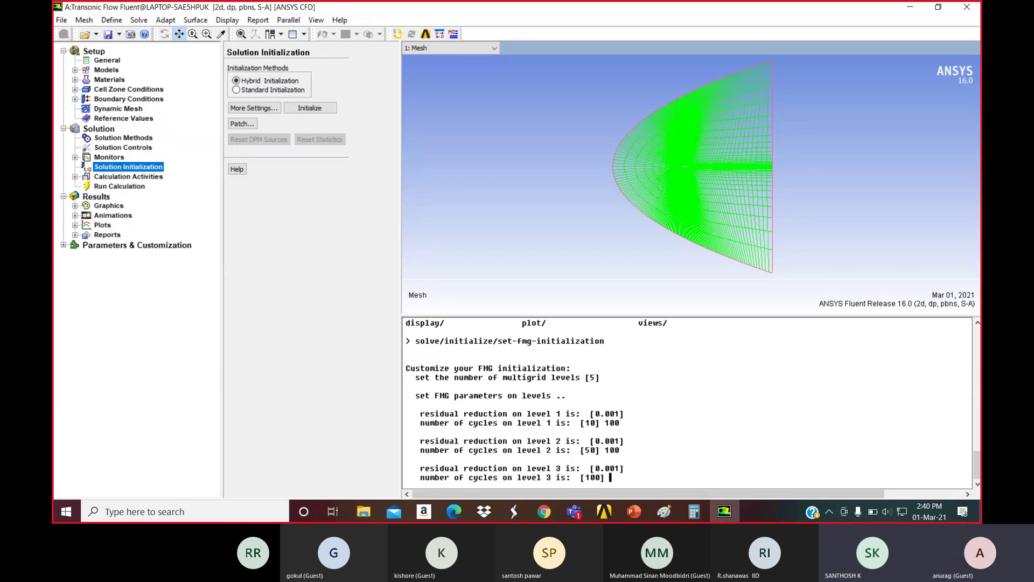
pyautogui.press('Return')
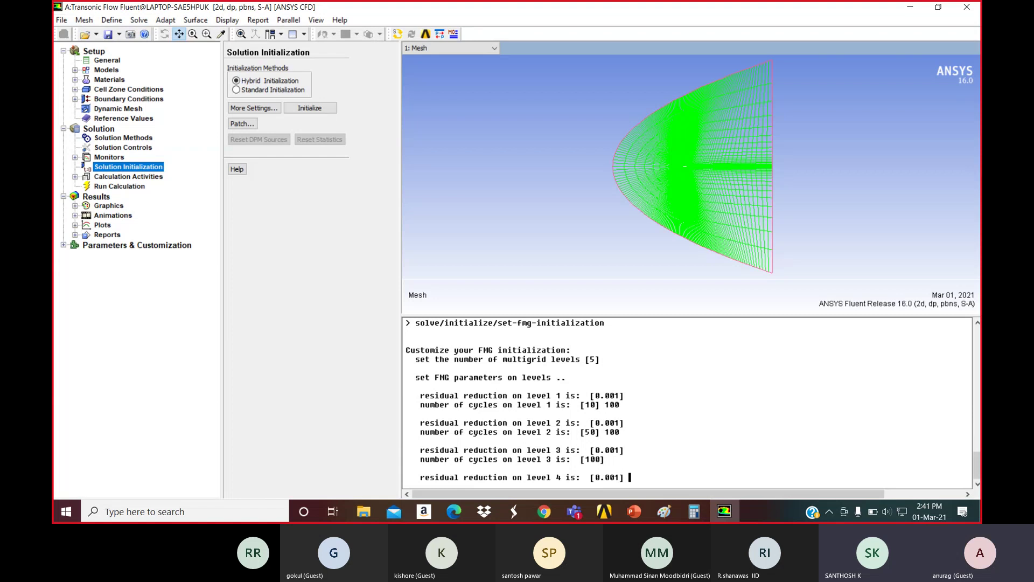
pyautogui.press('Return')
pyautogui.press('Return')
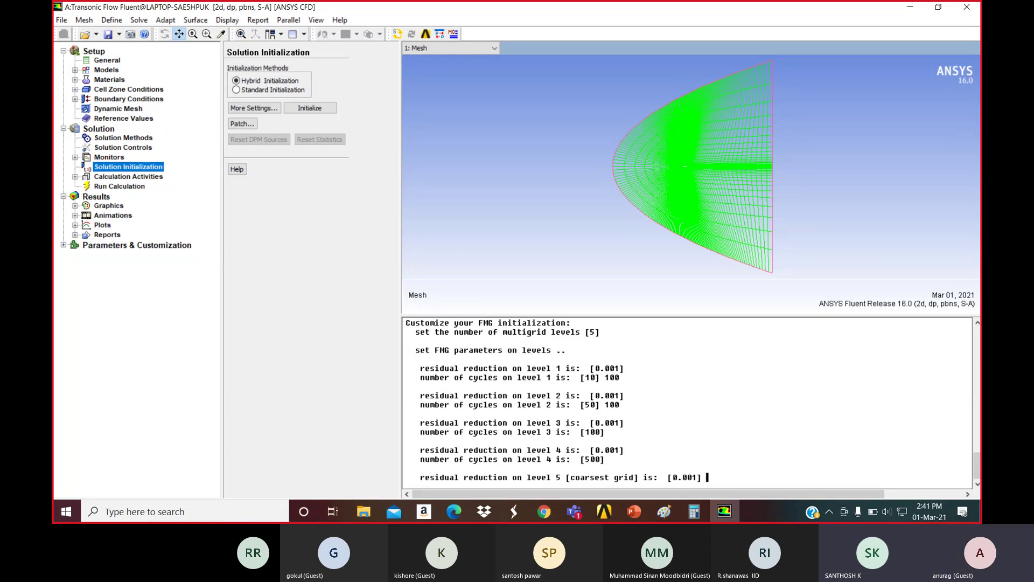
pyautogui.press('Return')
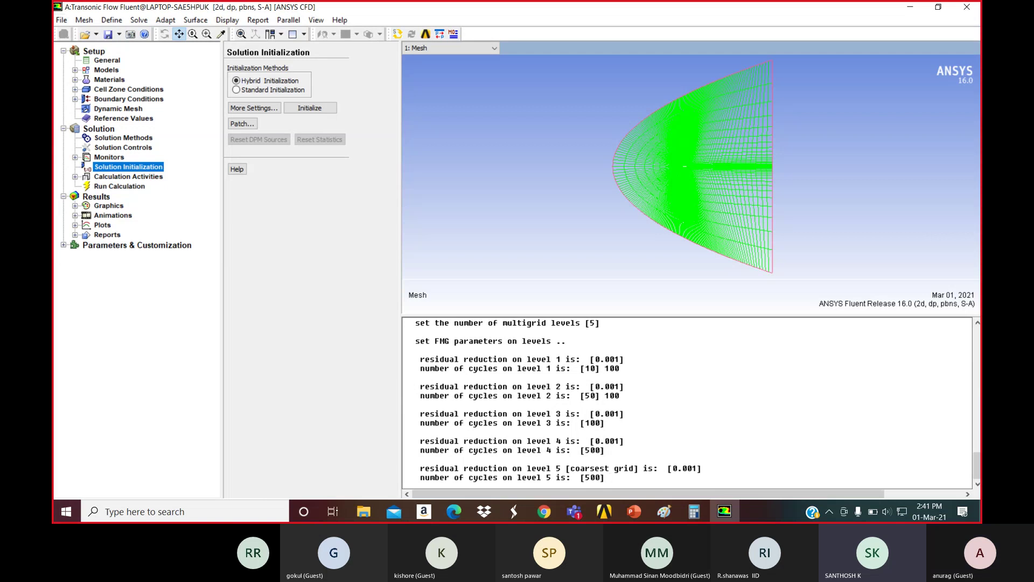
pyautogui.press('Return')
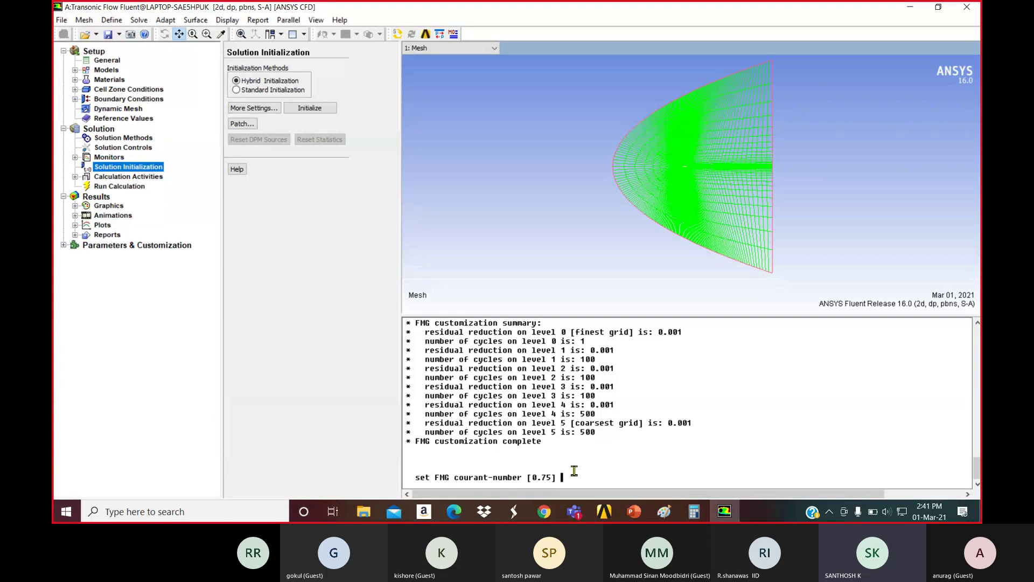
# Keep the FMG Courant number at 0.75 and enable FMG verbose output
pyautogui.press('Return')
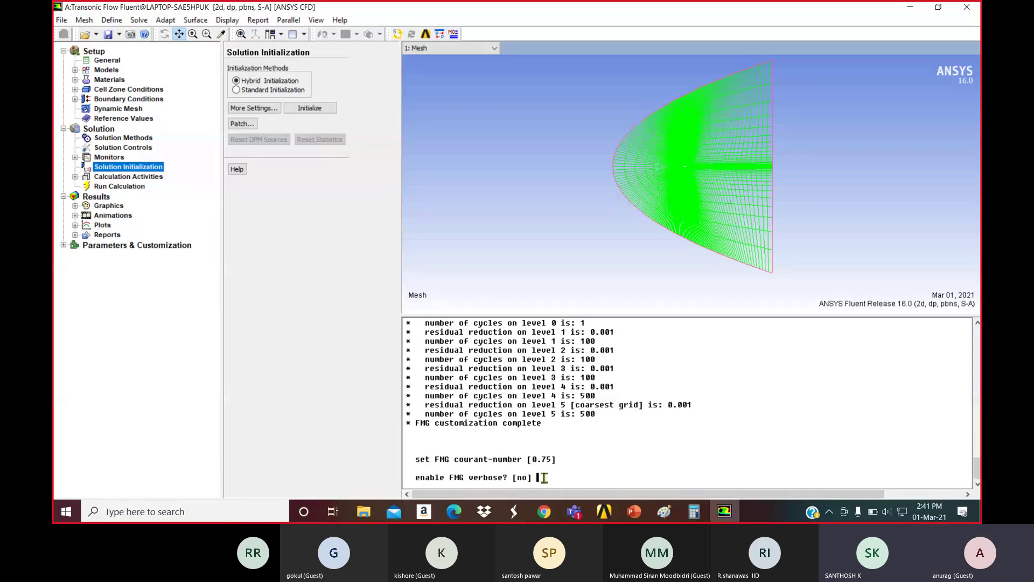
pyautogui.write('yes')
pyautogui.press('Return')
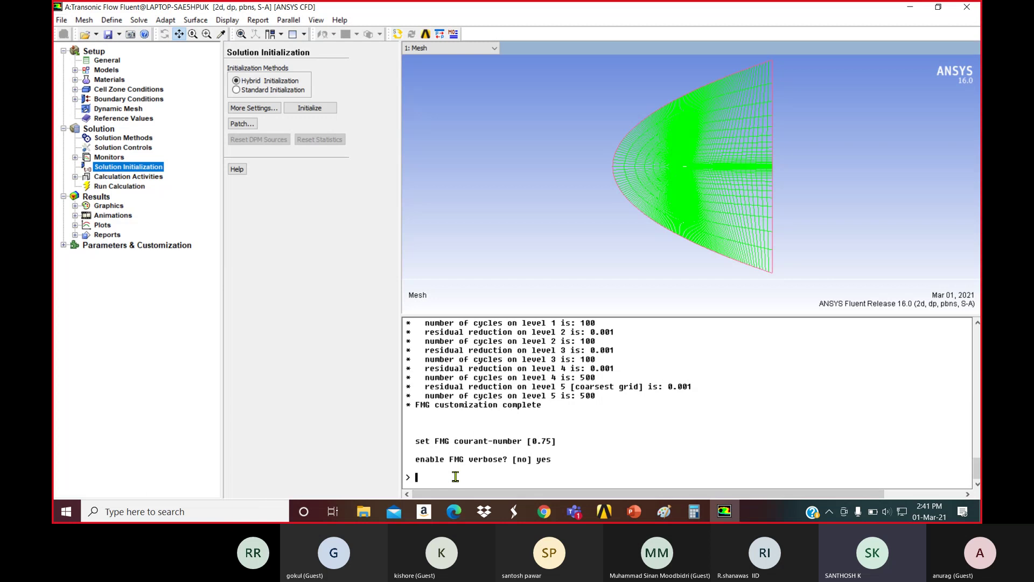
# Run the console command solve/initialize/fmg-initialization and answer yes to enabling FMG initialization
pyautogui.scroll(1, 591, 432)
pyautogui.scroll(-1, 591, 431)
pyautogui.write('sol')
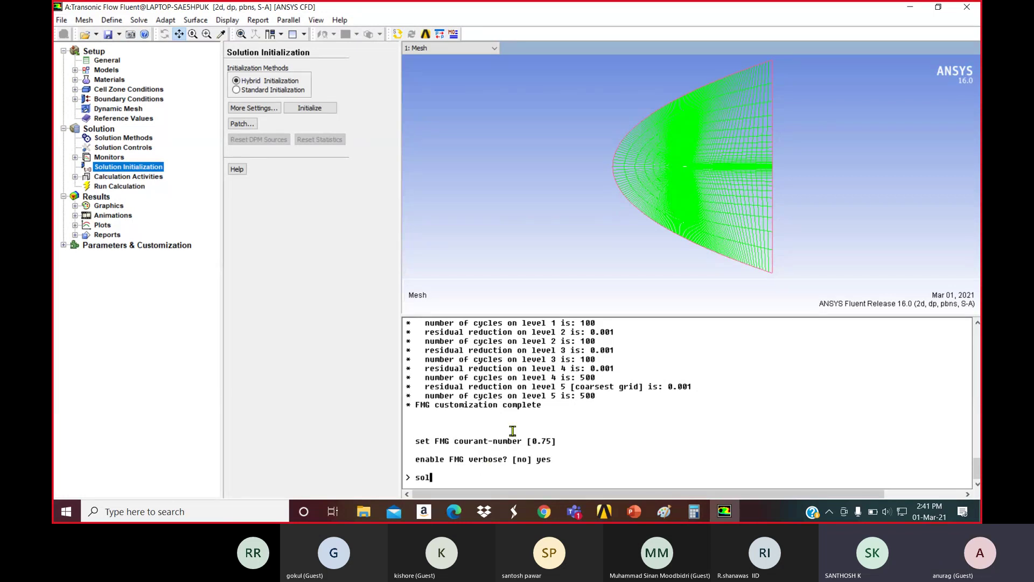
pyautogui.scroll(12, 513, 431)
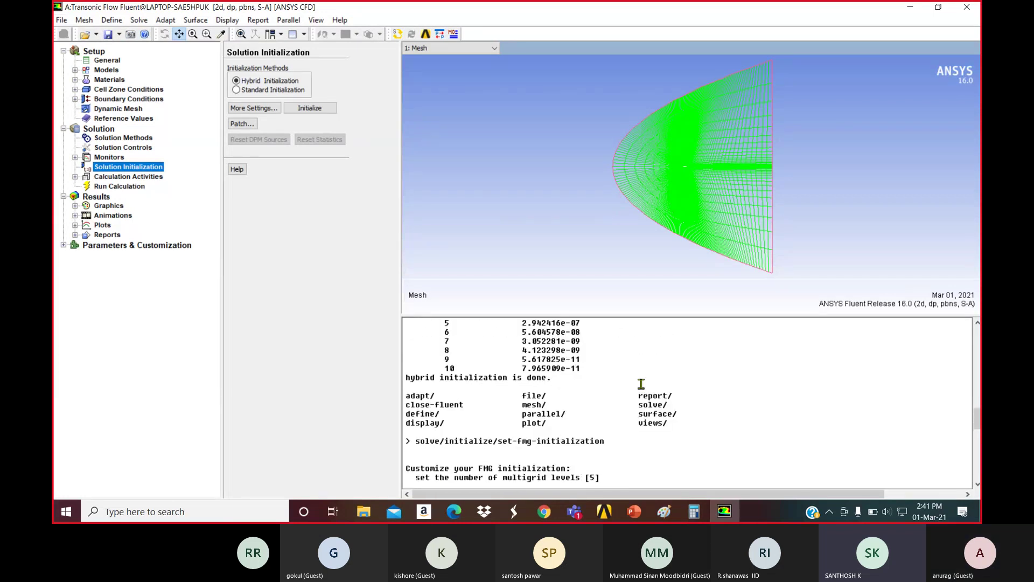
pyautogui.scroll(-1, 641, 384)
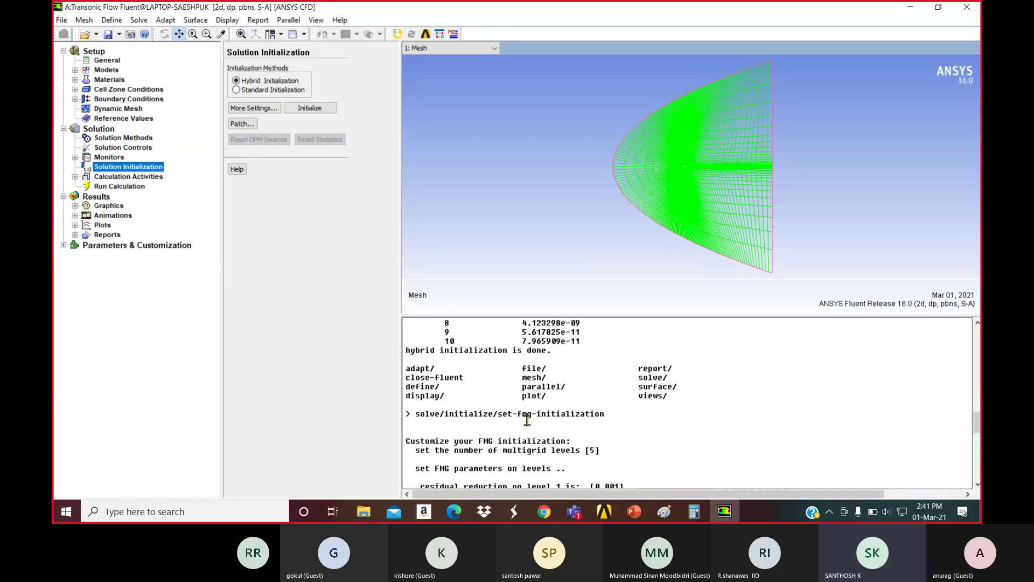
pyautogui.scroll(-10, 918, 415)
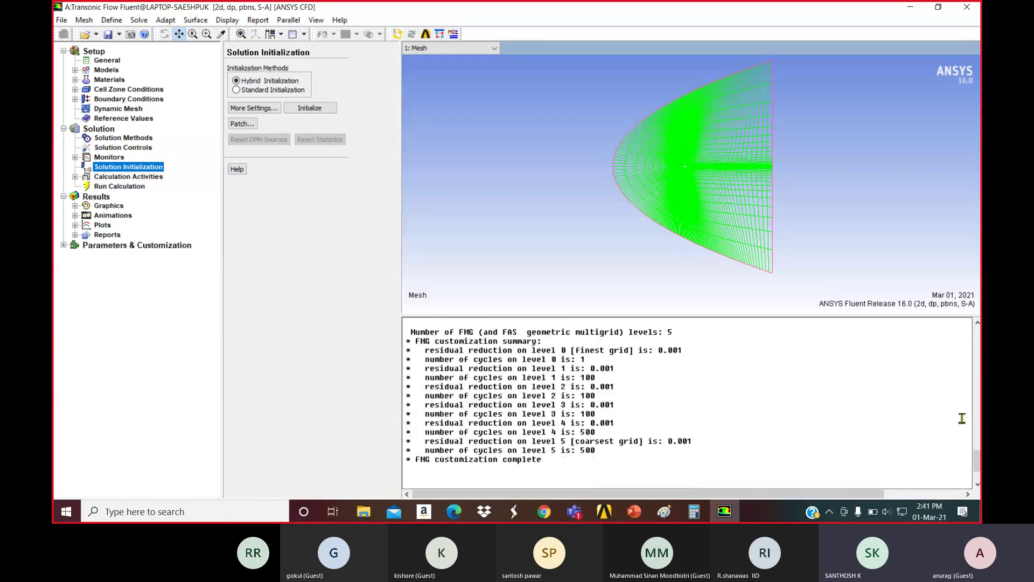
pyautogui.scroll(-2, 962, 418)
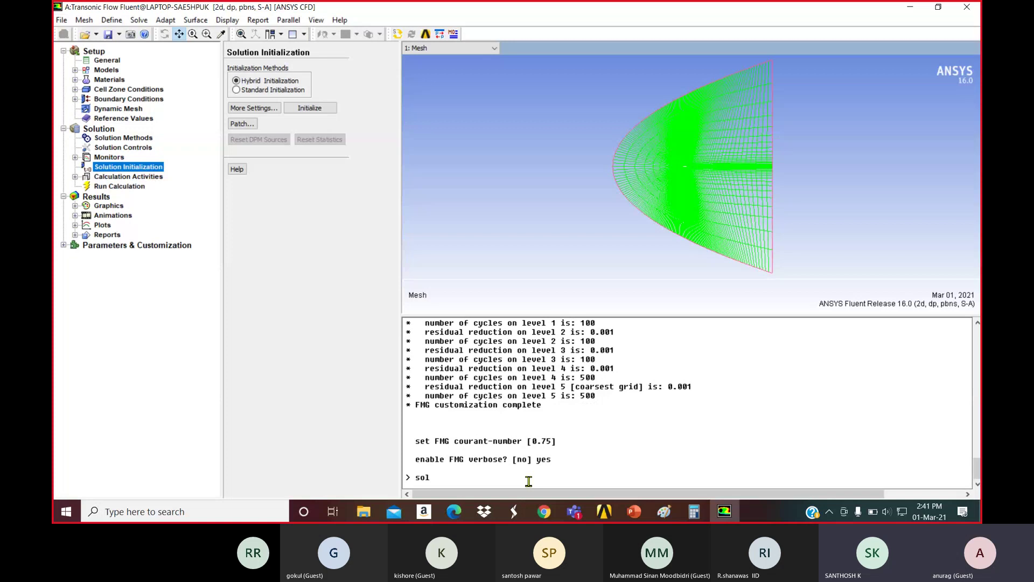
pyautogui.write('ve/initialize/fm')
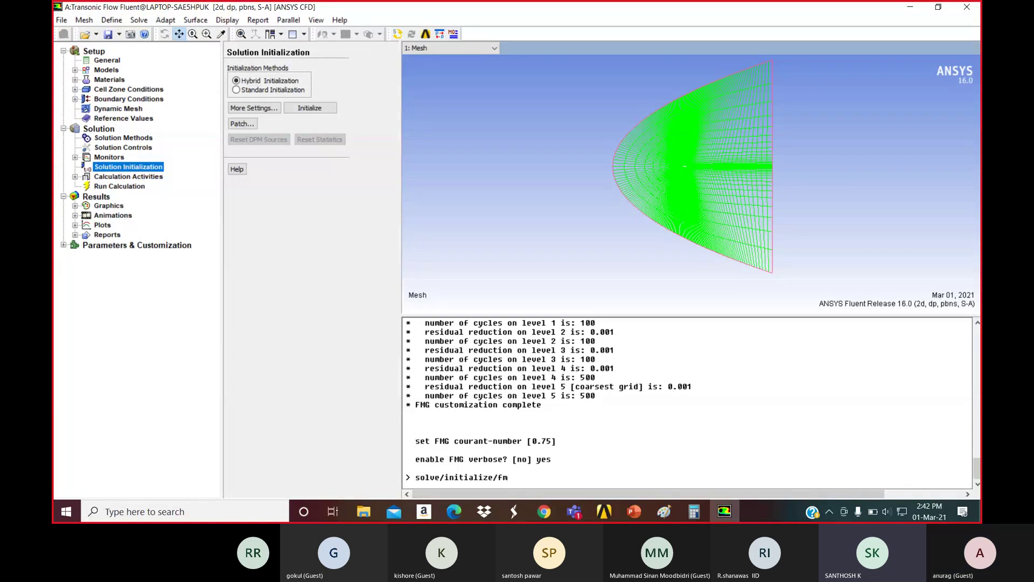
pyautogui.write('g')
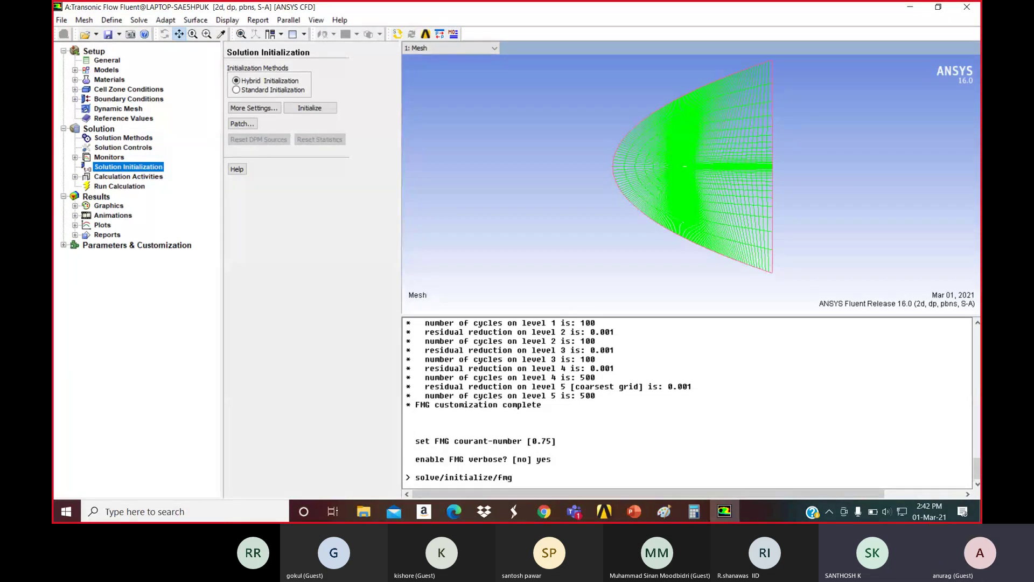
pyautogui.write('-initi')
pyautogui.write('ali')
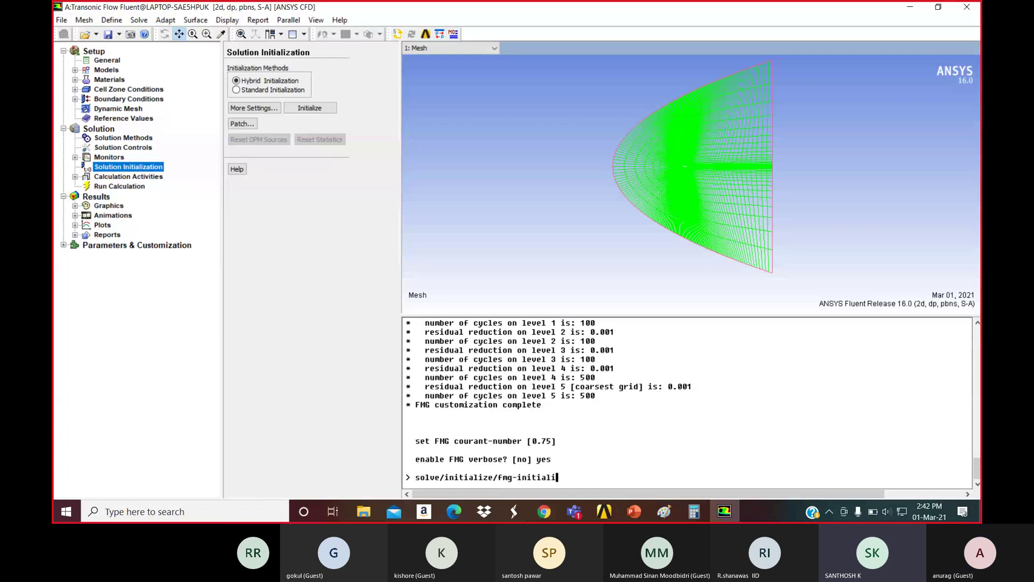
pyautogui.write('zation')
pyautogui.press('Return')
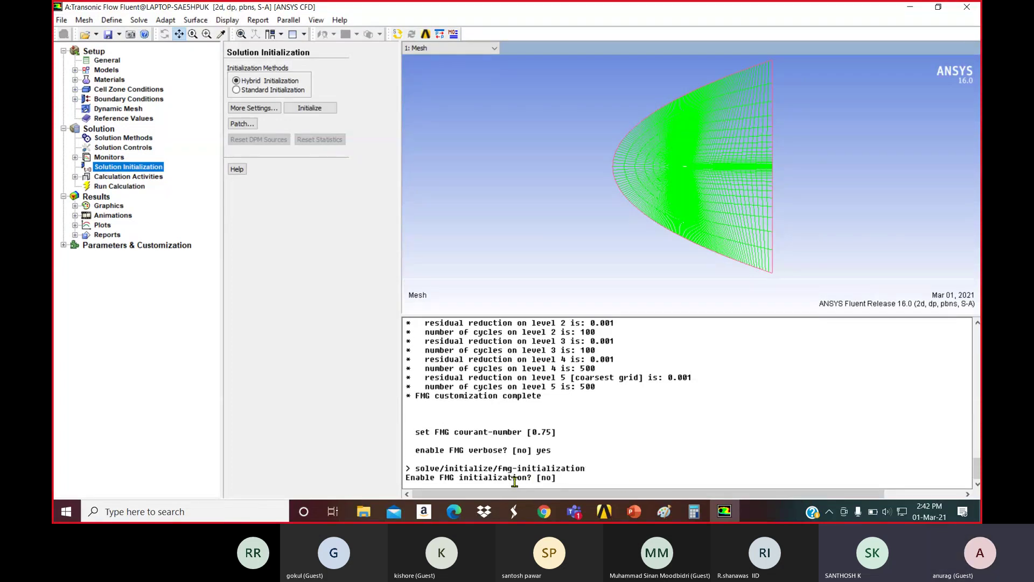
pyautogui.write('yes')
pyautogui.press('Return')
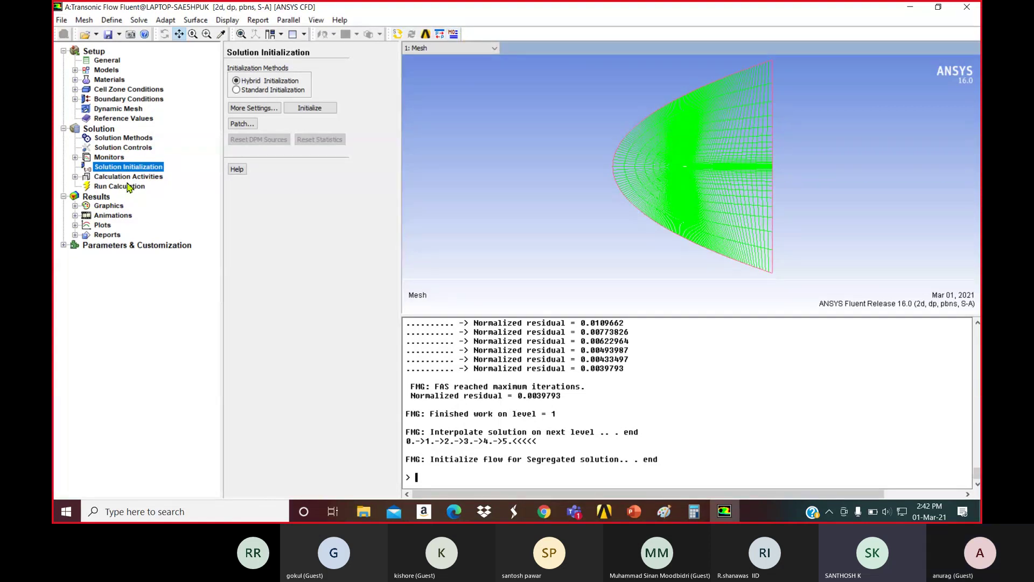
# Compute the reference values from pressure-far-field-1
pyautogui.click(130, 118)
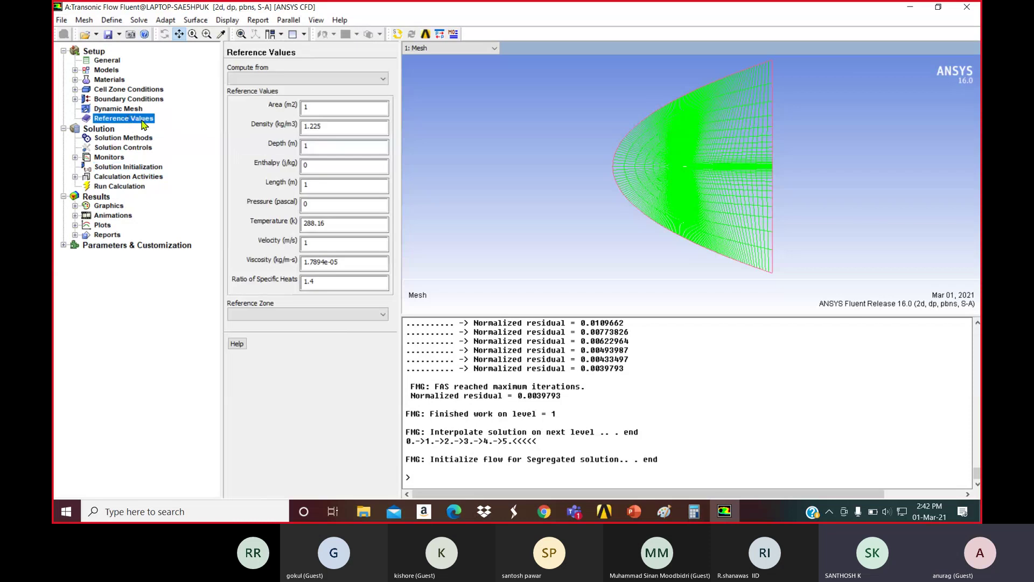
pyautogui.click(280, 79)
pyautogui.click(275, 110)
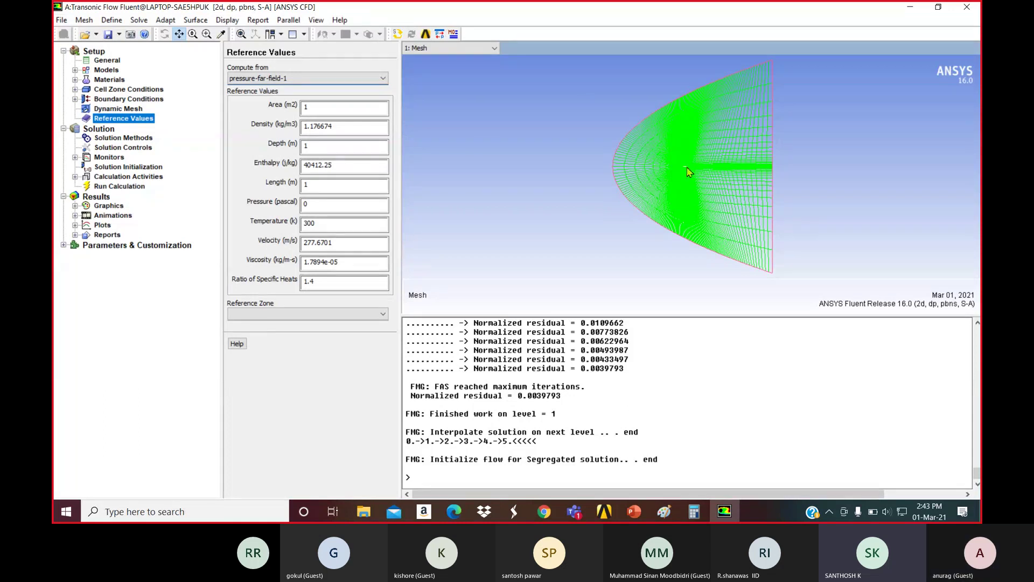
# Start a new drag monitor with console printing, plotting and writing to file enabled
pyautogui.moveTo(677, 167); pyautogui.dragTo(702, 183, button='middle')
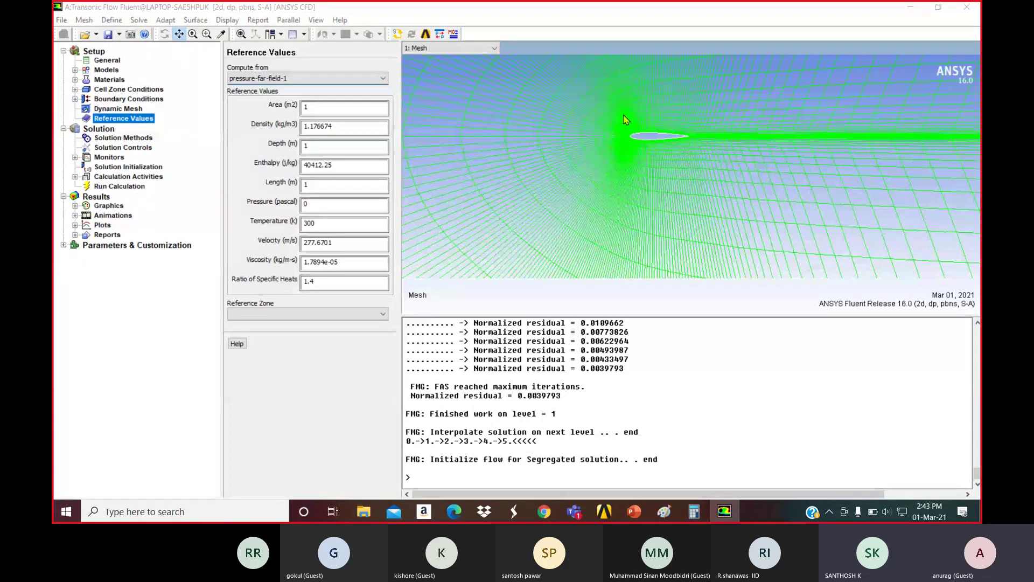
pyautogui.moveTo(624, 114); pyautogui.dragTo(706, 162, button='middle')
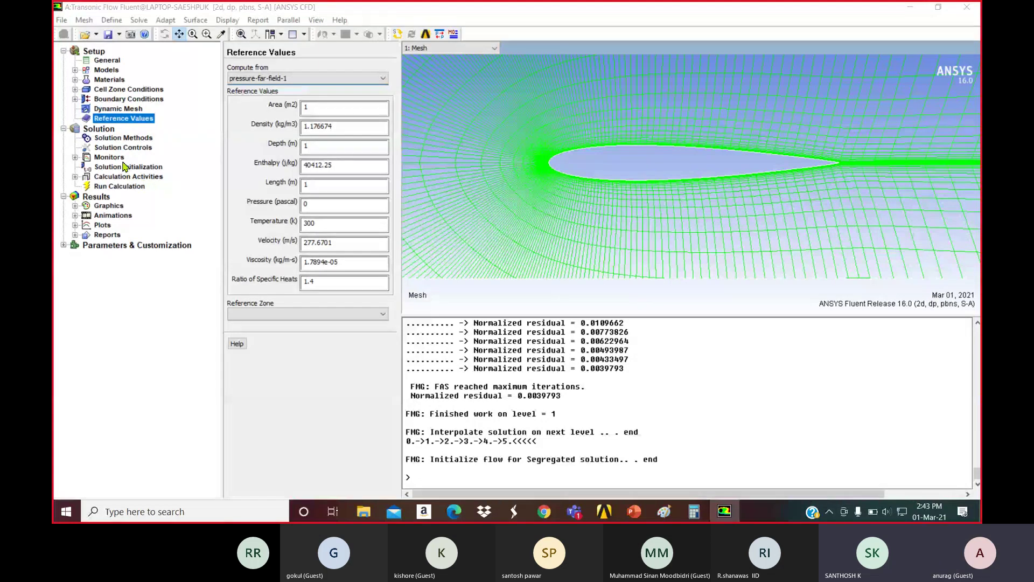
pyautogui.click(111, 157)
pyautogui.click(255, 135)
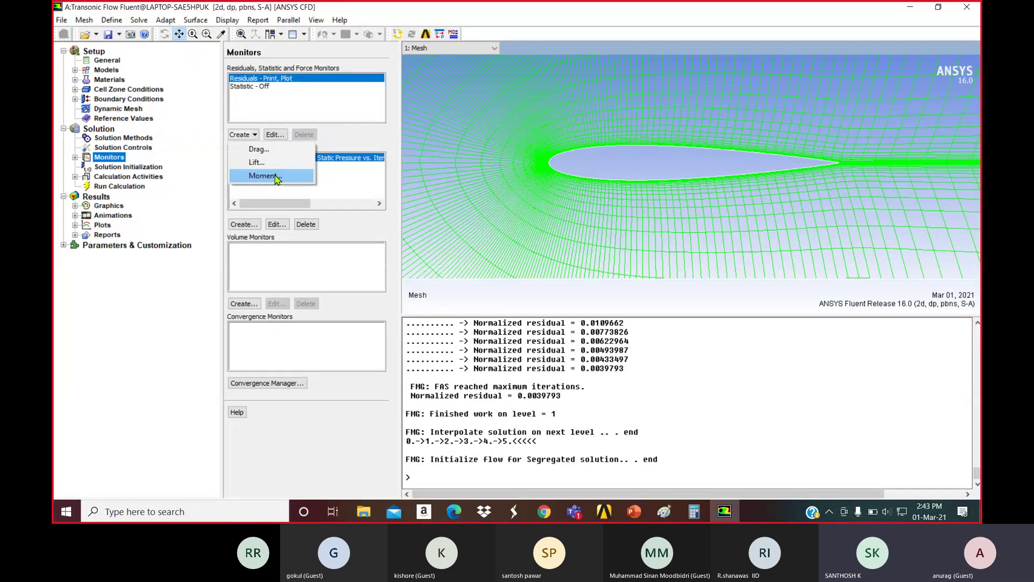
pyautogui.click(272, 152)
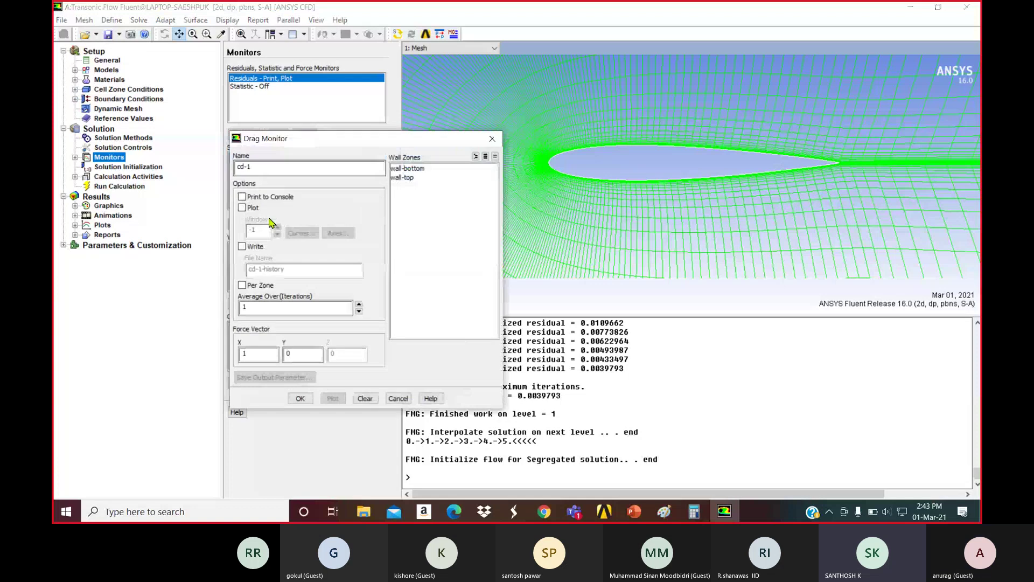
pyautogui.click(242, 208)
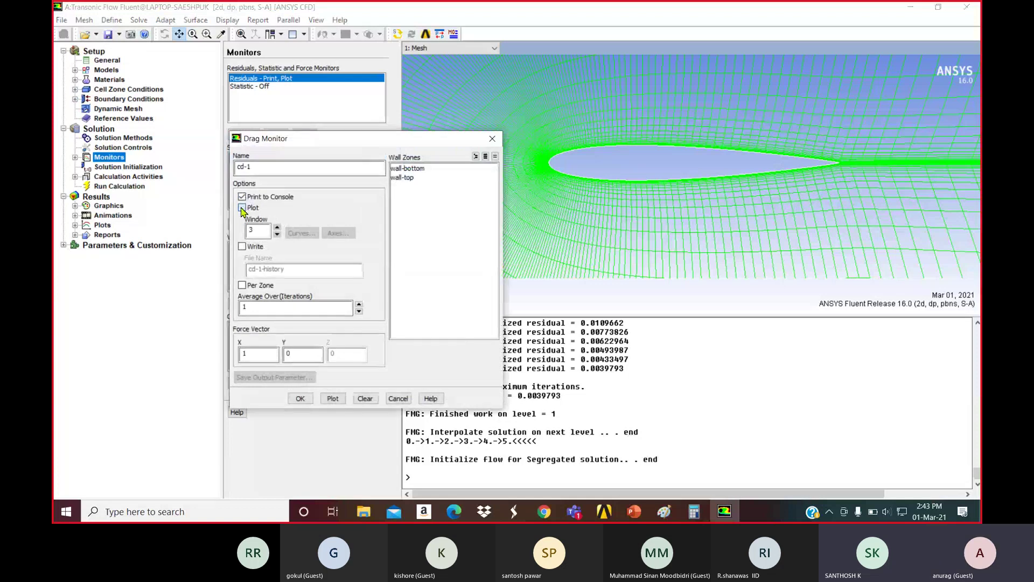
pyautogui.click(242, 246)
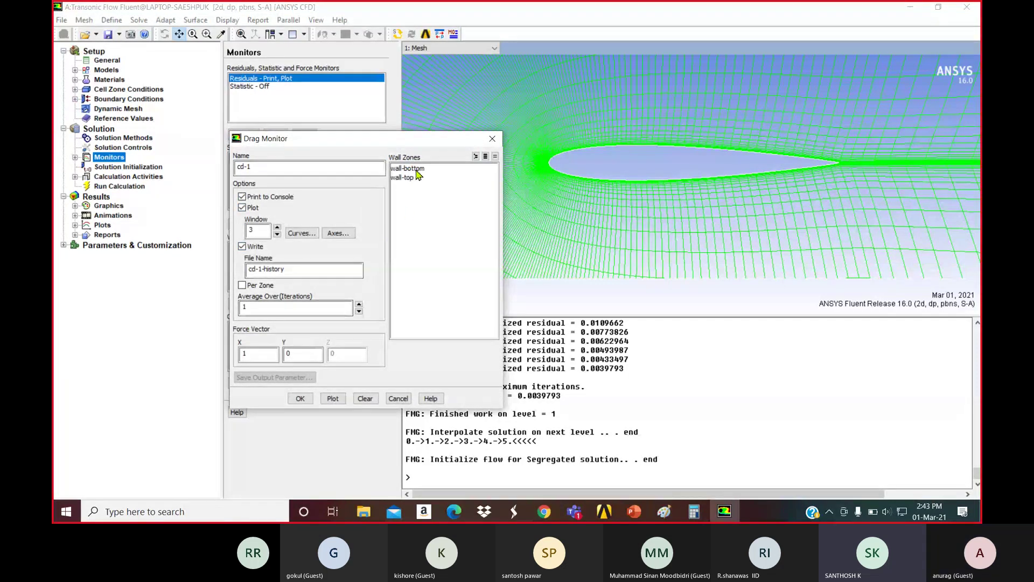
# Assign wall-bottom and wall-top to the drag monitor and set its force vector to X 0.9976, Y 0.06976
pyautogui.moveTo(408, 168); pyautogui.dragTo(408, 178)
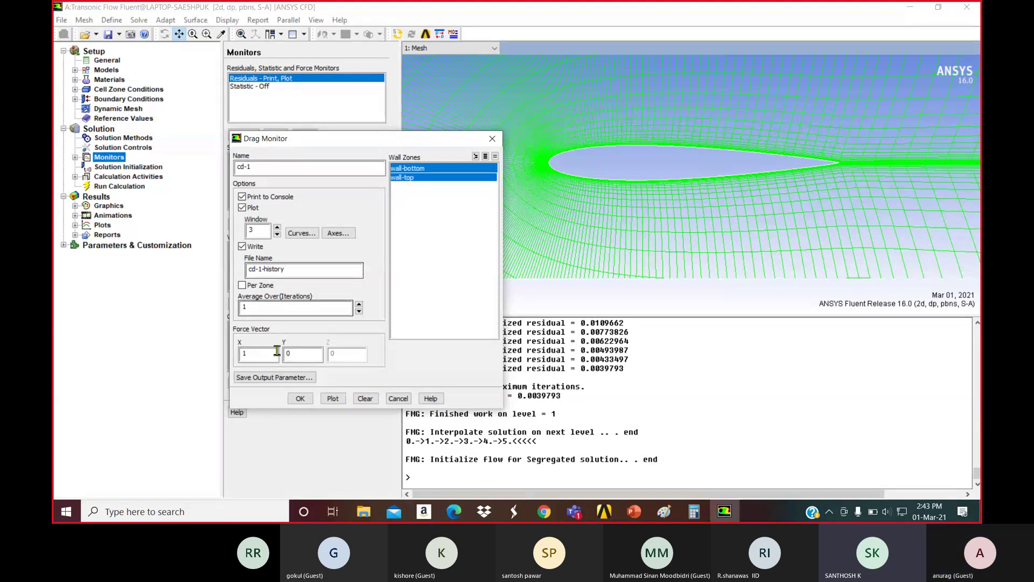
pyautogui.doubleClick(254, 356)
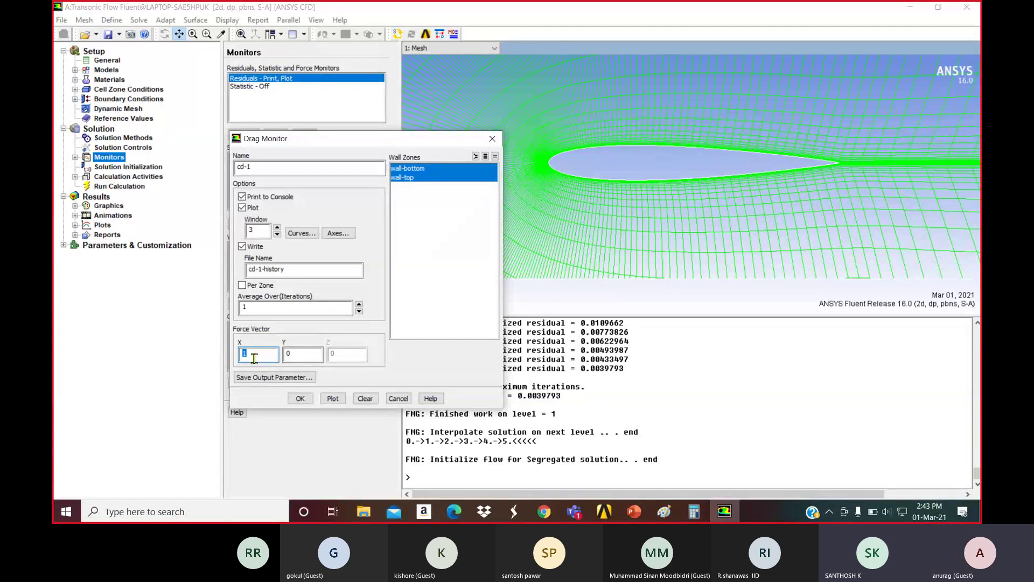
pyautogui.write('0.9976')
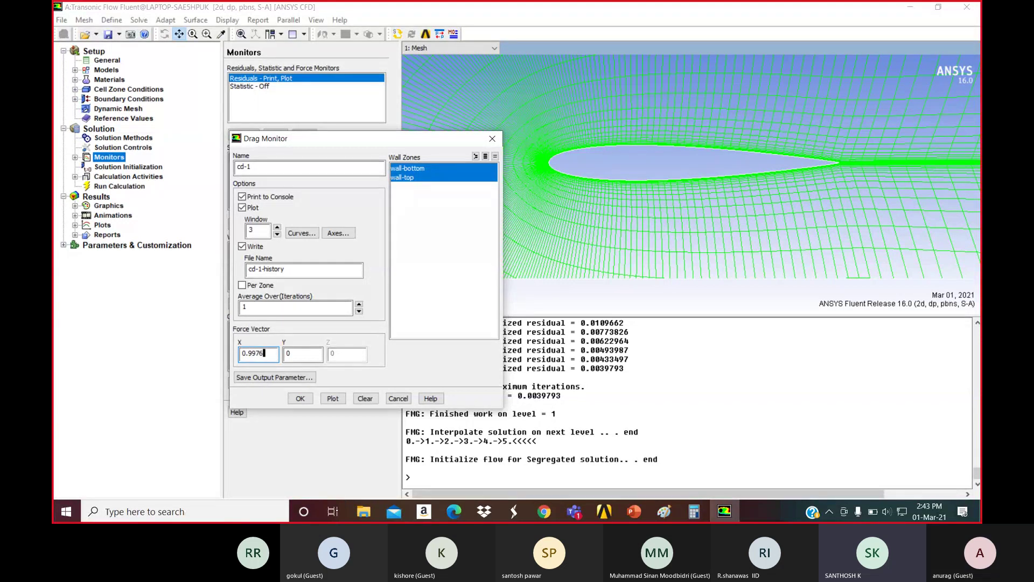
pyautogui.press('Tab')
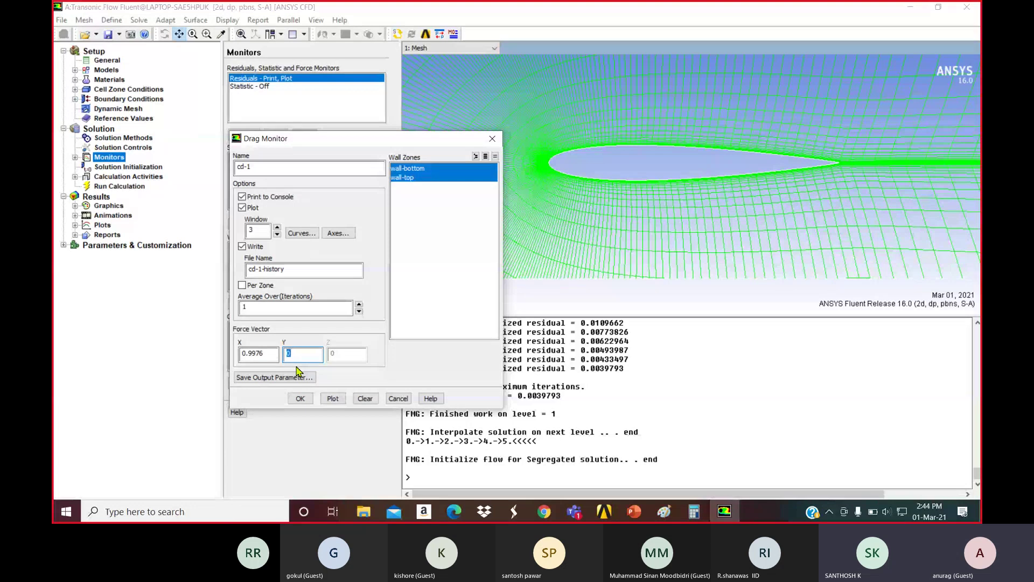
pyautogui.write('0.')
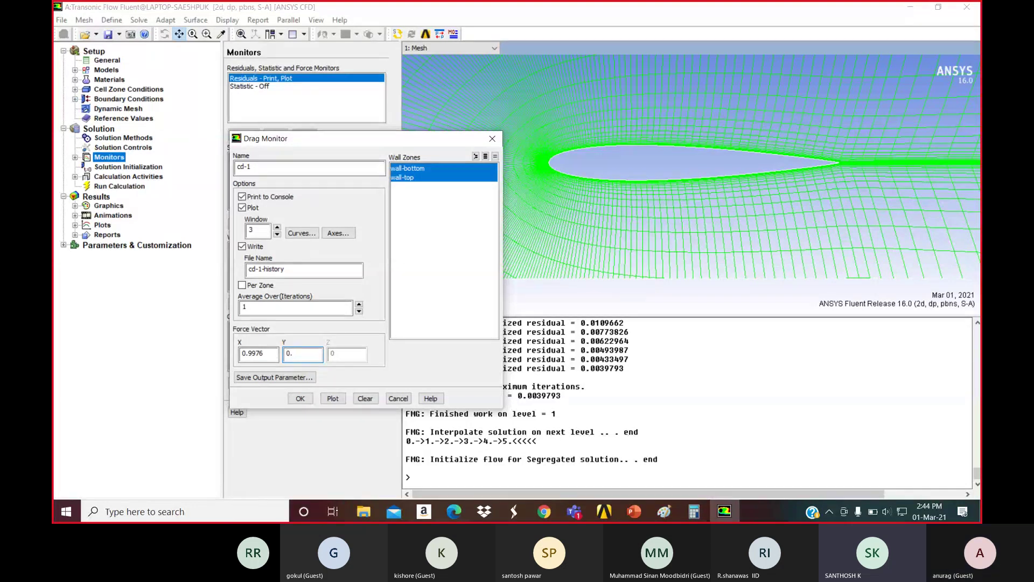
pyautogui.write('06976')
pyautogui.click(300, 399)
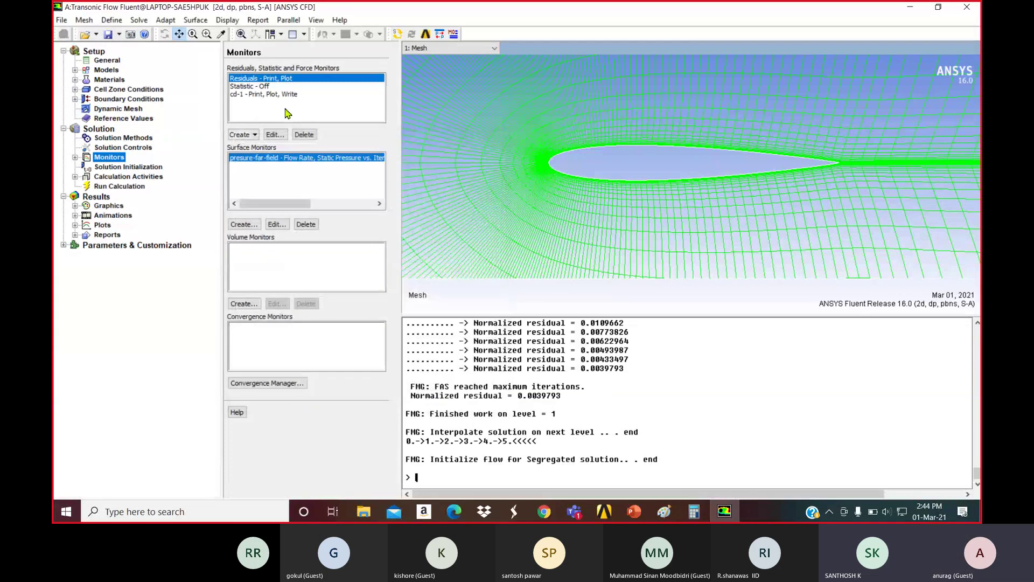
# Start a new lift monitor on wall-bottom and wall-top with console printing and plotting enabled
pyautogui.click(244, 134)
pyautogui.click(256, 164)
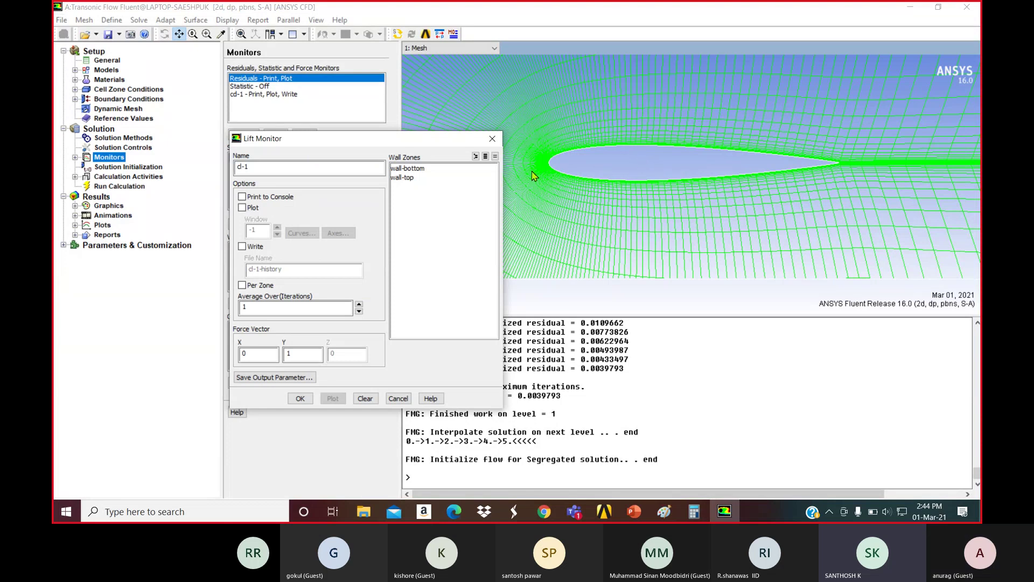
pyautogui.click(242, 196)
pyautogui.click(242, 208)
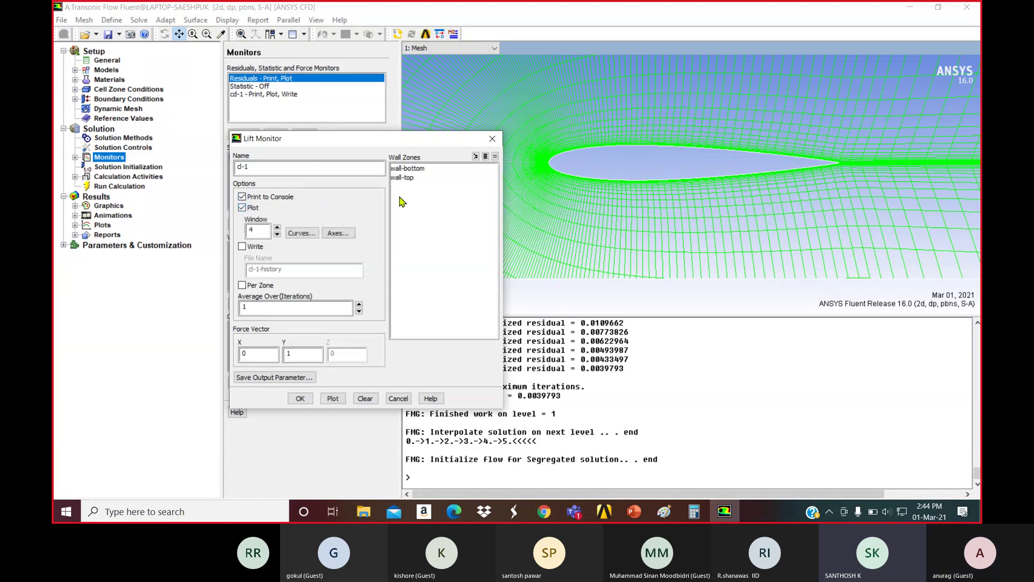
pyautogui.click(418, 169)
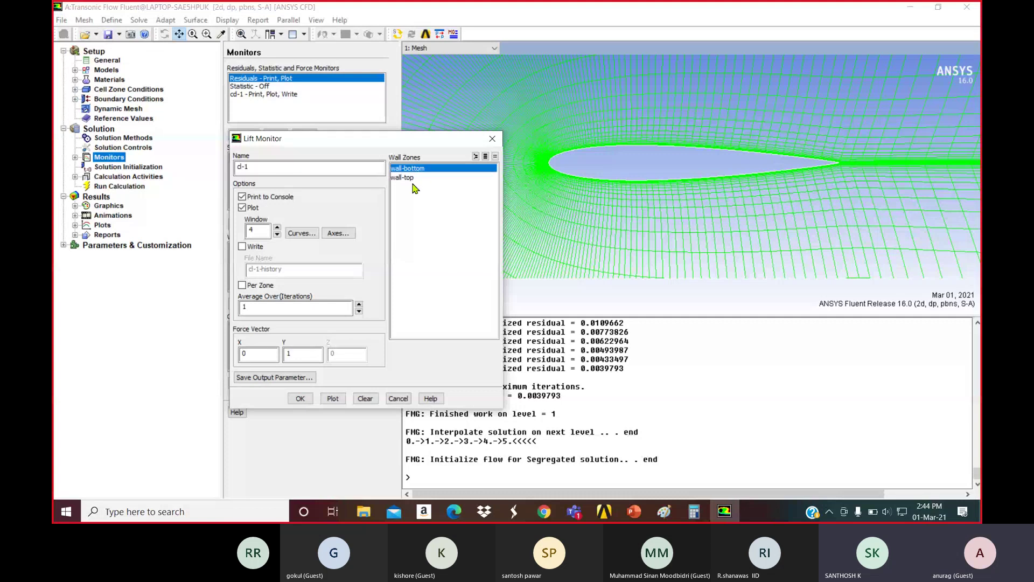
pyautogui.click(414, 178)
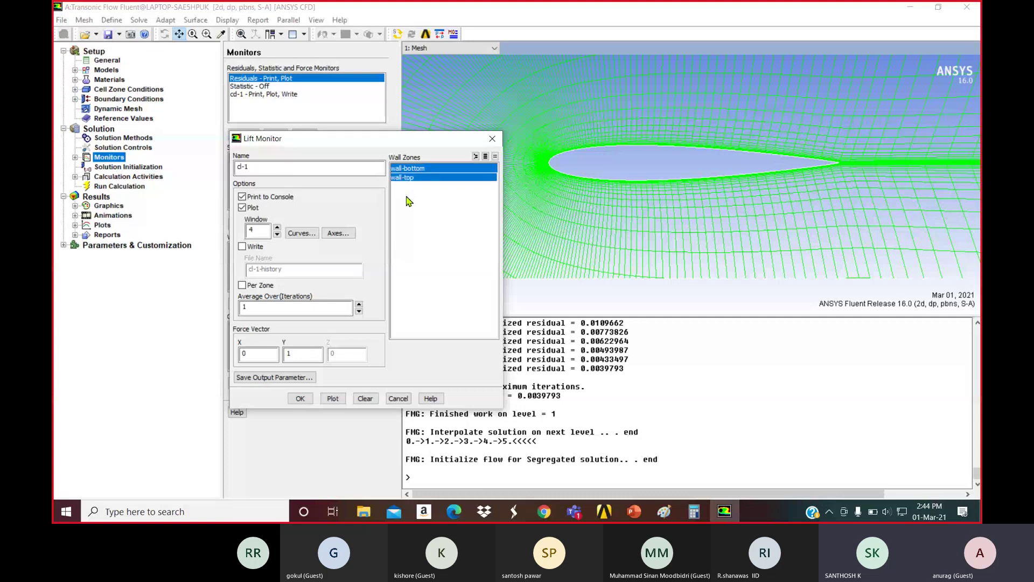
# Set the lift monitor's force vector to X 0.069, Y 0.9976 and accept the monitor
pyautogui.doubleClick(253, 356)
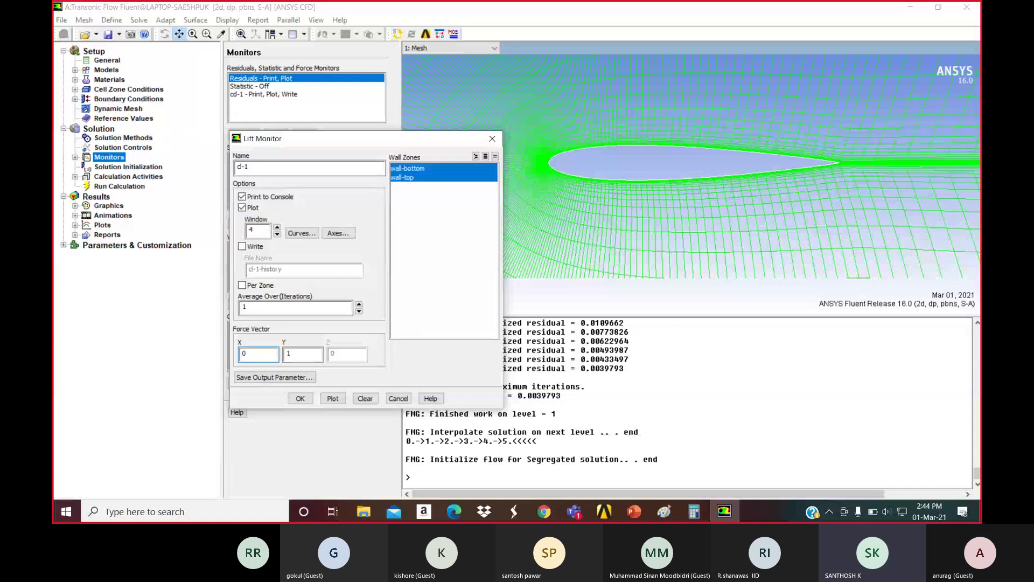
pyautogui.write('0.069')
pyautogui.click(286, 353)
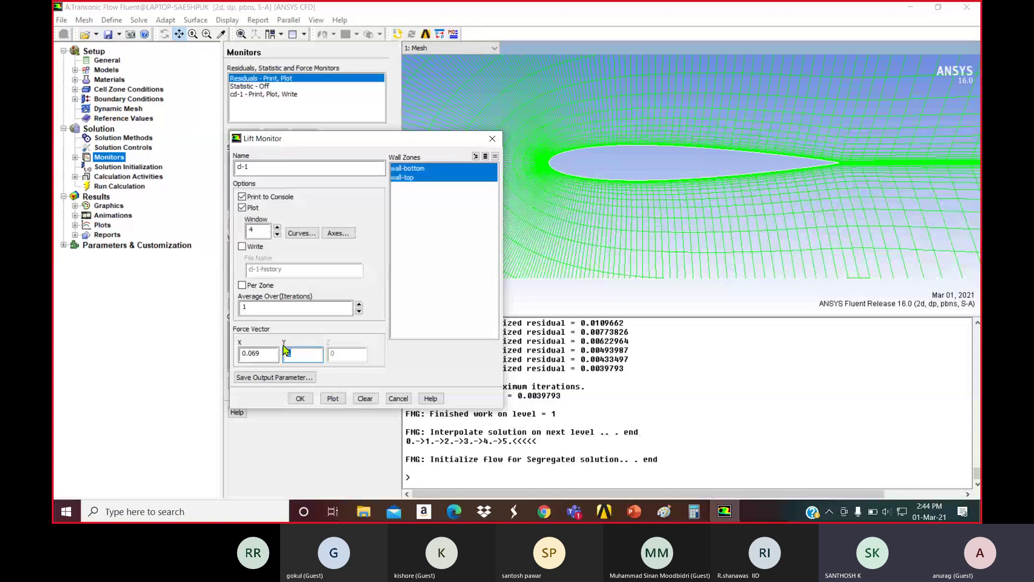
pyautogui.write('0.9976')
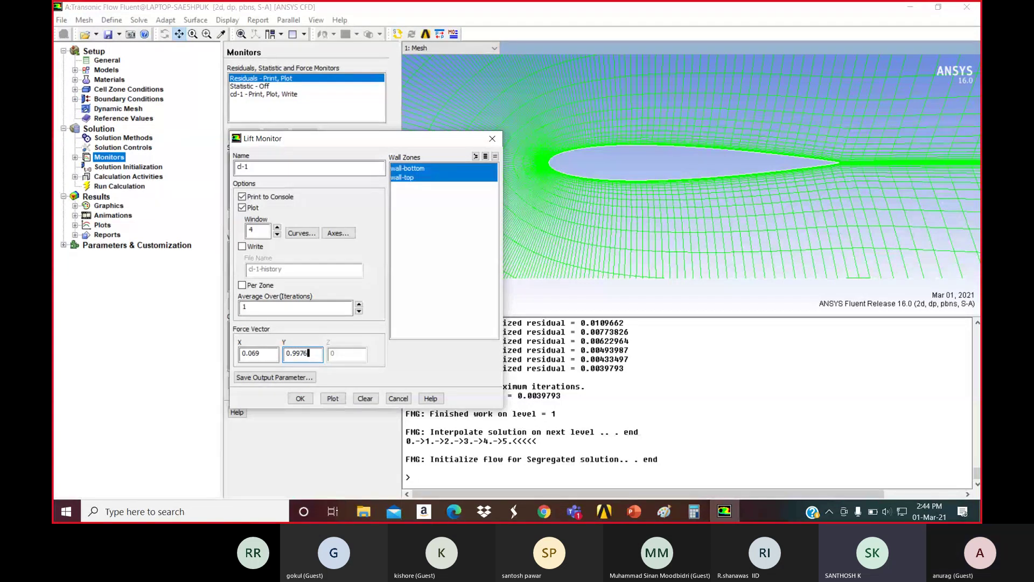
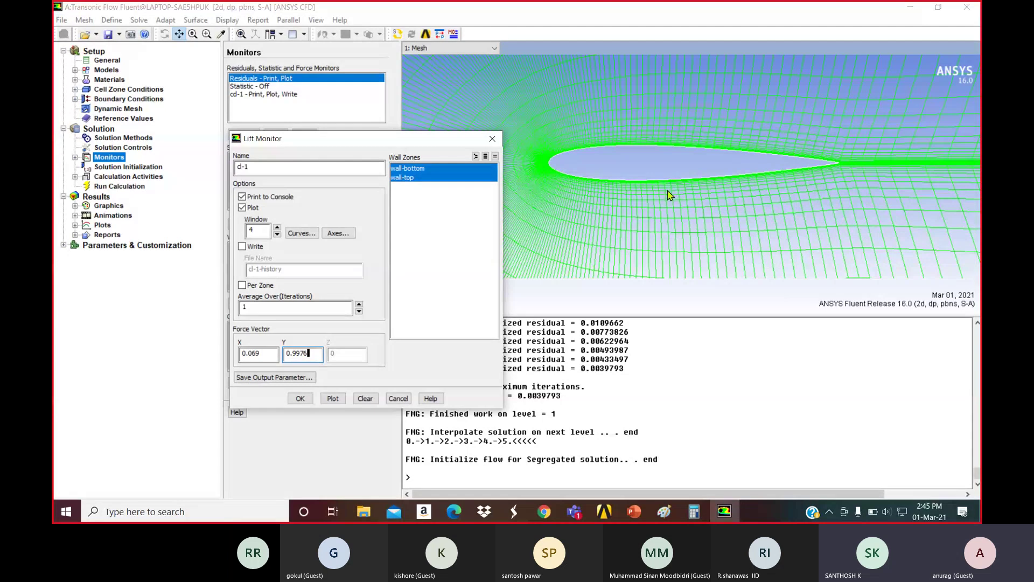
pyautogui.click(300, 400)
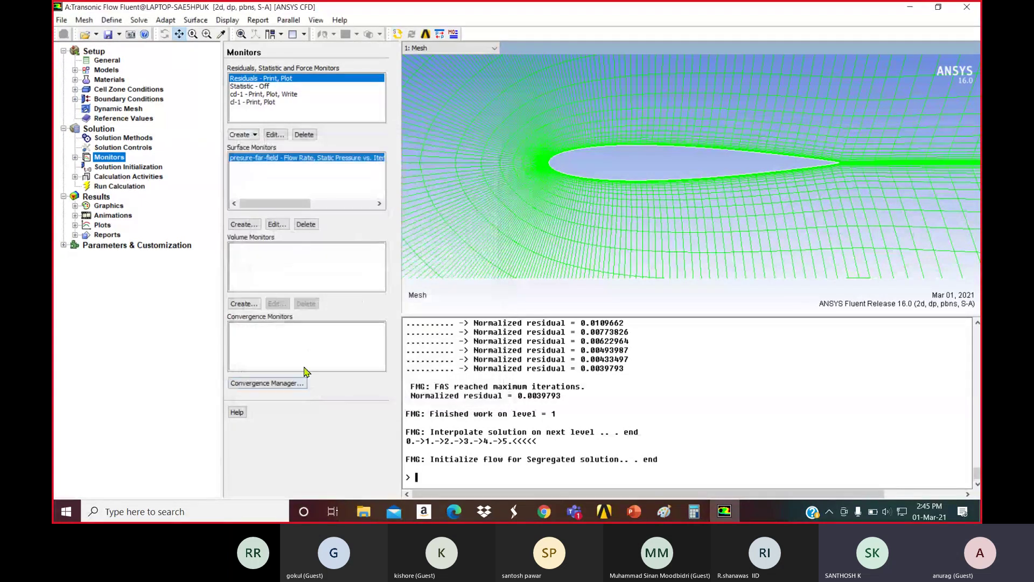
# Start a new moment monitor on both wall zones with console printing, plotting and writing to file enabled
pyautogui.click(256, 137)
pyautogui.click(265, 176)
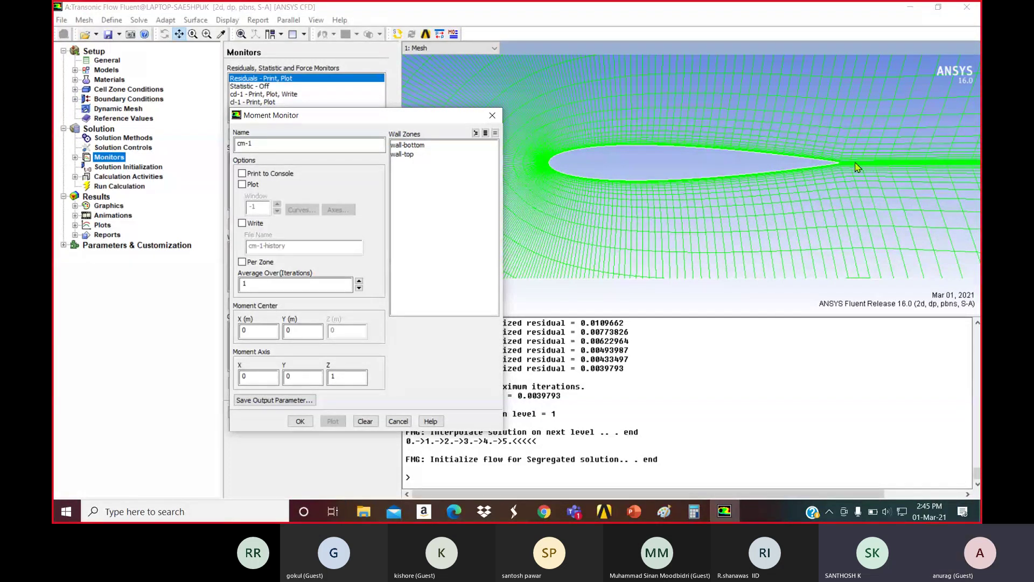
pyautogui.moveTo(414, 155); pyautogui.dragTo(412, 148)
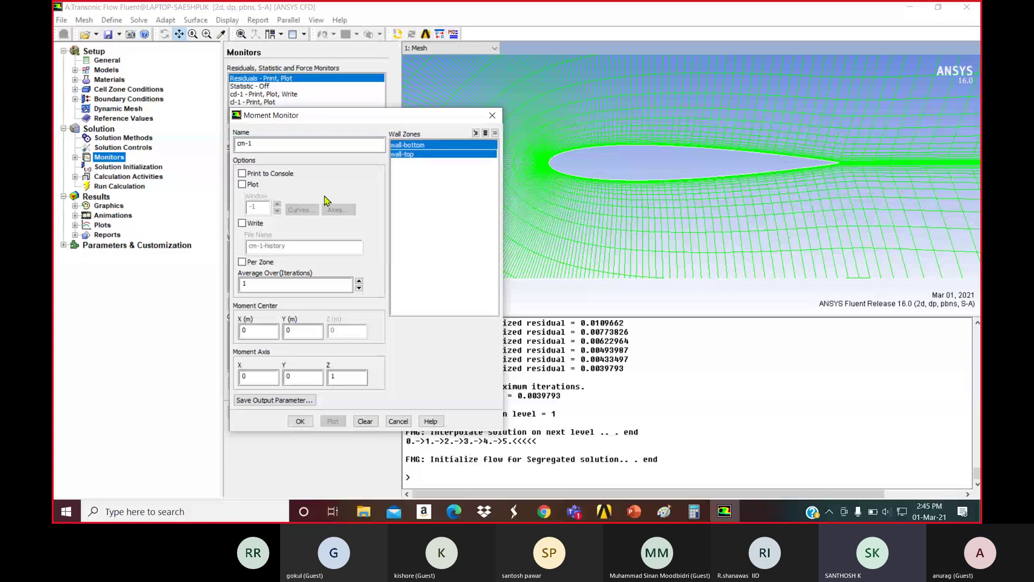
pyautogui.click(242, 172)
pyautogui.click(242, 185)
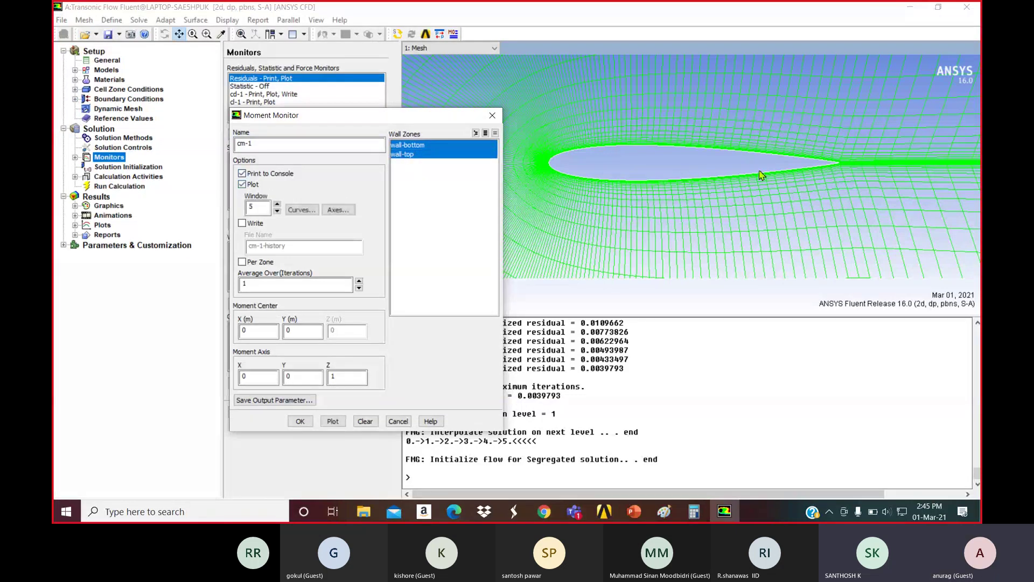
pyautogui.click(242, 223)
# Set the moment monitor's center to X 0.25 m and accept the monitor
pyautogui.click(288, 332)
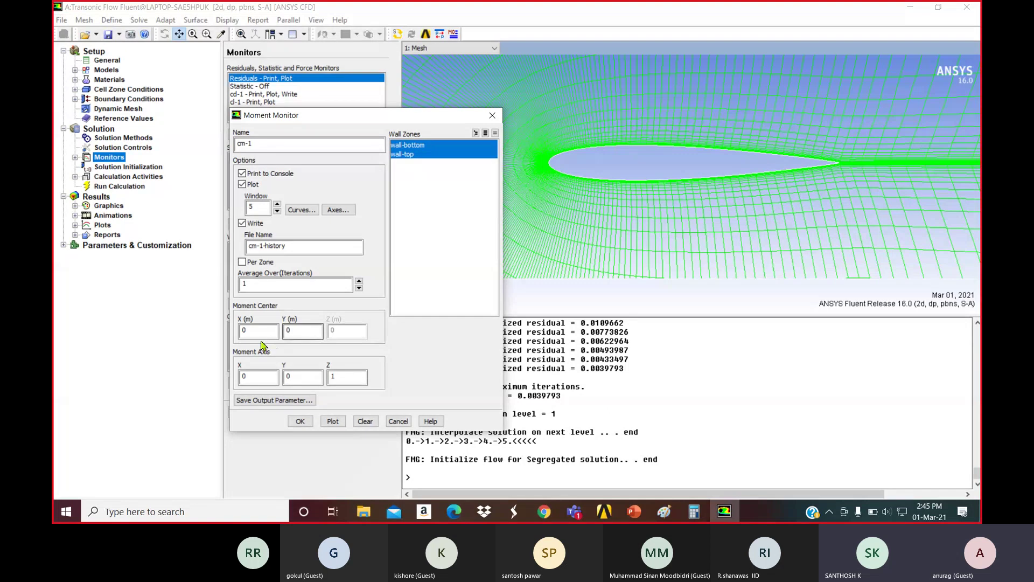
pyautogui.moveTo(248, 331); pyautogui.dragTo(232, 333)
pyautogui.write('0.25')
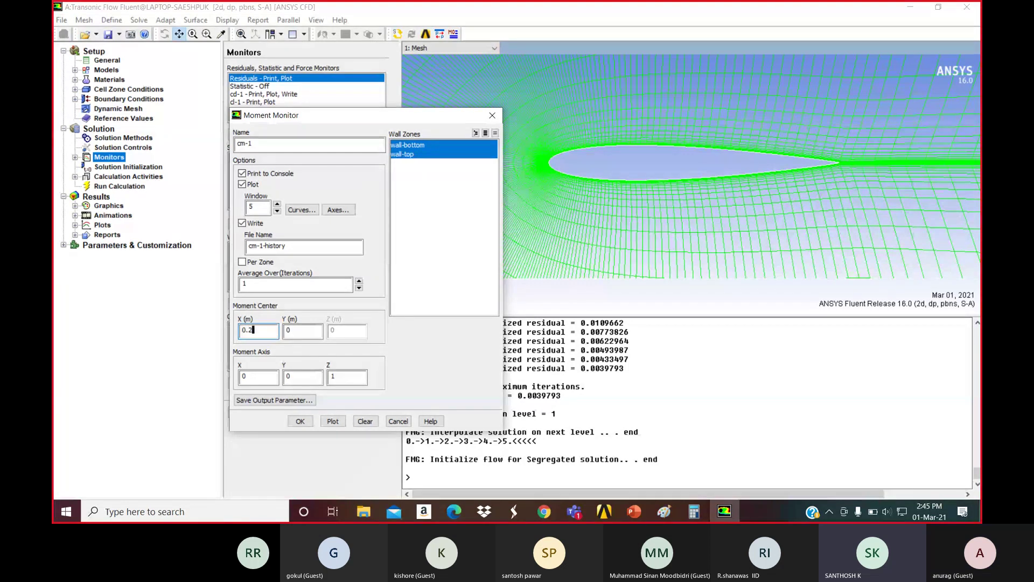
pyautogui.click(300, 422)
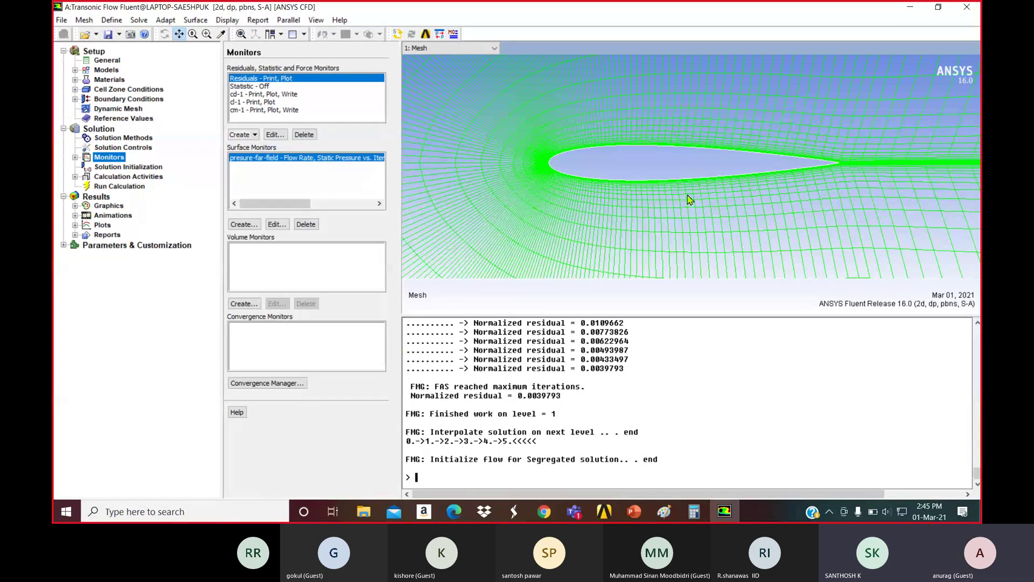
# Start a new point surface named by-cordinate
pyautogui.moveTo(592, 127); pyautogui.dragTo(637, 171, button='middle')
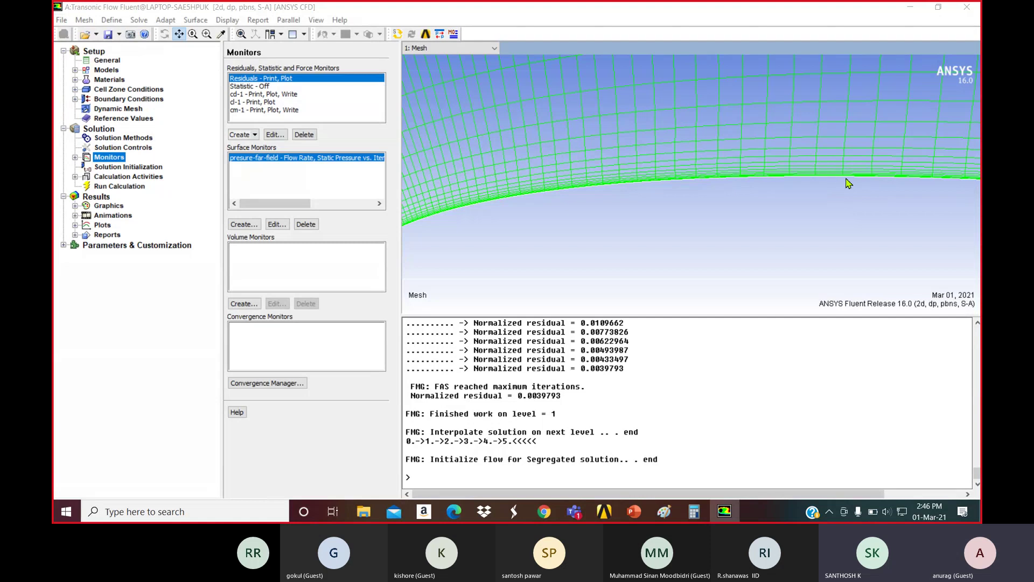
pyautogui.click(198, 20)
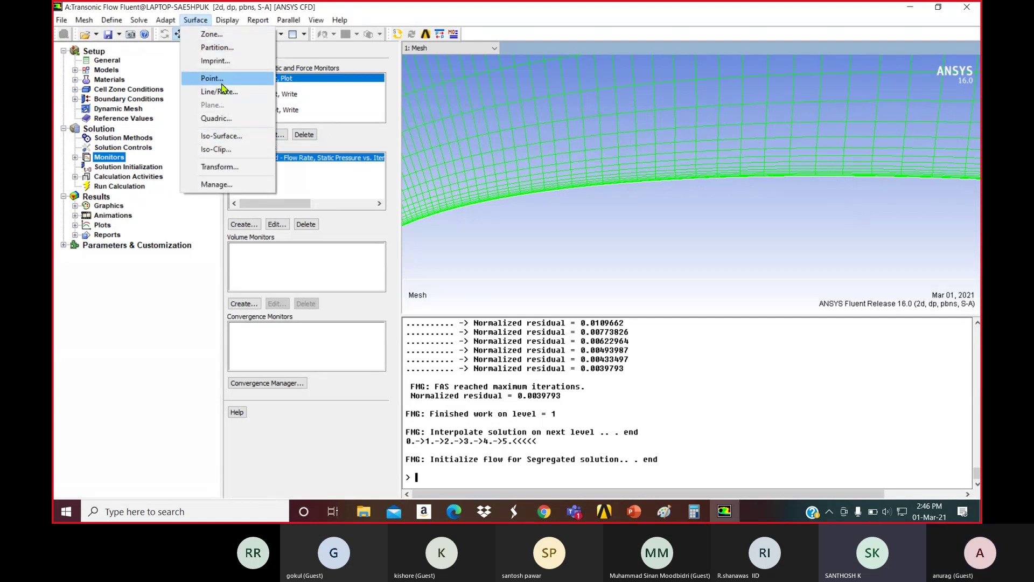
pyautogui.click(218, 80)
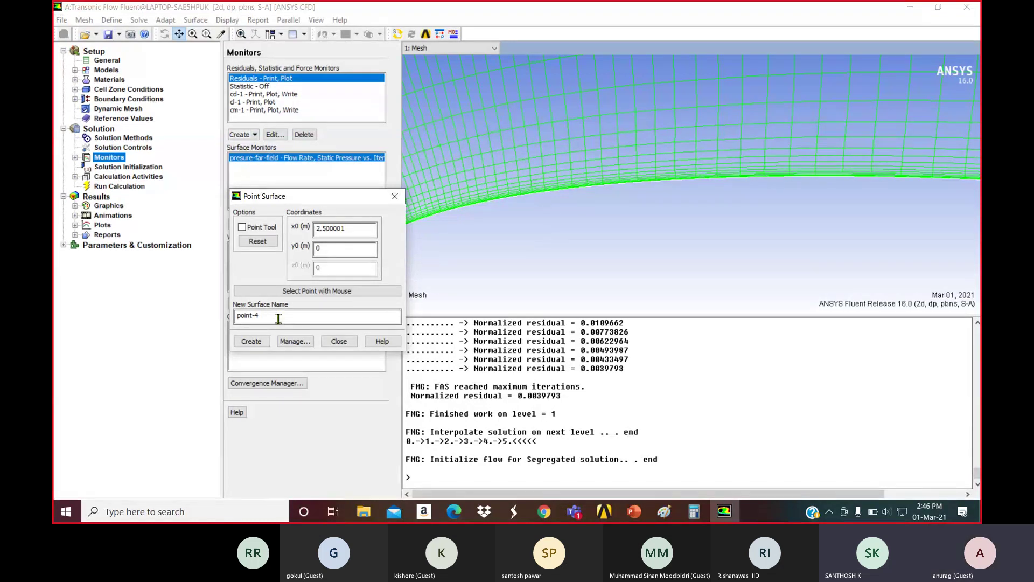
pyautogui.moveTo(278, 319); pyautogui.dragTo(235, 316)
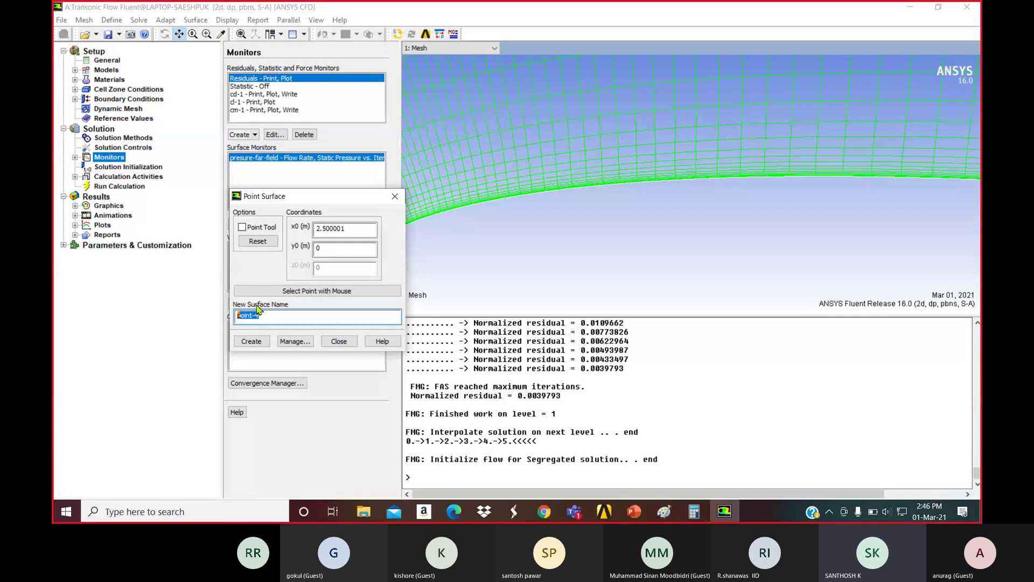
pyautogui.write('b')
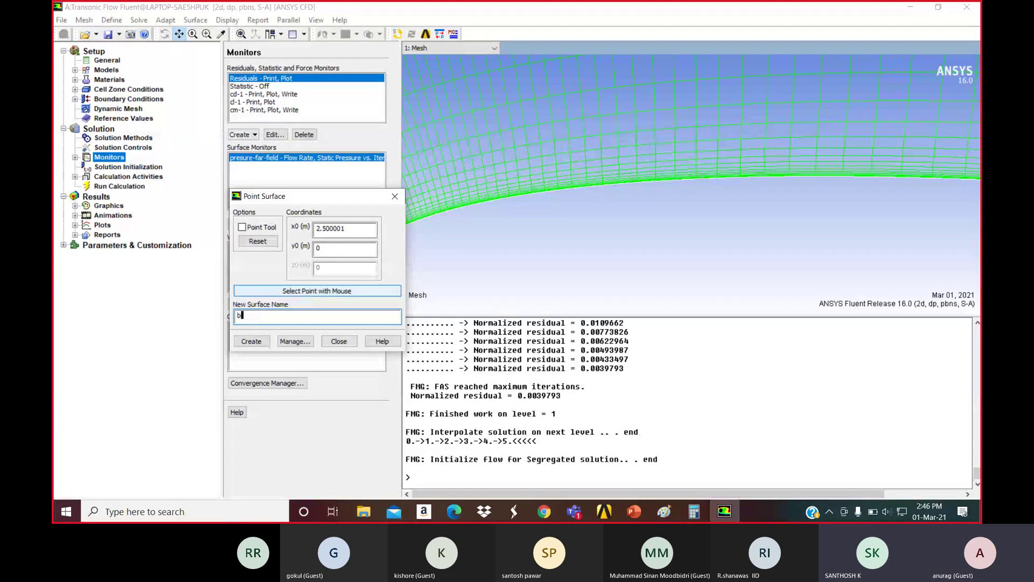
pyautogui.write('y-cordinate')
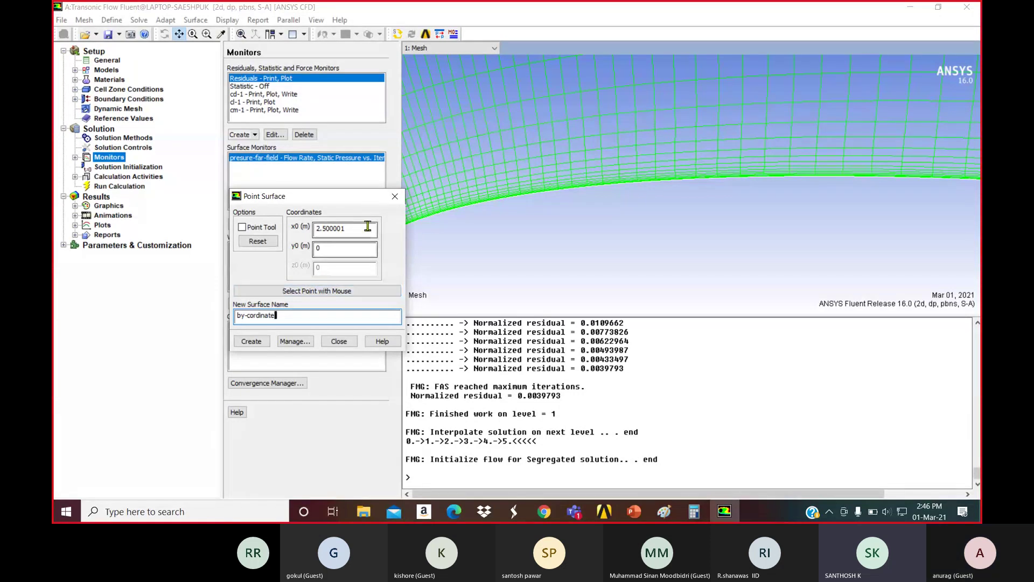
# Set the point surface's coordinates to x0 0.53 m and y0 0.051 m and create it
pyautogui.doubleClick(340, 229)
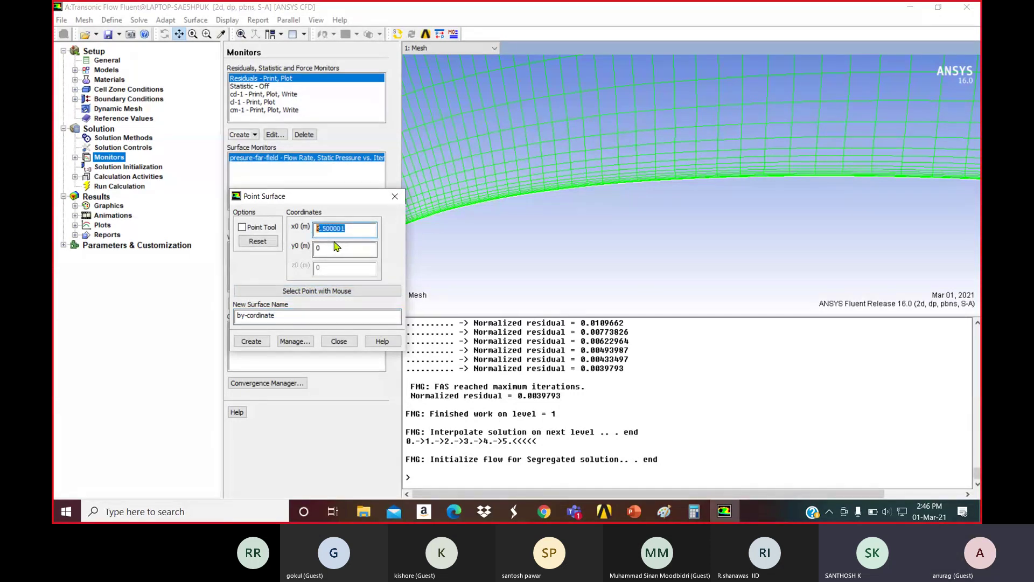
pyautogui.write('0.53')
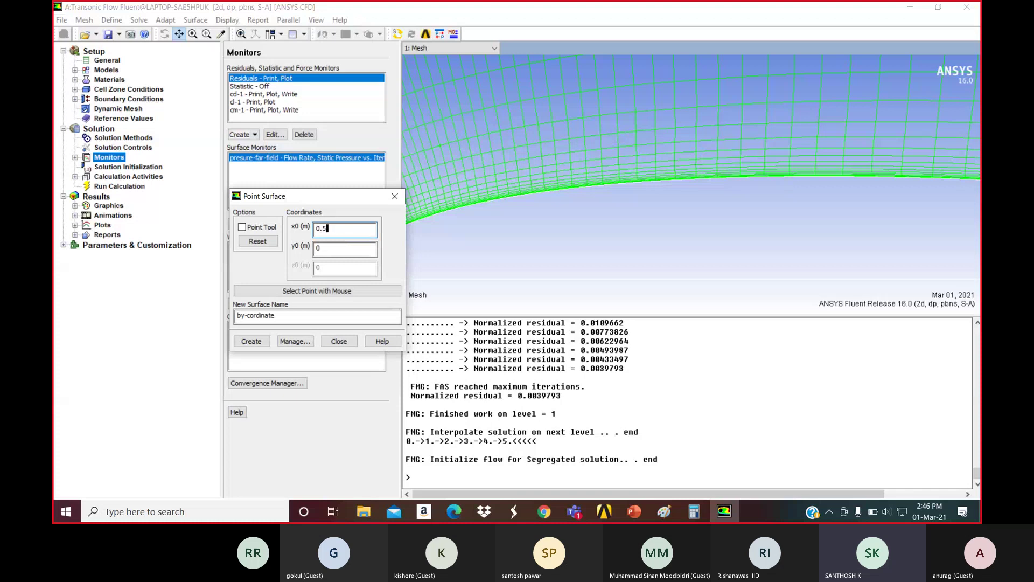
pyautogui.click(345, 248)
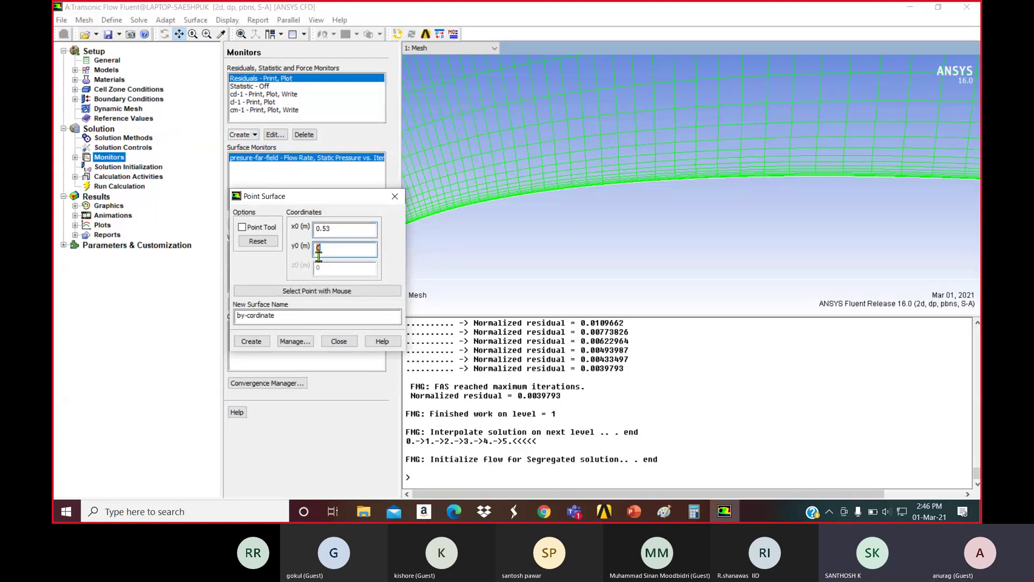
pyautogui.write('.051')
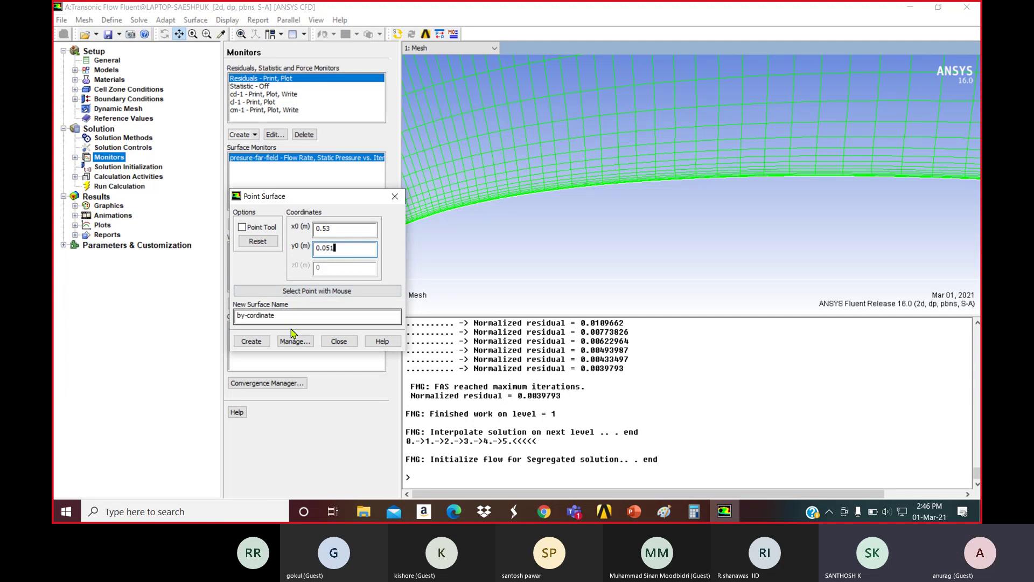
pyautogui.click(251, 341)
pyautogui.click(258, 342)
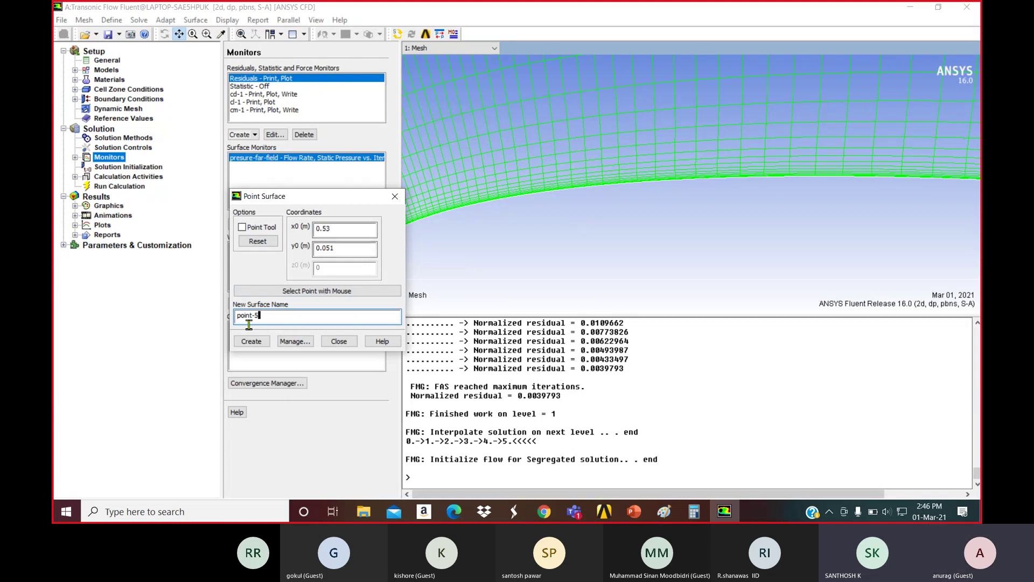
# Name the new point surface by-manual-click and pick its location in the mesh above the airfoil, about x0 0.168 m and y0 0.089 m
pyautogui.moveTo(255, 319); pyautogui.dragTo(214, 329)
pyautogui.write('by-manual-click')
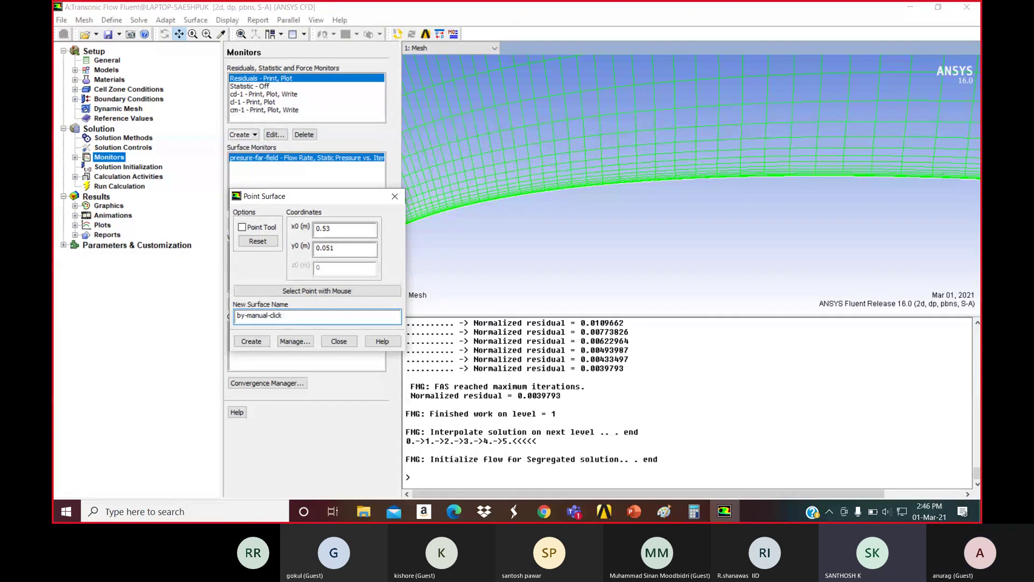
pyautogui.click(299, 292)
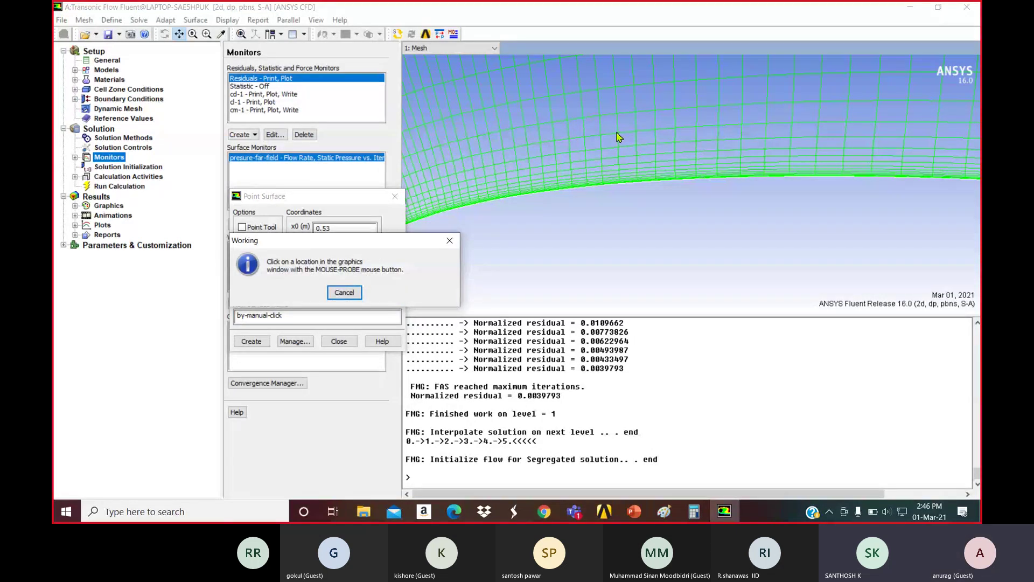
pyautogui.rightClick(617, 133)
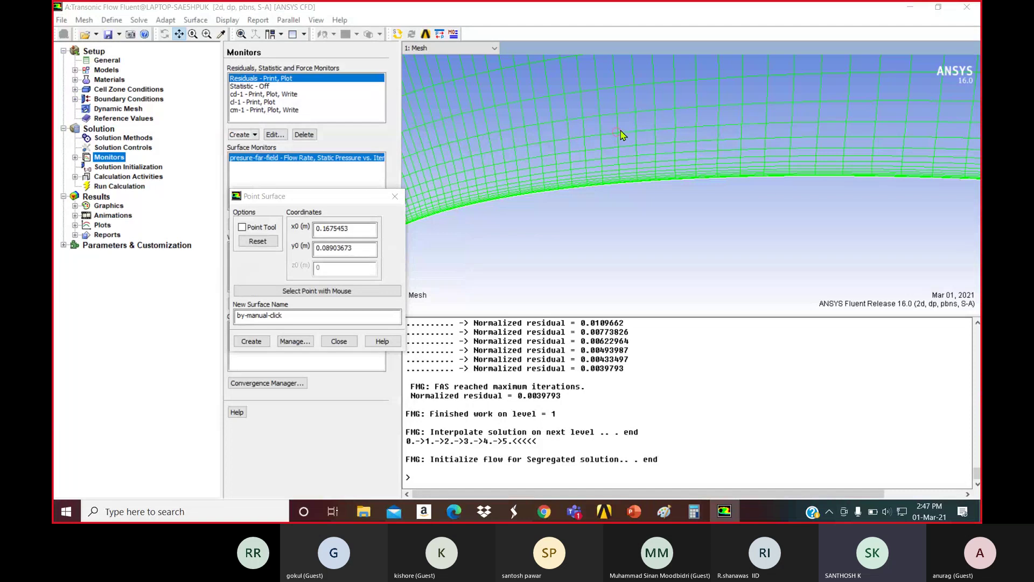
# Probe the mesh intersection nearest the picked point to identify its surface in the console
pyautogui.moveTo(607, 125); pyautogui.dragTo(638, 155, button='middle')
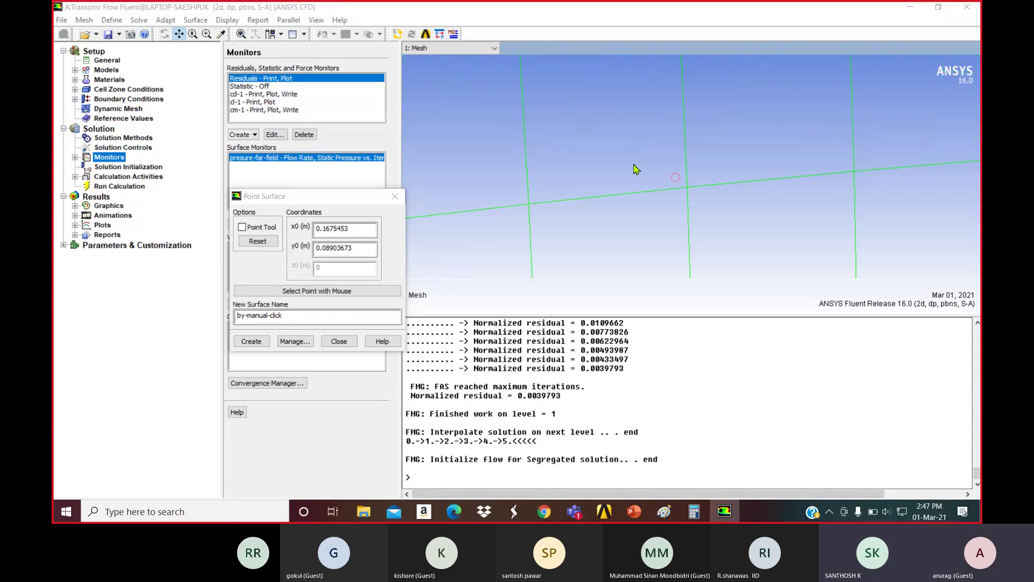
pyautogui.rightClick(687, 188)
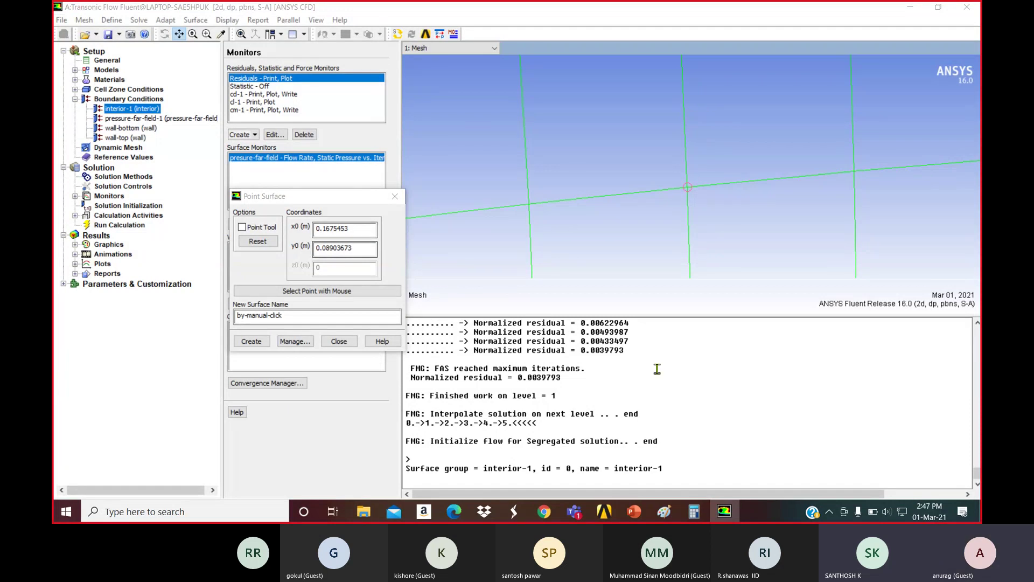
pyautogui.click(614, 439)
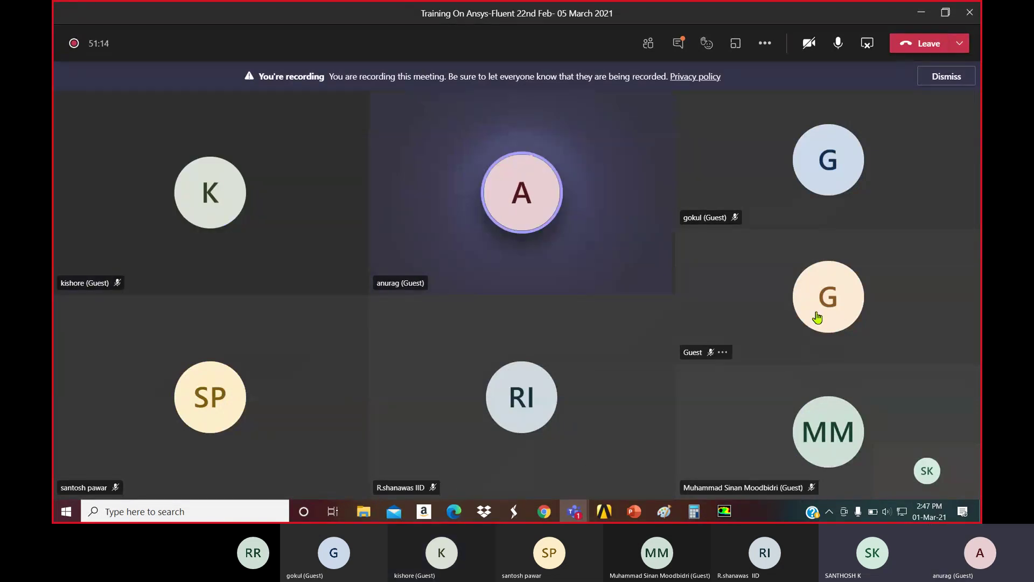
pyautogui.moveTo(816, 316)
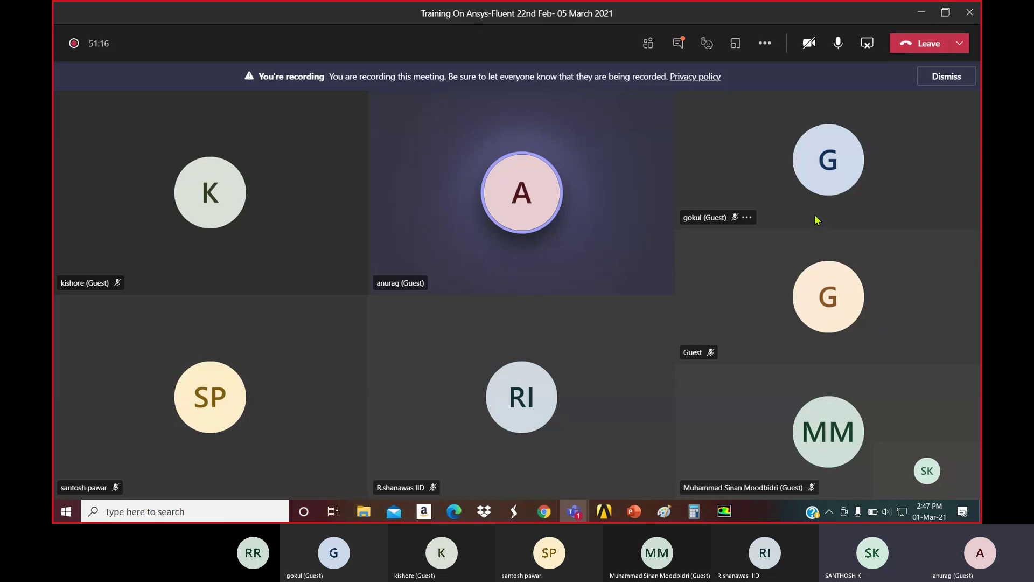
pyautogui.click(920, 24)
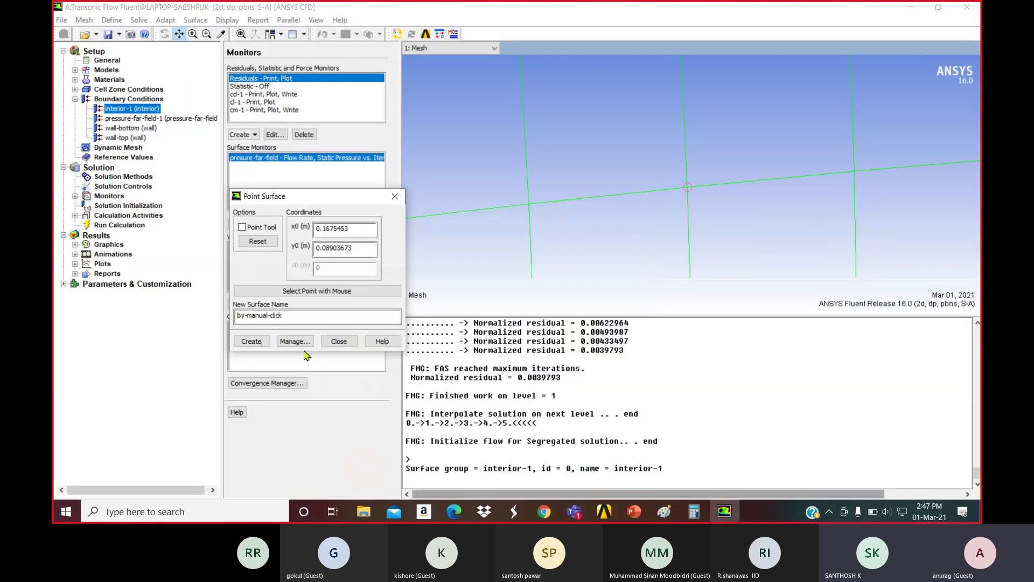
# Create the by-manual-click point surface and finish adding point surfaces
pyautogui.click(264, 345)
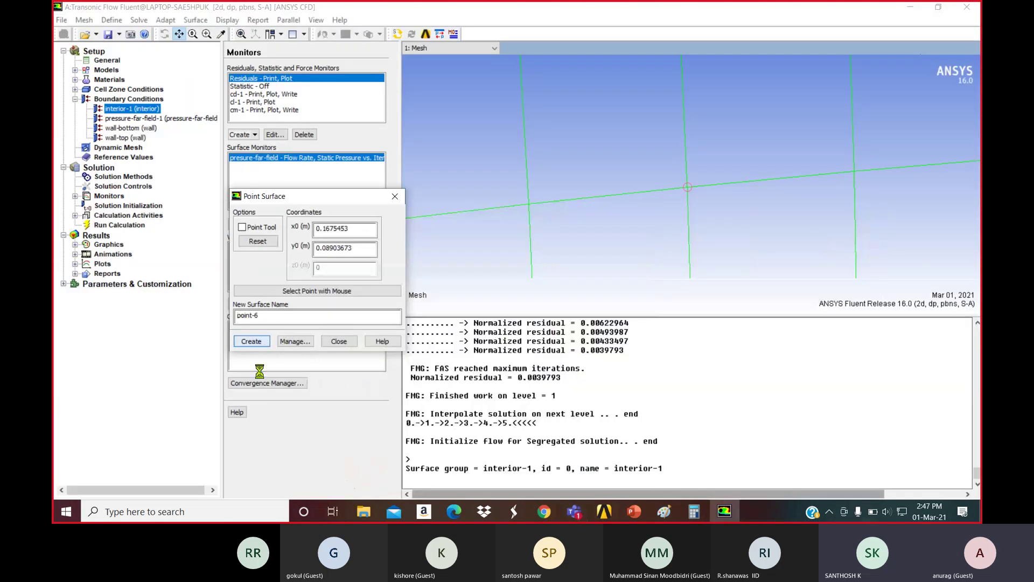
pyautogui.click(338, 343)
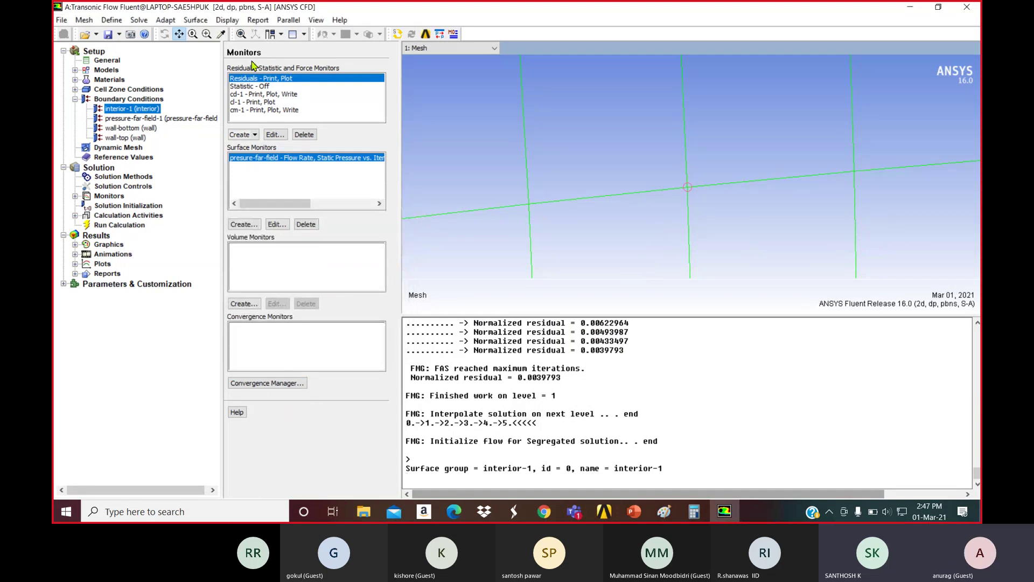
pyautogui.click(242, 34)
pyautogui.moveTo(678, 171); pyautogui.dragTo(709, 189, button='middle')
pyautogui.moveTo(614, 130)
pyautogui.mouseDown(button='middle')
pyautogui.moveTo(671, 93)
pyautogui.moveTo(726, 196)
pyautogui.mouseUp(button='middle')
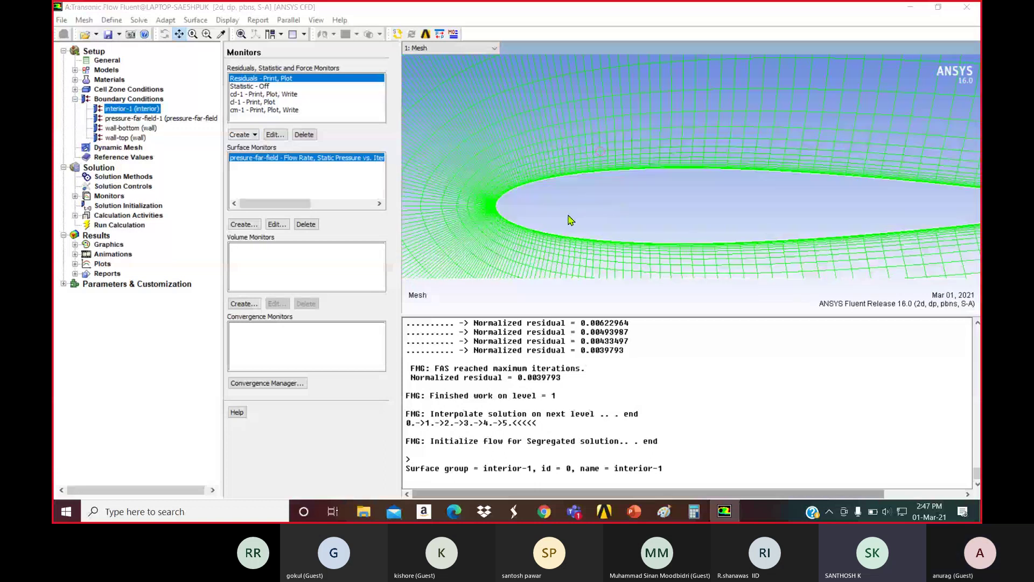
# Check the mesh display's surface list for the two point surfaces, leaving the display settings as they are
pyautogui.click(106, 62)
pyautogui.click(246, 96)
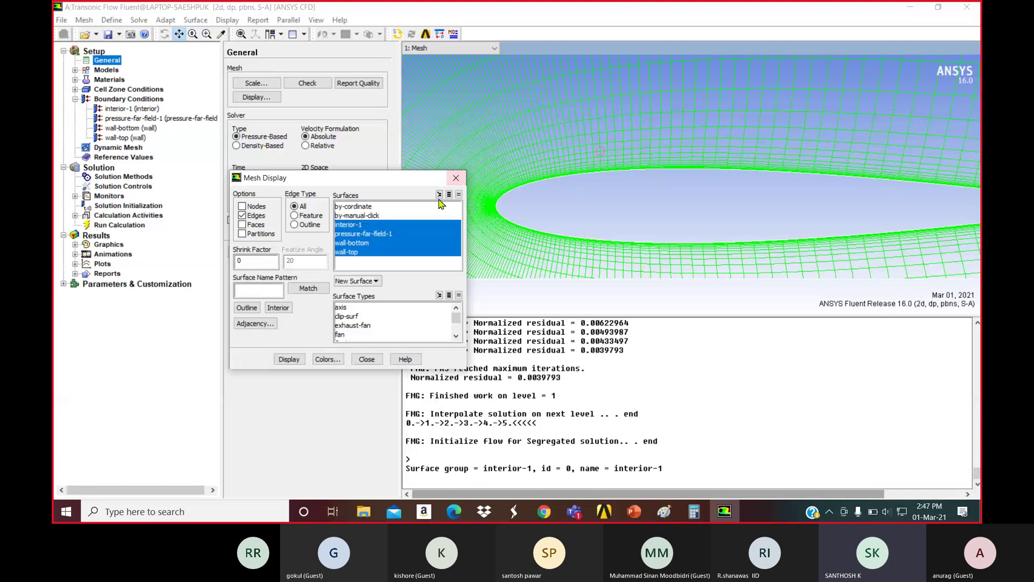
pyautogui.click(456, 179)
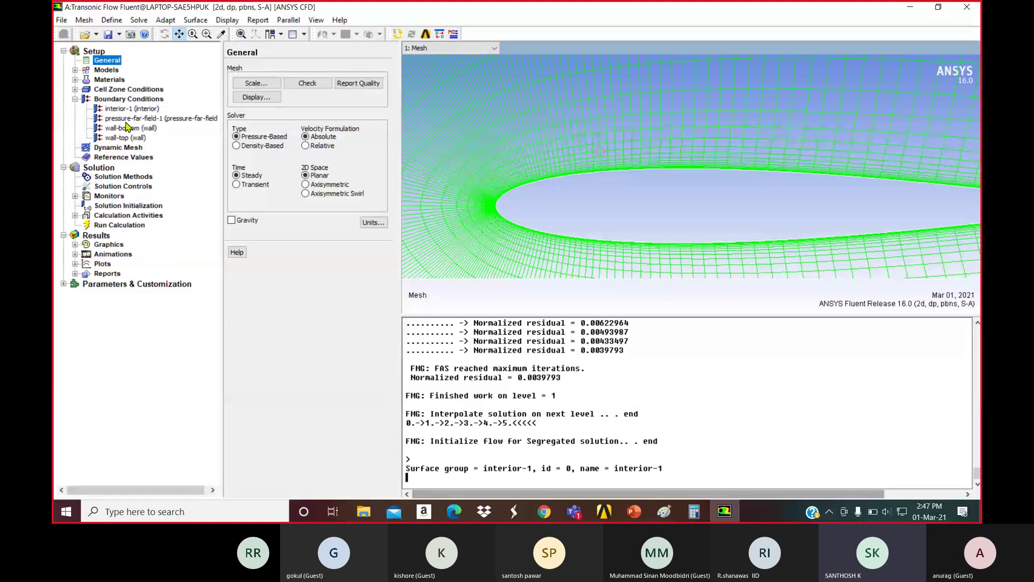
# Start a new surface monitor named velocity on the by-manual-click point, with plotting enabled
pyautogui.click(114, 197)
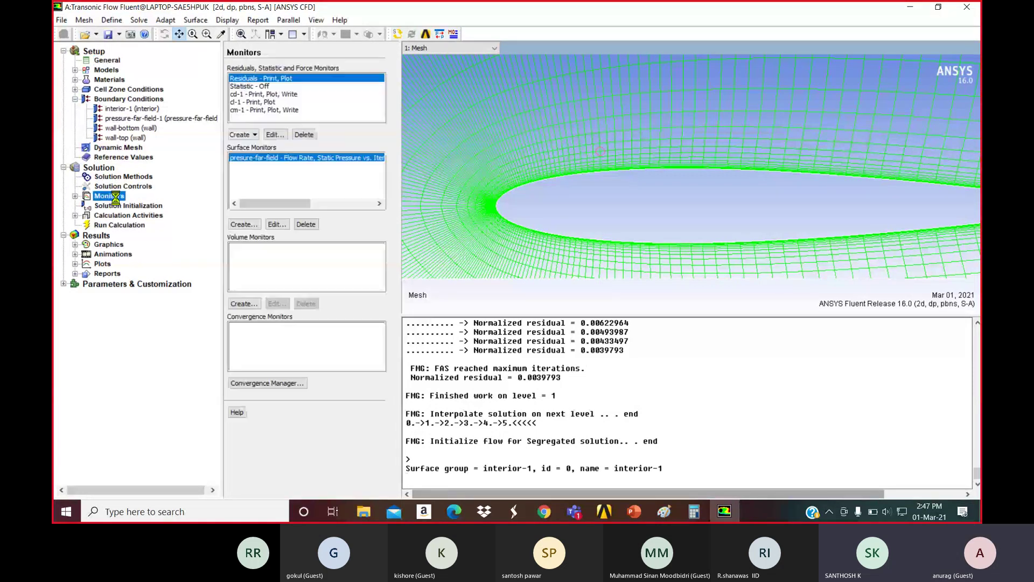
pyautogui.click(244, 224)
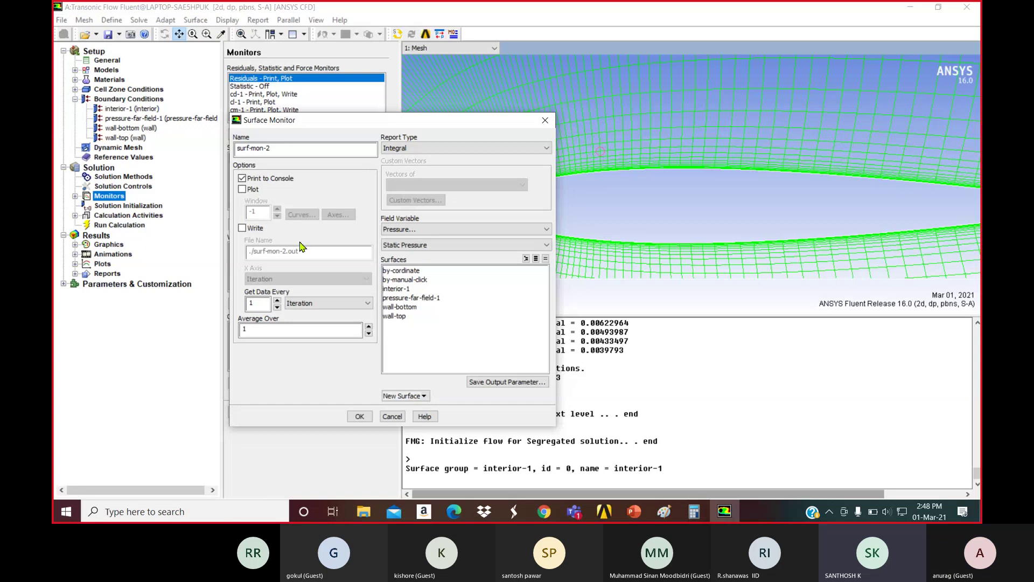
pyautogui.click(412, 282)
pyautogui.click(241, 189)
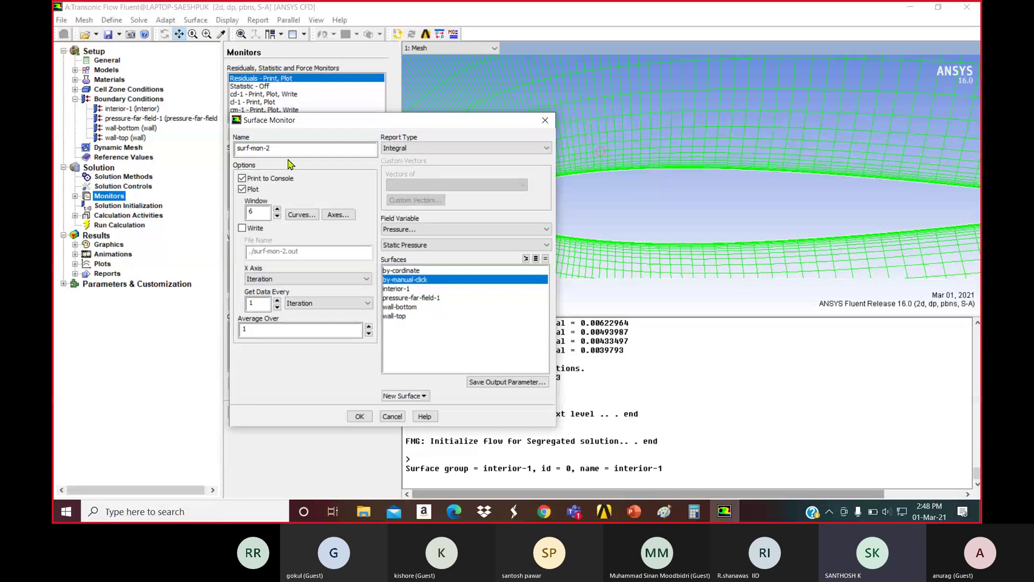
pyautogui.moveTo(291, 155); pyautogui.dragTo(233, 153)
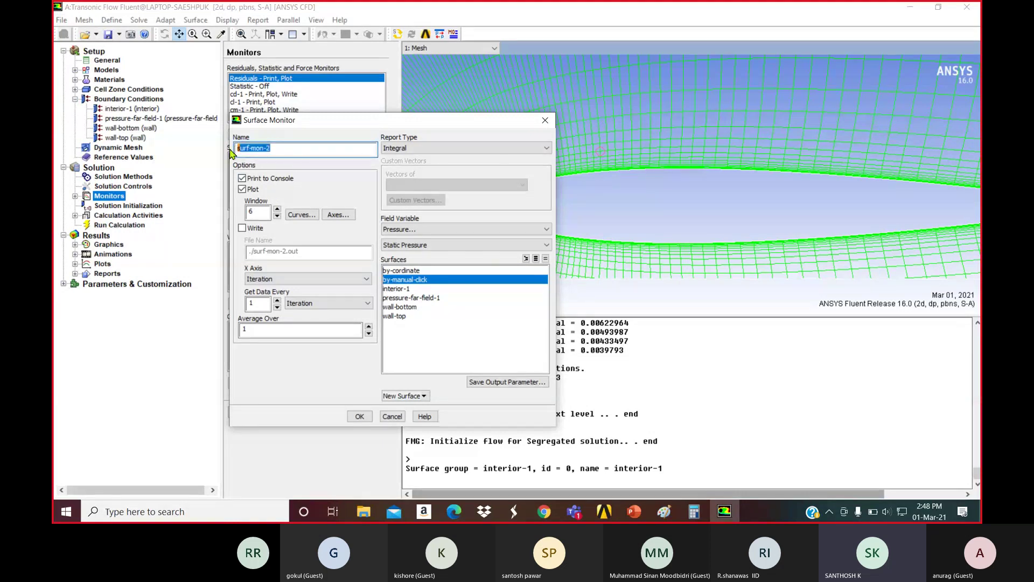
pyautogui.write('velo')
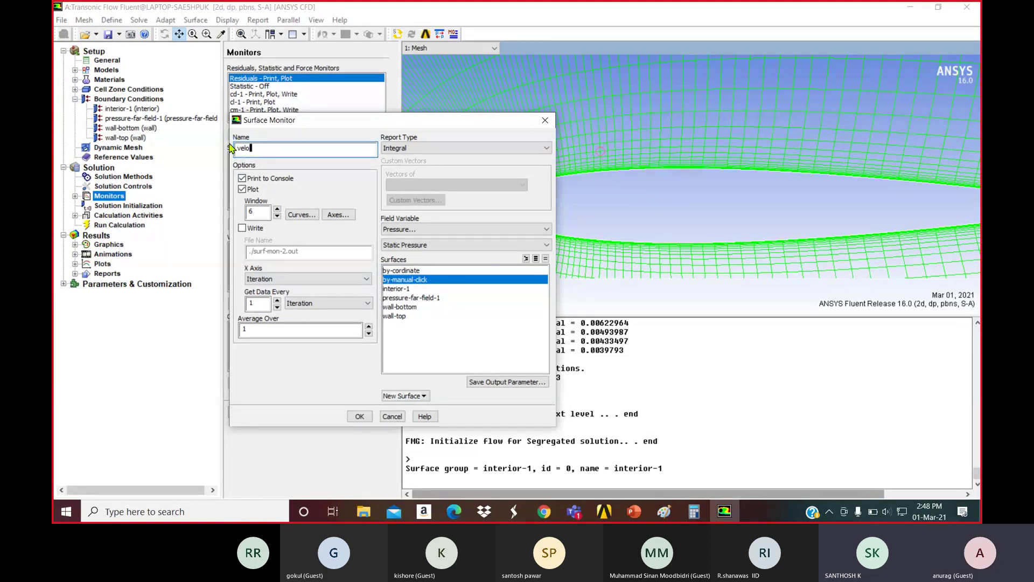
pyautogui.write('city')
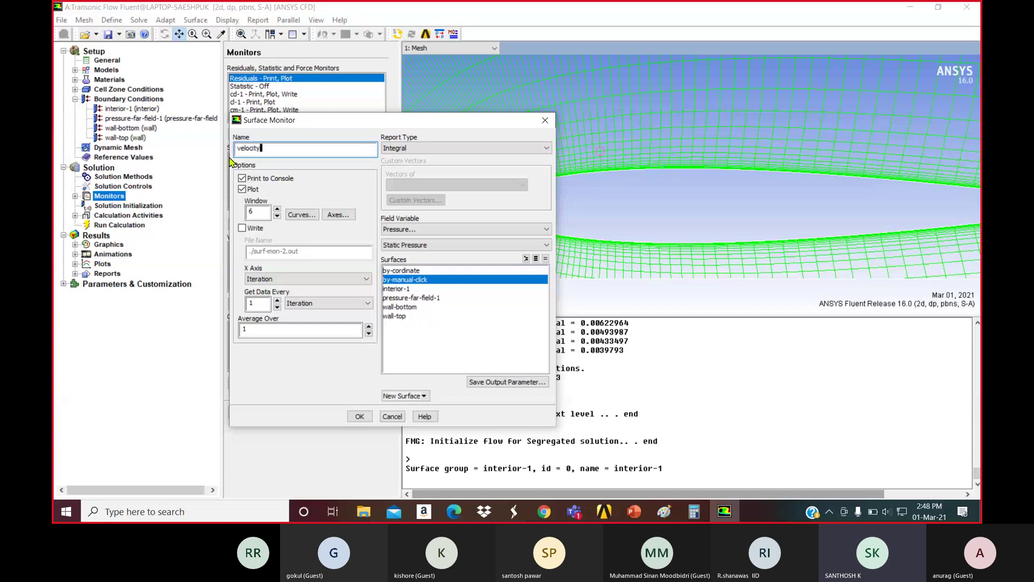
# Set the velocity monitor to report the Vertex Maximum of Velocity Magnitude and accept it
pyautogui.click(438, 152)
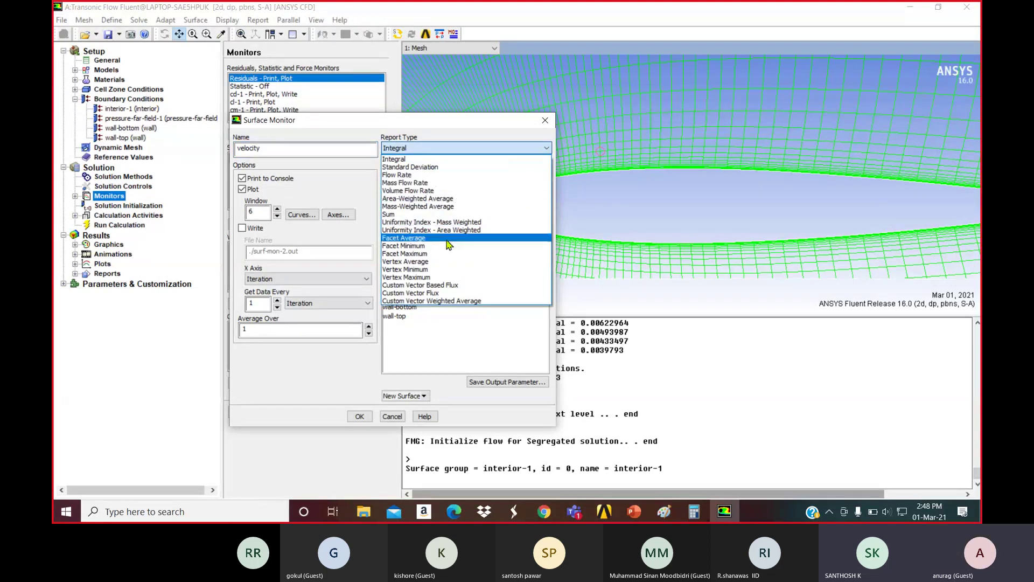
pyautogui.click(420, 277)
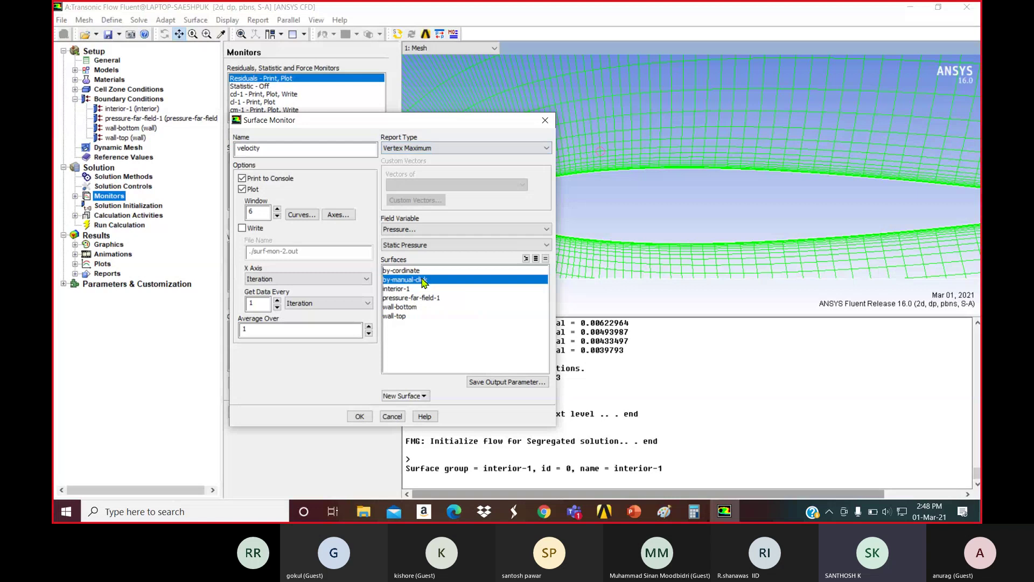
pyautogui.click(413, 231)
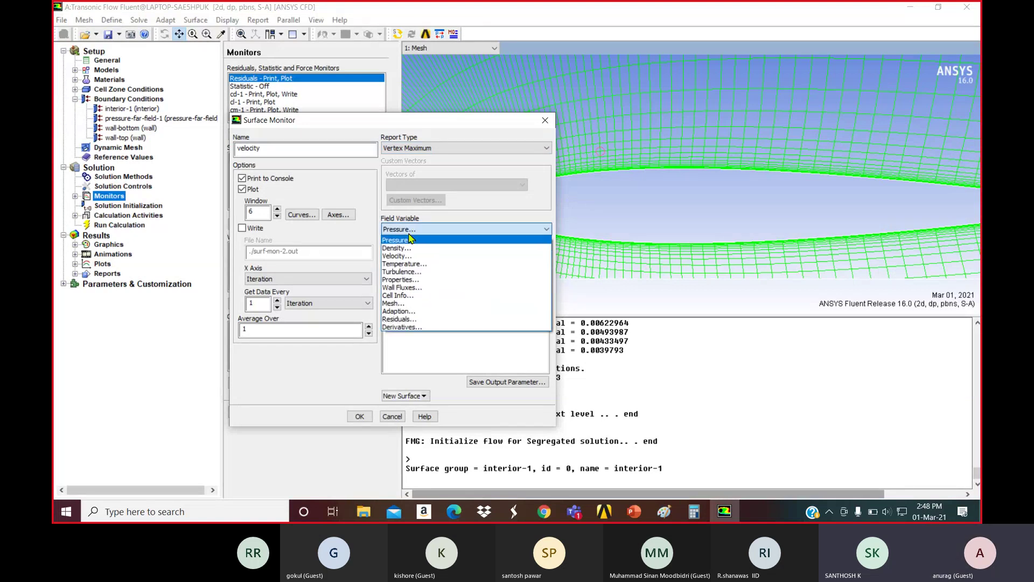
pyautogui.click(419, 256)
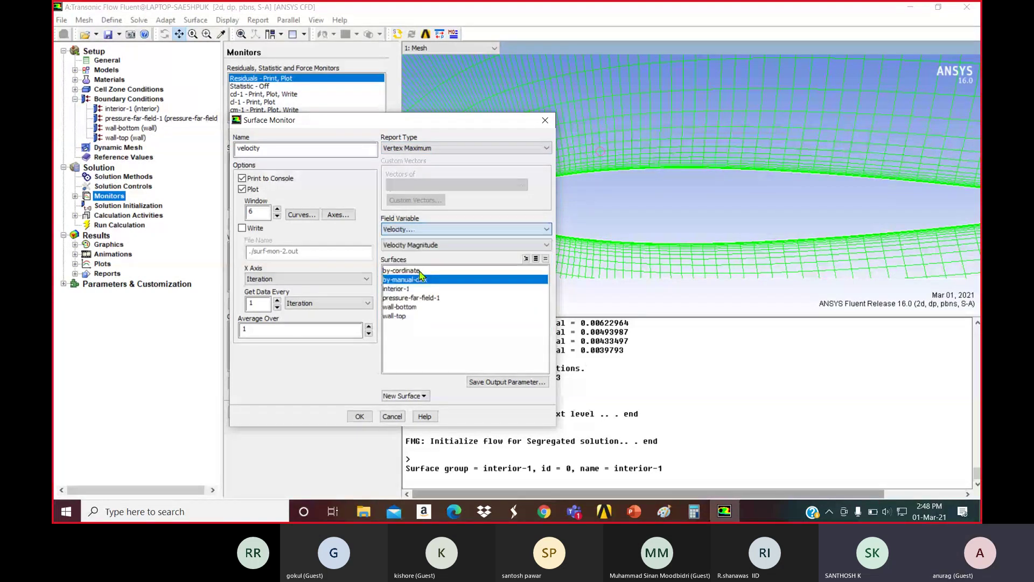
pyautogui.click(360, 416)
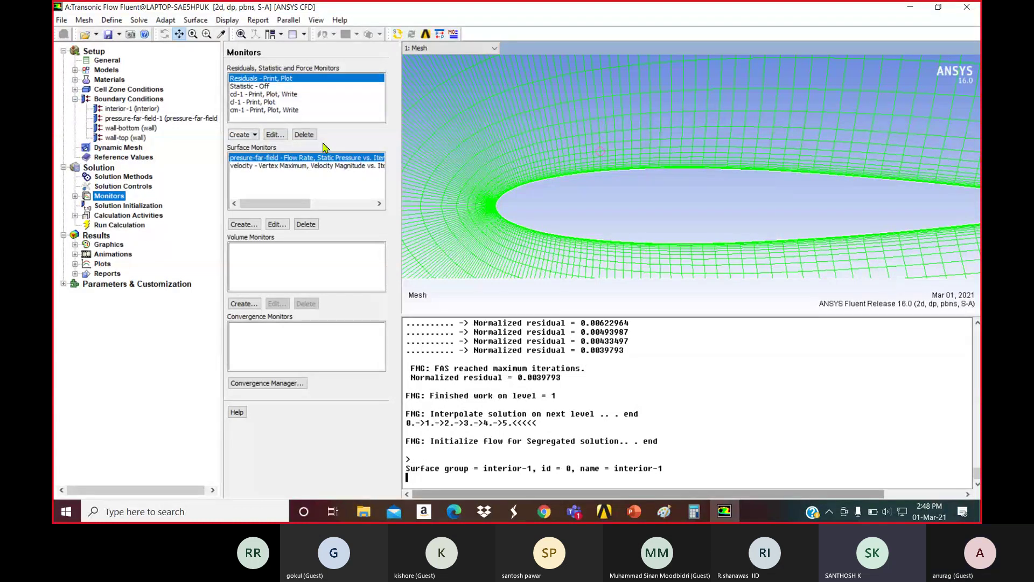
# Set the number of iterations to 200 and start the calculation
pyautogui.click(124, 226)
pyautogui.doubleClick(258, 203)
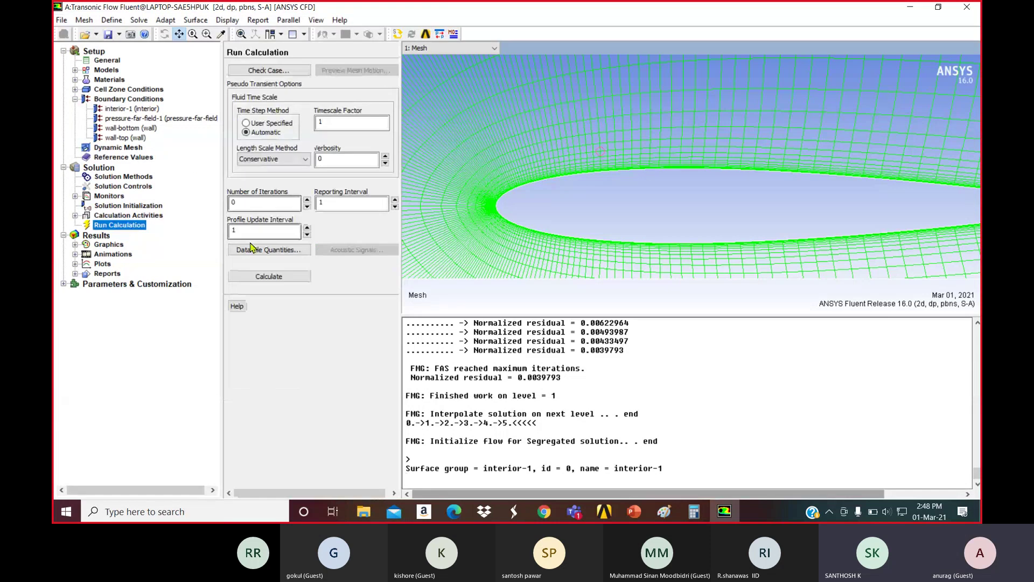
pyautogui.write('200')
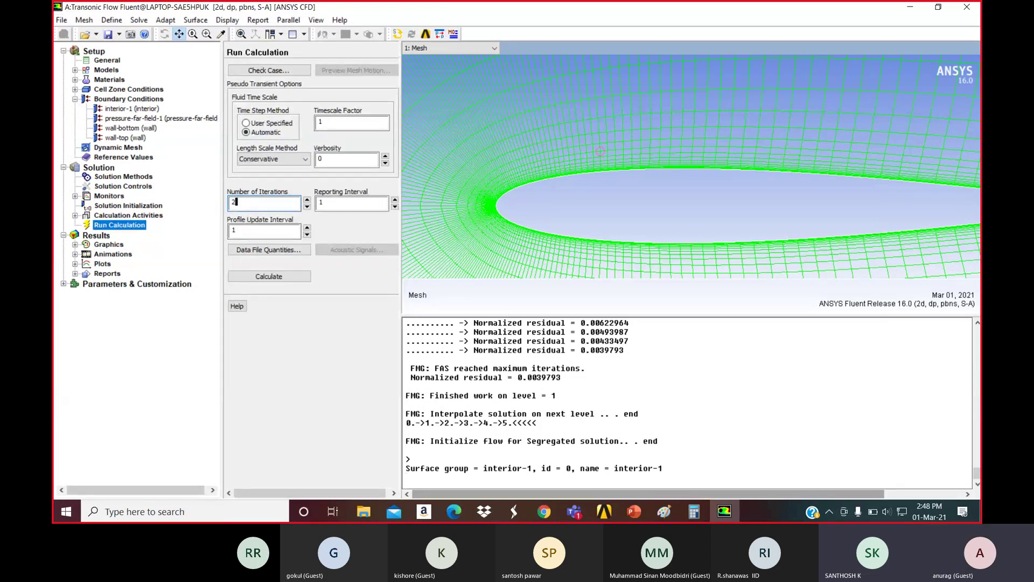
pyautogui.click(269, 276)
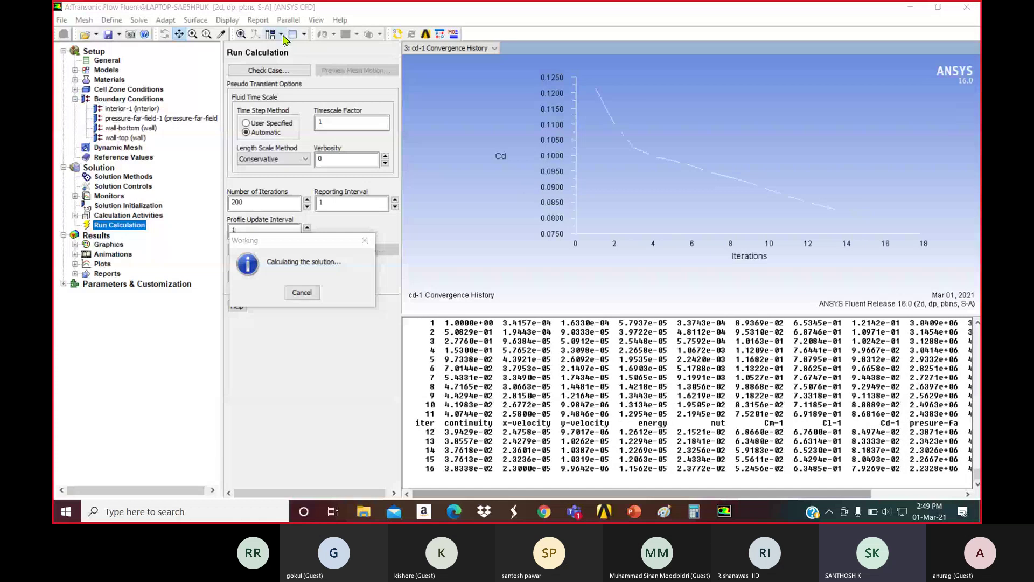
# Show three graphics windows together to follow the Cm, Cl and Cd histories, and check the console for convergence
pyautogui.click(304, 34)
pyautogui.click(311, 88)
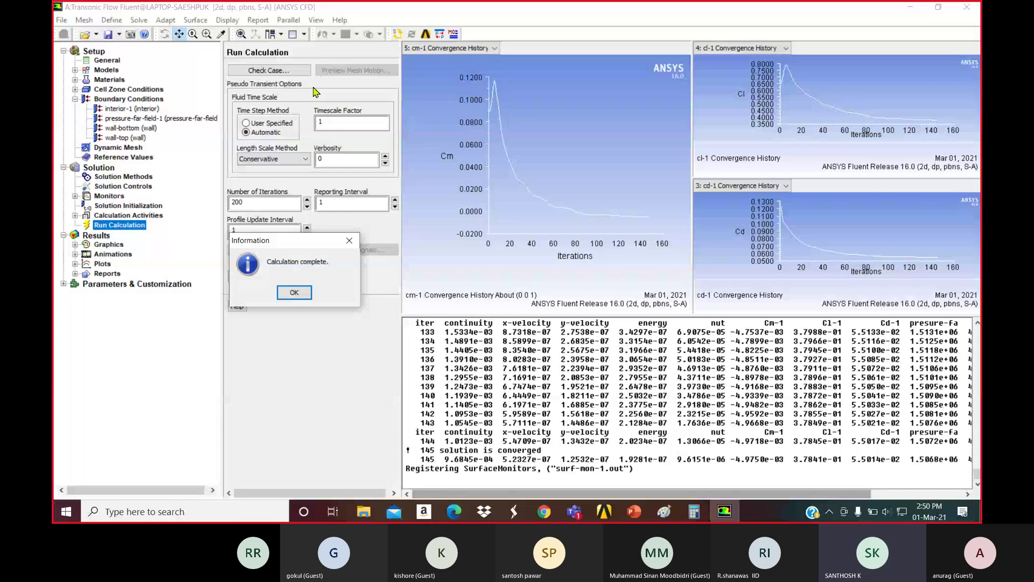
pyautogui.moveTo(540, 459); pyautogui.dragTo(464, 453)
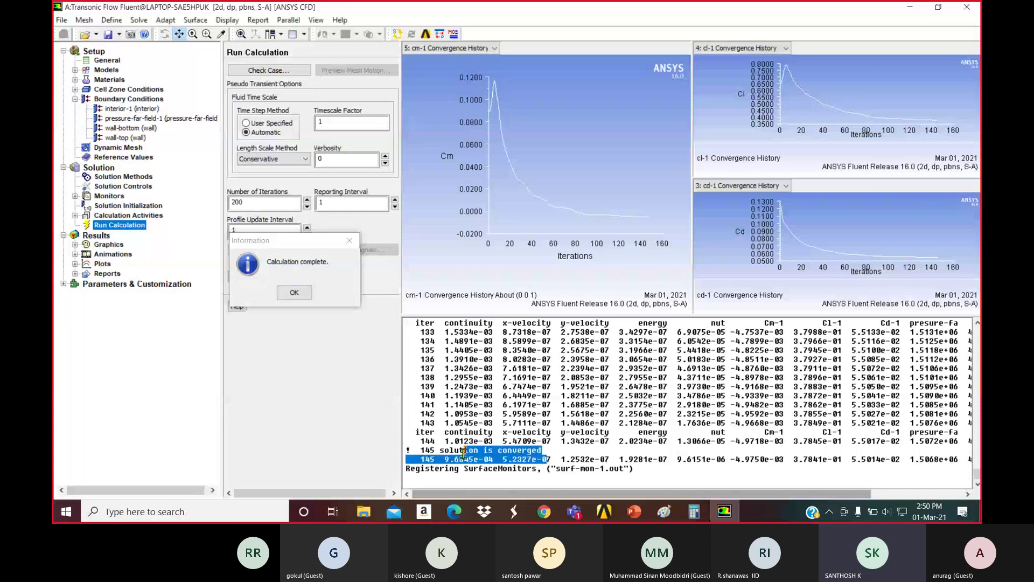
pyautogui.click(560, 454)
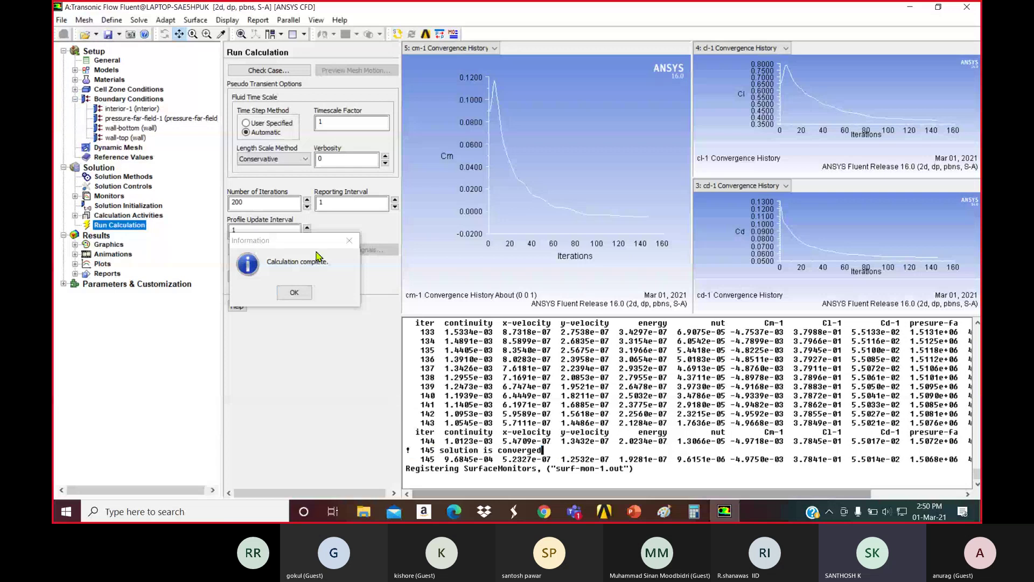
# Review the velocity, Cd, Cl and Cm convergence histories one by one in a single graphics window and dismiss the calculation-complete notice
pyautogui.click(304, 34)
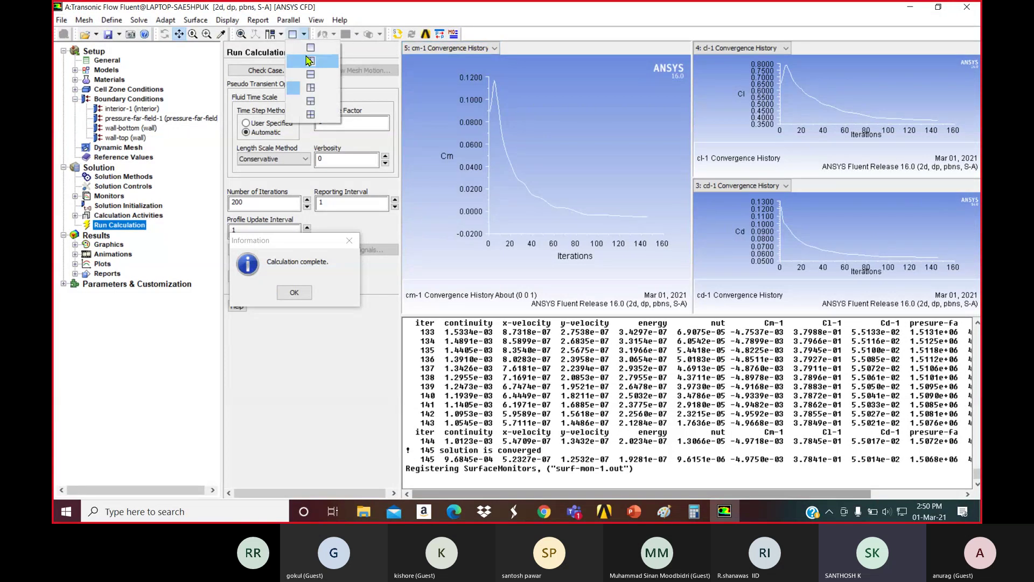
pyautogui.click(315, 55)
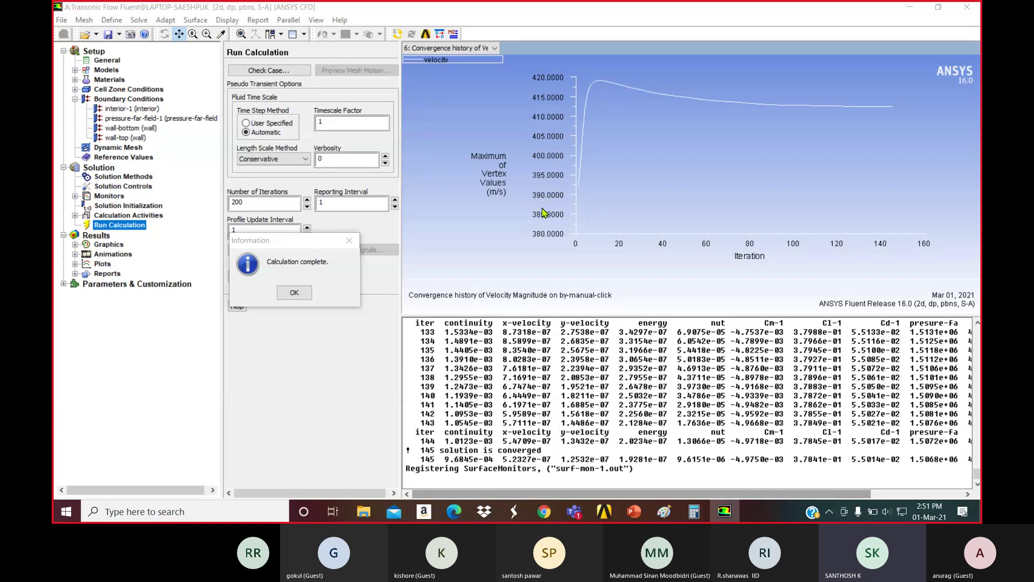
pyautogui.click(452, 48)
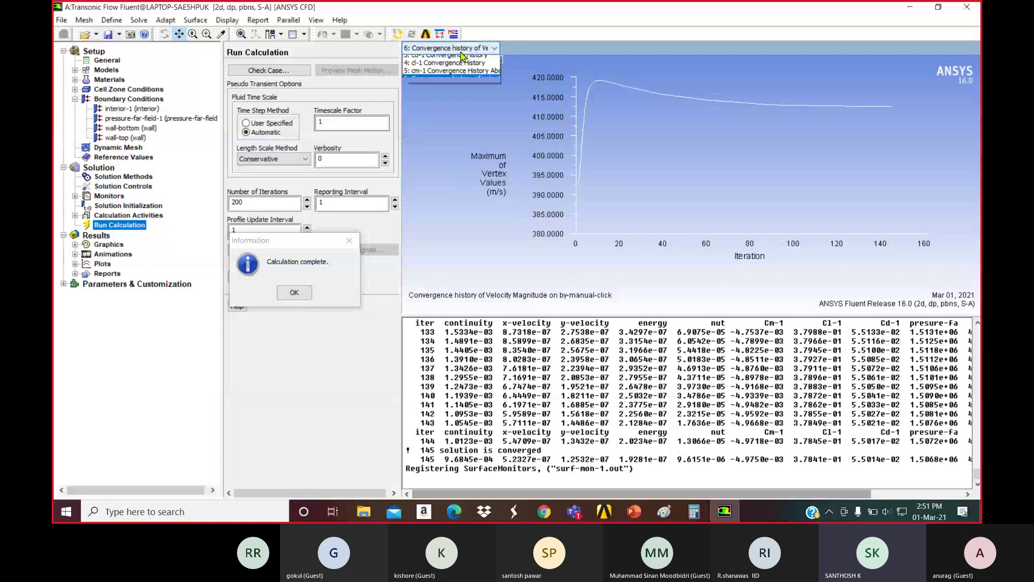
pyautogui.click(462, 76)
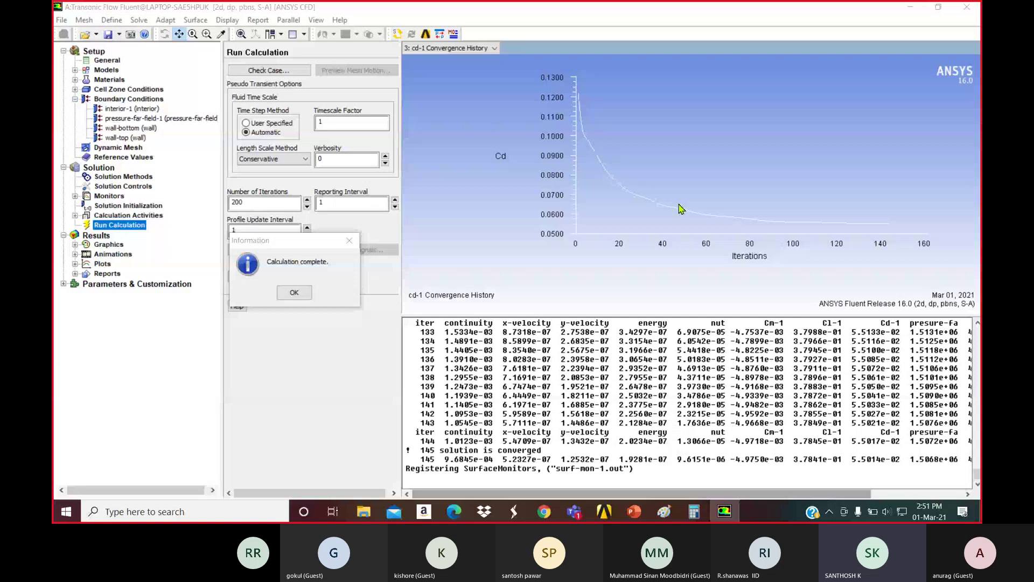
pyautogui.click(447, 48)
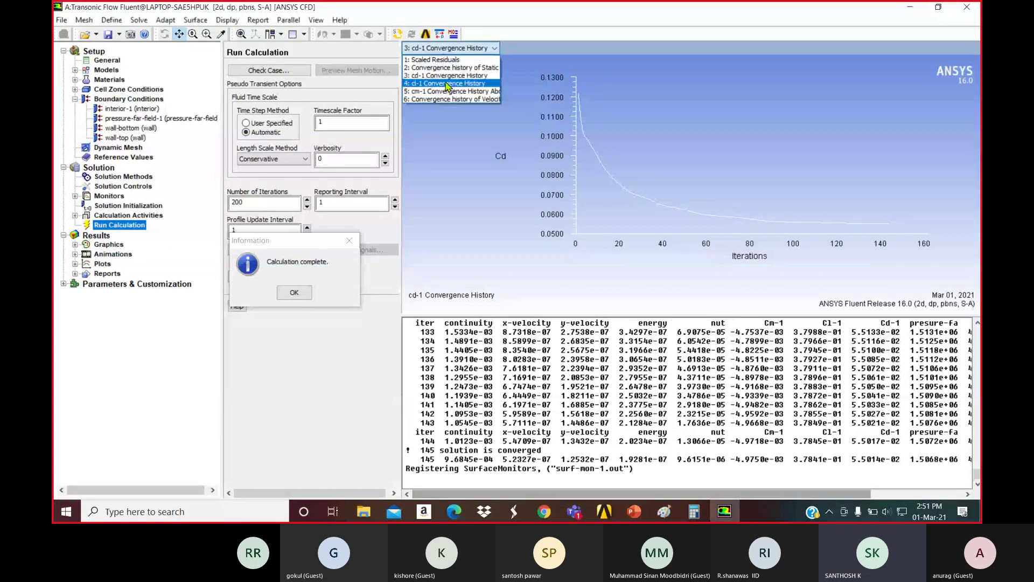
pyautogui.click(450, 86)
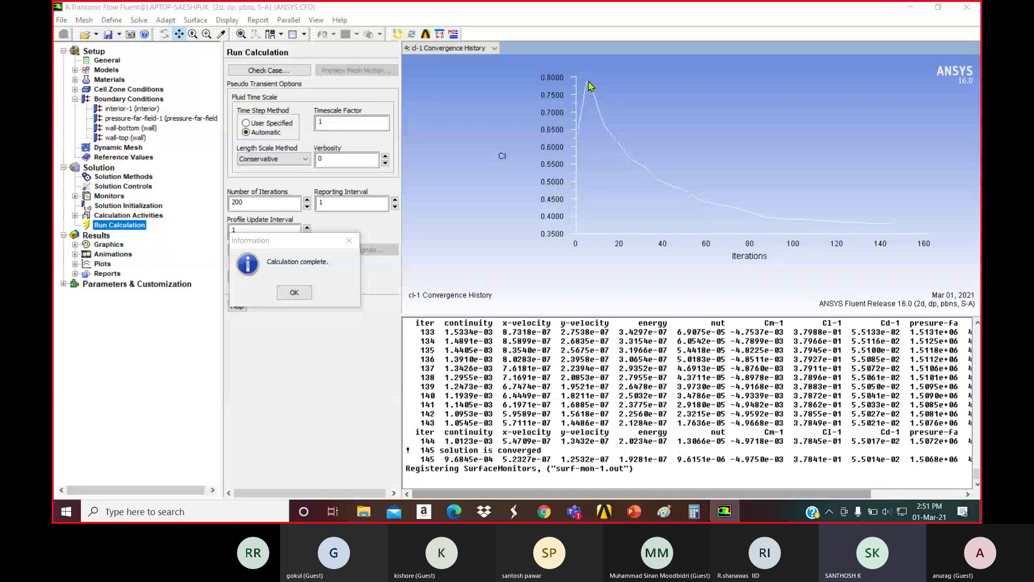
pyautogui.click(431, 48)
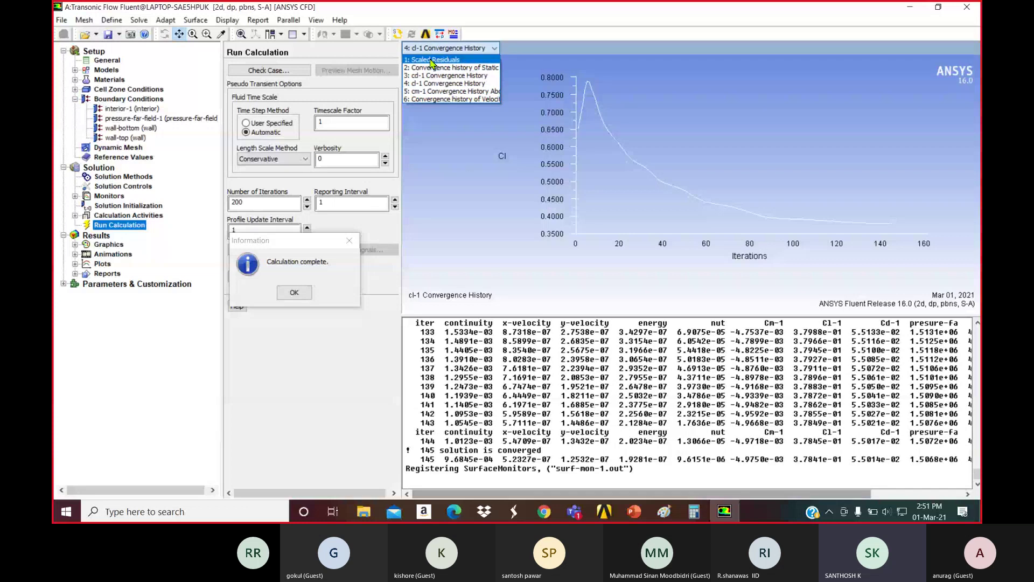
pyautogui.click(441, 92)
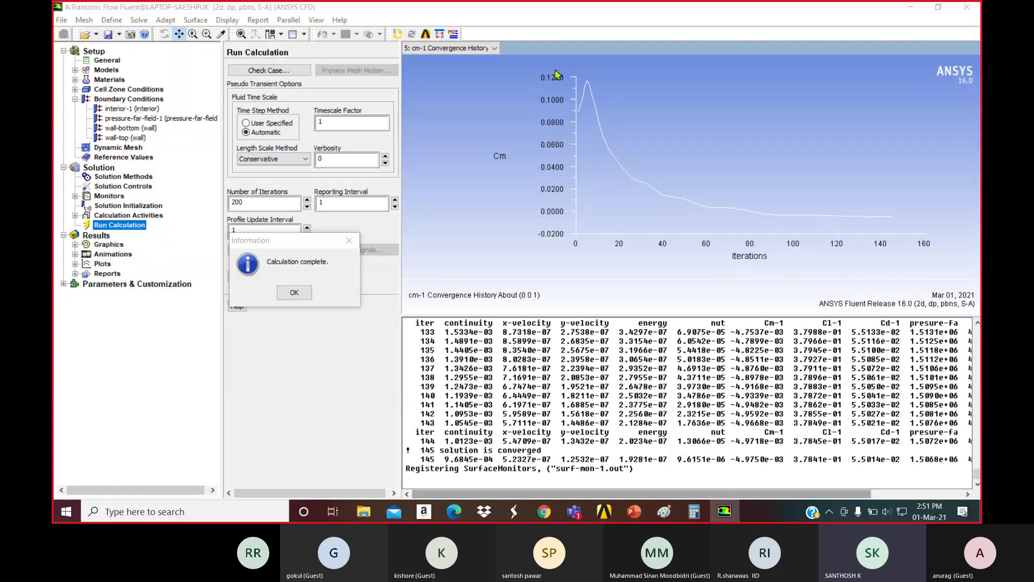
pyautogui.click(310, 292)
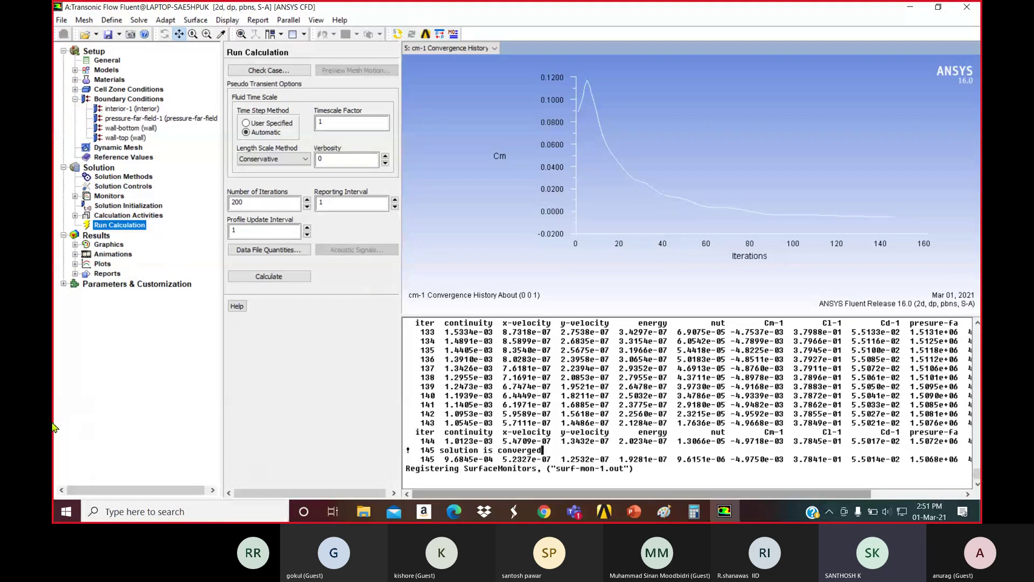
# Display filled contours of Static Pressure around the airfoil
pyautogui.click(110, 246)
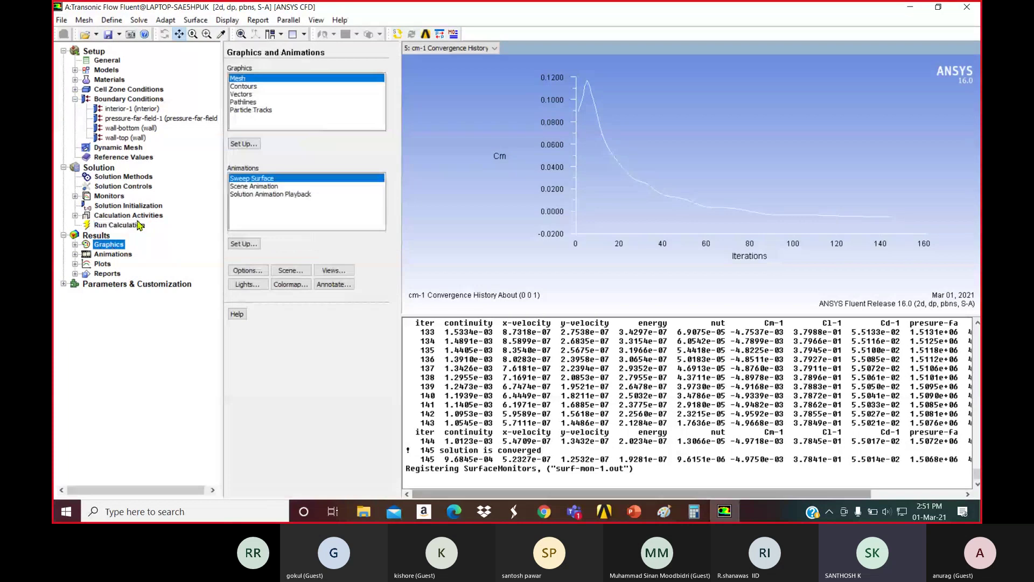
pyautogui.click(251, 88)
pyautogui.click(243, 144)
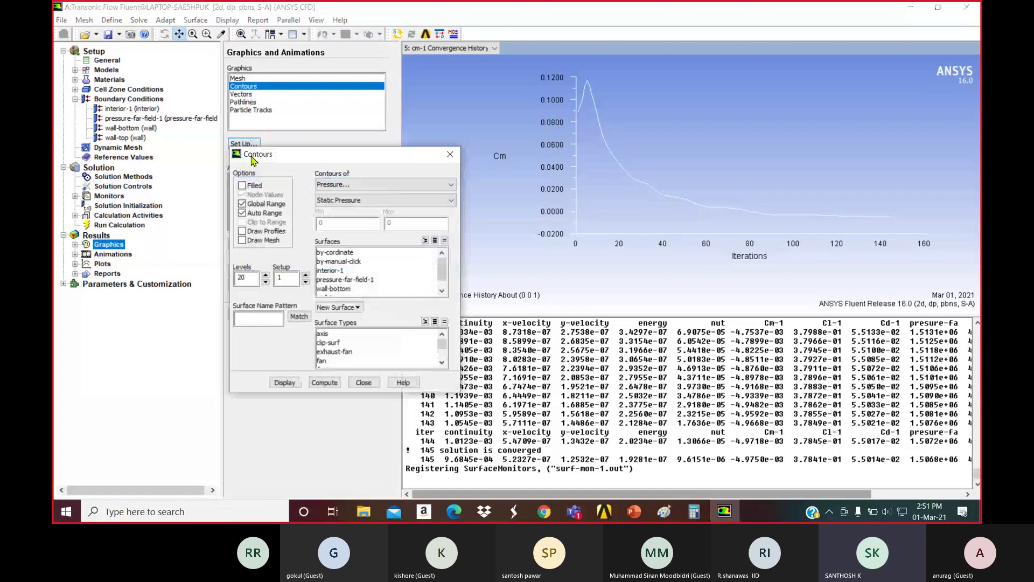
pyautogui.click(242, 185)
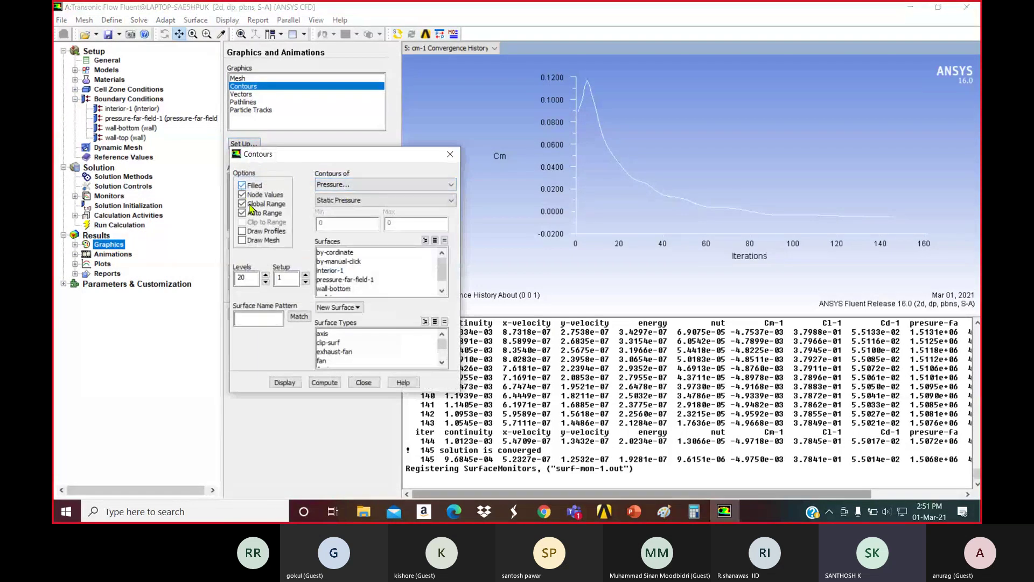
pyautogui.click(285, 383)
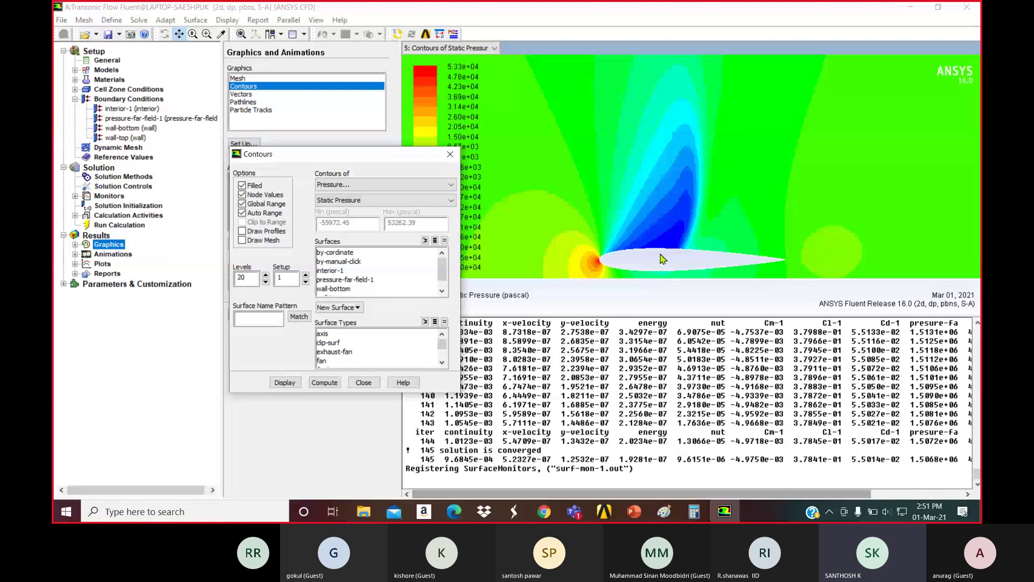
pyautogui.moveTo(732, 257); pyautogui.dragTo(771, 170)
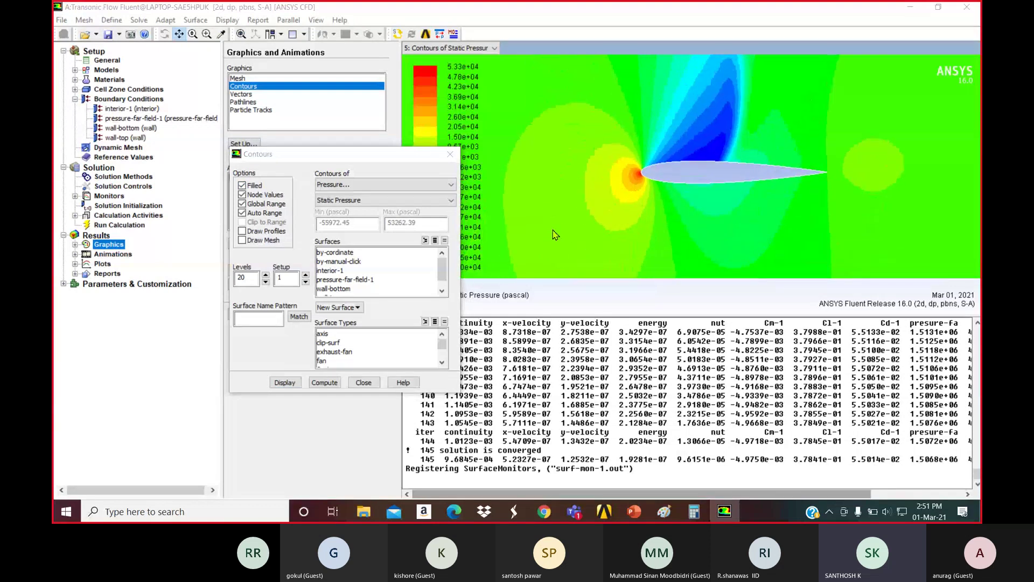
# Display filled contours of Velocity Magnitude around the airfoil and close the contour setup
pyautogui.click(356, 185)
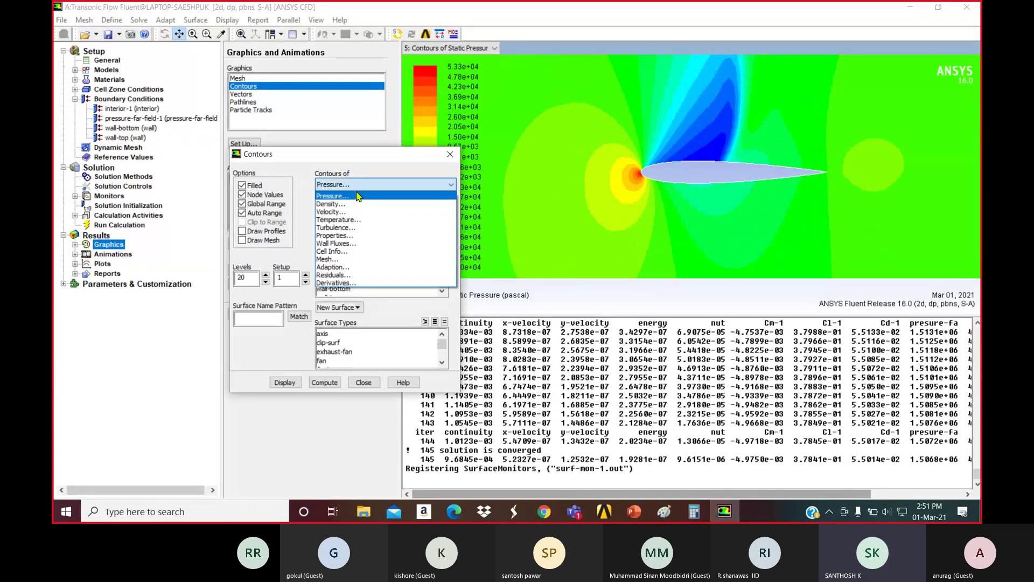
pyautogui.click(351, 212)
pyautogui.click(284, 383)
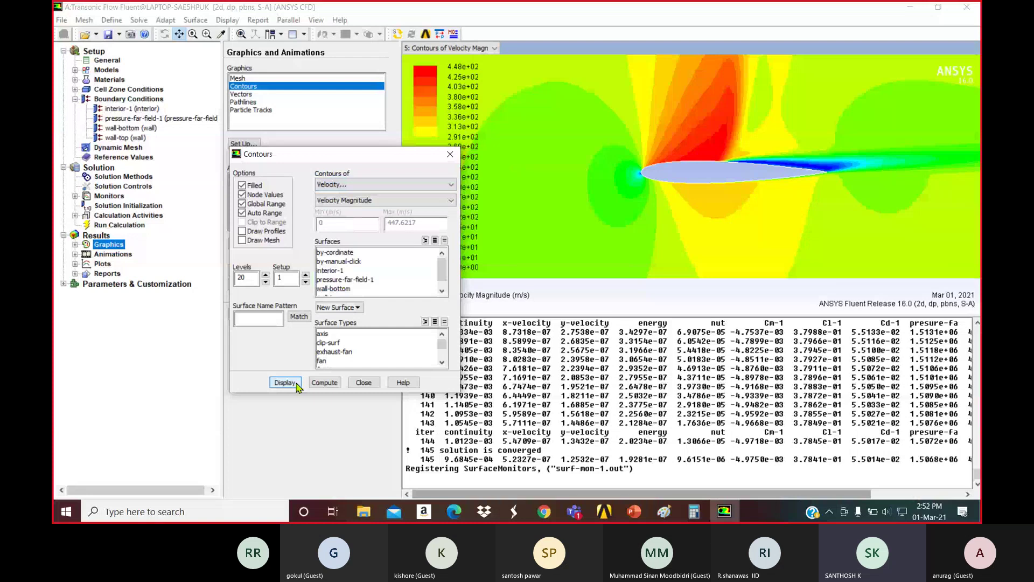
pyautogui.moveTo(656, 208); pyautogui.dragTo(659, 220)
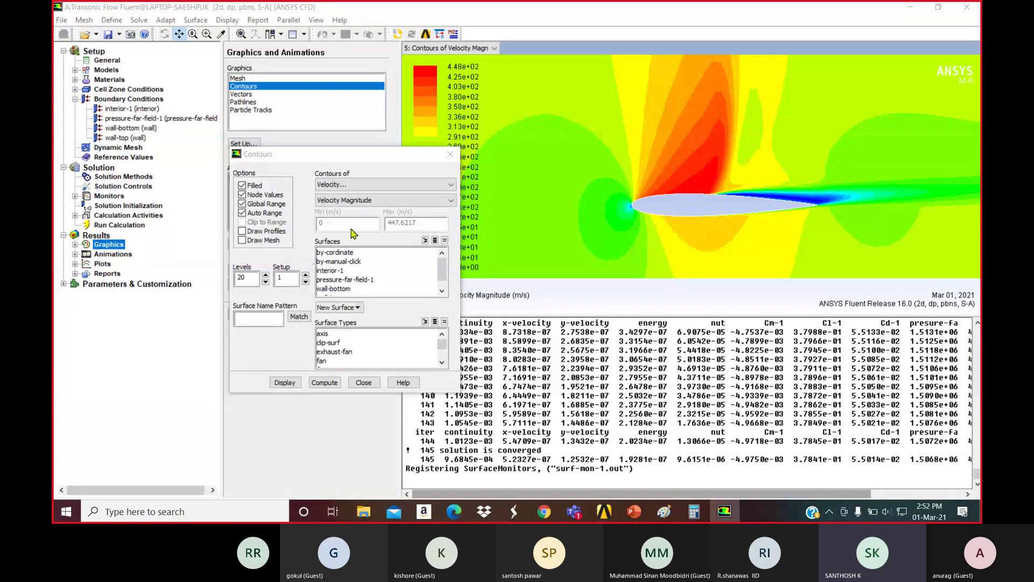
pyautogui.click(450, 154)
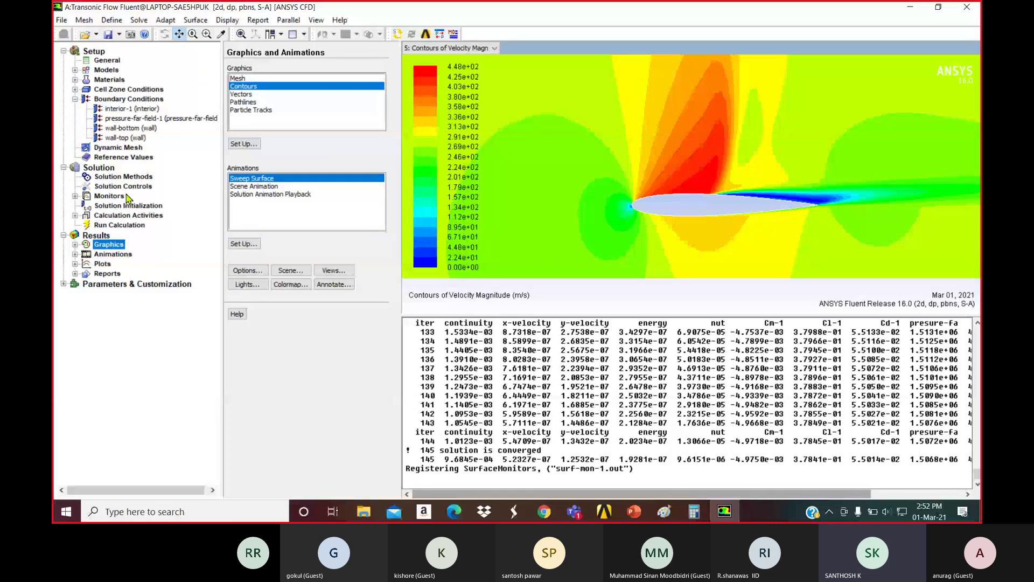
# Start a solution XY plot with Static Pressure as the Y axis function and Direction Vector as the X axis function
pyautogui.click(103, 264)
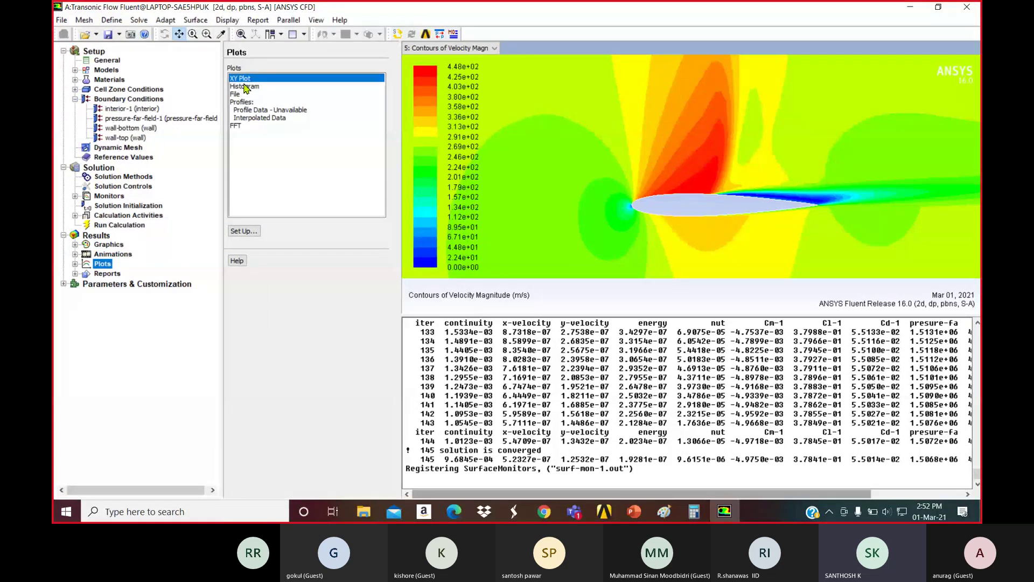
pyautogui.click(250, 231)
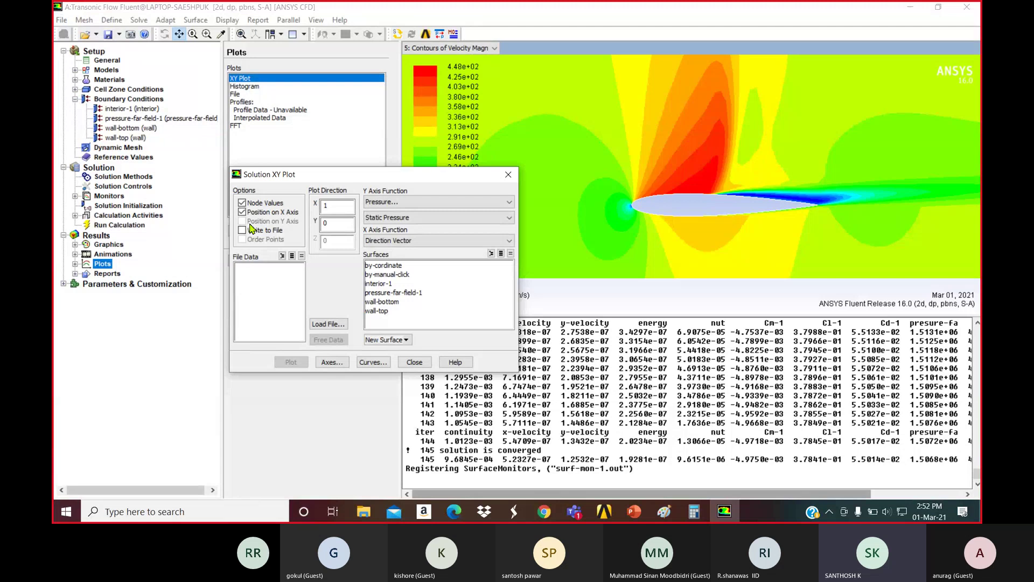
pyautogui.click(389, 203)
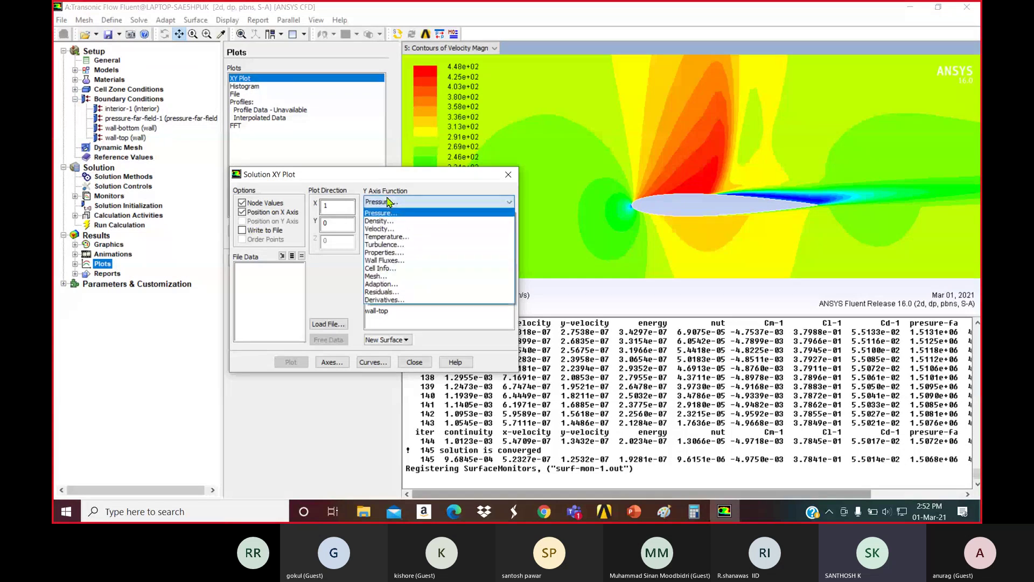
pyautogui.click(391, 213)
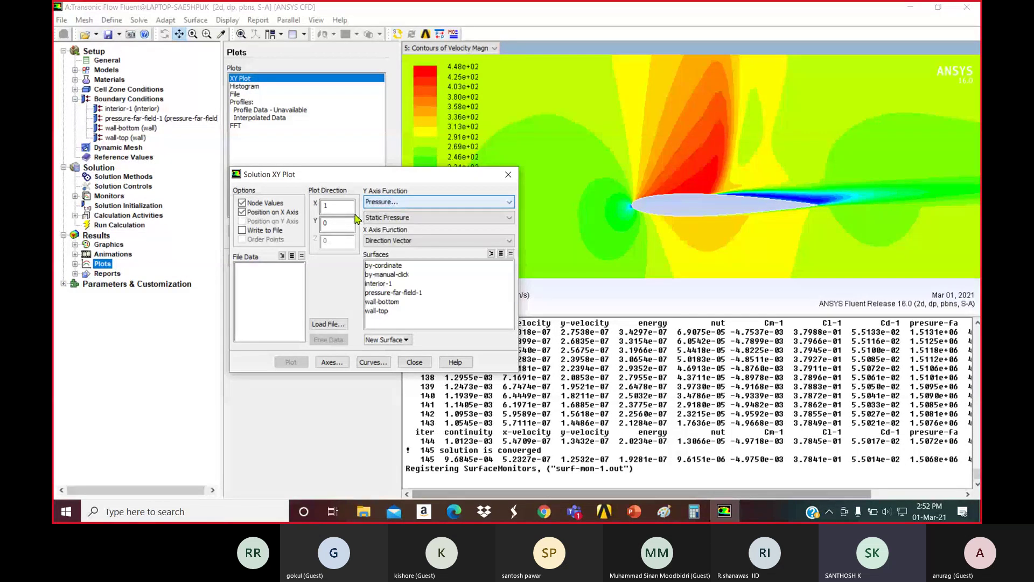
pyautogui.click(388, 204)
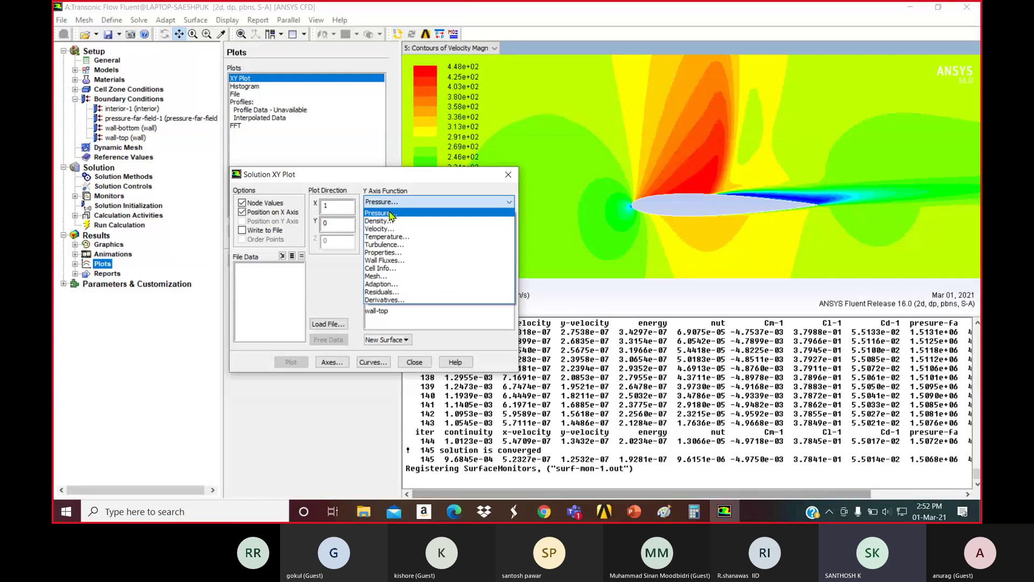
pyautogui.click(385, 213)
pyautogui.click(408, 217)
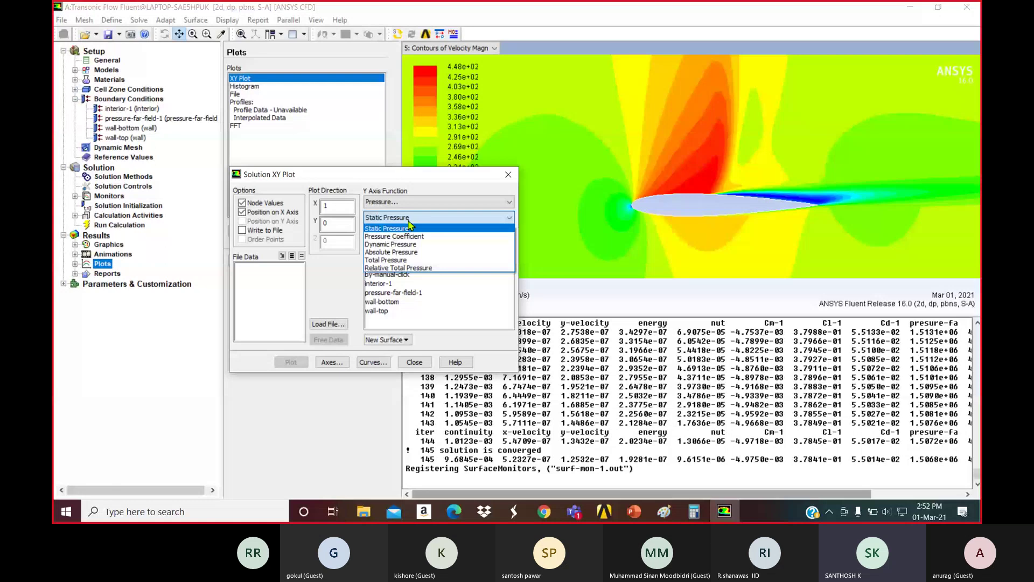
pyautogui.click(409, 227)
pyautogui.click(421, 242)
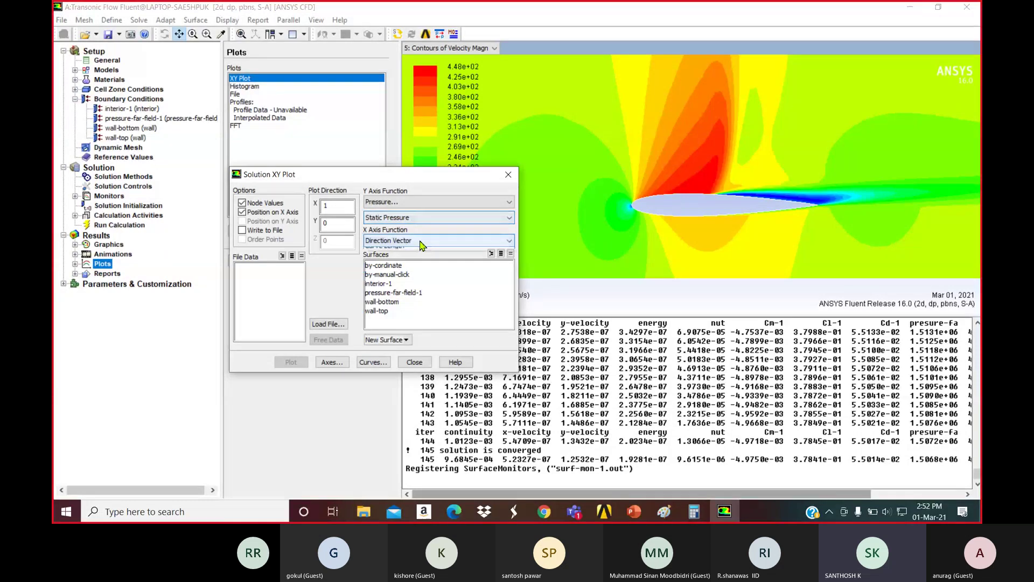
pyautogui.click(422, 245)
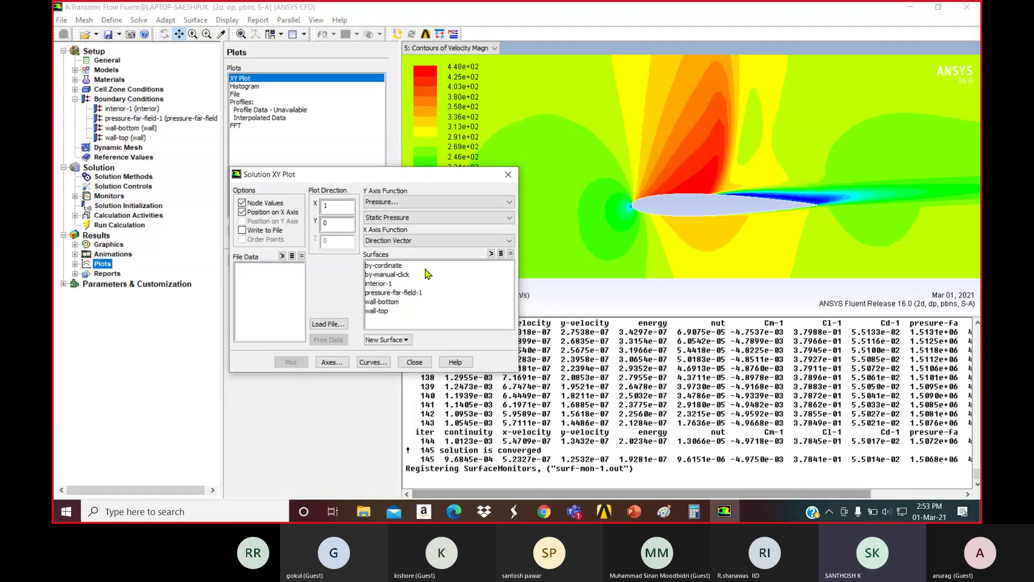
# Set the plot direction to X 0, Y 1 and plot static pressure on wall-bottom and wall-top
pyautogui.doubleClick(327, 206)
pyautogui.write('0')
pyautogui.doubleClick(329, 221)
pyautogui.write('1')
pyautogui.click(392, 306)
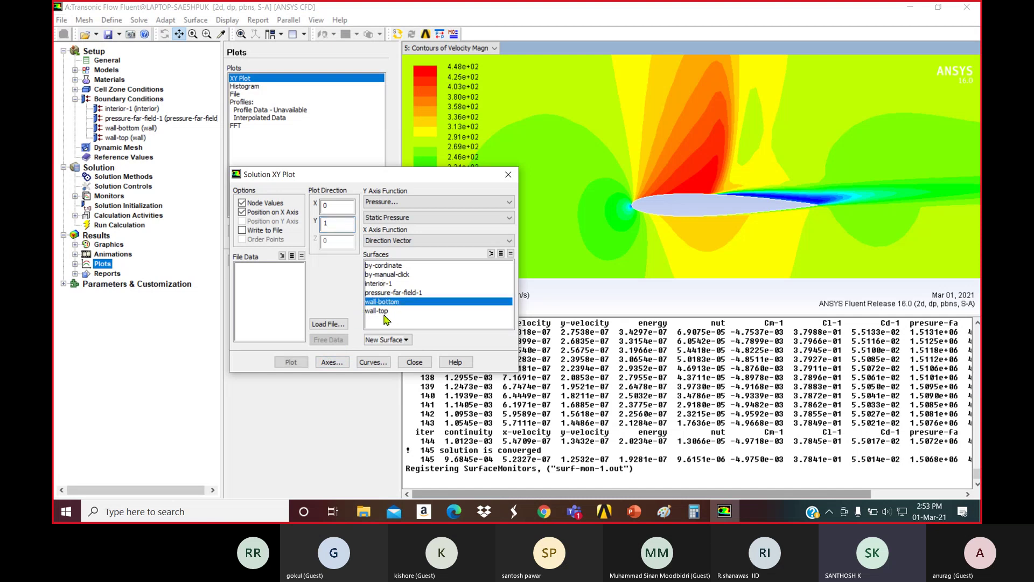
pyautogui.click(384, 312)
pyautogui.click(290, 362)
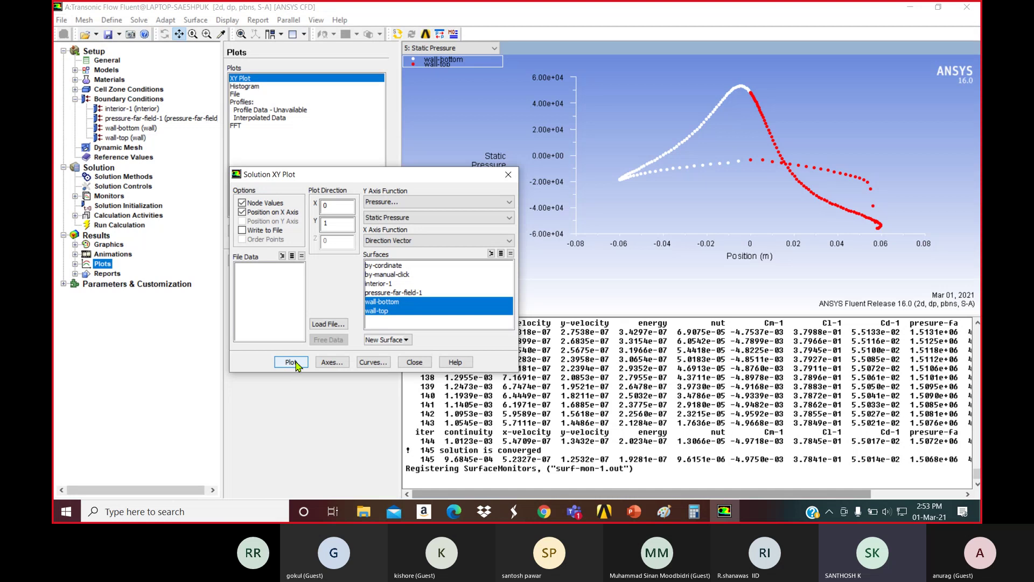
# Plot static pressure for wall-bottom alone along the Y direction and clear the surface selection
pyautogui.click(375, 311)
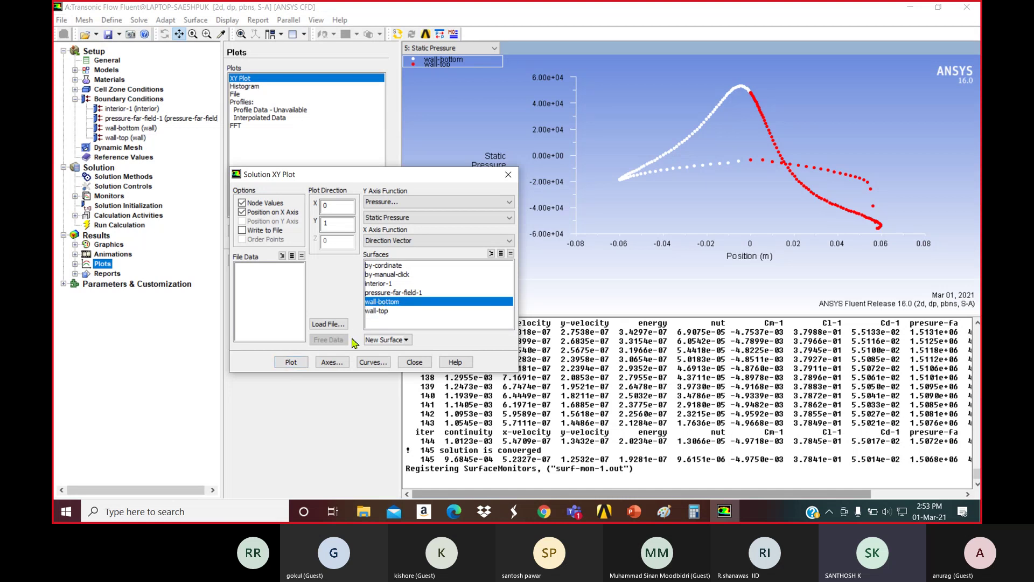
pyautogui.click(290, 362)
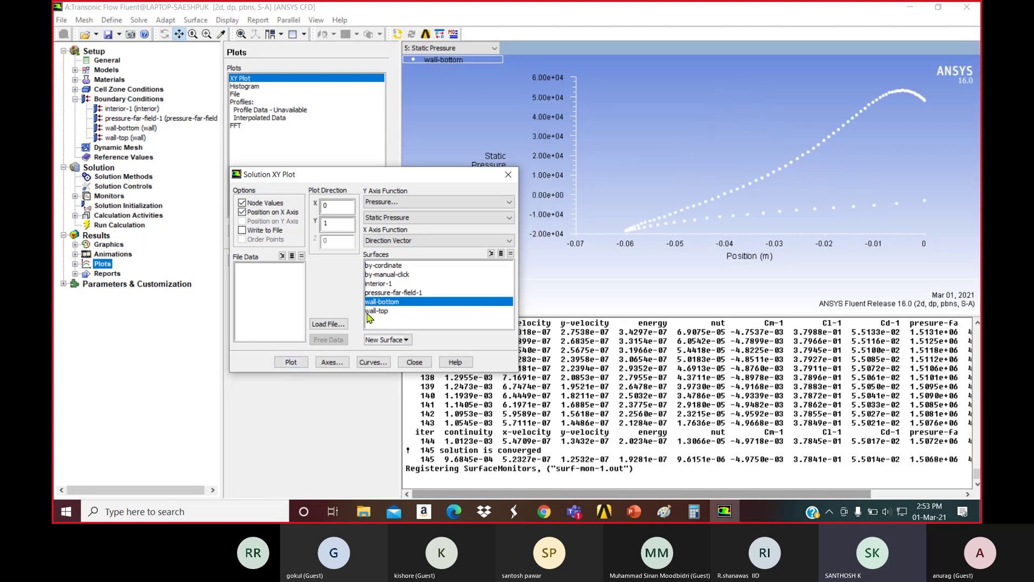
pyautogui.click(381, 303)
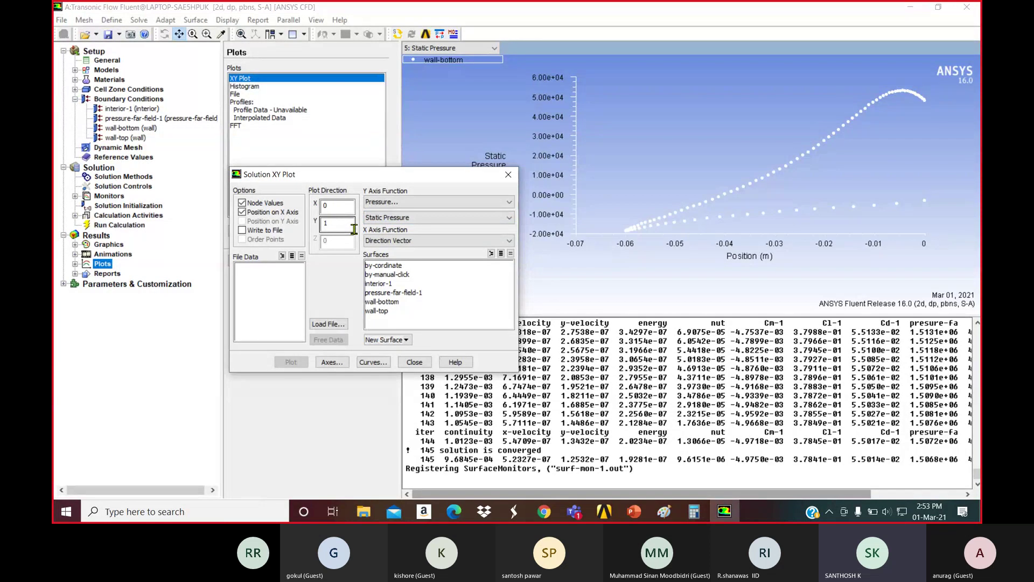
# Set the plot direction to X 1, Y 0 and plot static pressure on wall-bottom and wall-top
pyautogui.doubleClick(323, 224)
pyautogui.click(400, 241)
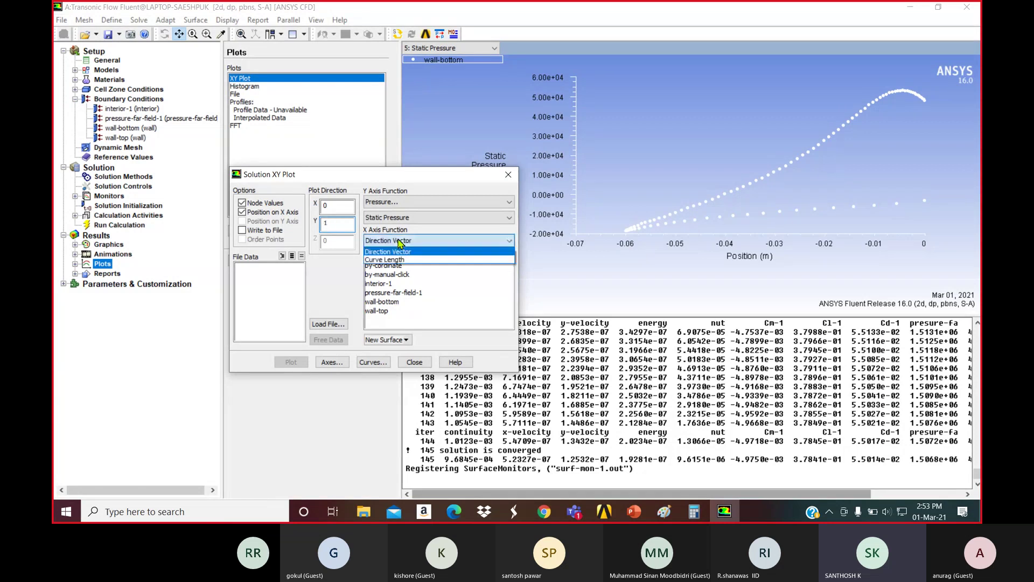
pyautogui.click(399, 242)
pyautogui.doubleClick(326, 223)
pyautogui.write('0')
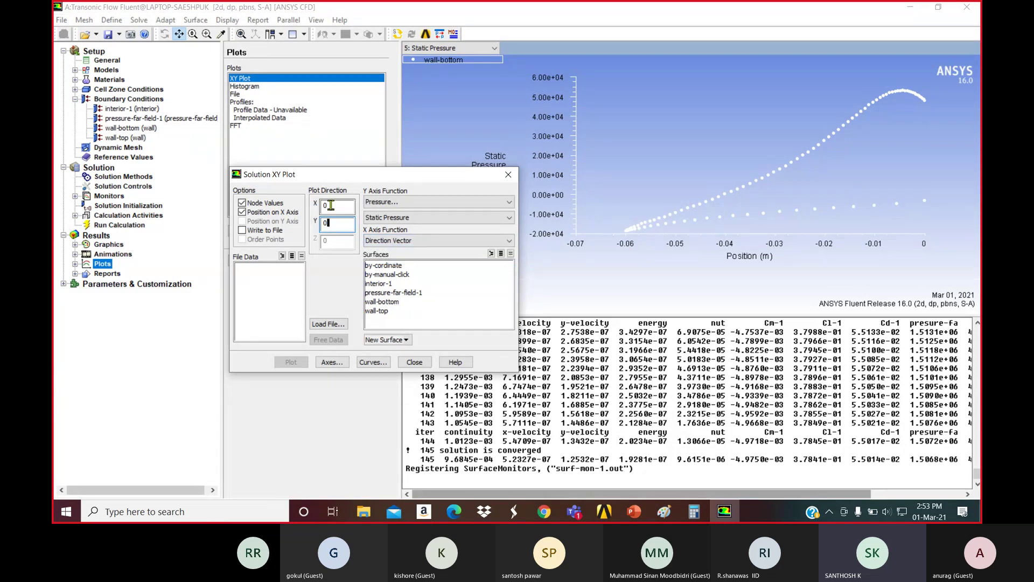
pyautogui.doubleClick(328, 205)
pyautogui.write('1')
pyautogui.moveTo(387, 302); pyautogui.dragTo(384, 311)
pyautogui.click(291, 362)
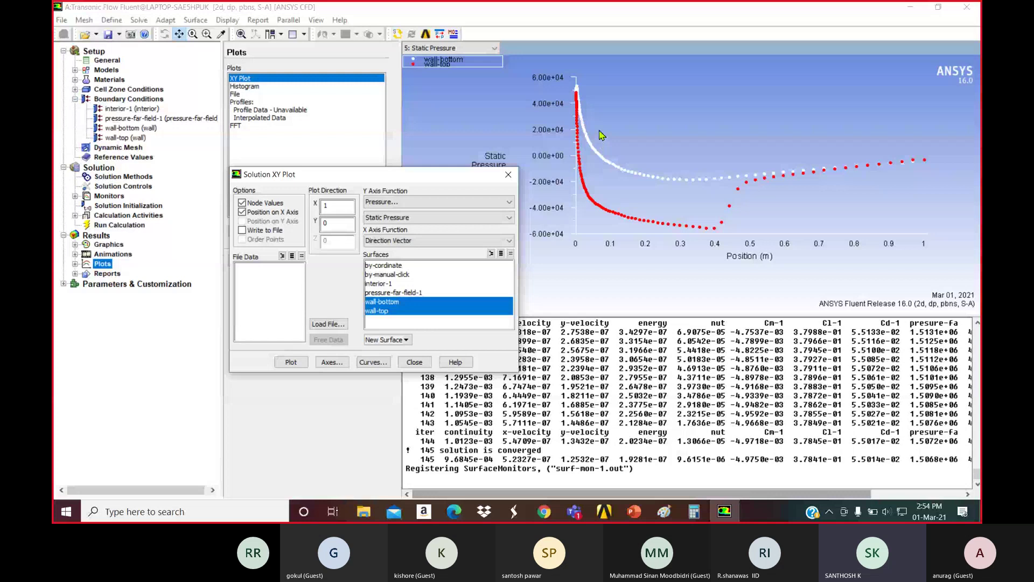
# Plot Pressure Coefficient along the X direction on wall-bottom and wall-top
pyautogui.click(418, 221)
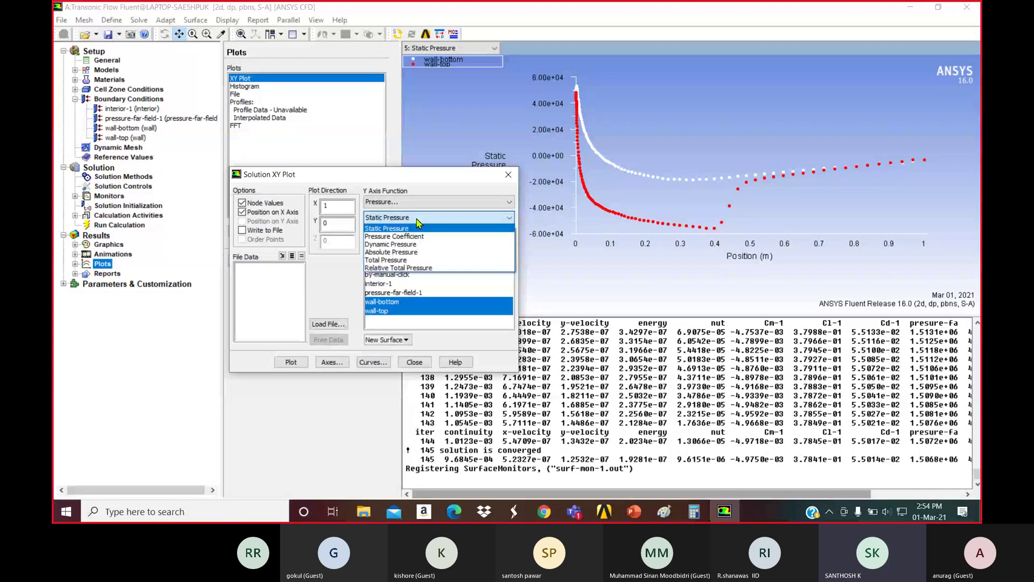
pyautogui.click(420, 236)
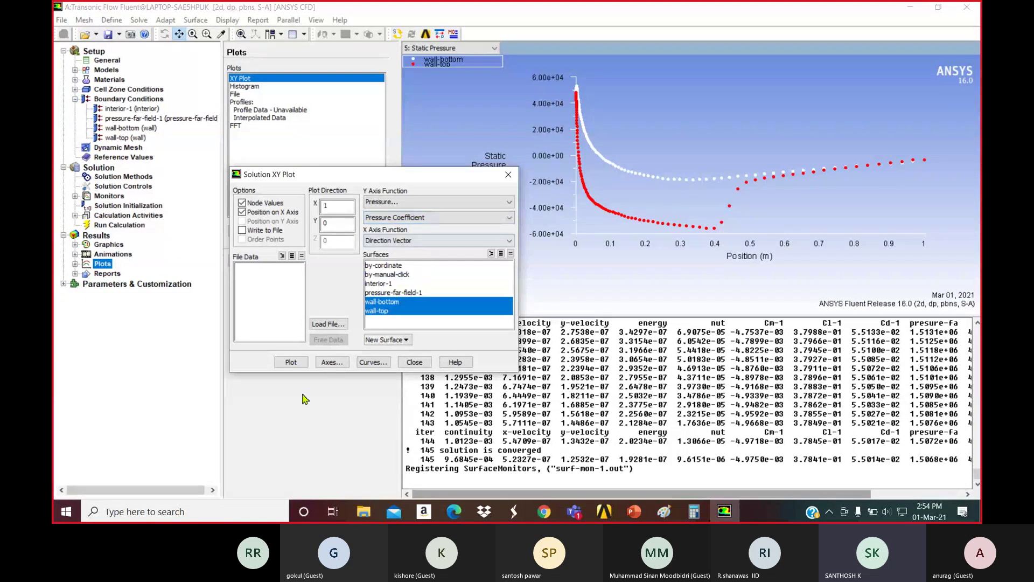
pyautogui.click(290, 364)
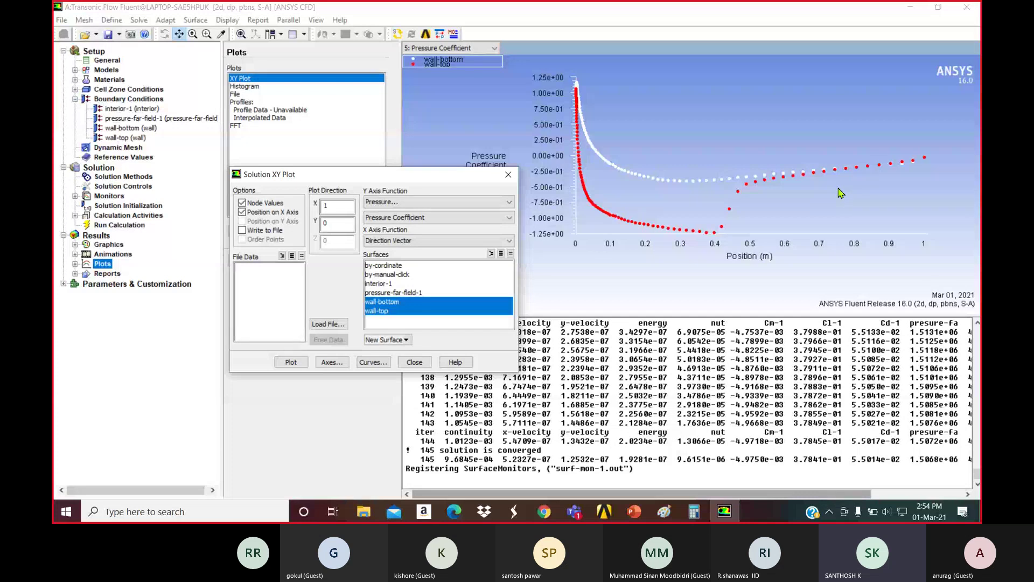
# Plot Wall Shear Stress from the Wall Fluxes category on wall-bottom and wall-top, keeping the dialog clear of the graph
pyautogui.click(476, 202)
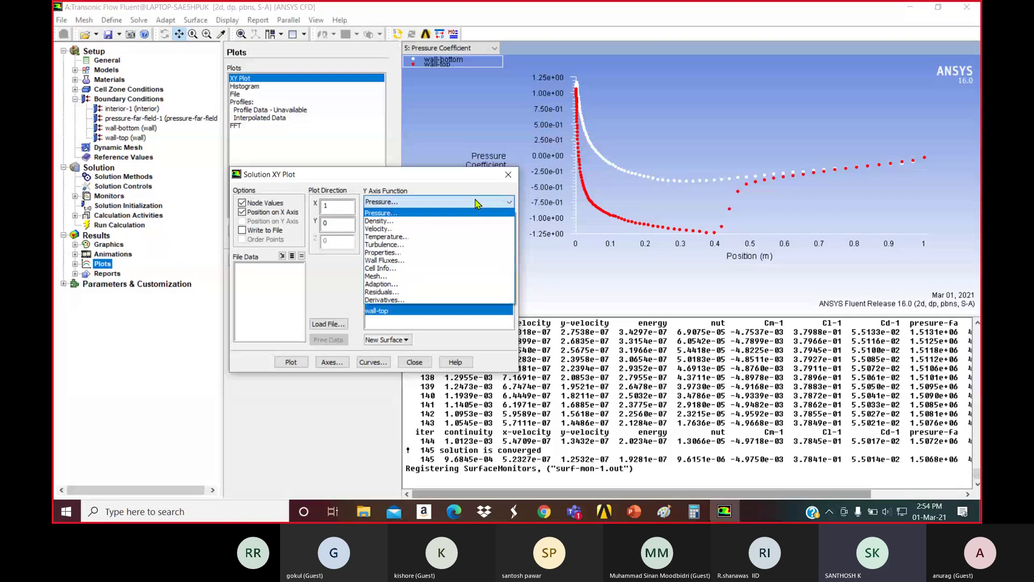
pyautogui.click(474, 213)
pyautogui.click(467, 218)
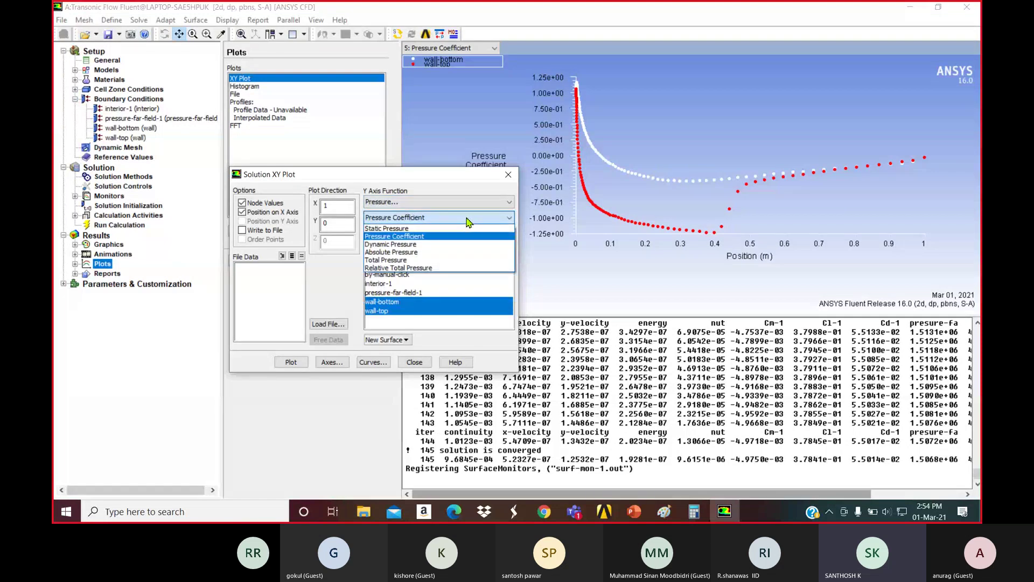
pyautogui.click(466, 217)
pyautogui.click(465, 204)
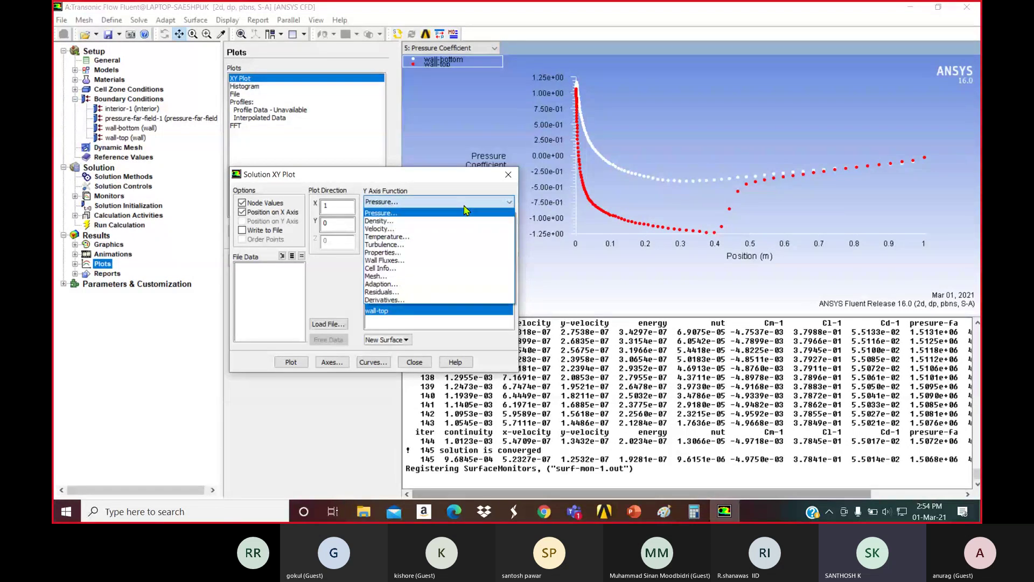
pyautogui.click(426, 261)
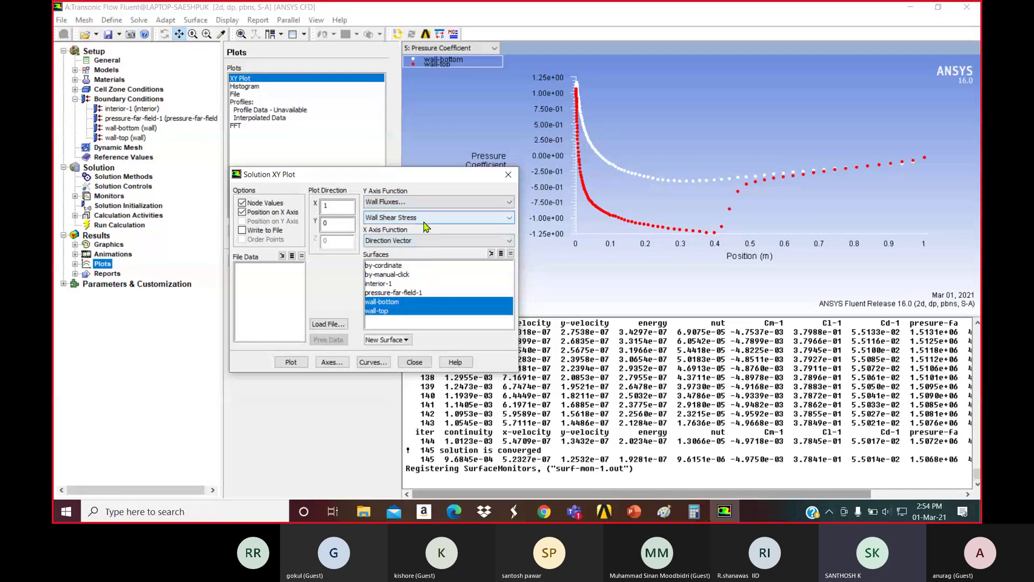
pyautogui.click(287, 362)
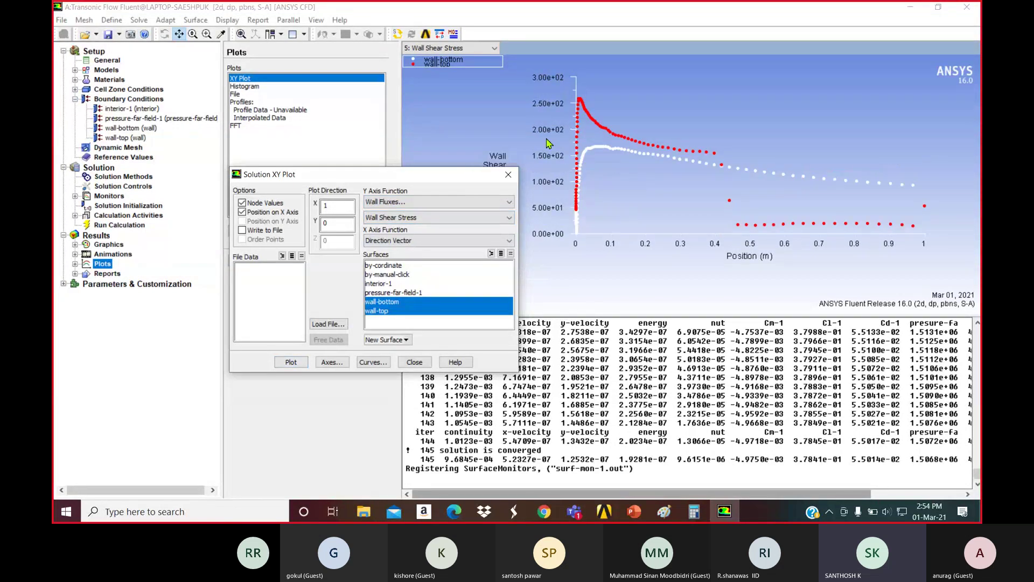
pyautogui.moveTo(483, 178); pyautogui.dragTo(454, 198)
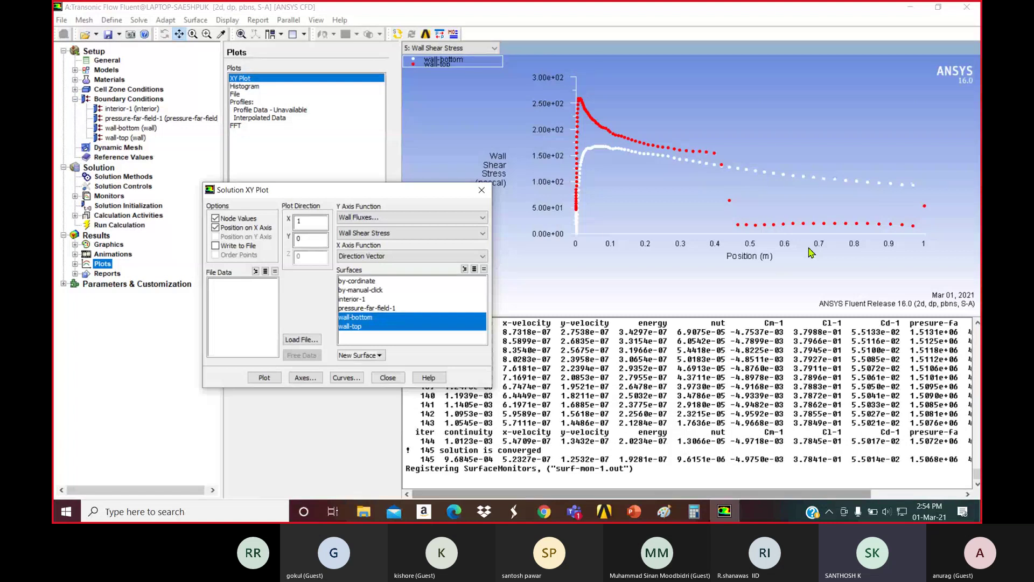
# Review the Y axis variables offered under the Wall Fluxes and Turbulence categories, including Wall Yplus
pyautogui.click(356, 218)
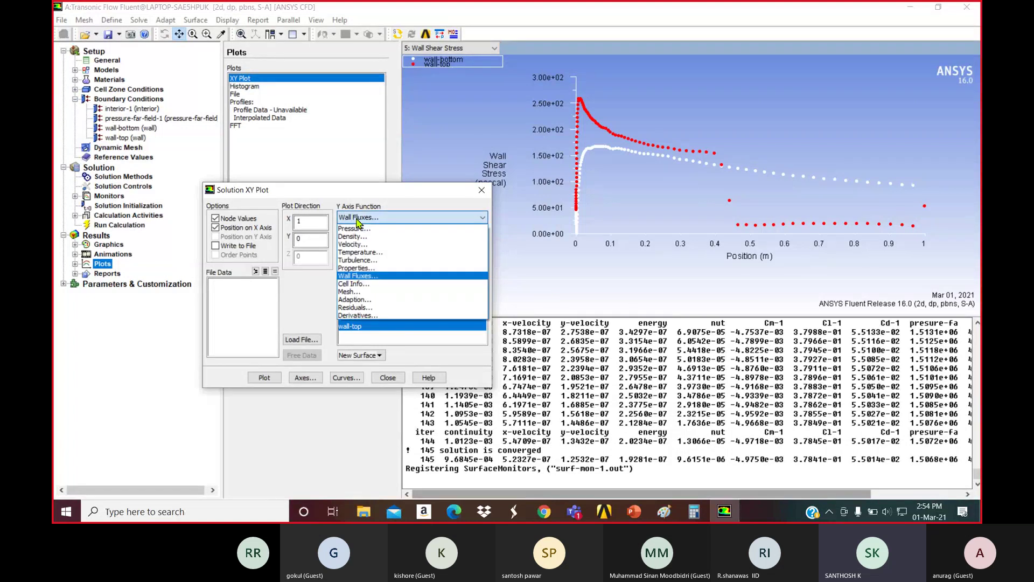
pyautogui.click(370, 276)
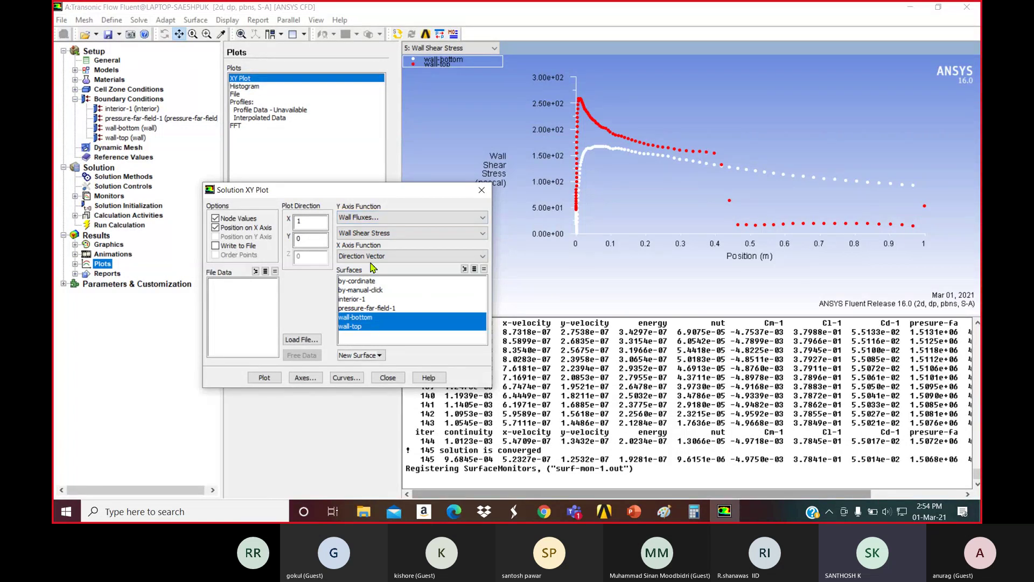
pyautogui.click(379, 235)
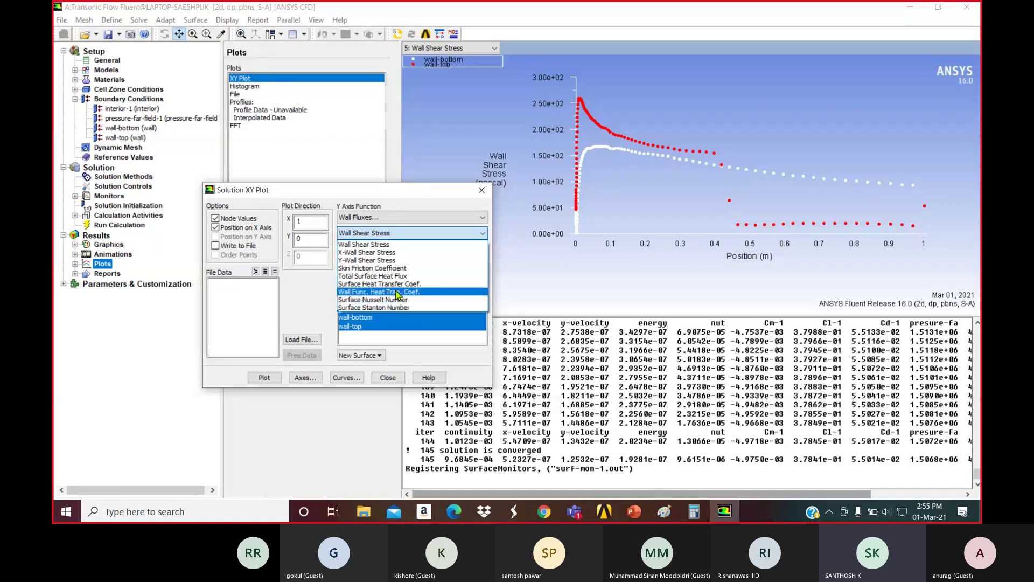
pyautogui.click(384, 228)
pyautogui.click(385, 221)
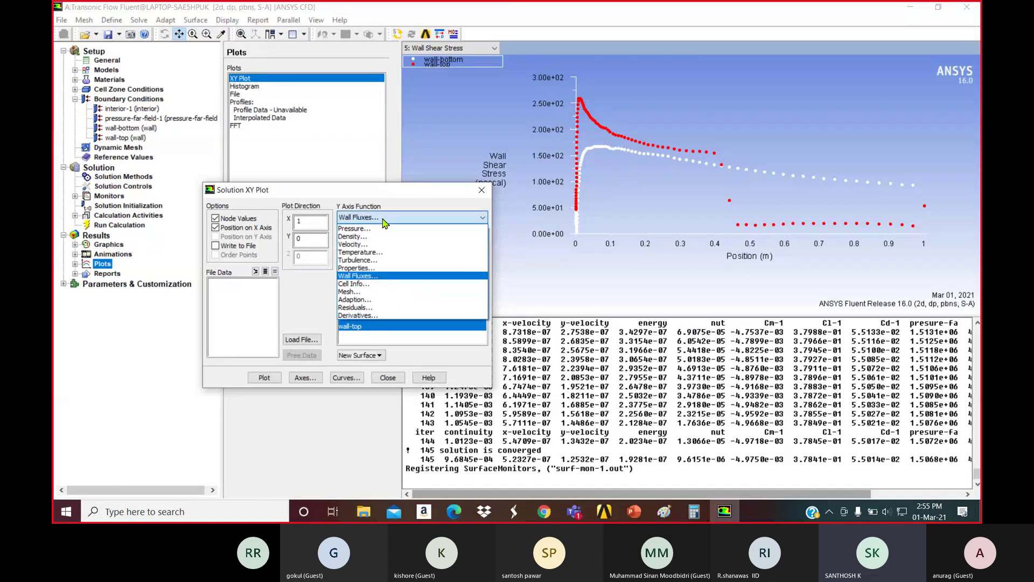
pyautogui.click(372, 261)
pyautogui.click(380, 233)
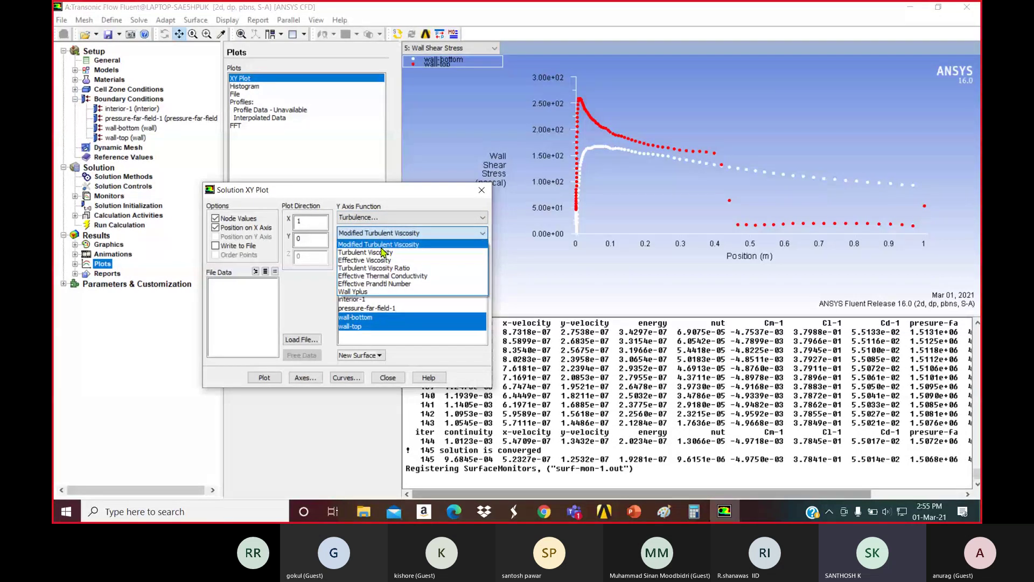
pyautogui.click(401, 218)
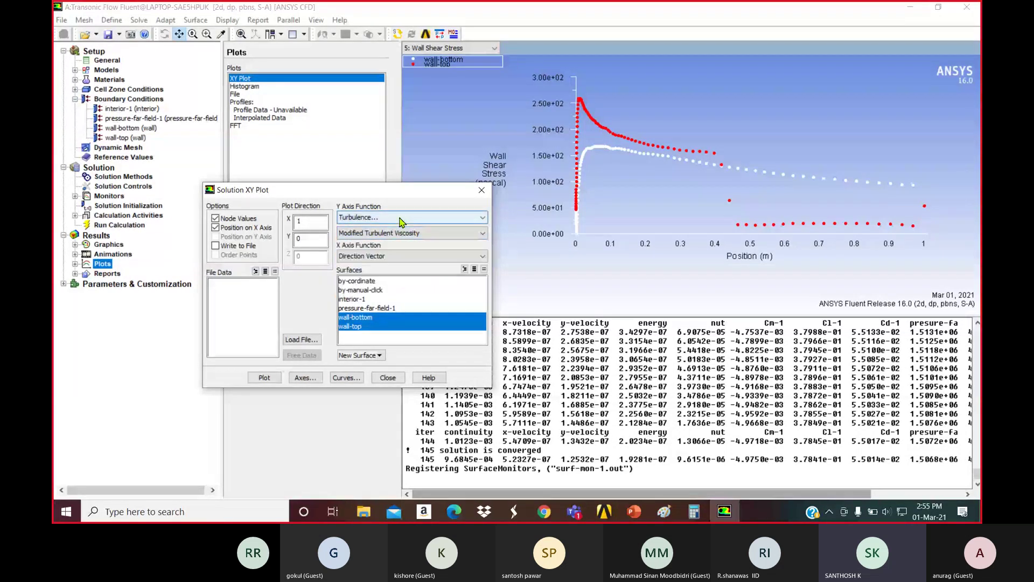
pyautogui.click(404, 218)
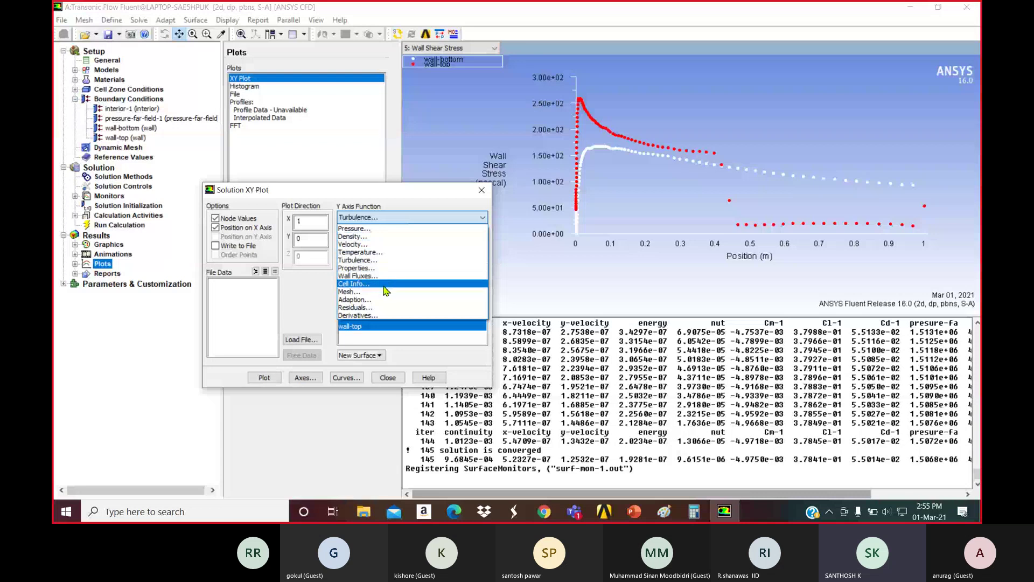
pyautogui.click(365, 262)
pyautogui.click(373, 233)
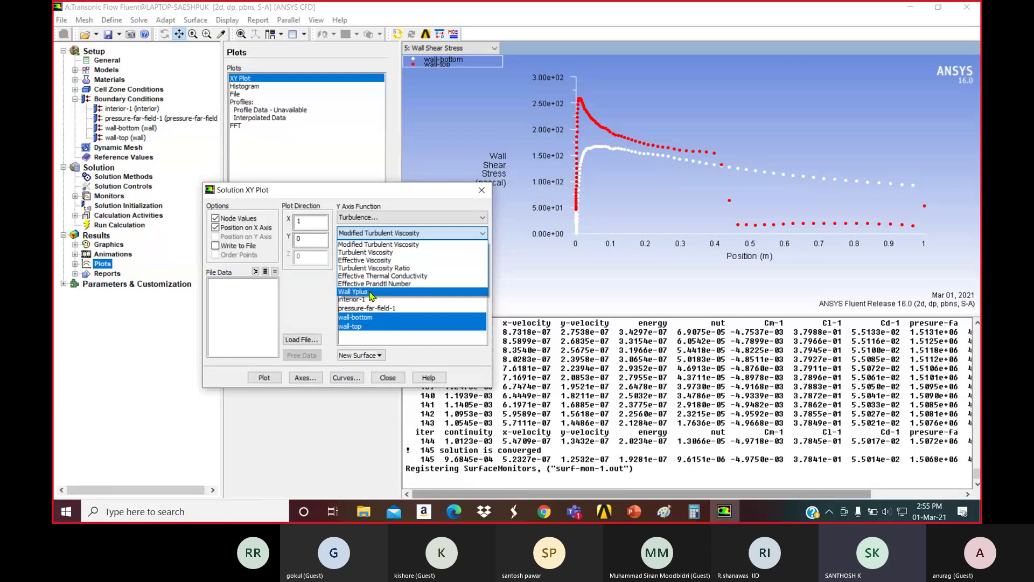
pyautogui.click(410, 234)
# Plot Mach Number from the Velocity category on wall-bottom and wall-top
pyautogui.click(410, 217)
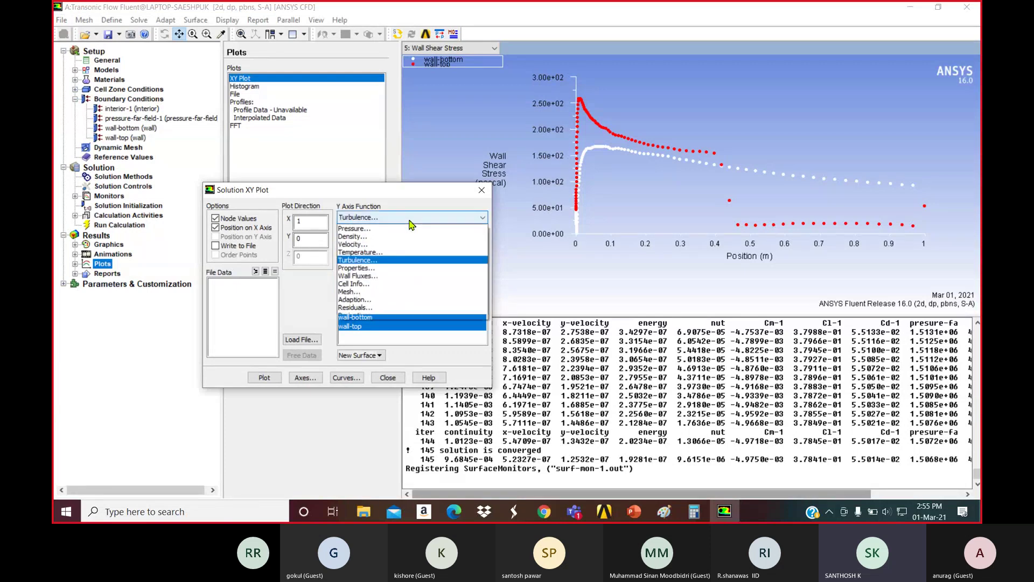
pyautogui.click(389, 244)
pyautogui.click(387, 233)
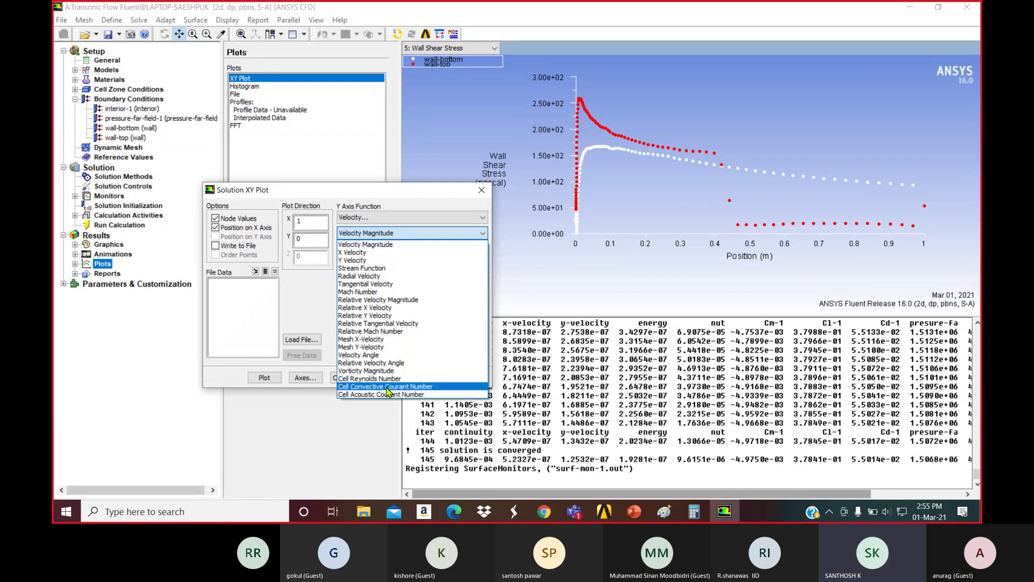
pyautogui.click(371, 292)
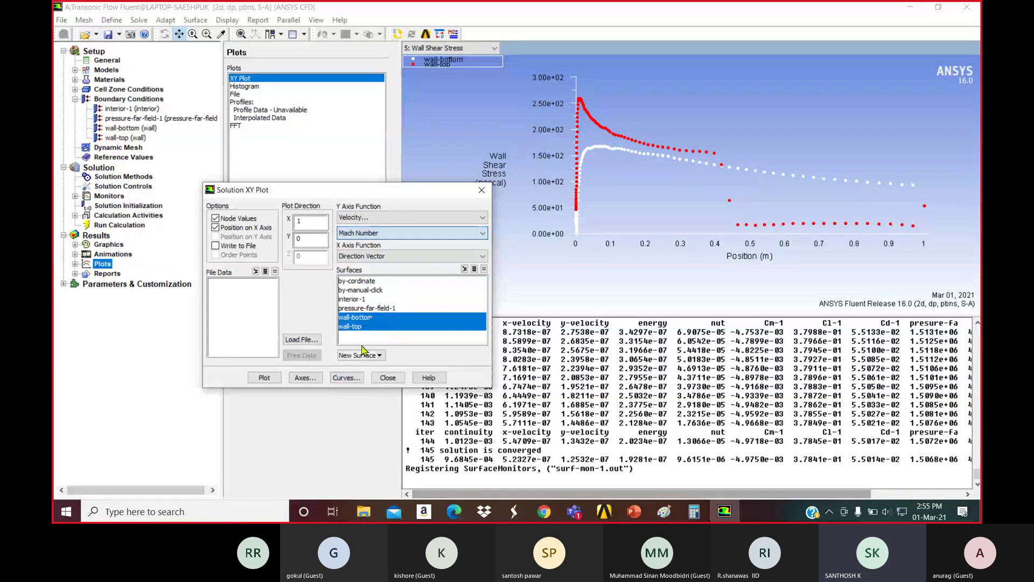
pyautogui.click(270, 380)
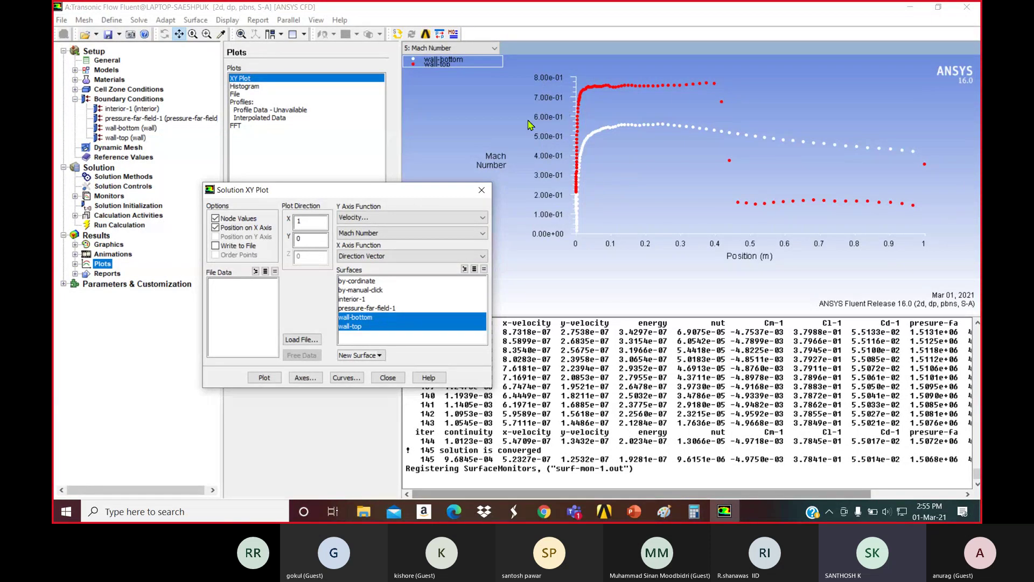
# Plot Mach Number for wall-top alone and clear the surface selection
pyautogui.click(367, 318)
pyautogui.click(273, 379)
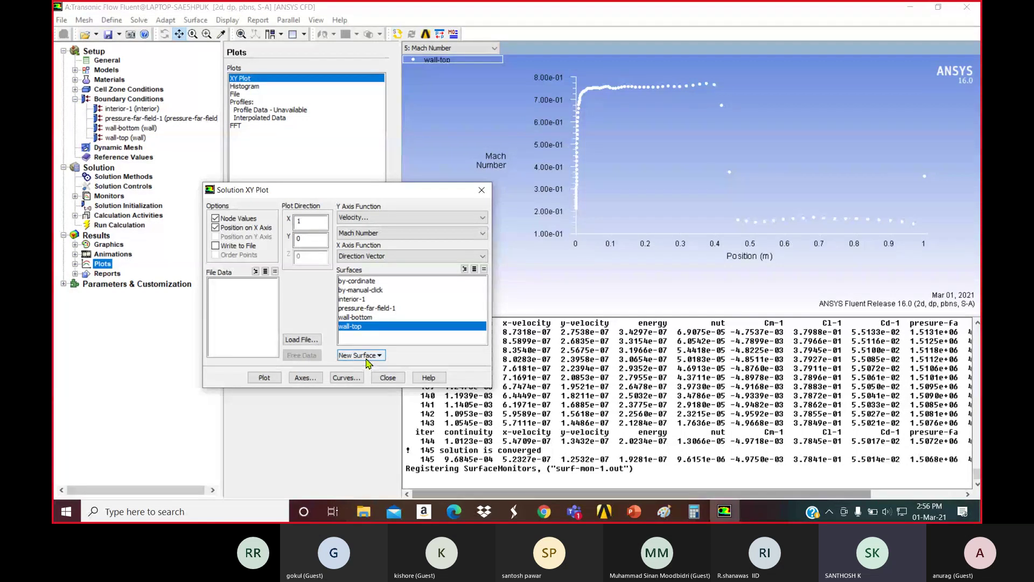
pyautogui.click(375, 327)
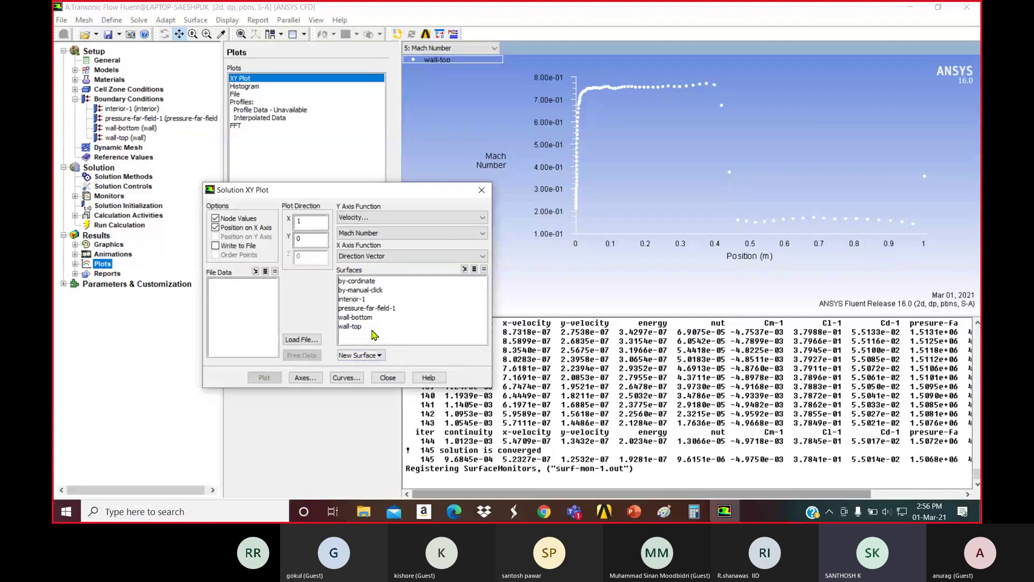
# Plot Mach Number at the by-manual-click point alone, followed by the by-cordinate point alone
pyautogui.click(371, 291)
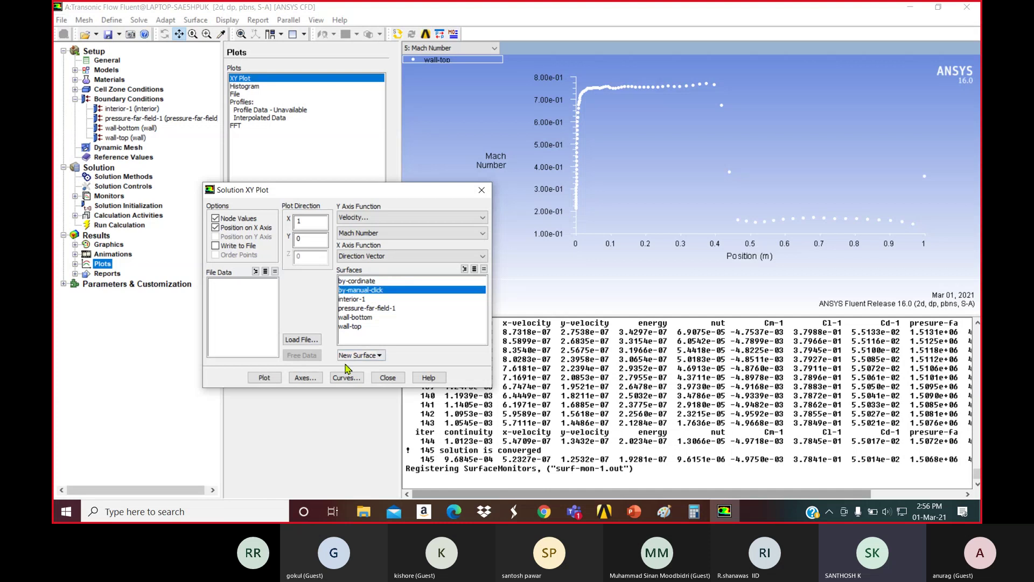
pyautogui.click(273, 380)
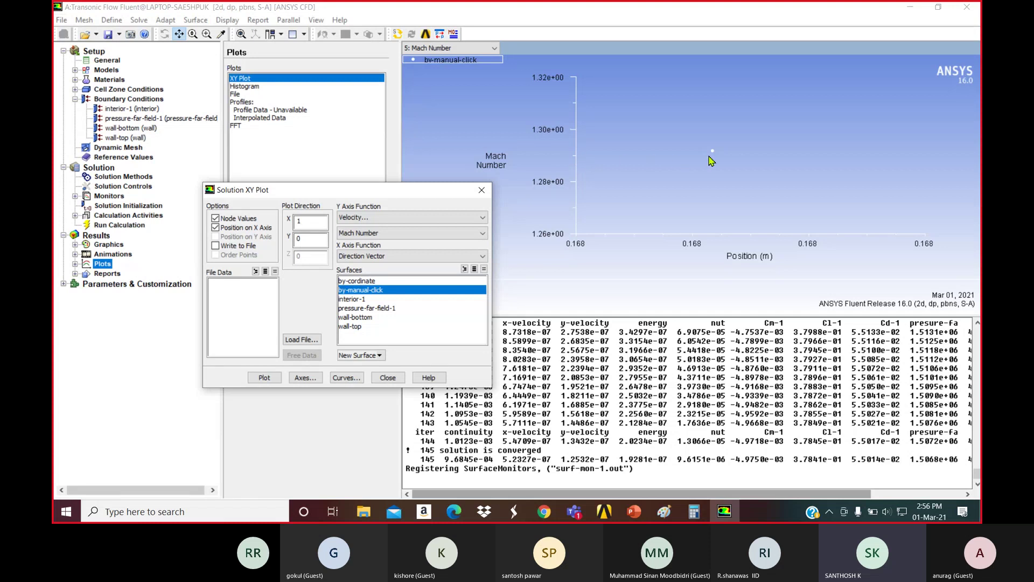
pyautogui.click(356, 290)
pyautogui.click(369, 281)
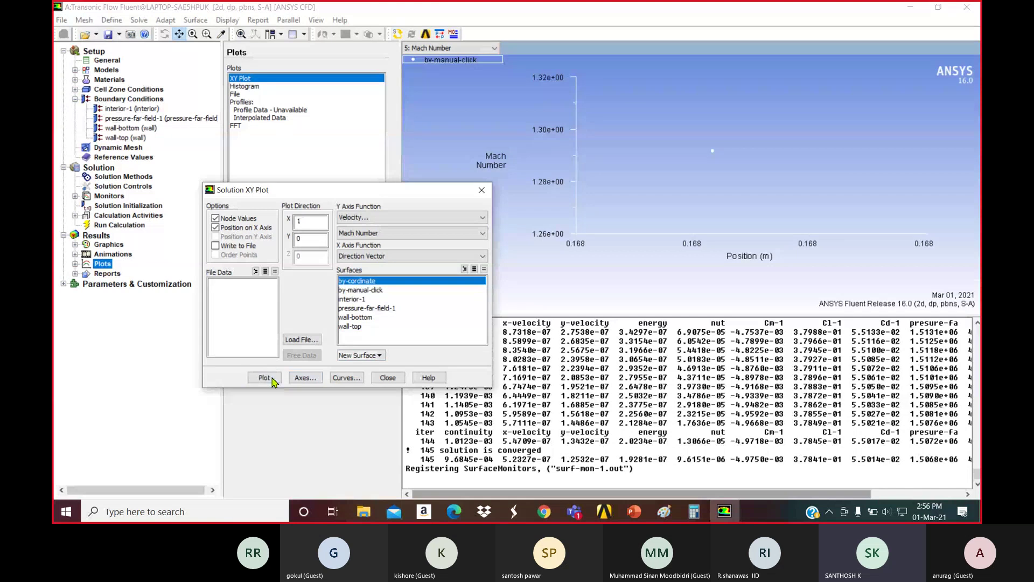
pyautogui.click(272, 380)
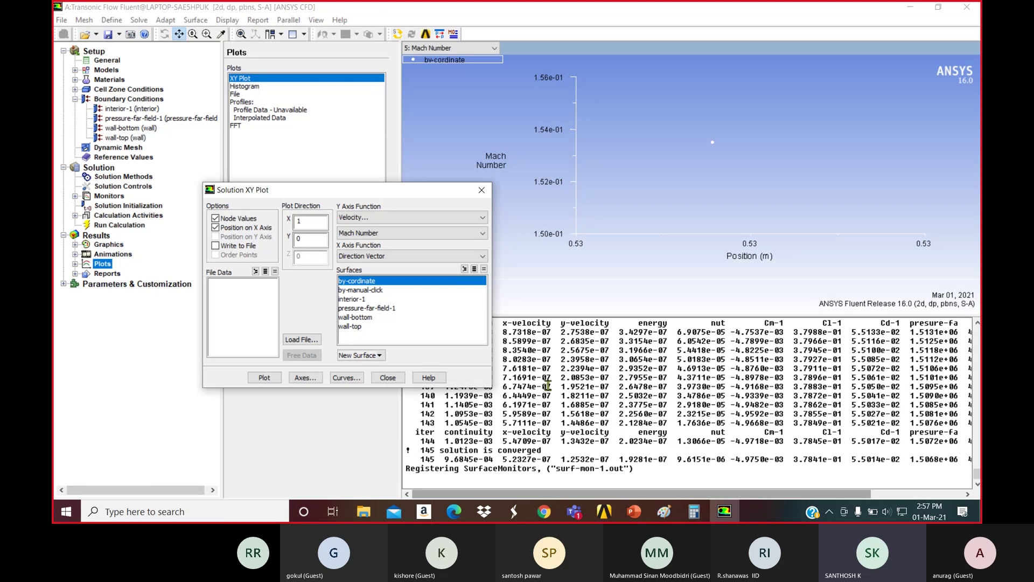
# Switch to the Microsoft Teams meeting, show its conversation and open the additional meeting actions
pyautogui.click(574, 510)
pyautogui.click(597, 458)
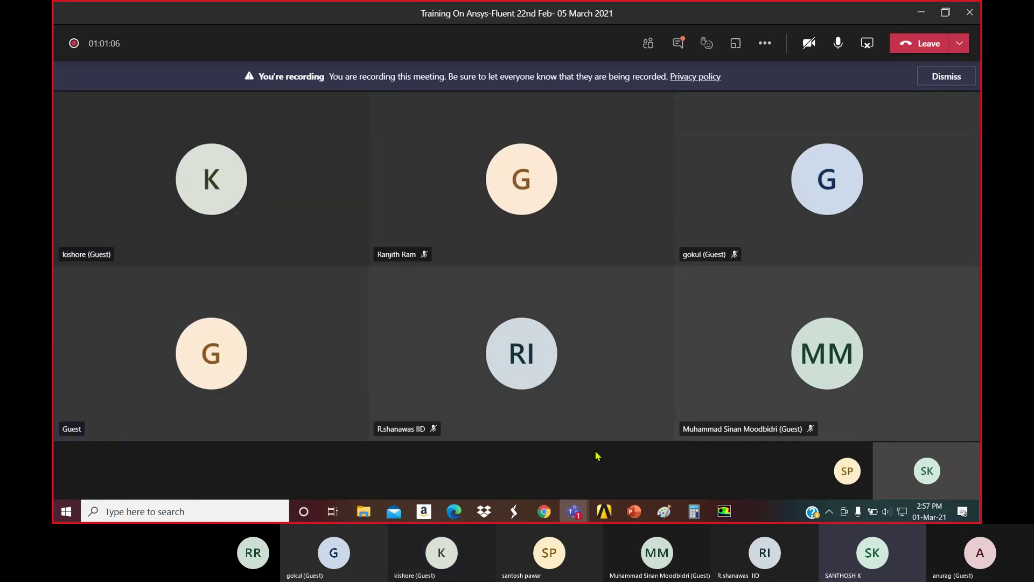
pyautogui.moveTo(229, 372)
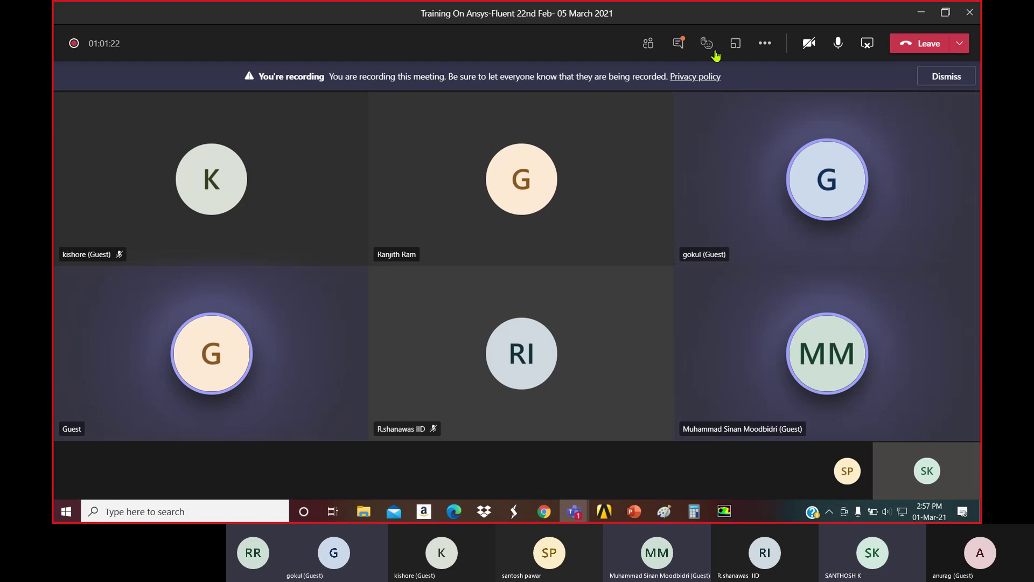
pyautogui.click(684, 48)
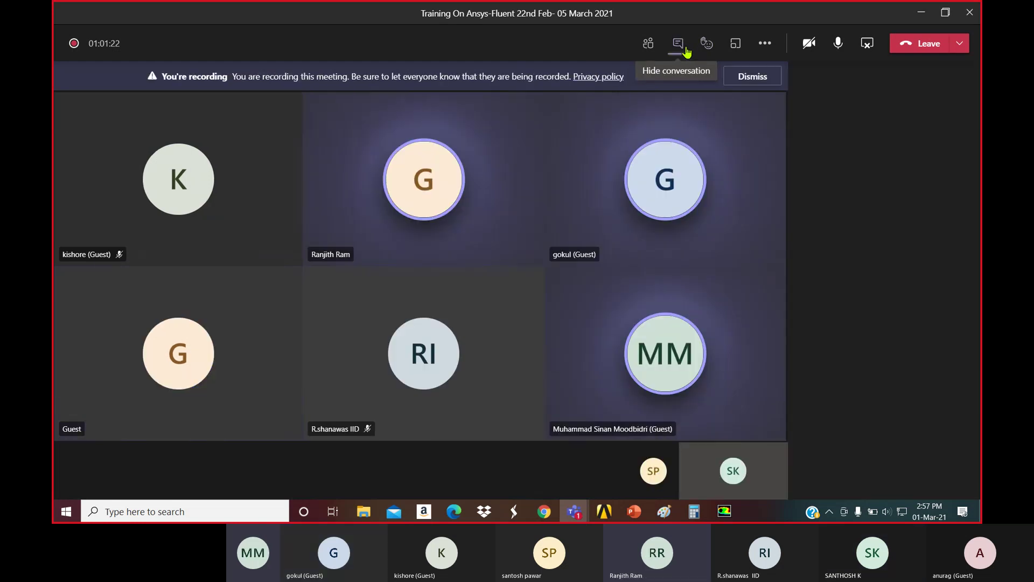
pyautogui.click(765, 43)
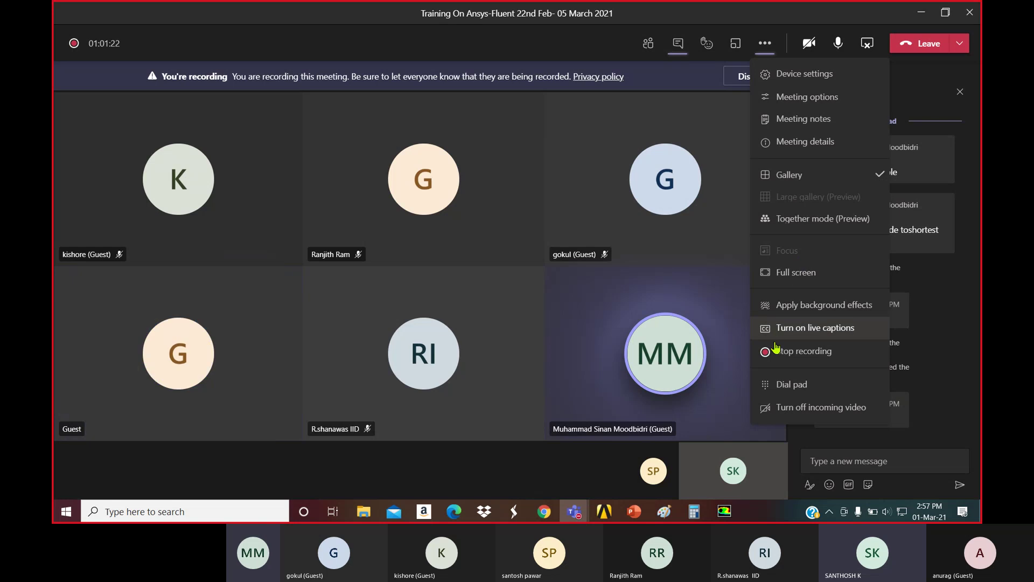